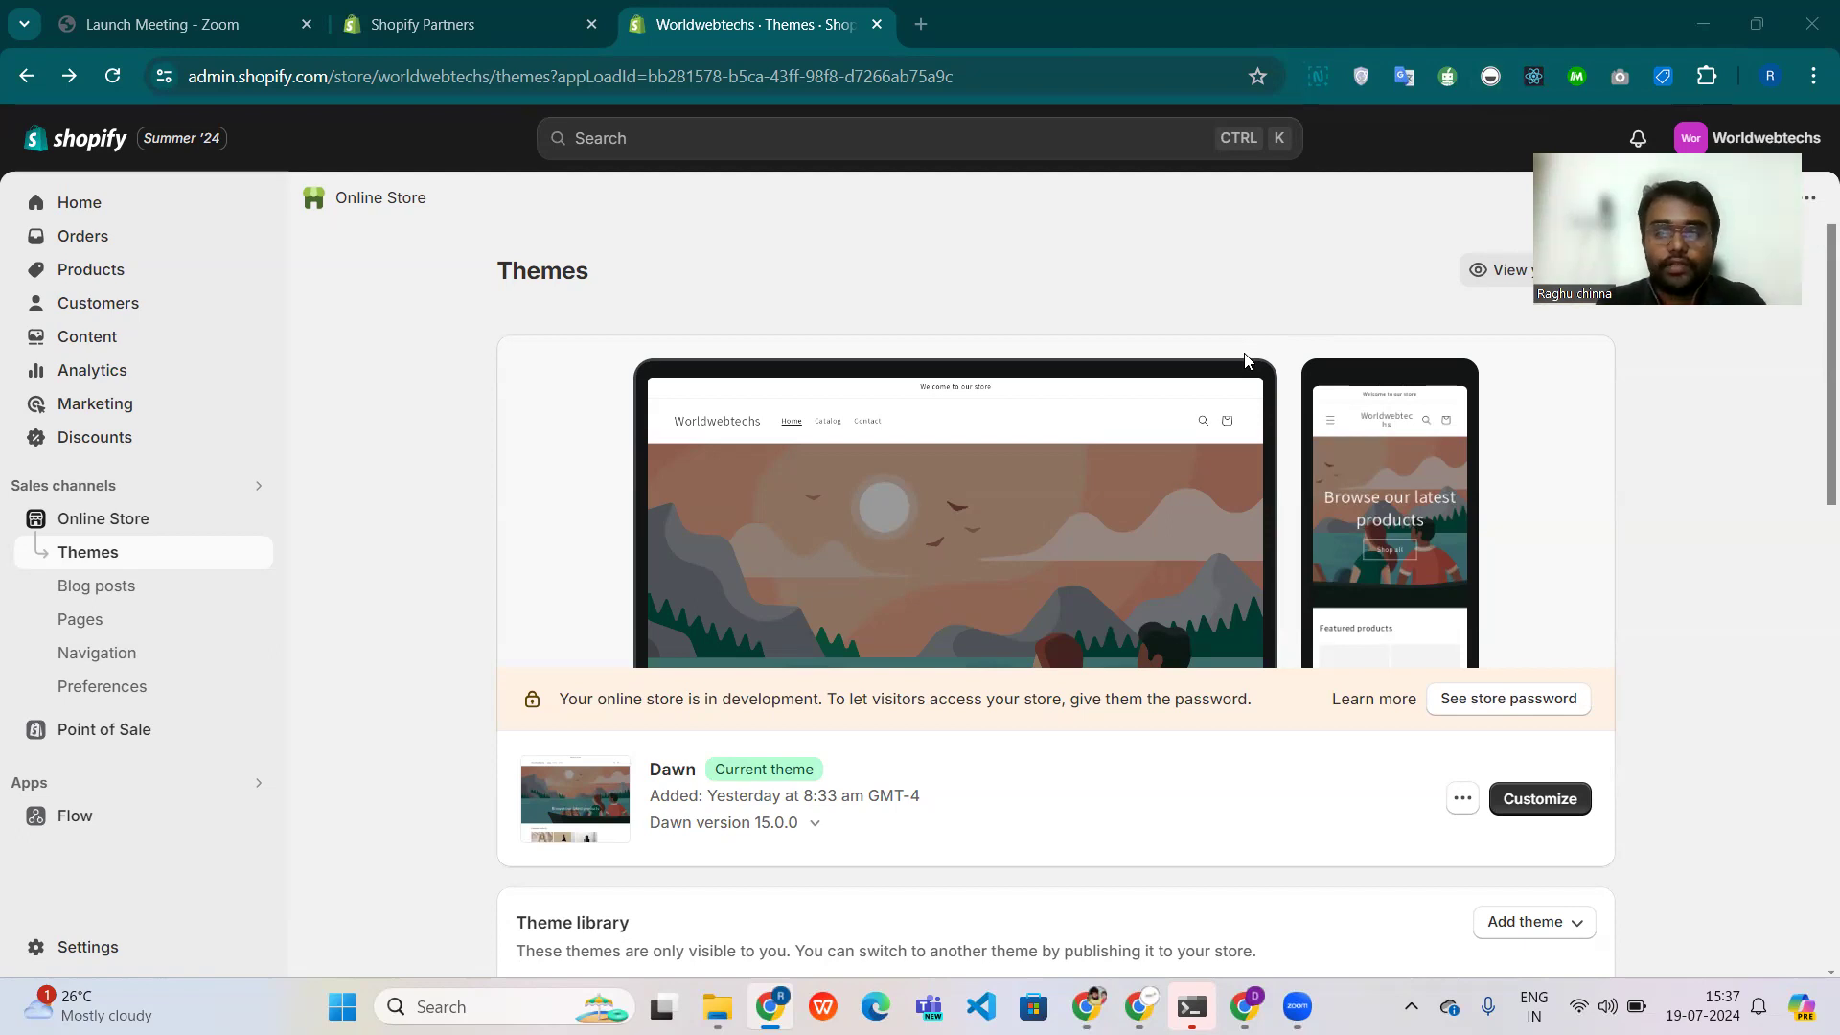
# Look through the store's themes and the popular free themes, and visit the Theme Store for more.
pyautogui.scroll(-3, 1684, 718)
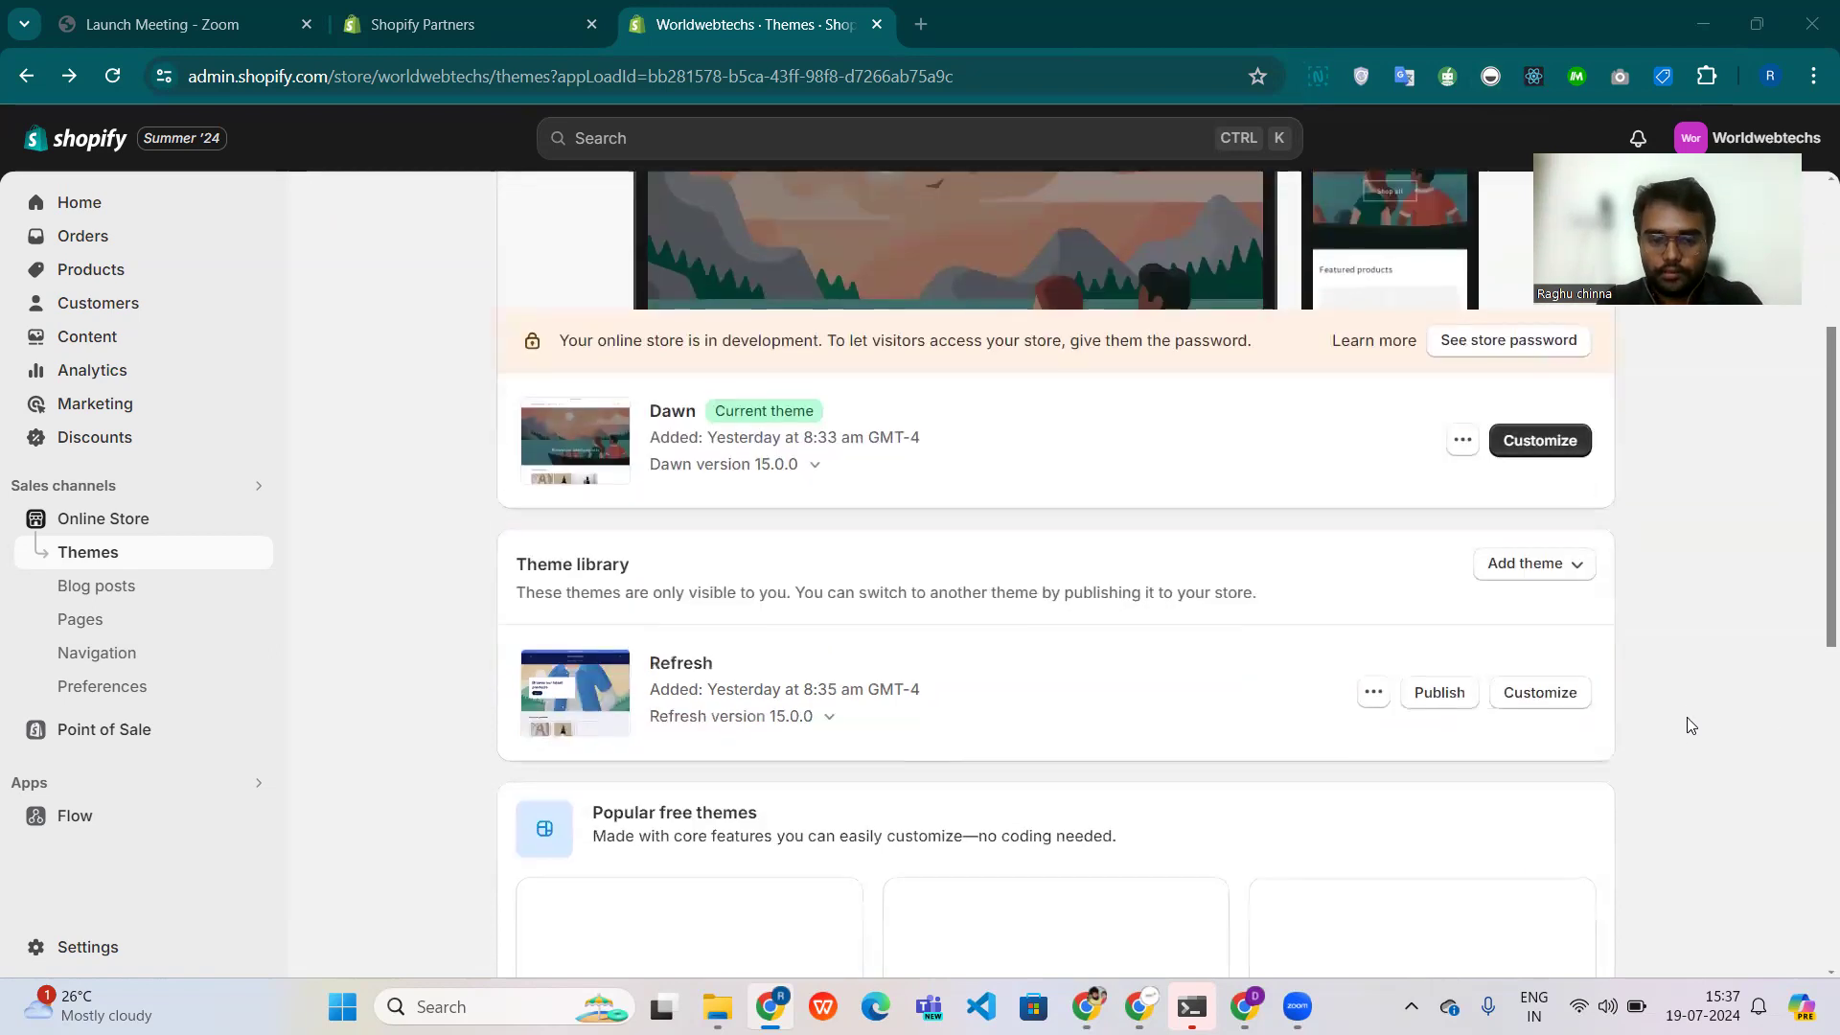
pyautogui.scroll(3, 914, 553)
pyautogui.scroll(-9, 914, 553)
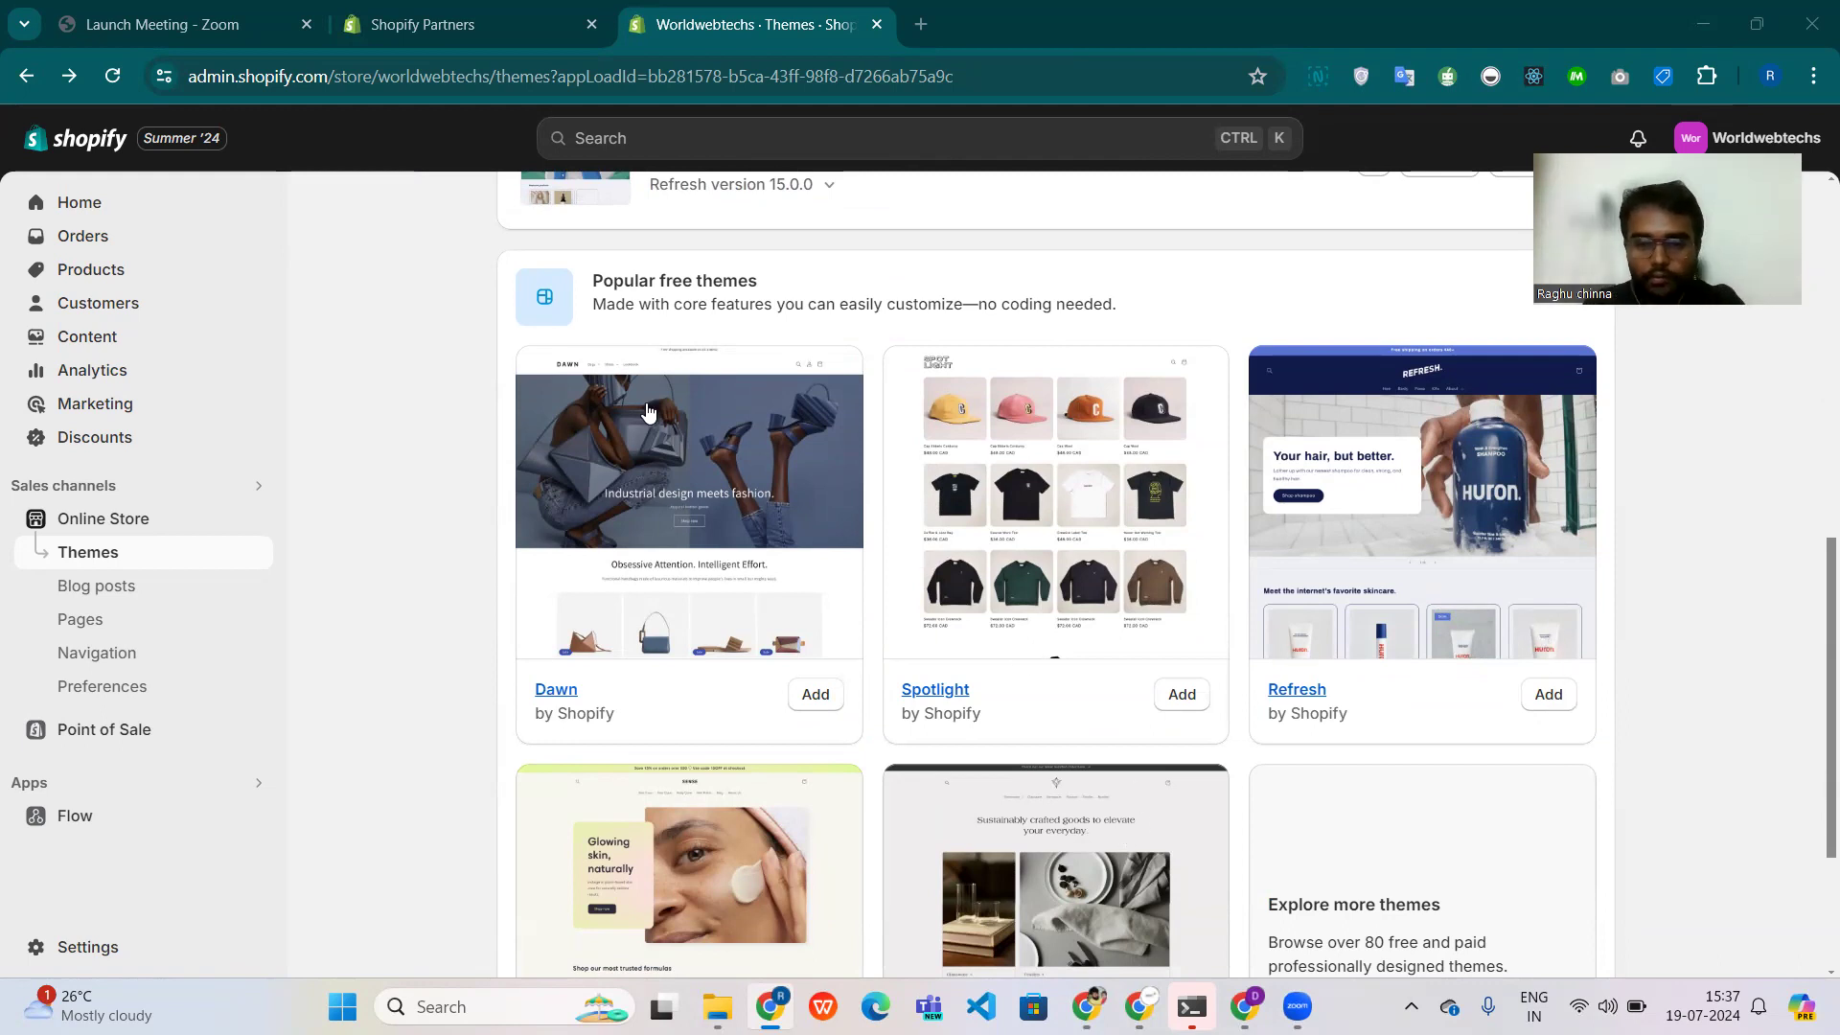
pyautogui.scroll(-3, 646, 410)
pyautogui.click(1405, 764)
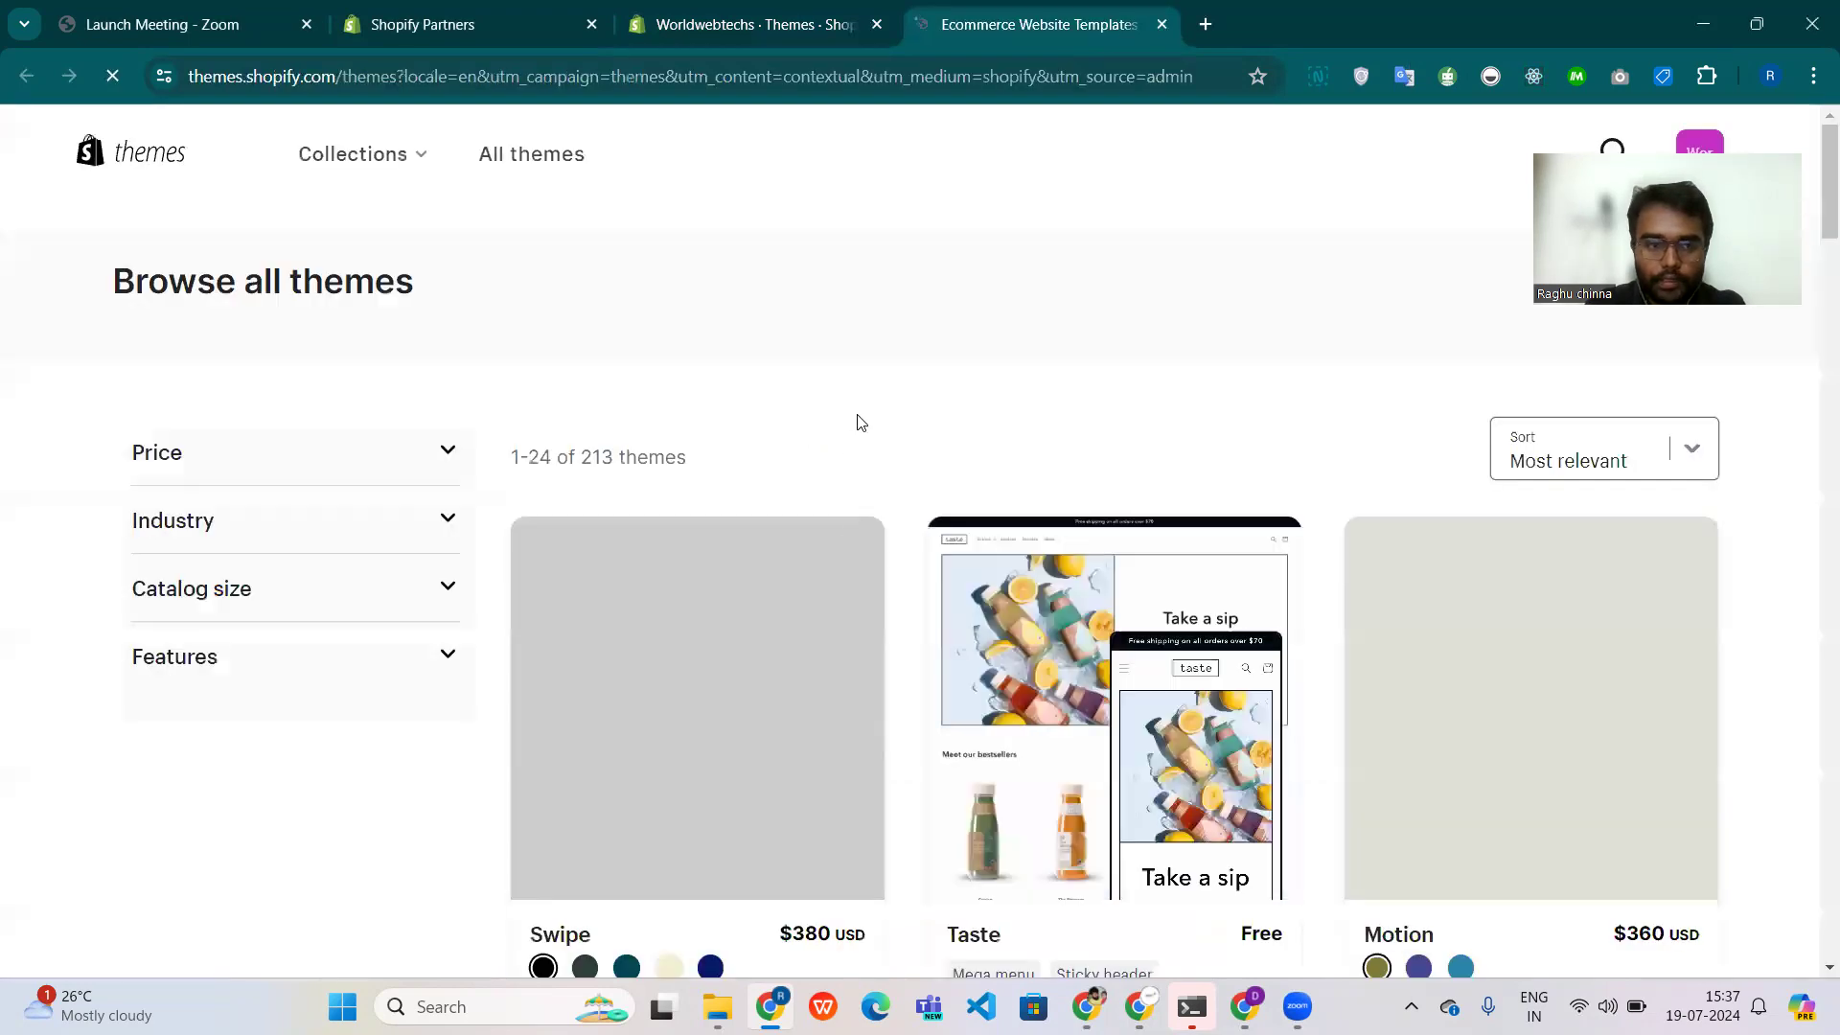
# Browse the full Theme Store catalogue, comparing the theme listings and filters with the themes offered in the store admin.
pyautogui.scroll(-15, 863, 412)
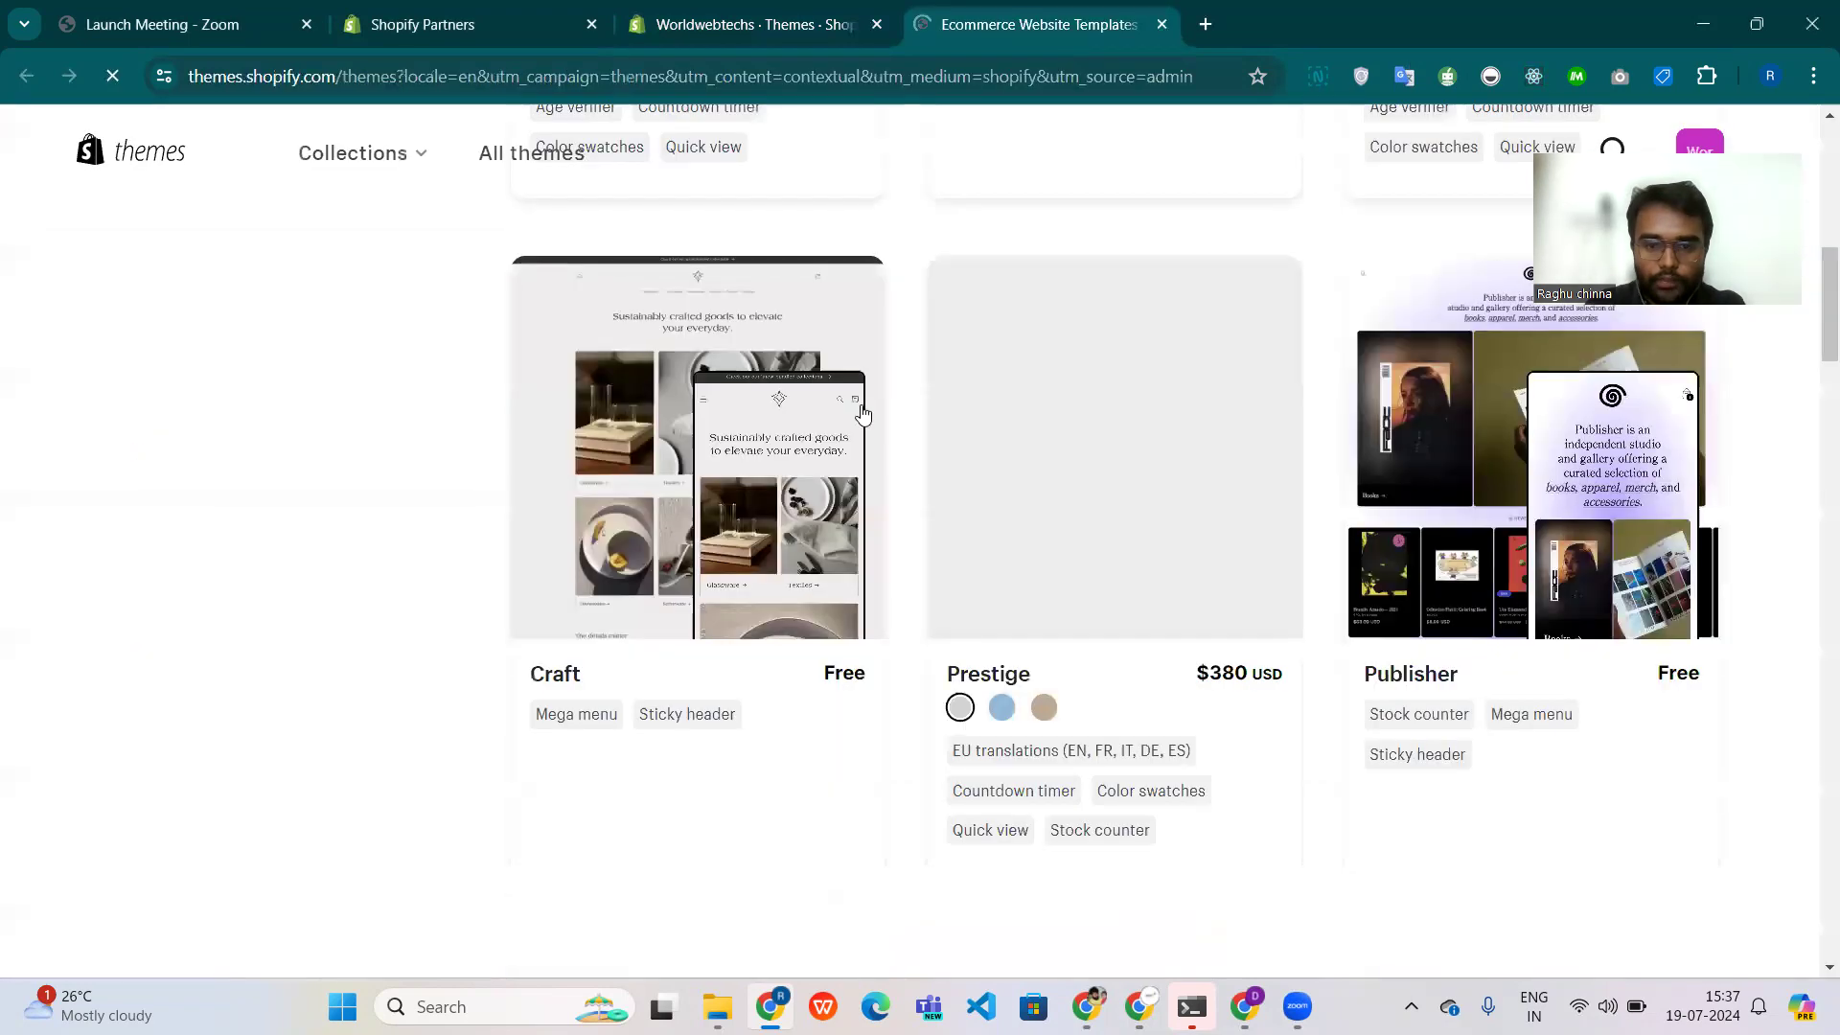
pyautogui.scroll(5, 863, 412)
pyautogui.scroll(2, 860, 412)
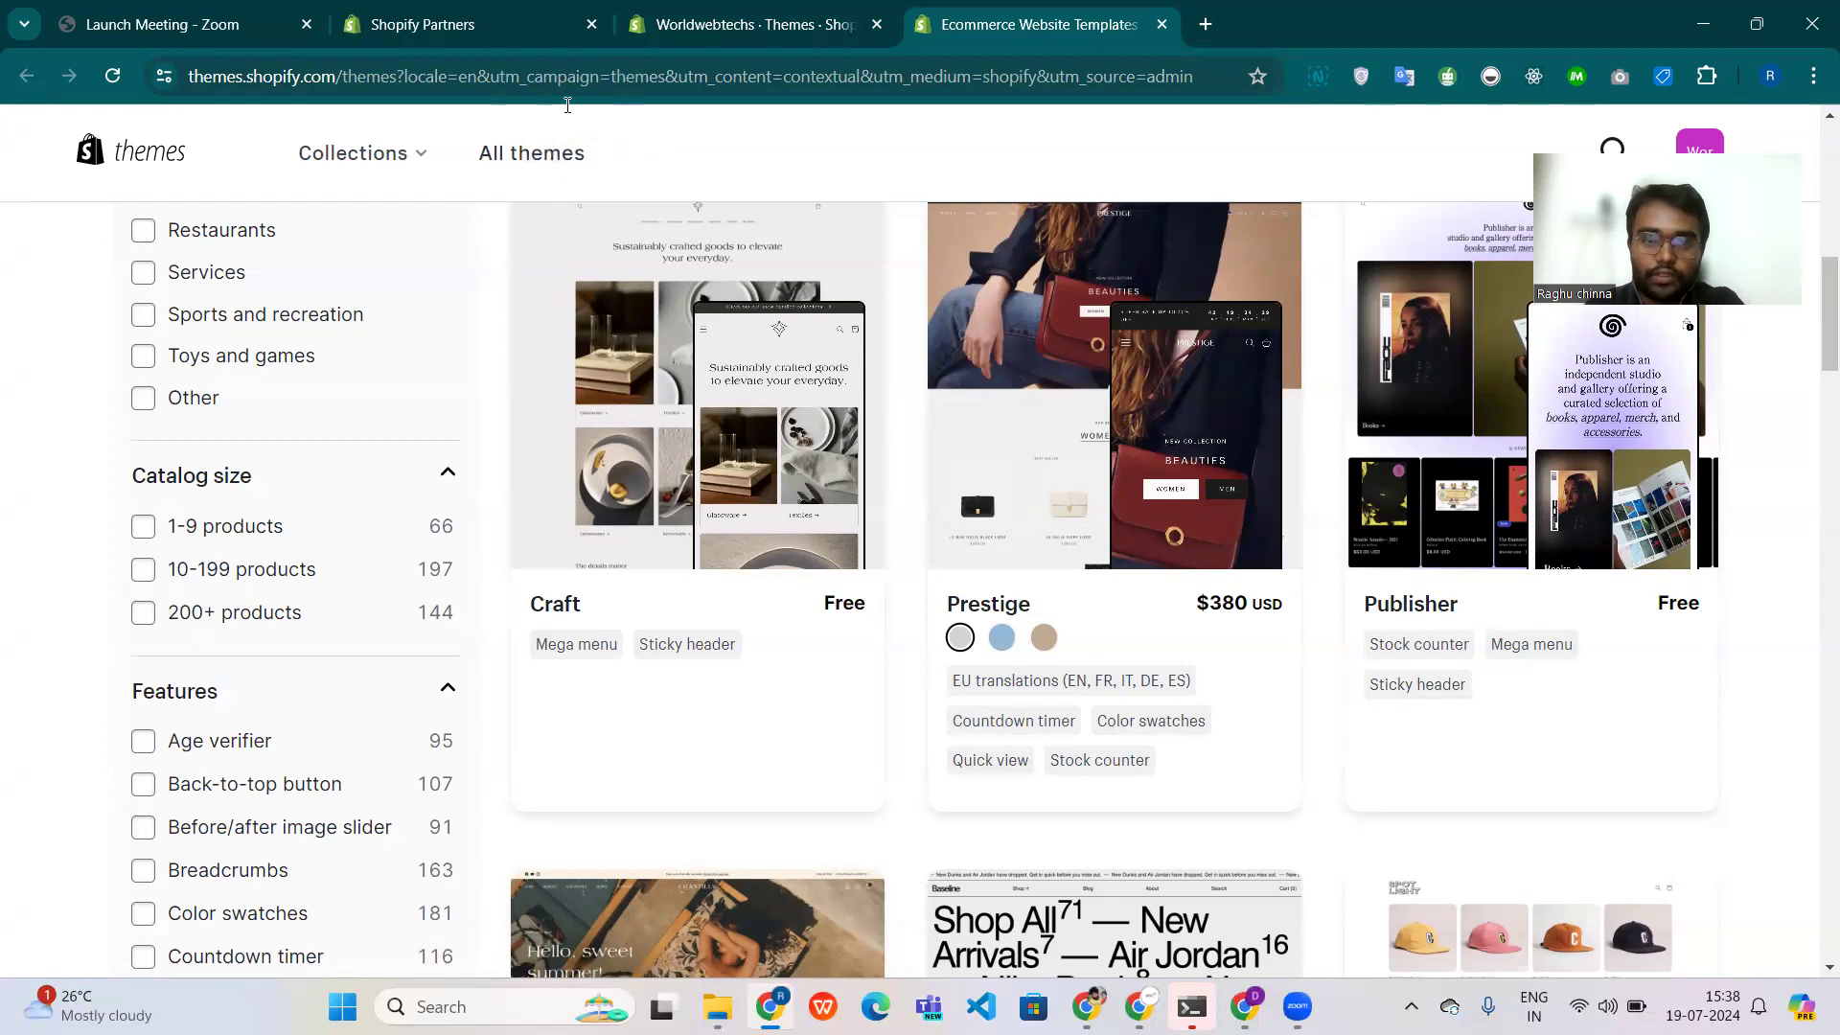
pyautogui.click(667, 42)
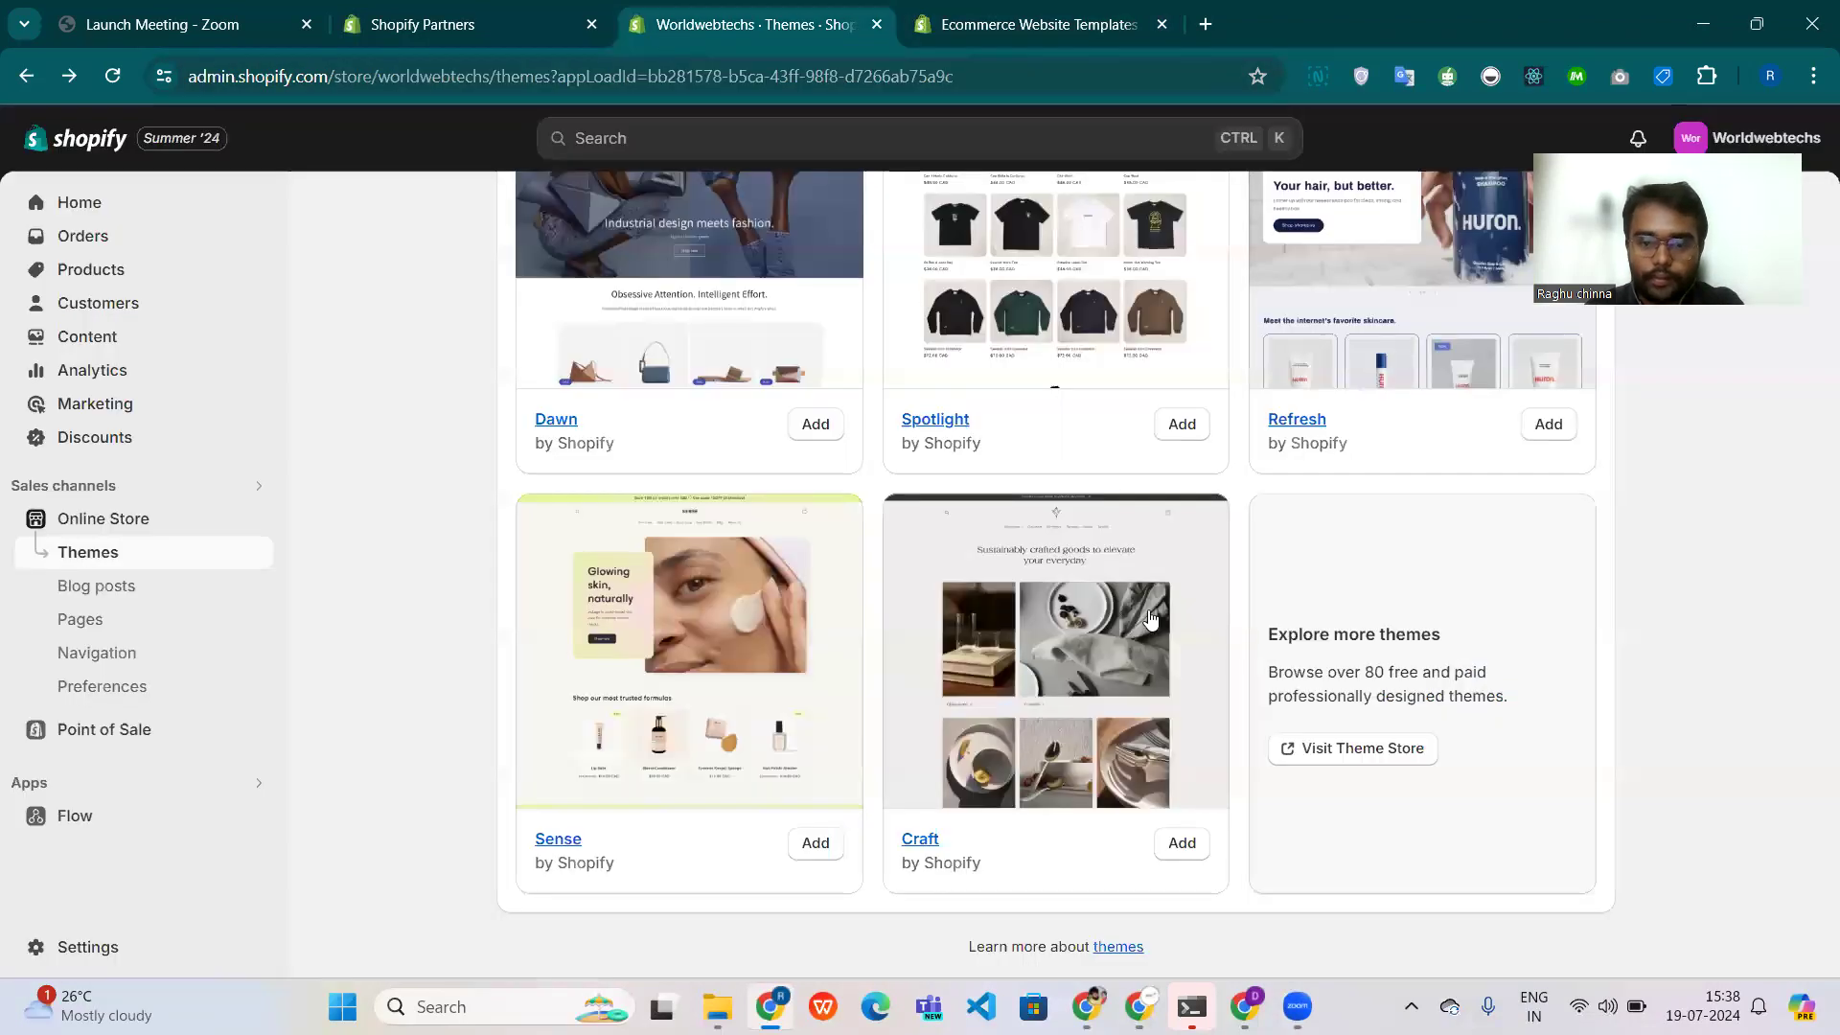
pyautogui.scroll(5, 1119, 517)
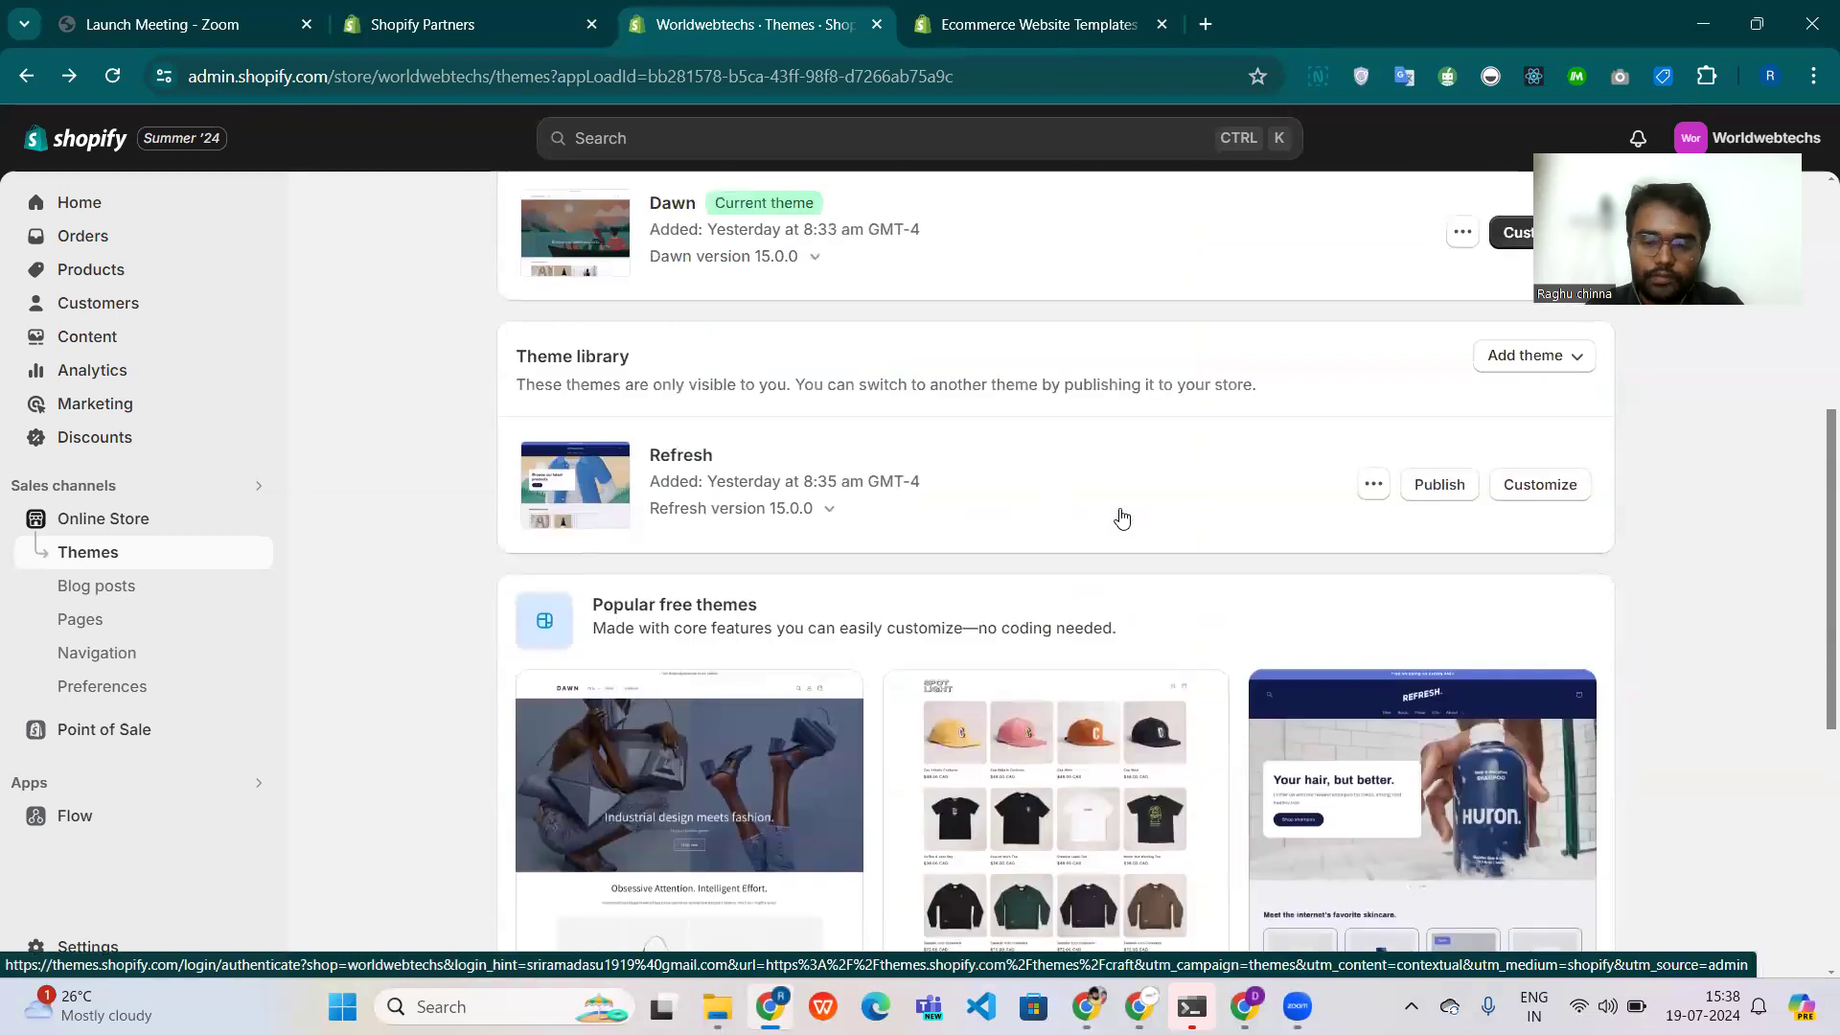
pyautogui.click(1064, 42)
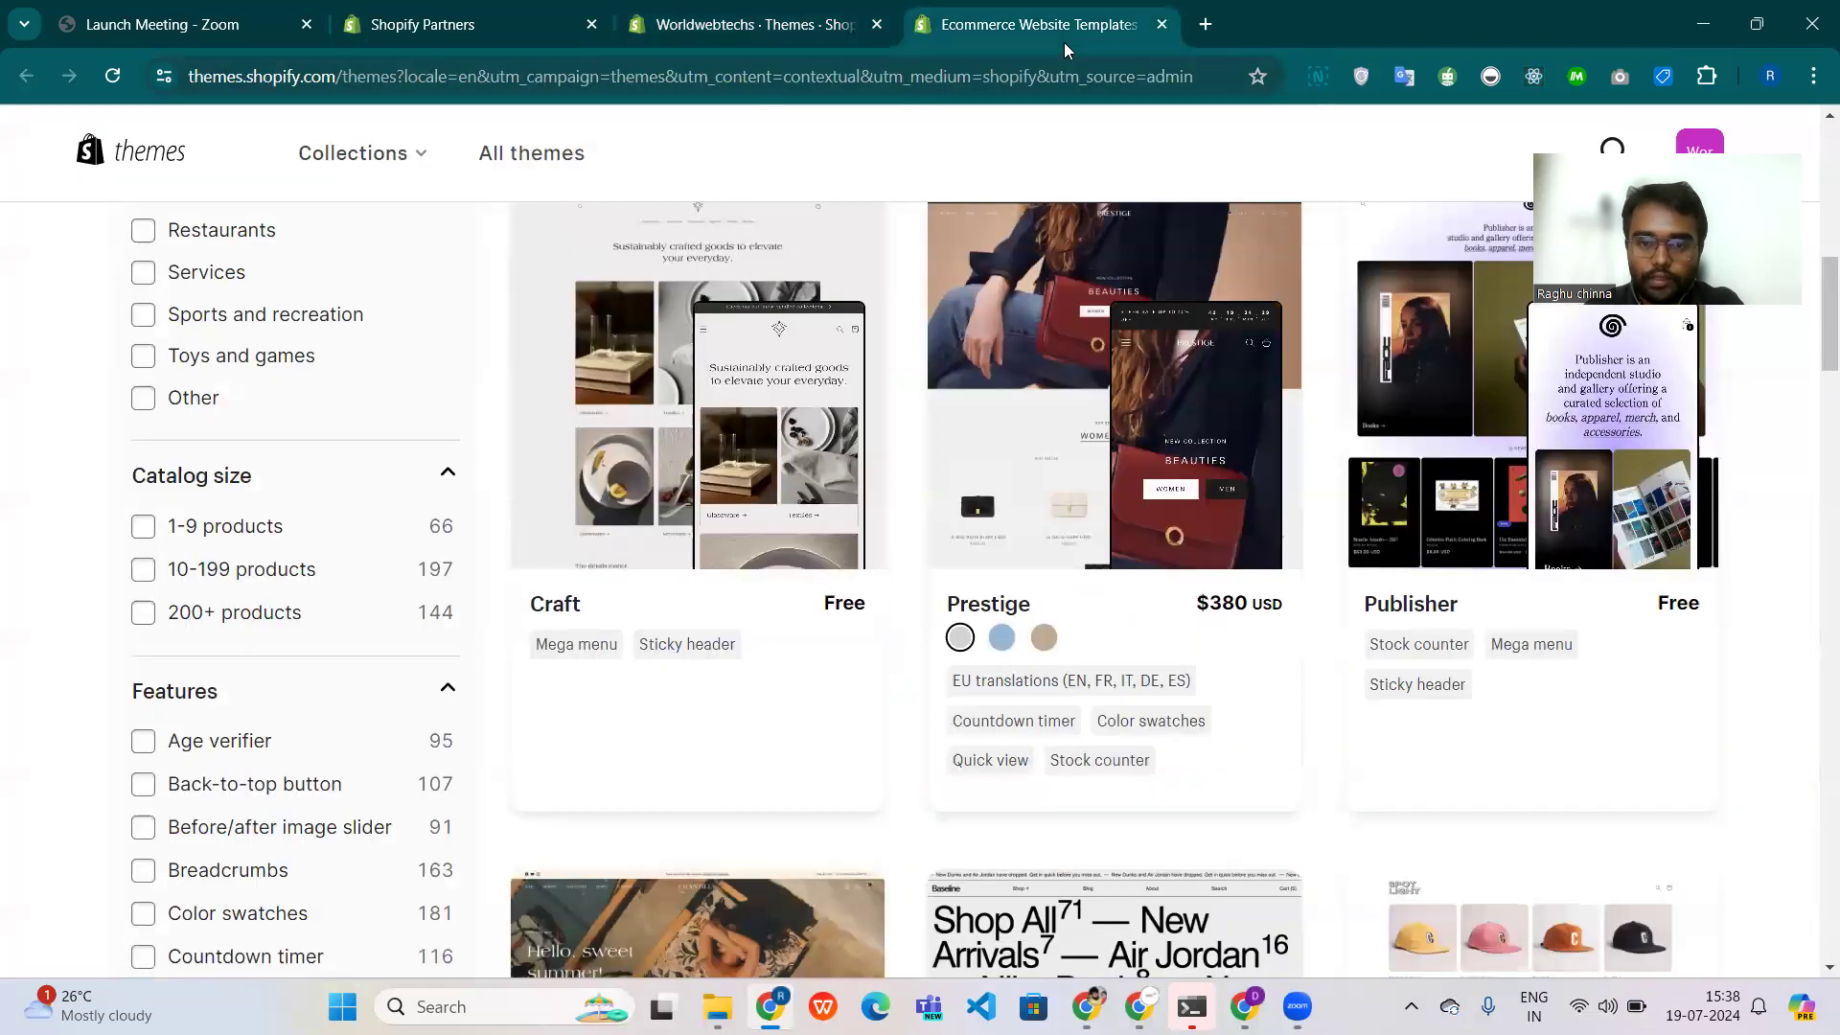
pyautogui.scroll(-5, 1075, 542)
pyautogui.scroll(15, 1252, 391)
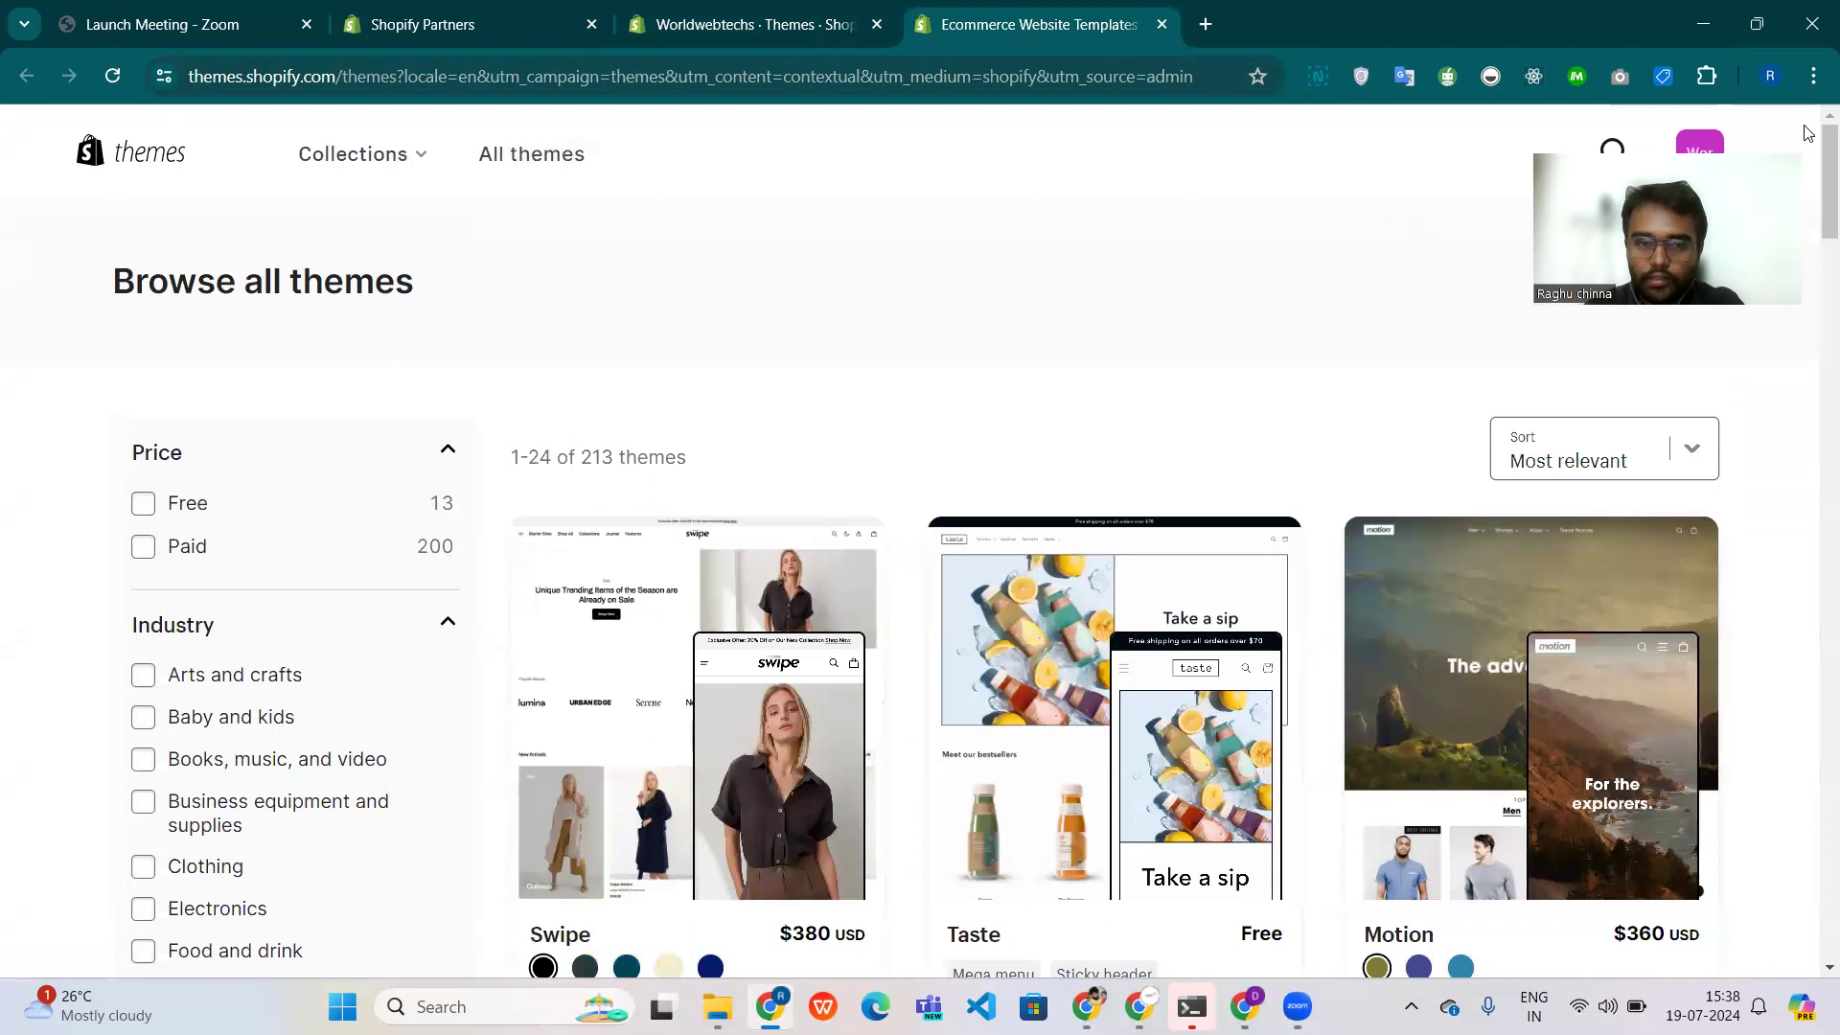
# Show the Theme Store themes for the Jewelry and accessories industry and look through them.
pyautogui.click(1617, 153)
pyautogui.click(1033, 292)
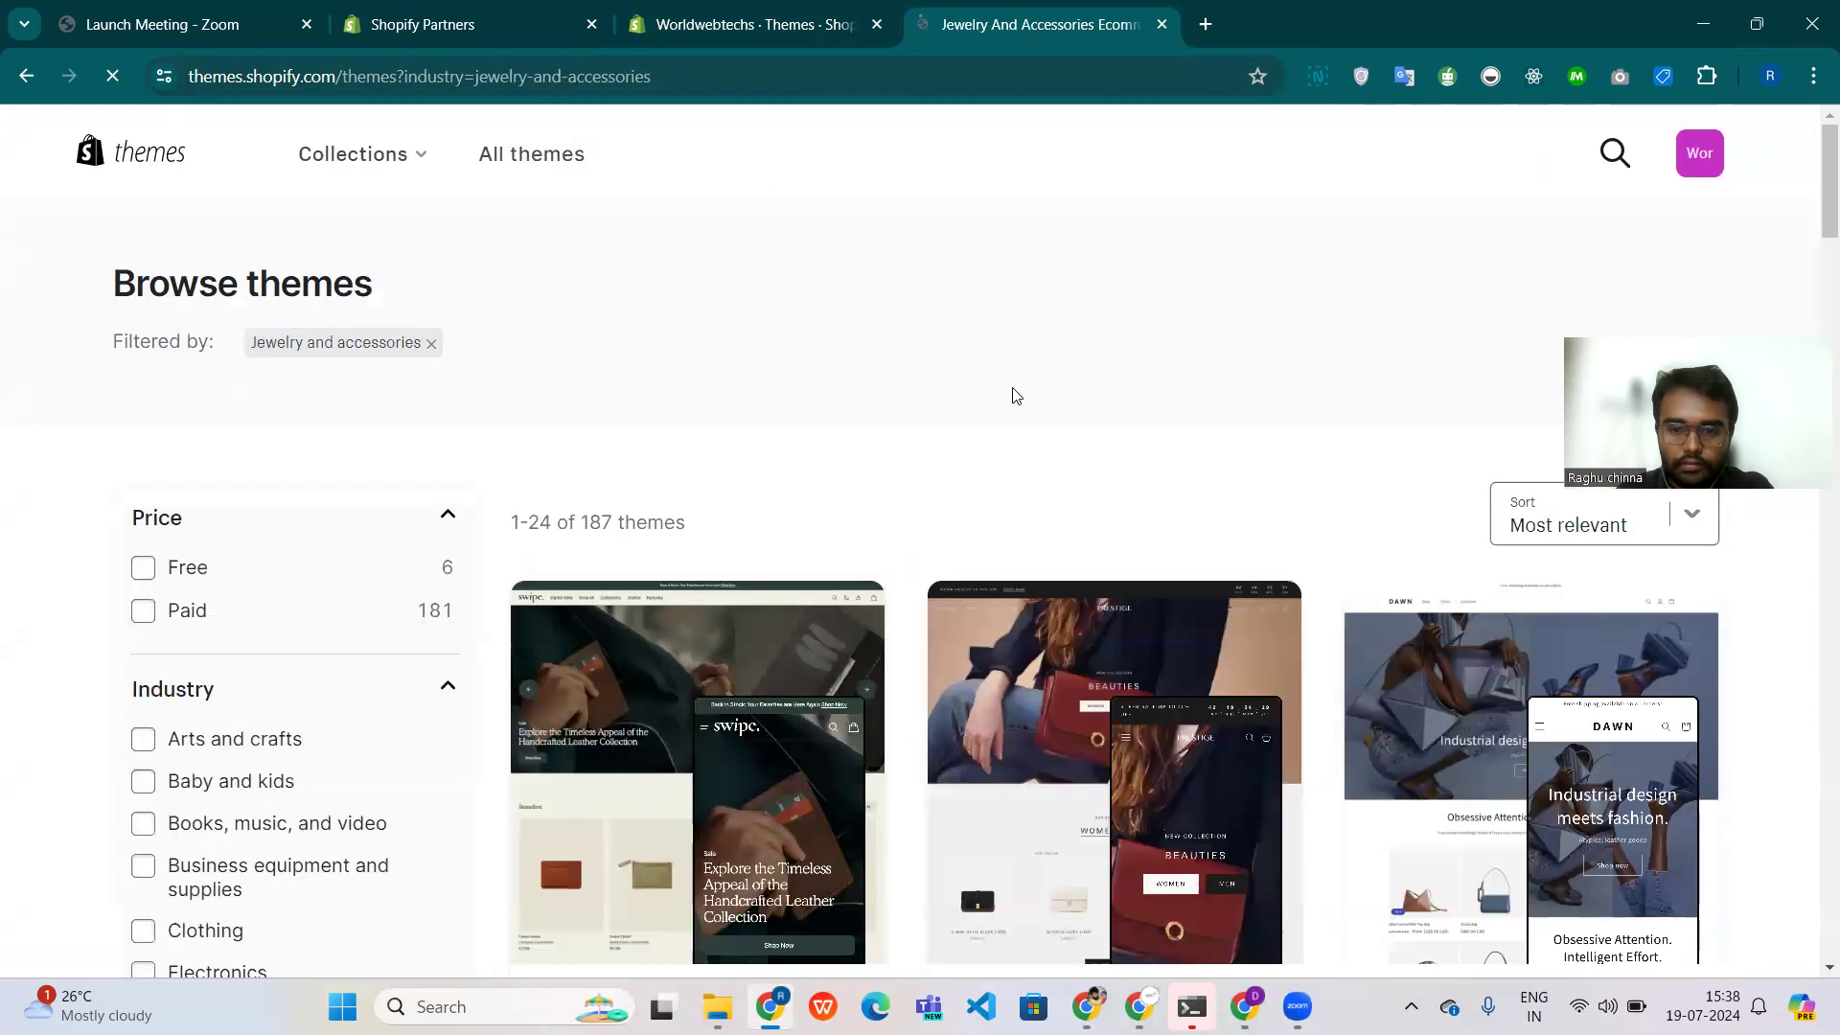
pyautogui.scroll(-3, 1014, 394)
pyautogui.scroll(-8, 714, 567)
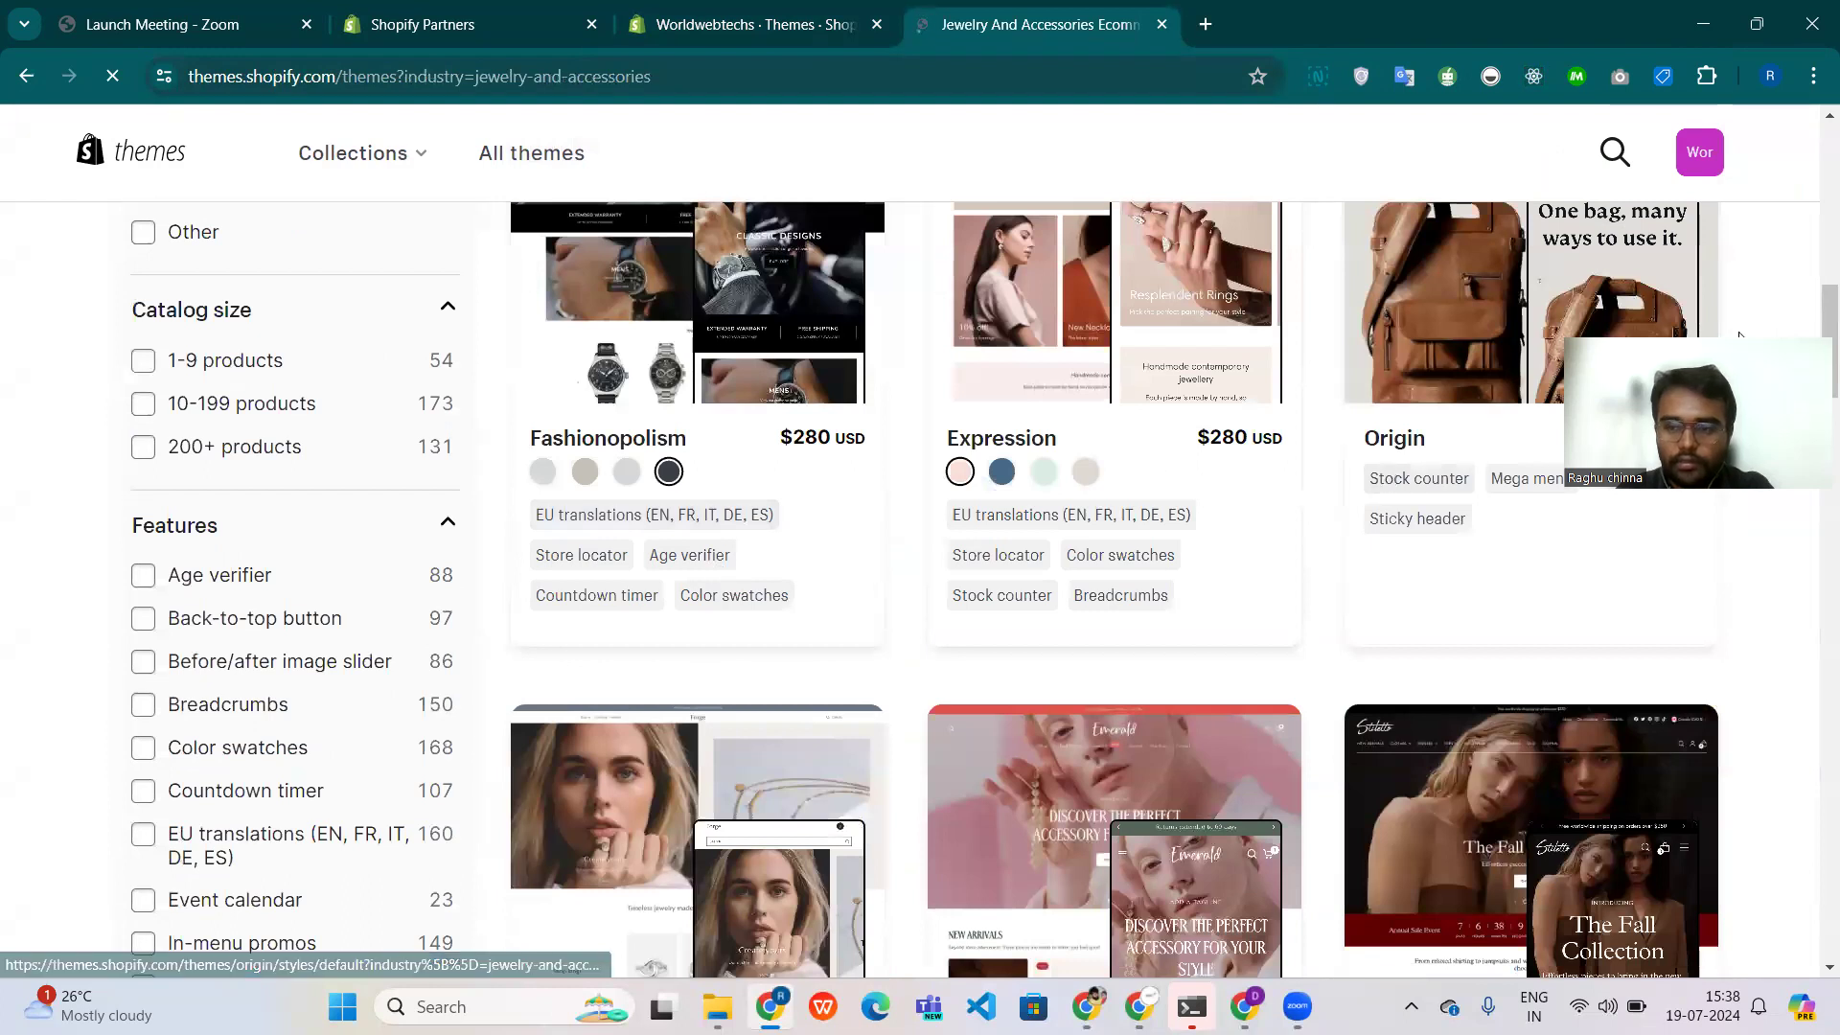
pyautogui.moveTo(1686, 346); pyautogui.dragTo(1641, 116)
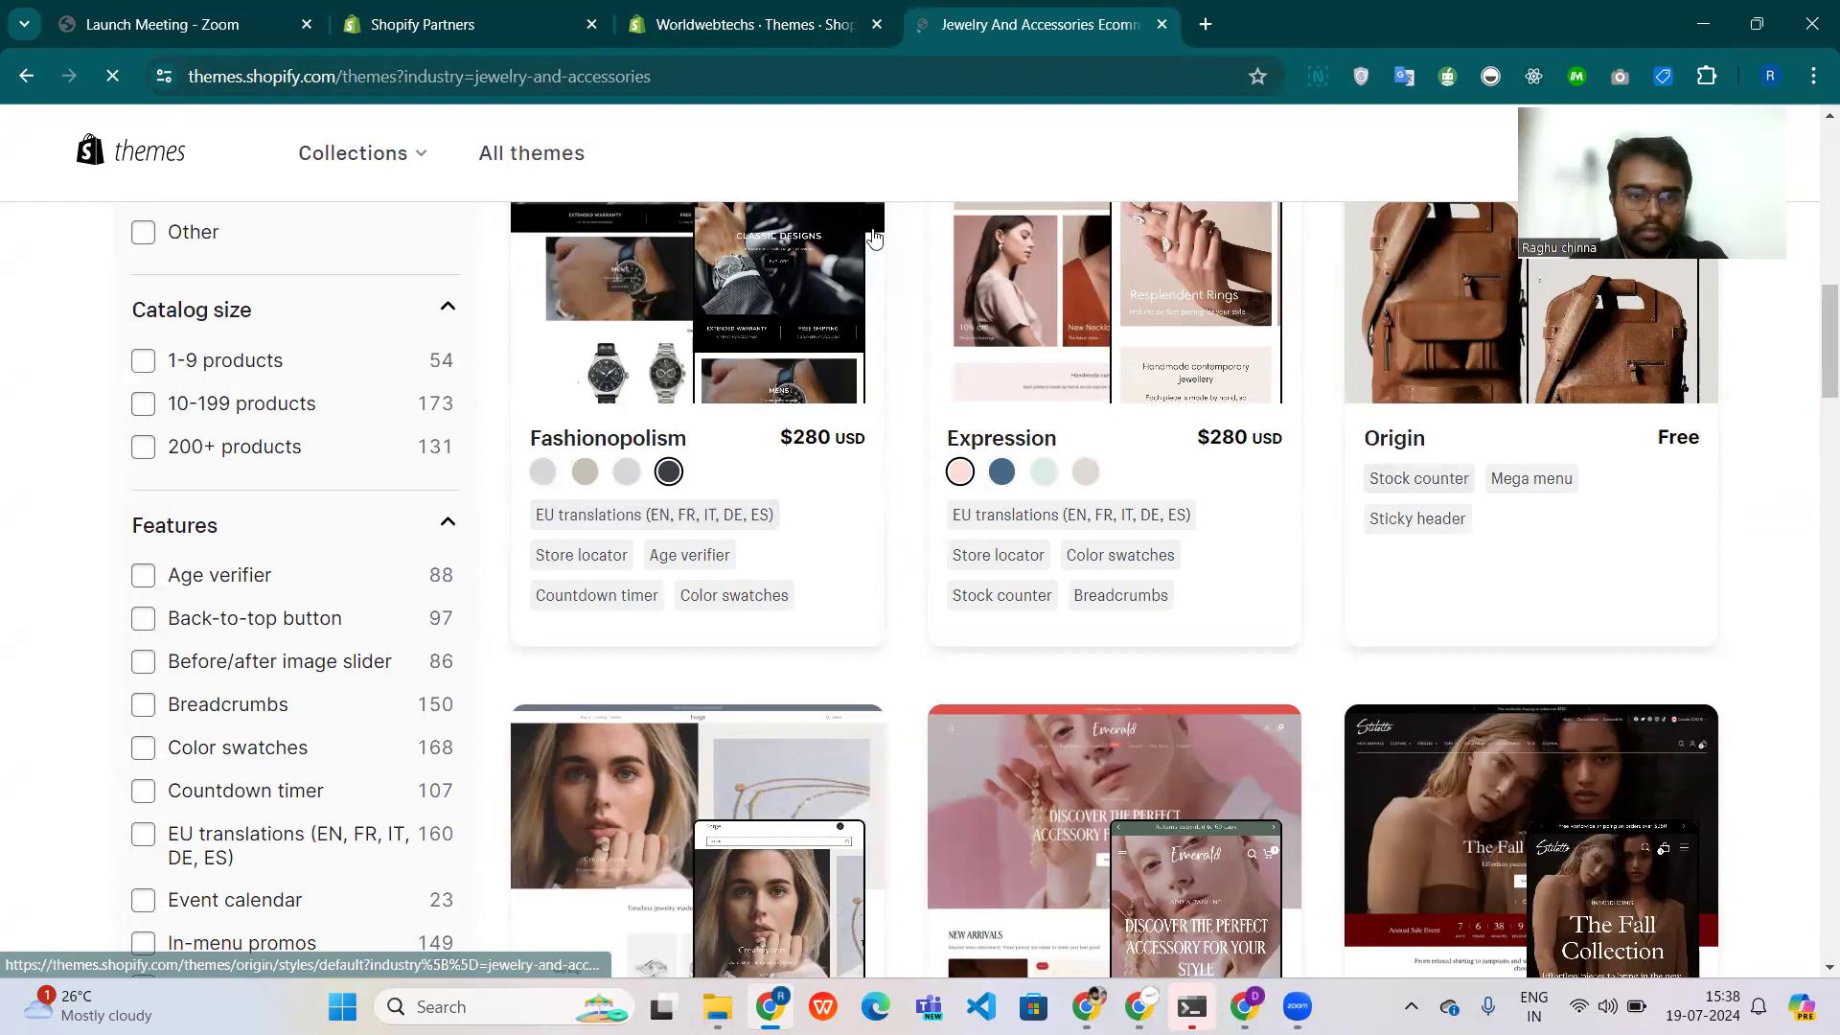
# Return to the store's themes and open the Refresh theme from the theme library for customization.
pyautogui.click(776, 25)
pyautogui.scroll(2, 935, 682)
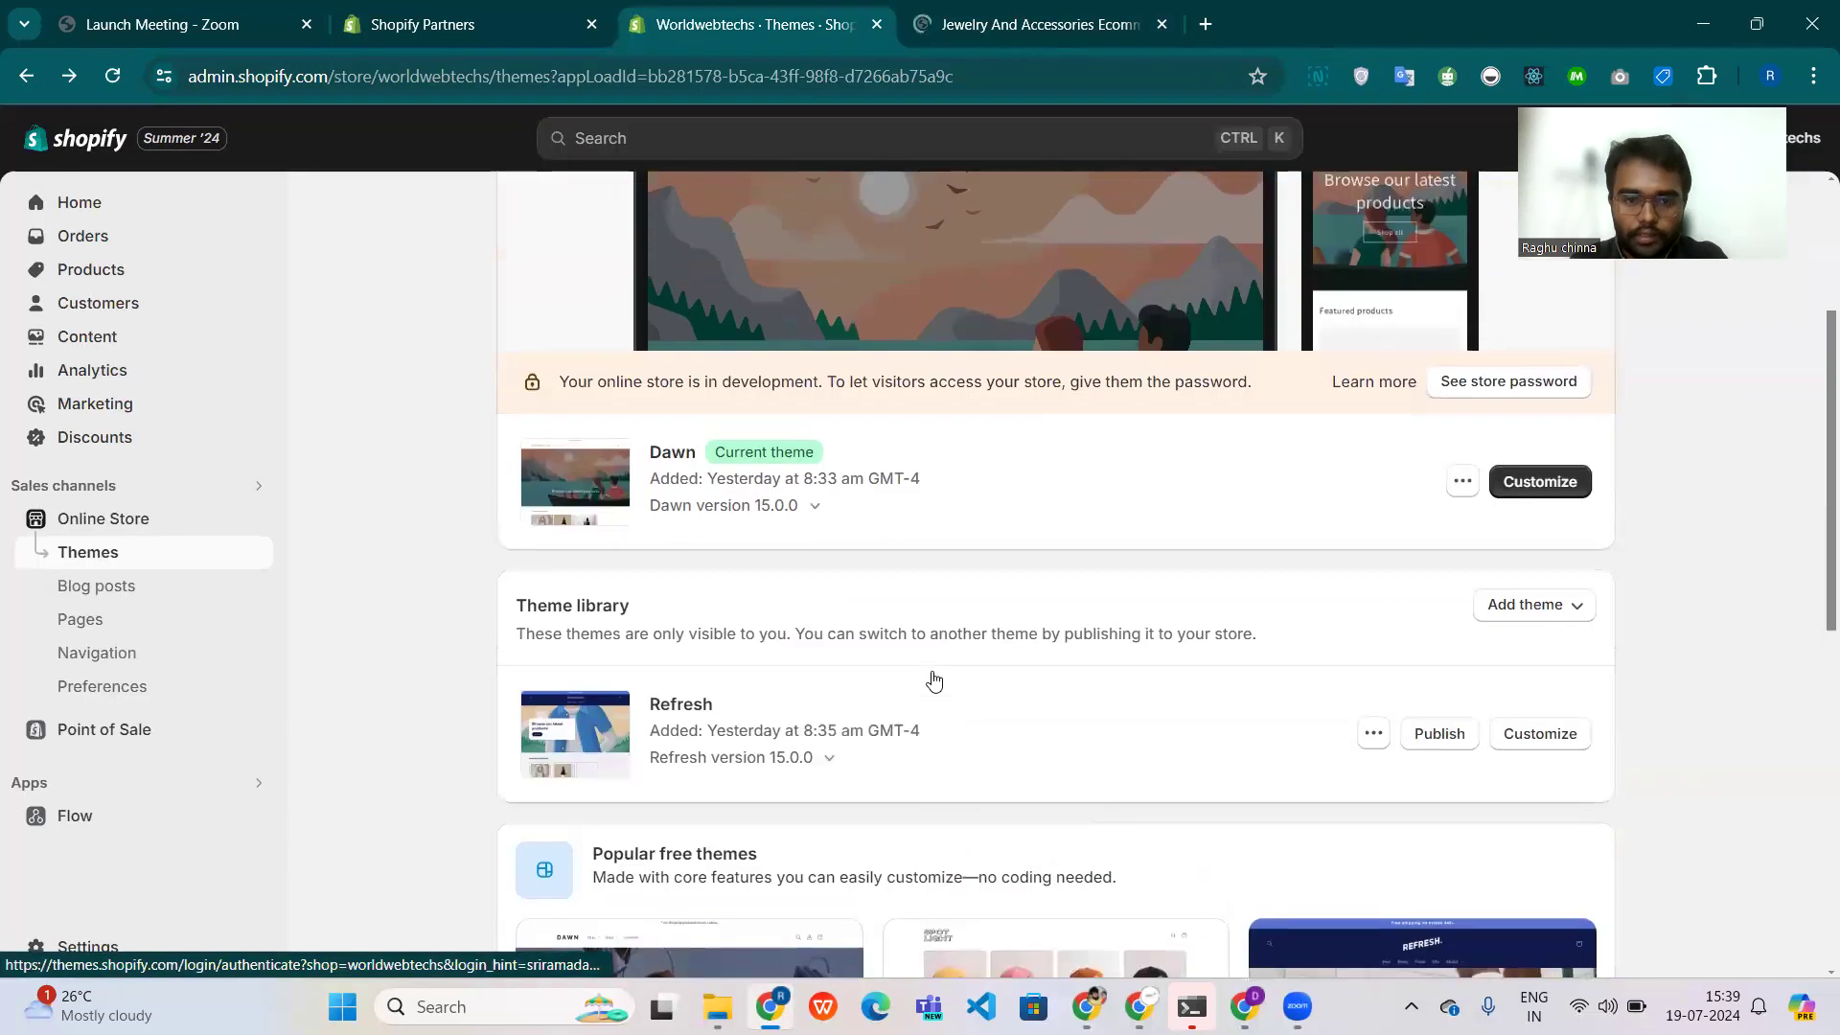
pyautogui.scroll(-3, 1405, 764)
pyautogui.scroll(1, 1404, 764)
pyautogui.scroll(2, 1405, 764)
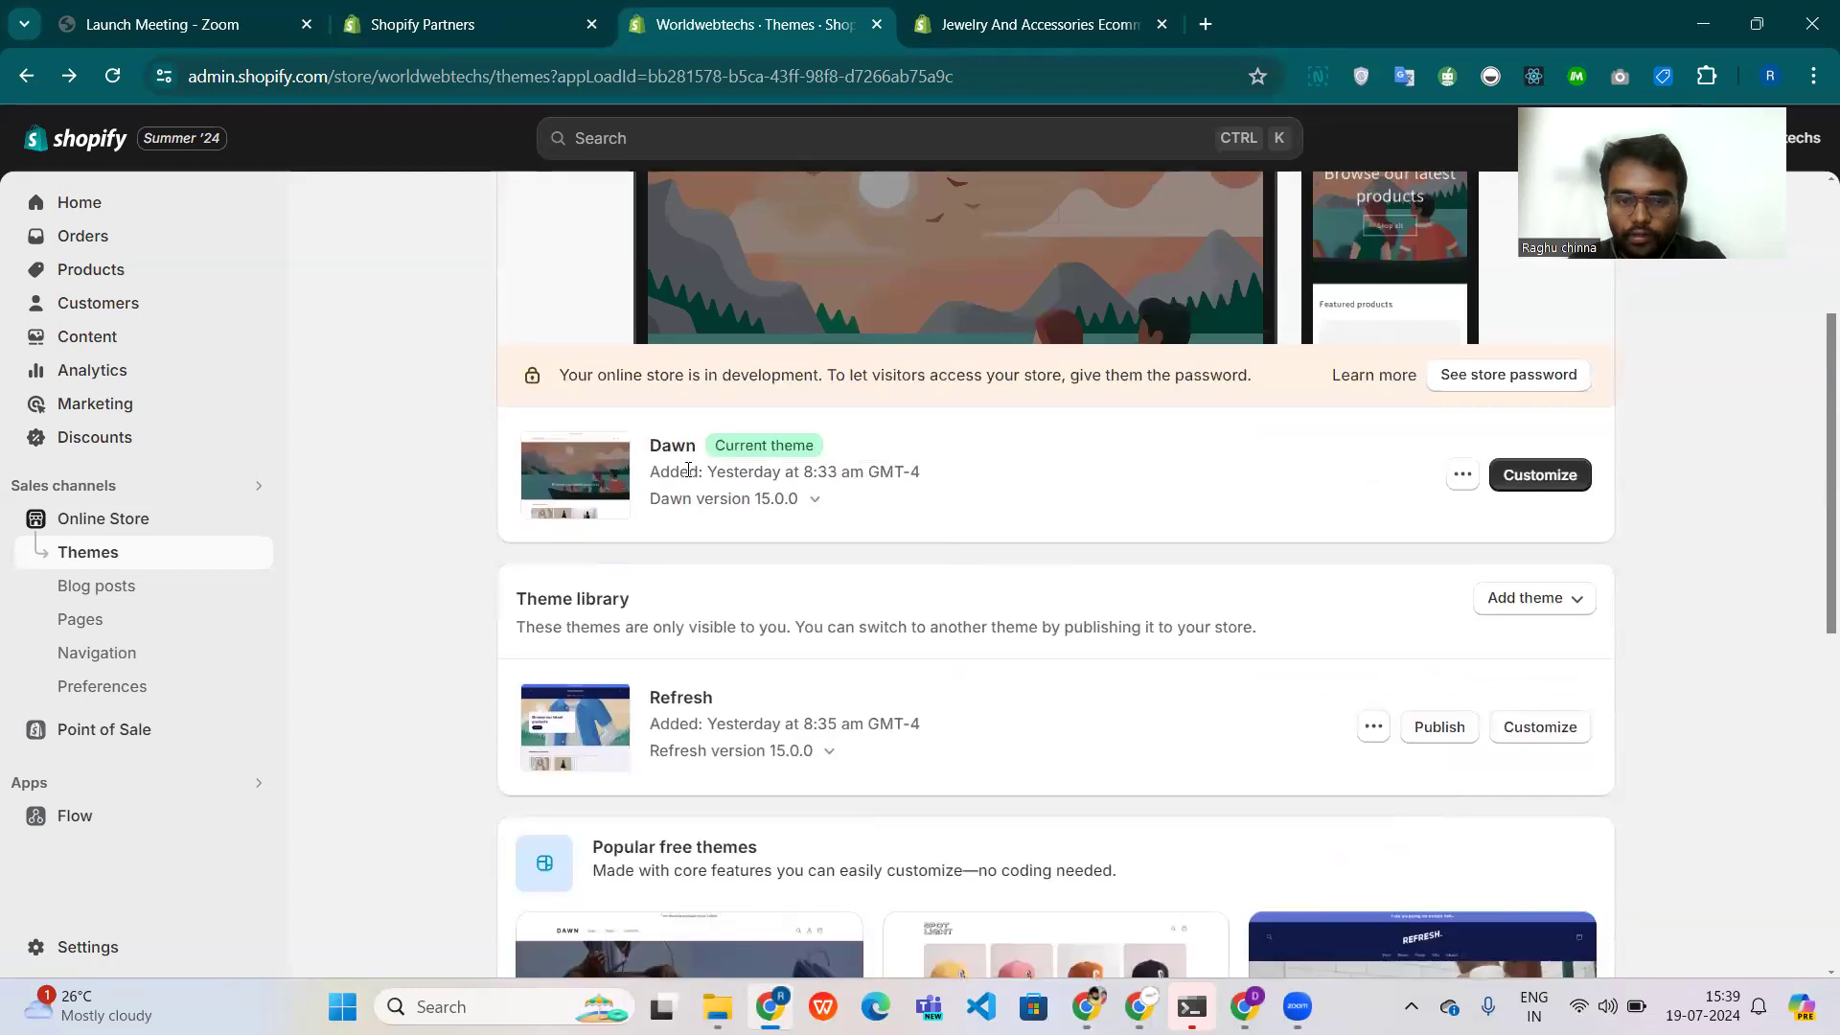
pyautogui.doubleClick(665, 451)
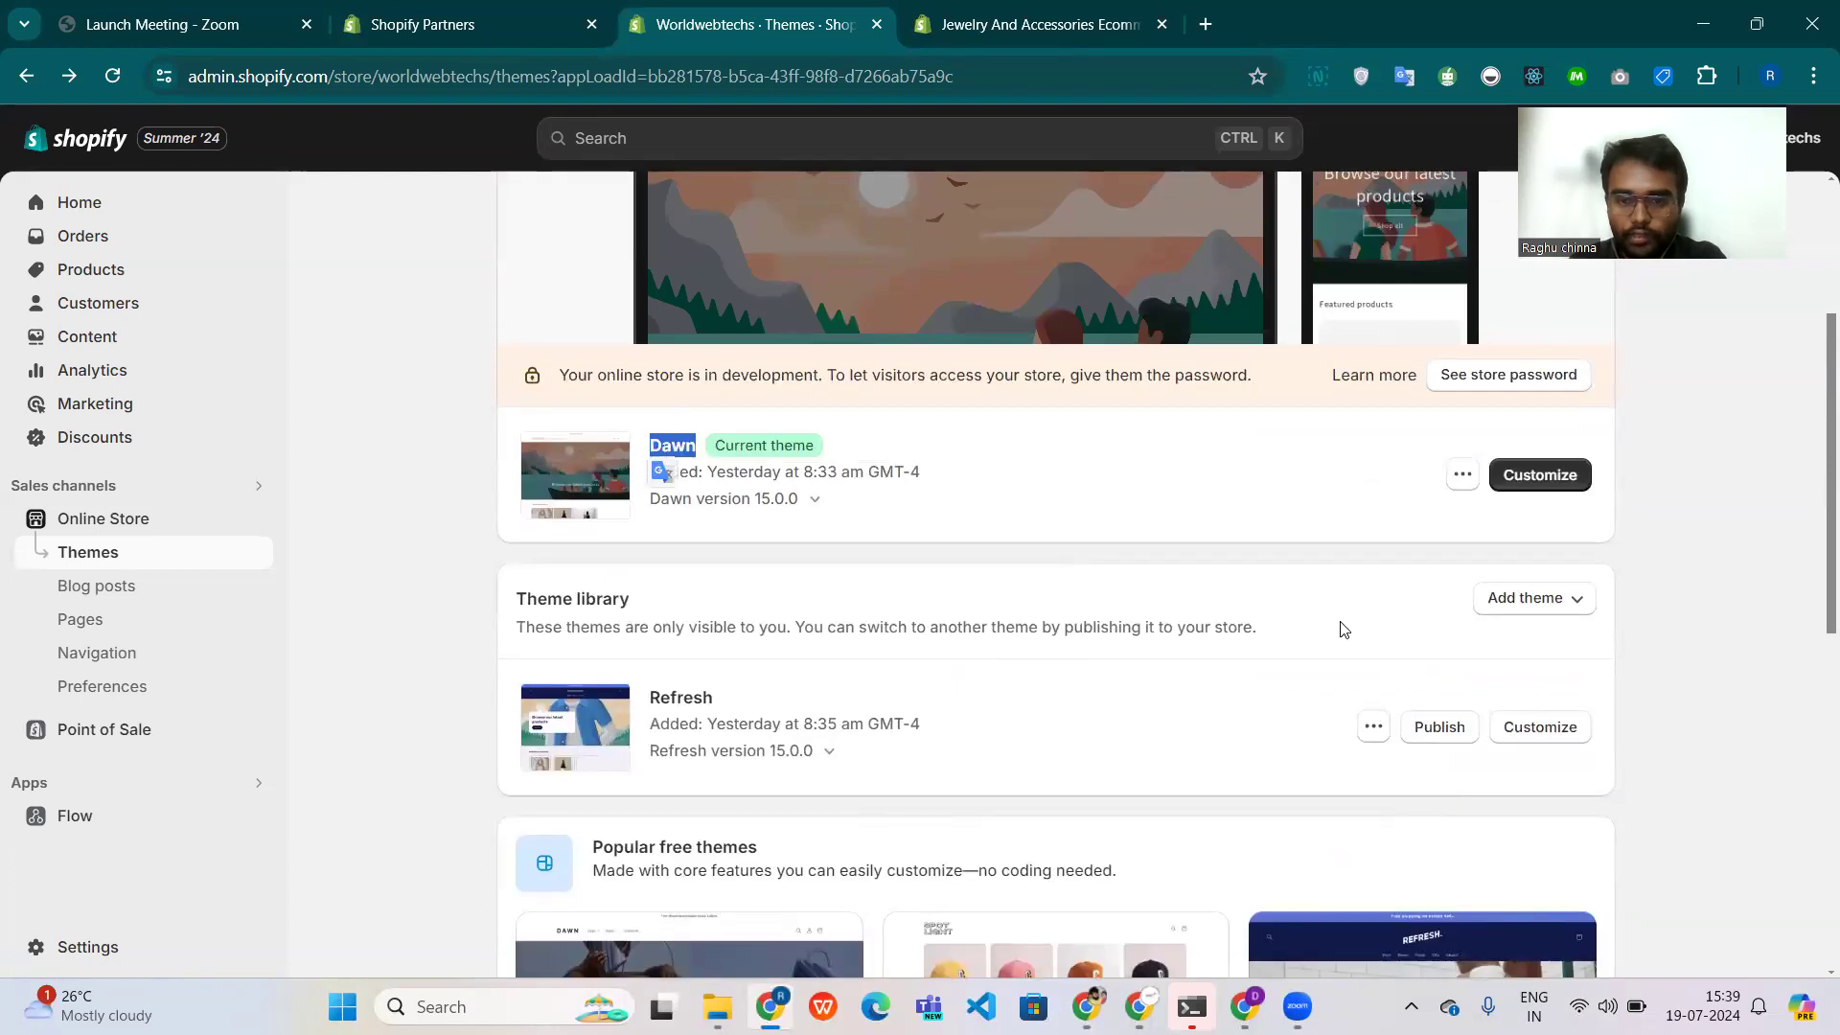
pyautogui.click(1557, 730)
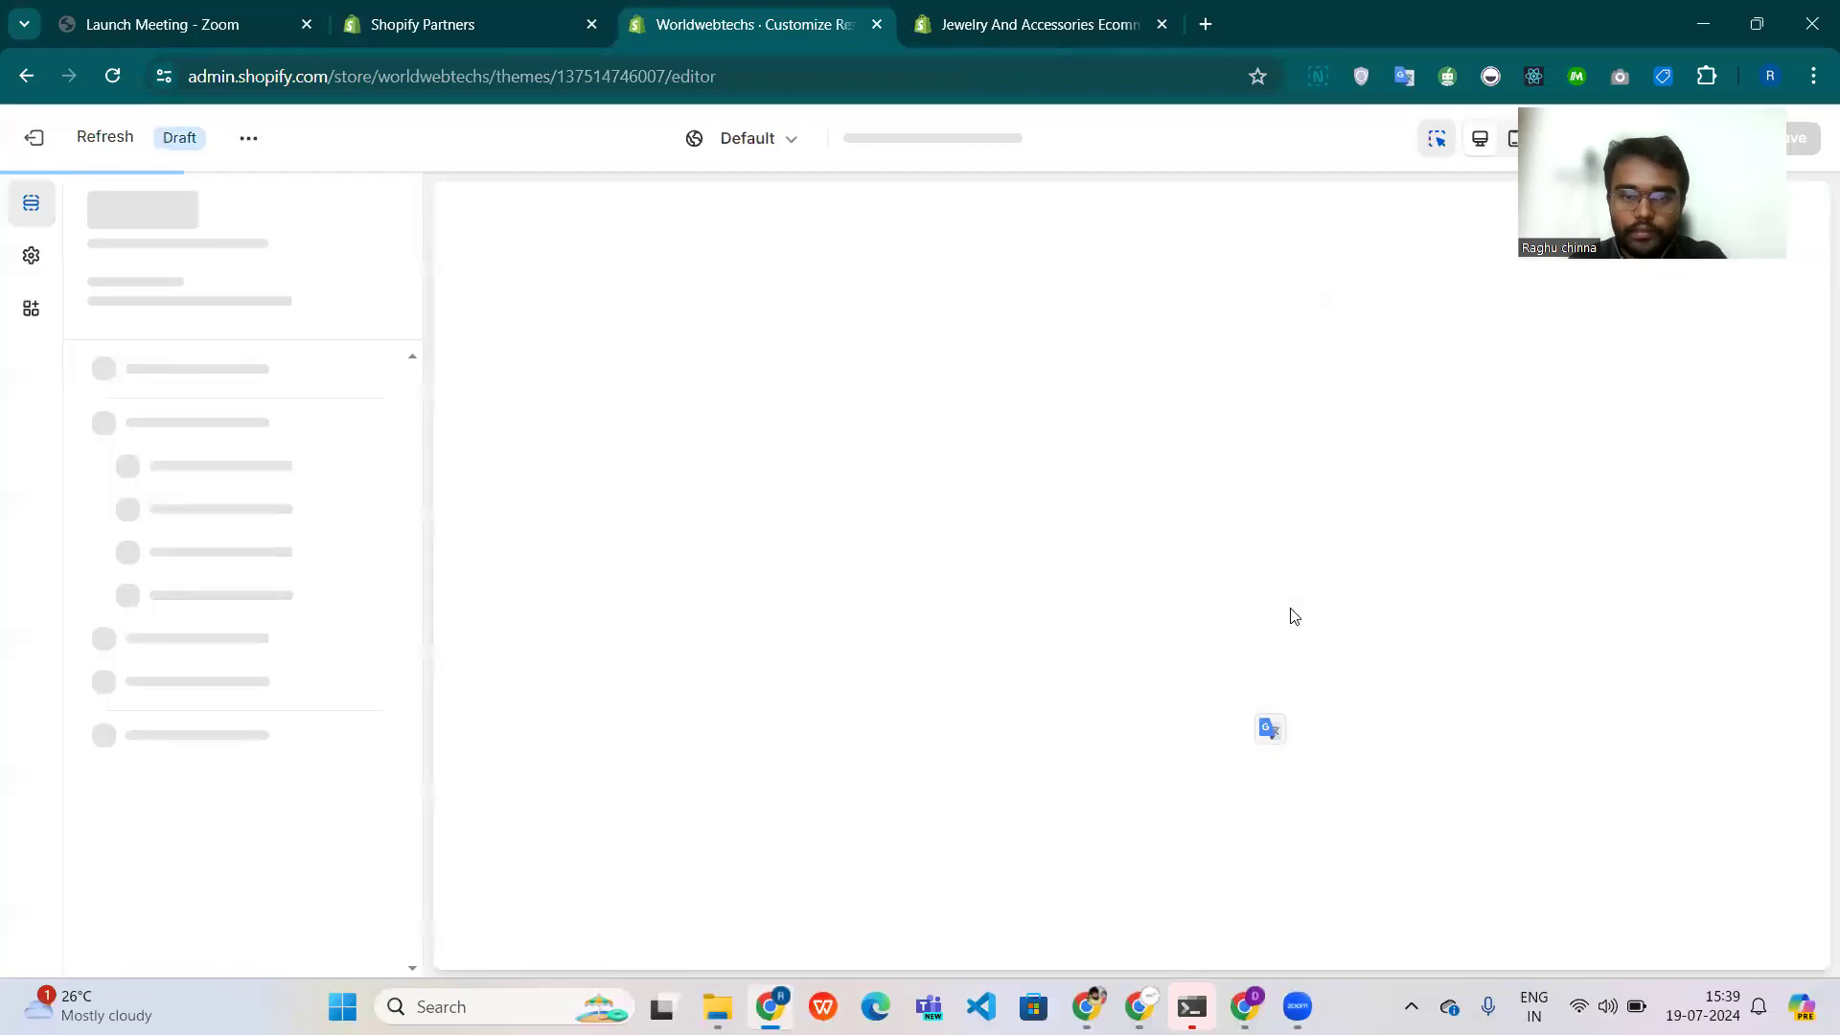
# Examine the Refresh home page preview, including its slideshow, featured products, email signup and footer.
pyautogui.scroll(-8, 1137, 393)
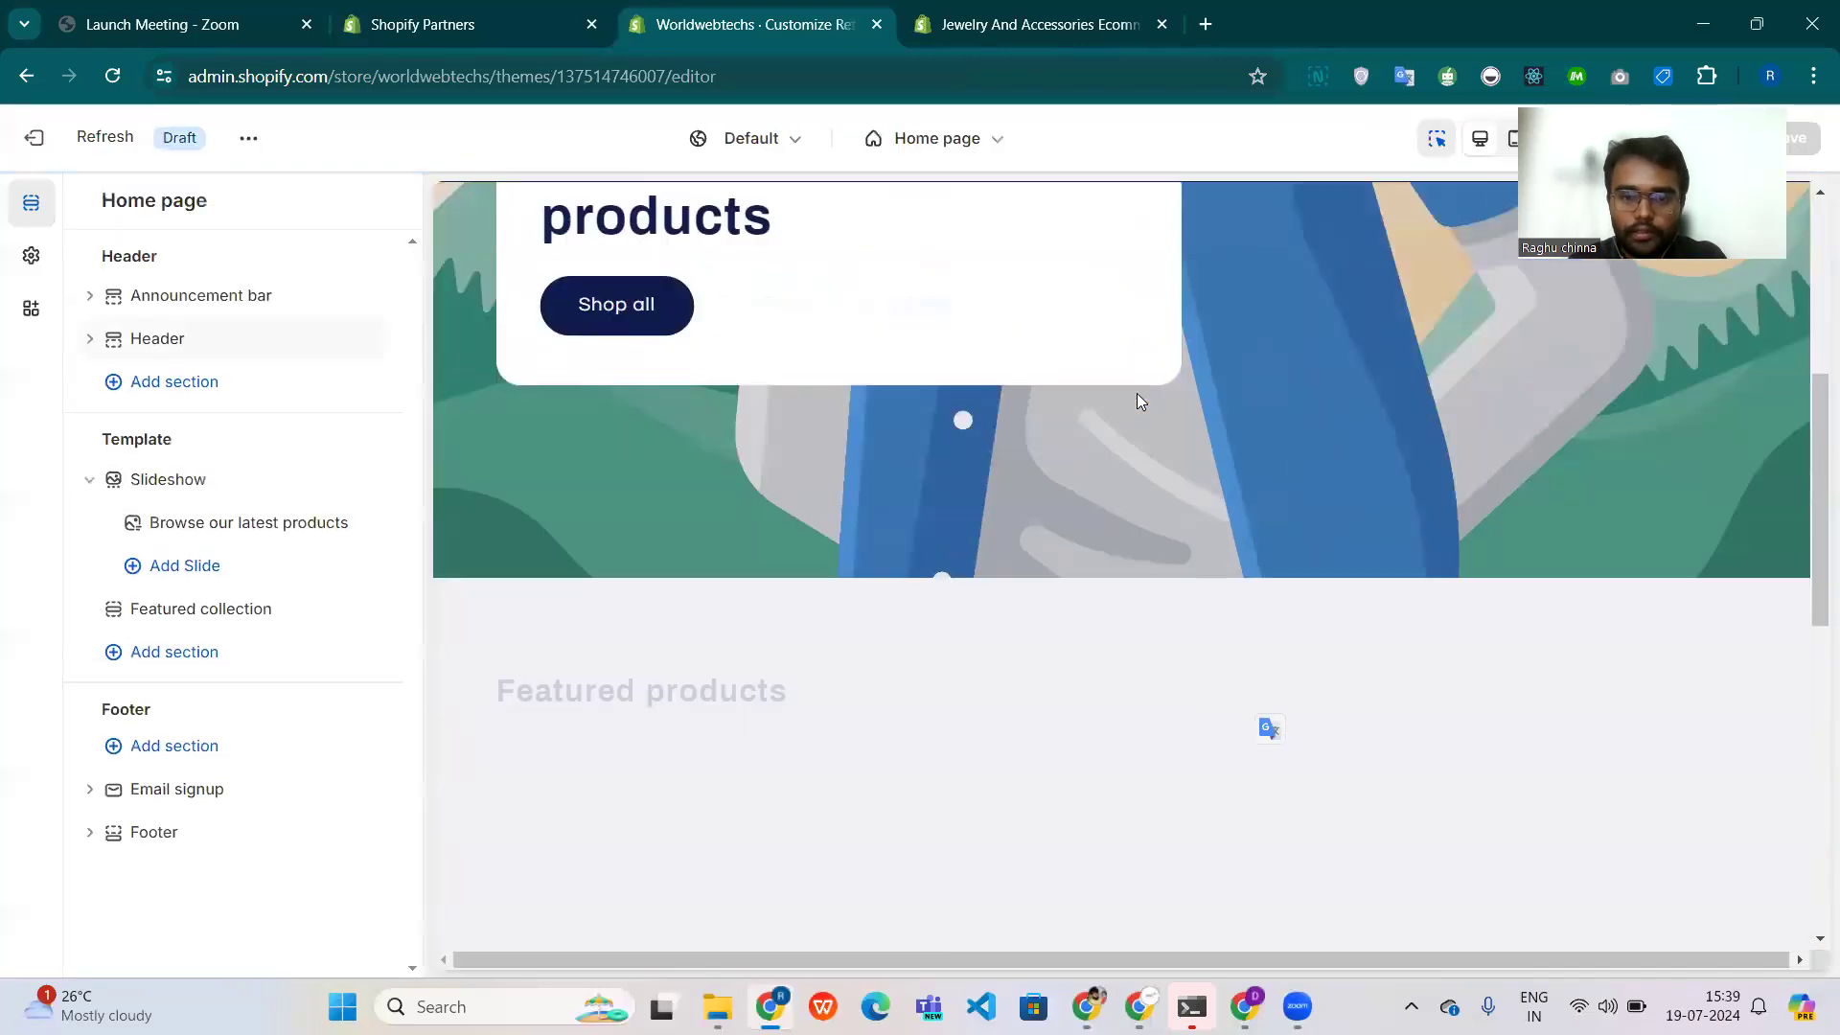
pyautogui.scroll(-3, 1136, 393)
pyautogui.scroll(2, 1137, 393)
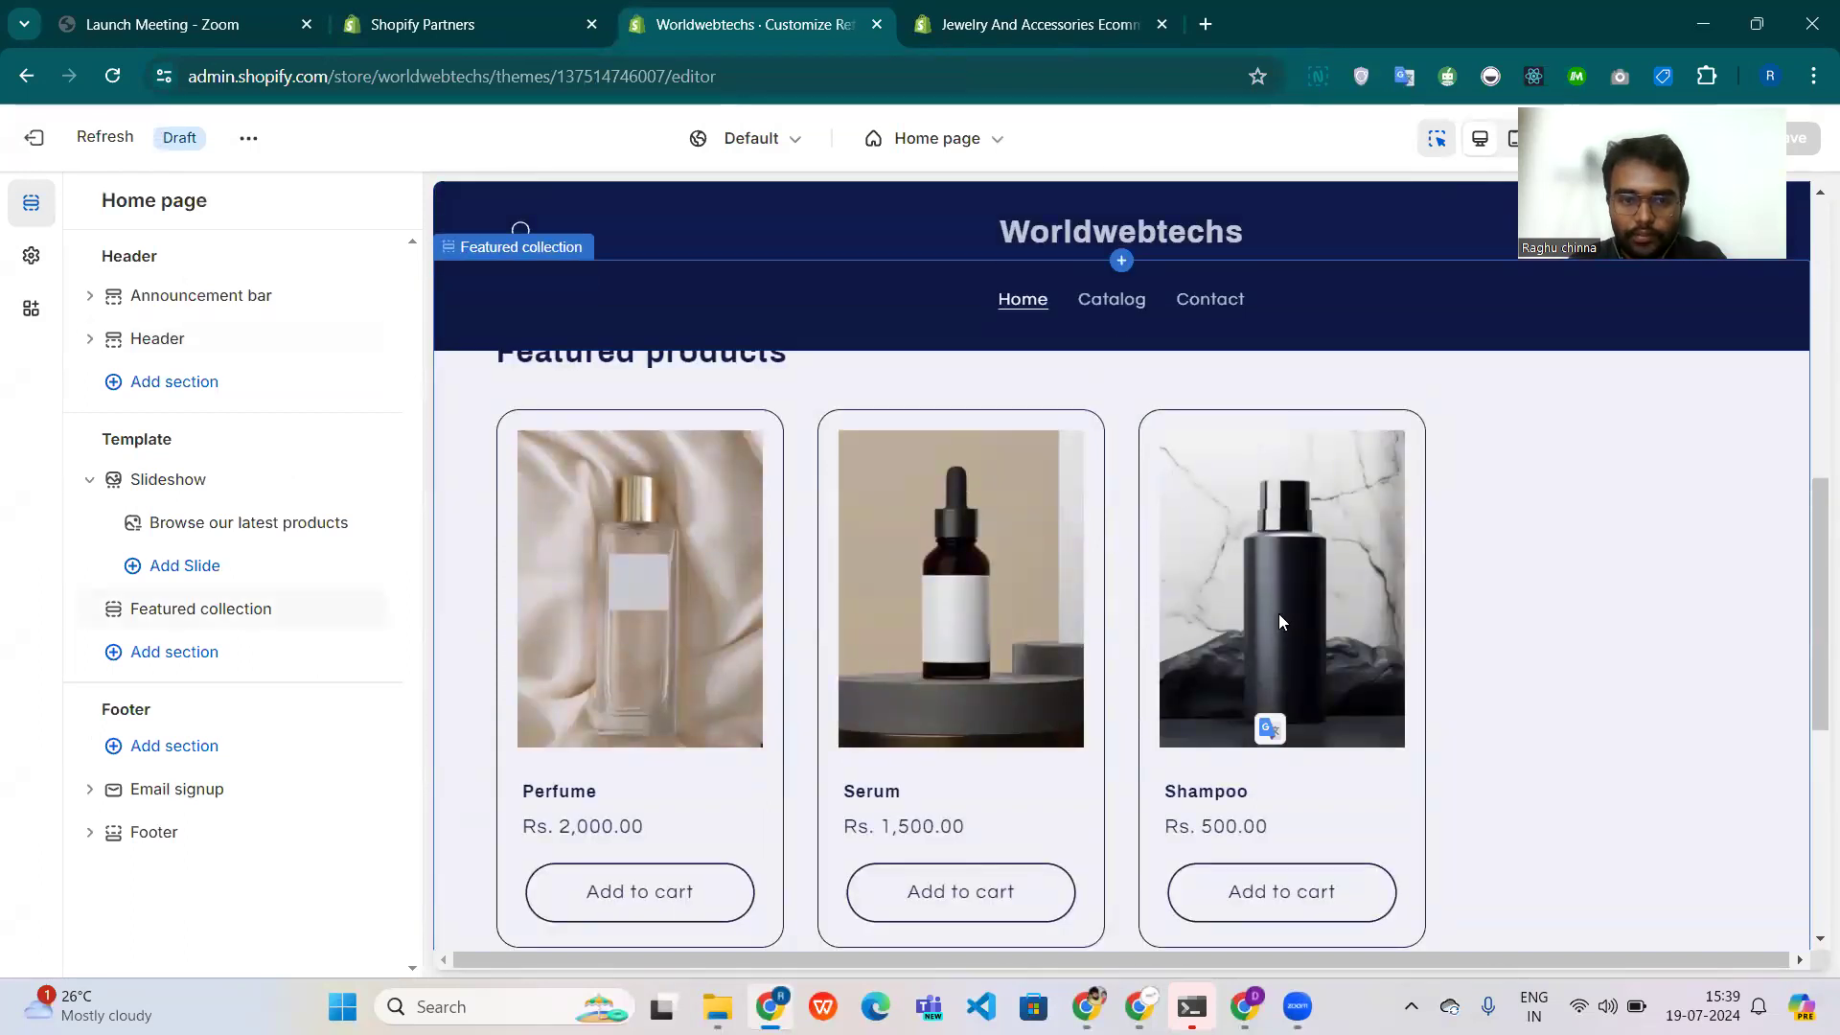
pyautogui.scroll(-5, 1279, 614)
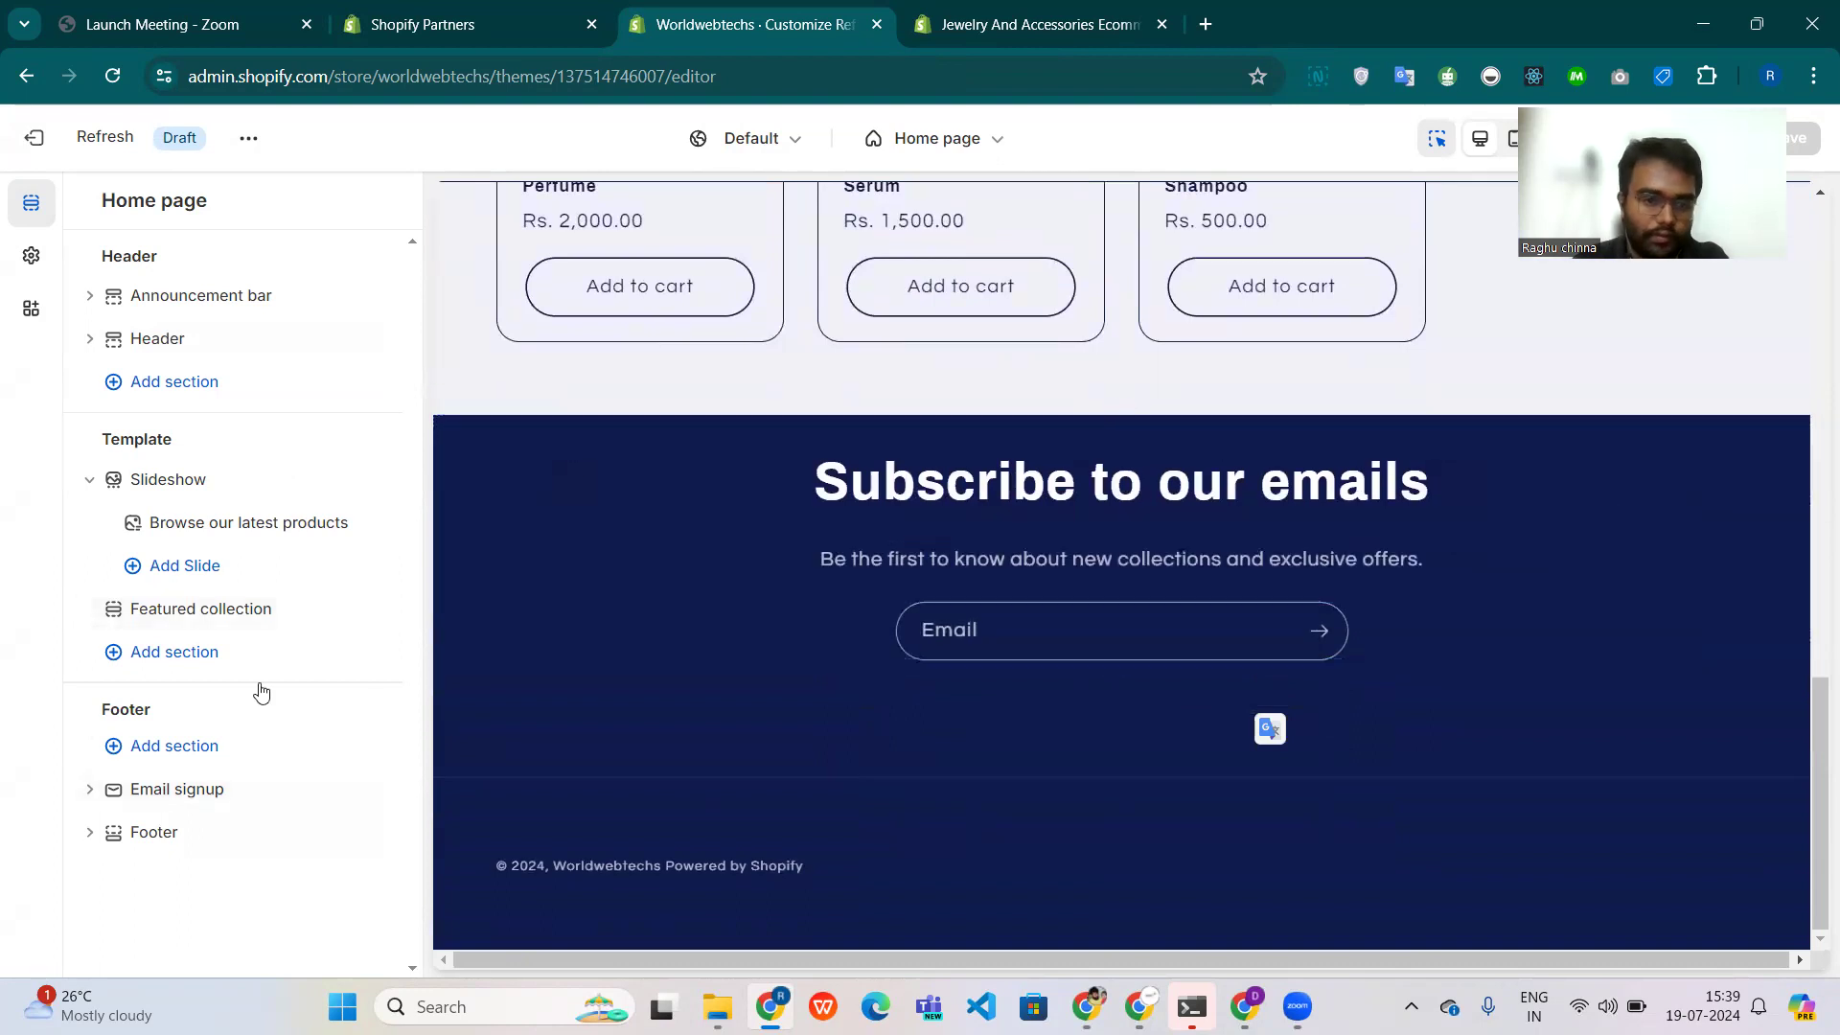
pyautogui.scroll(9, 711, 492)
pyautogui.scroll(-1, 711, 492)
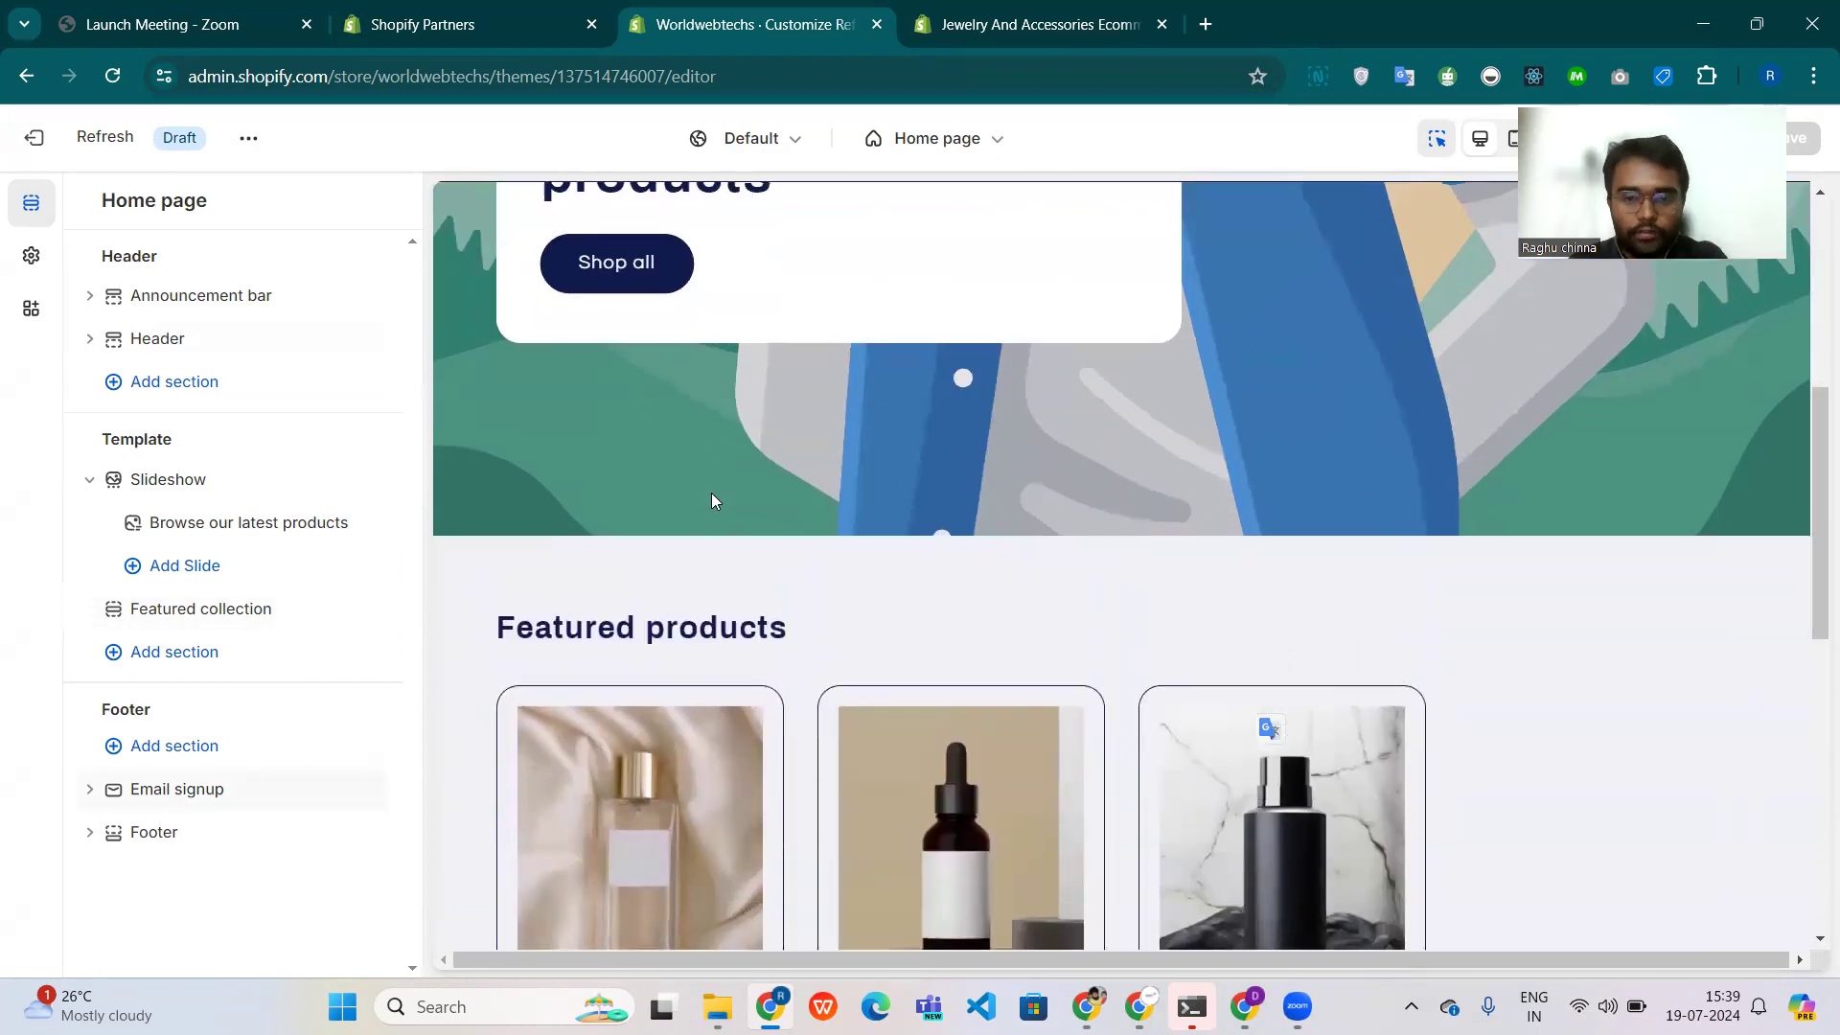
pyautogui.scroll(5, 711, 492)
pyautogui.scroll(-5, 711, 493)
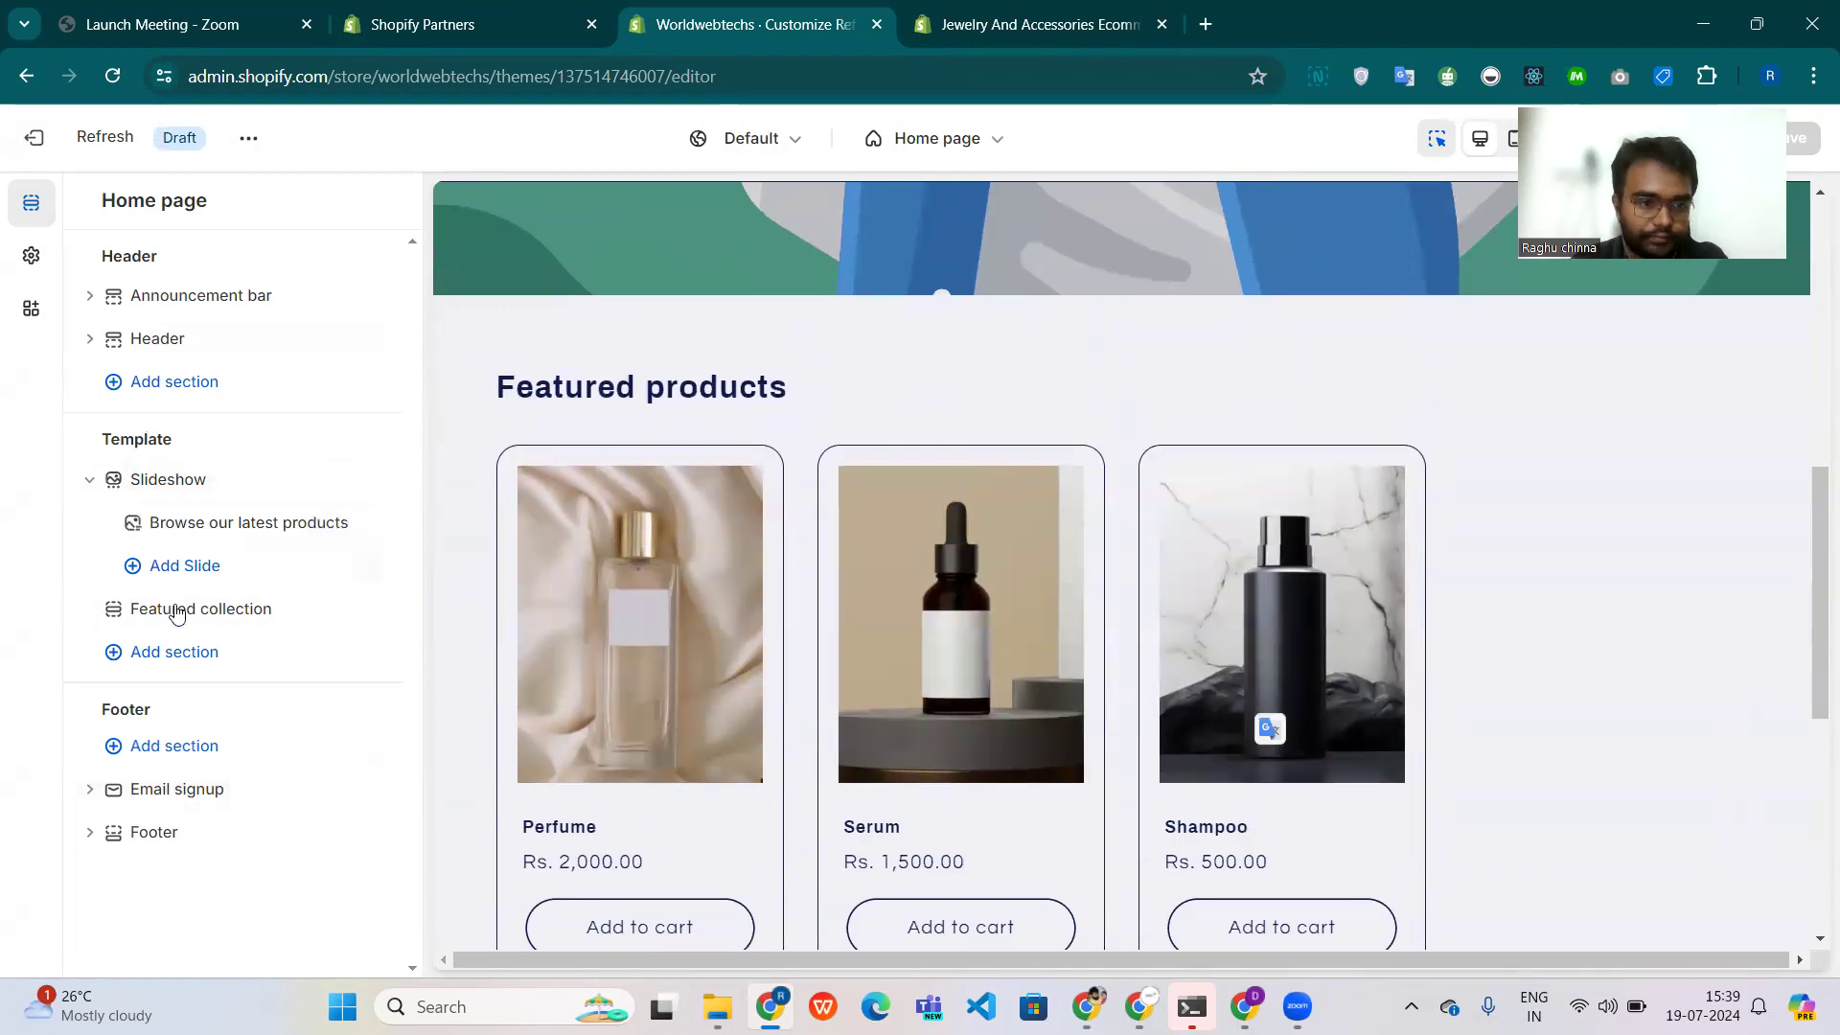
# Add an Image with text section below the featured collection and review its image, heading, text and button in the preview.
pyautogui.click(182, 655)
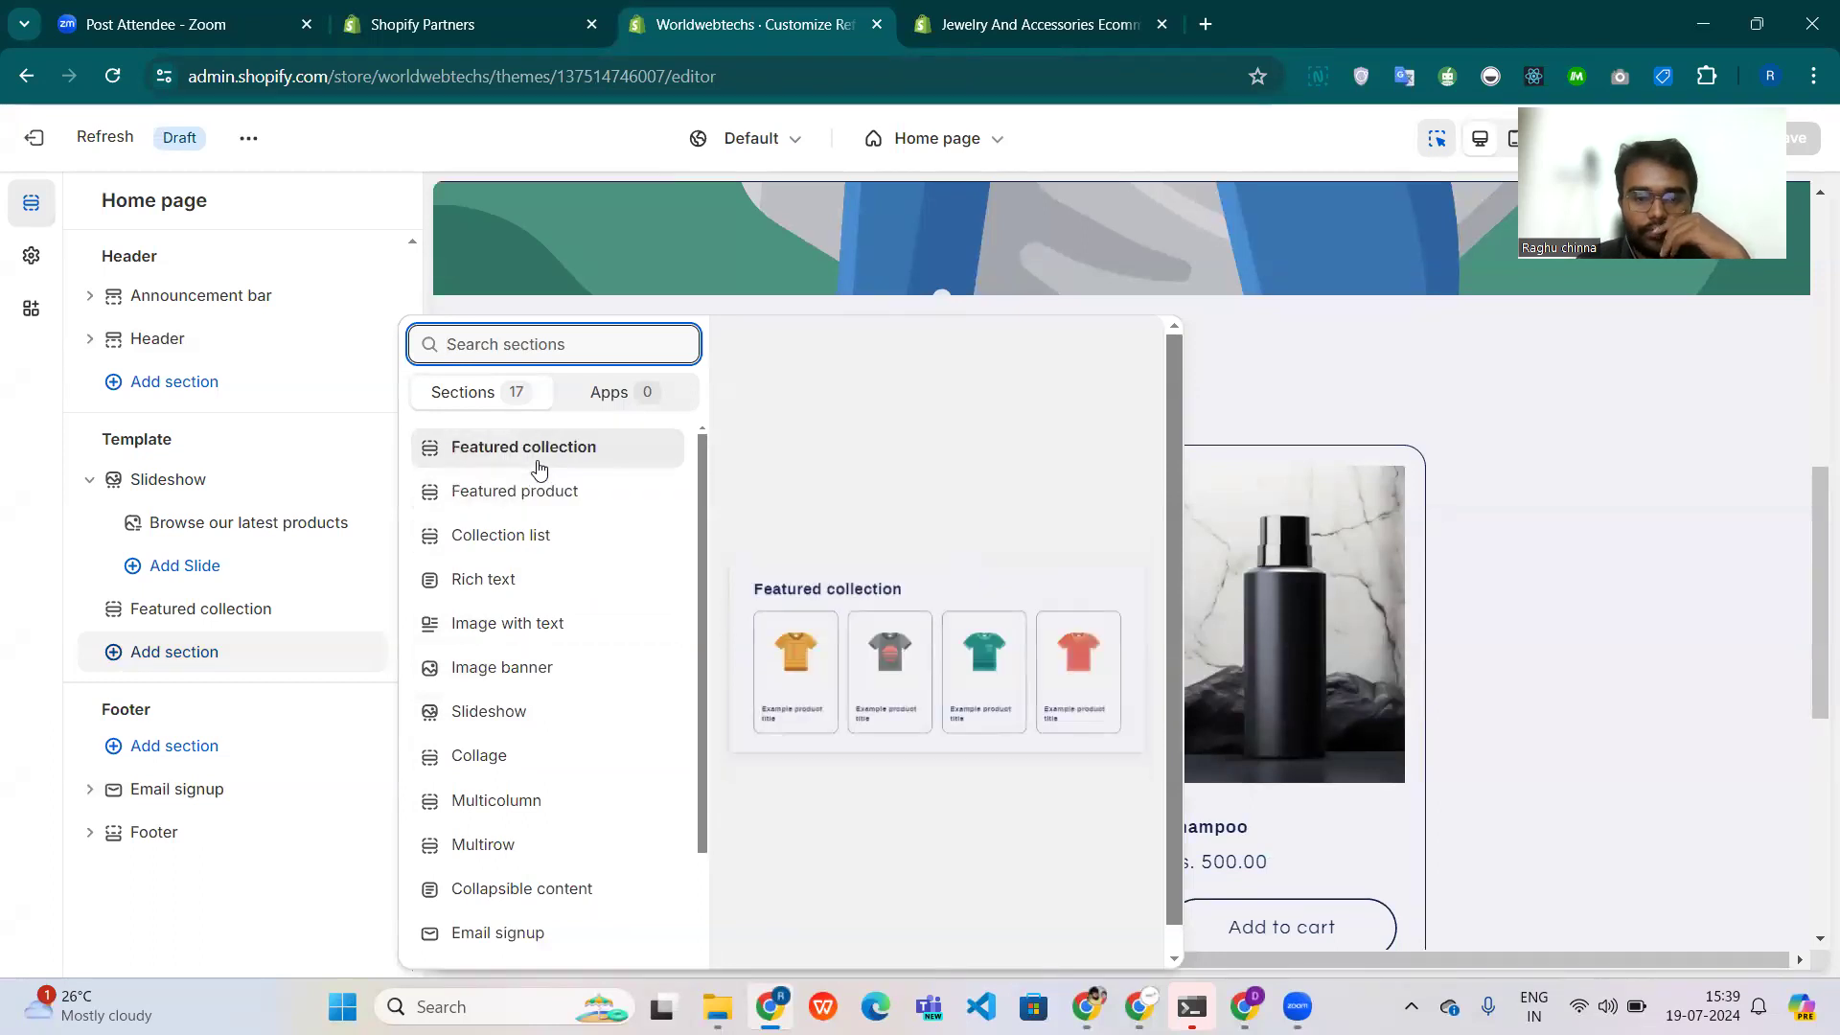
pyautogui.click(510, 625)
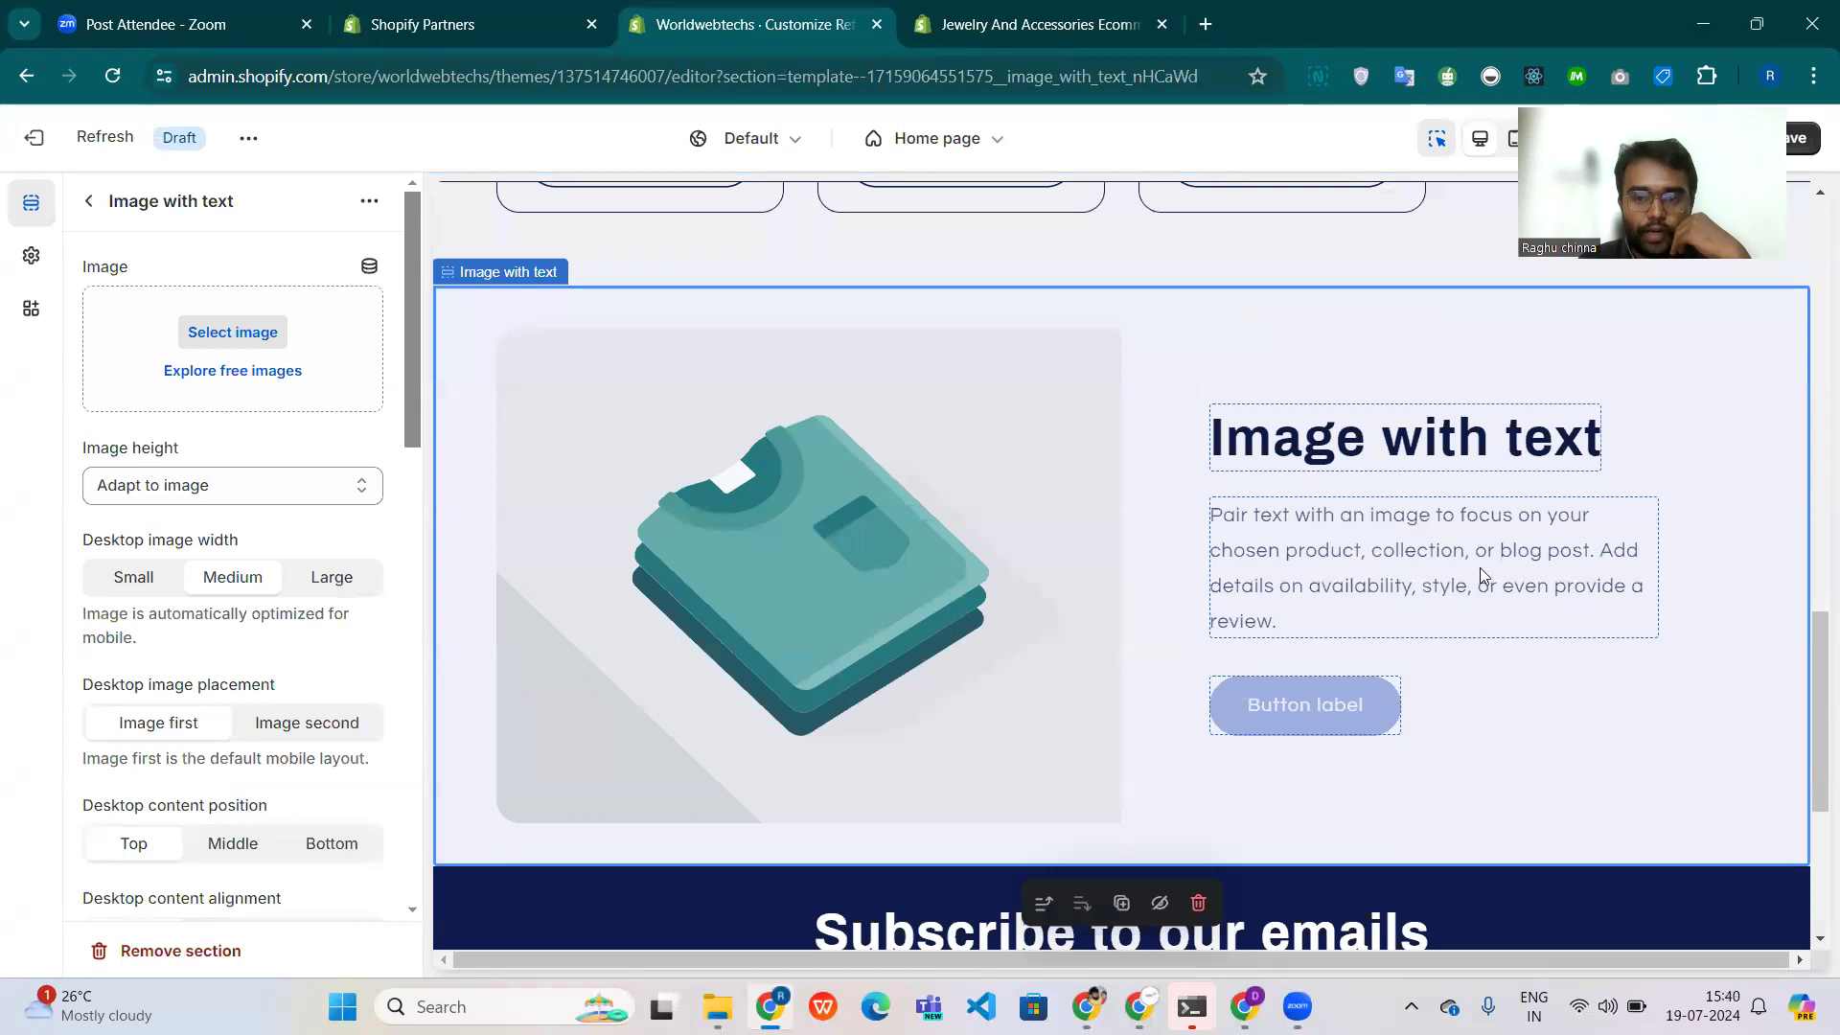
pyautogui.scroll(6, 1273, 529)
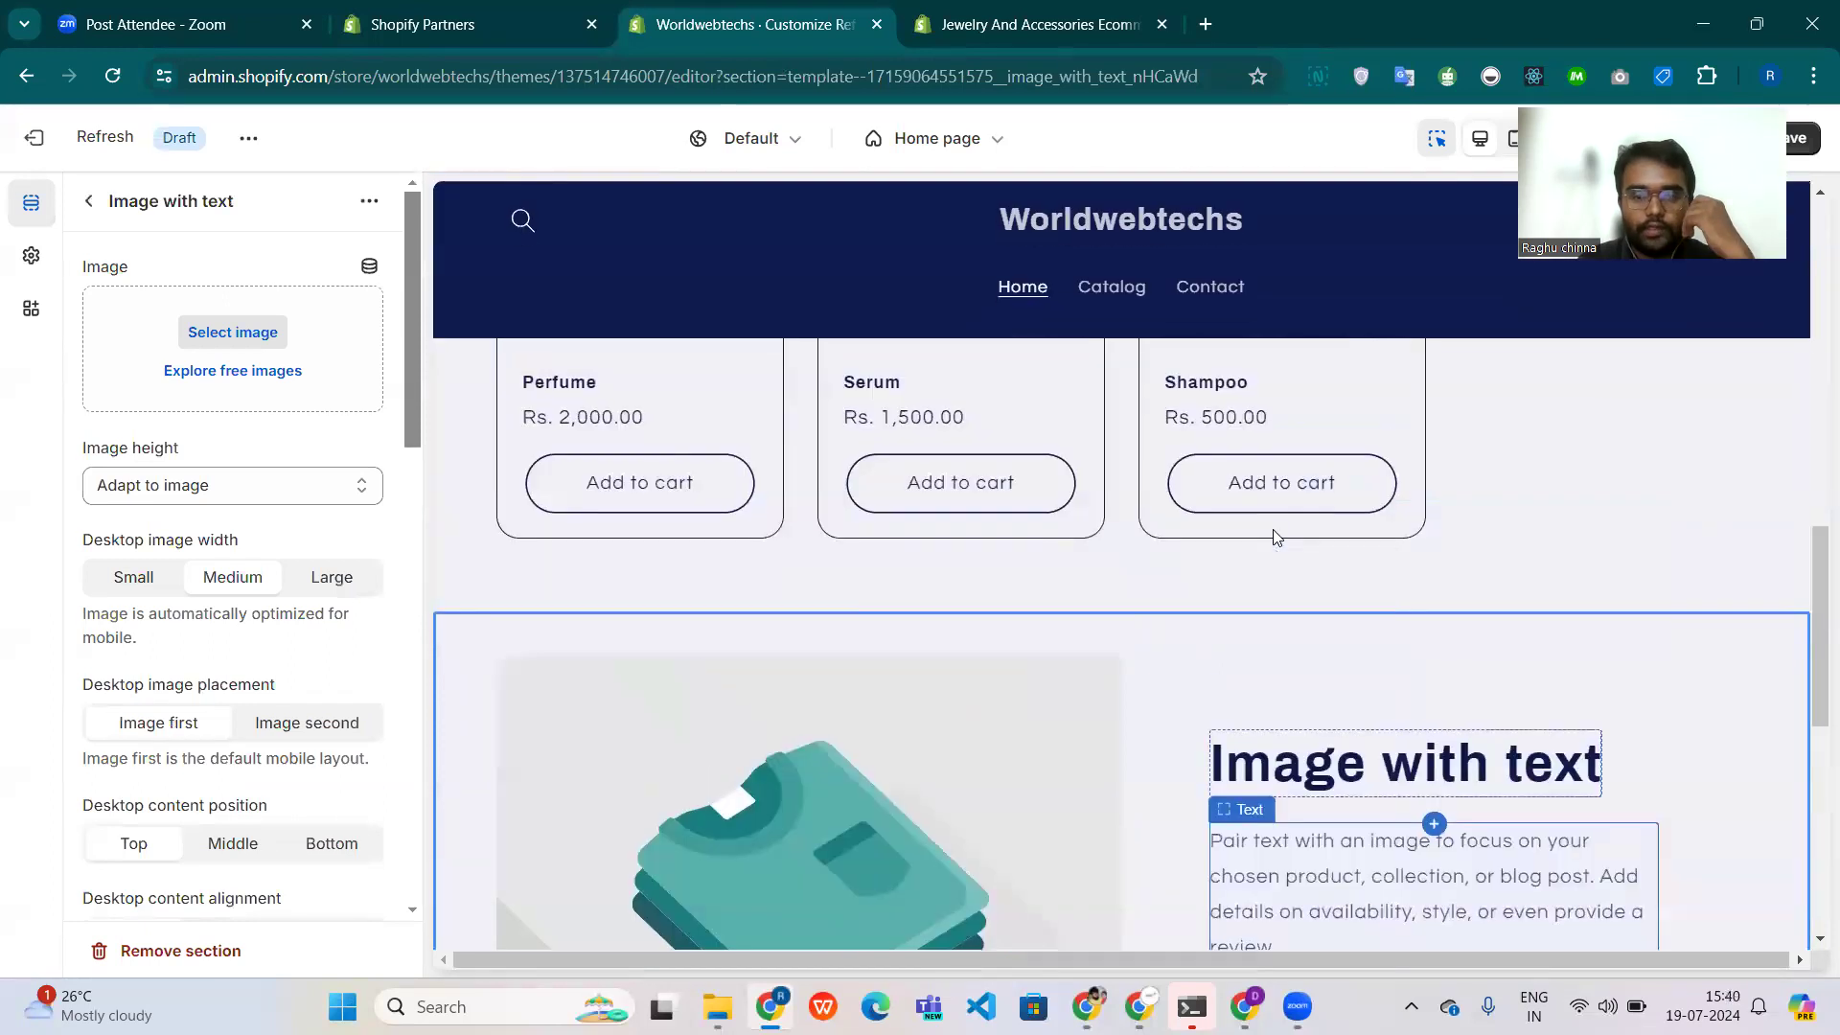
pyautogui.scroll(-4, 1273, 528)
pyautogui.scroll(-1, 1274, 536)
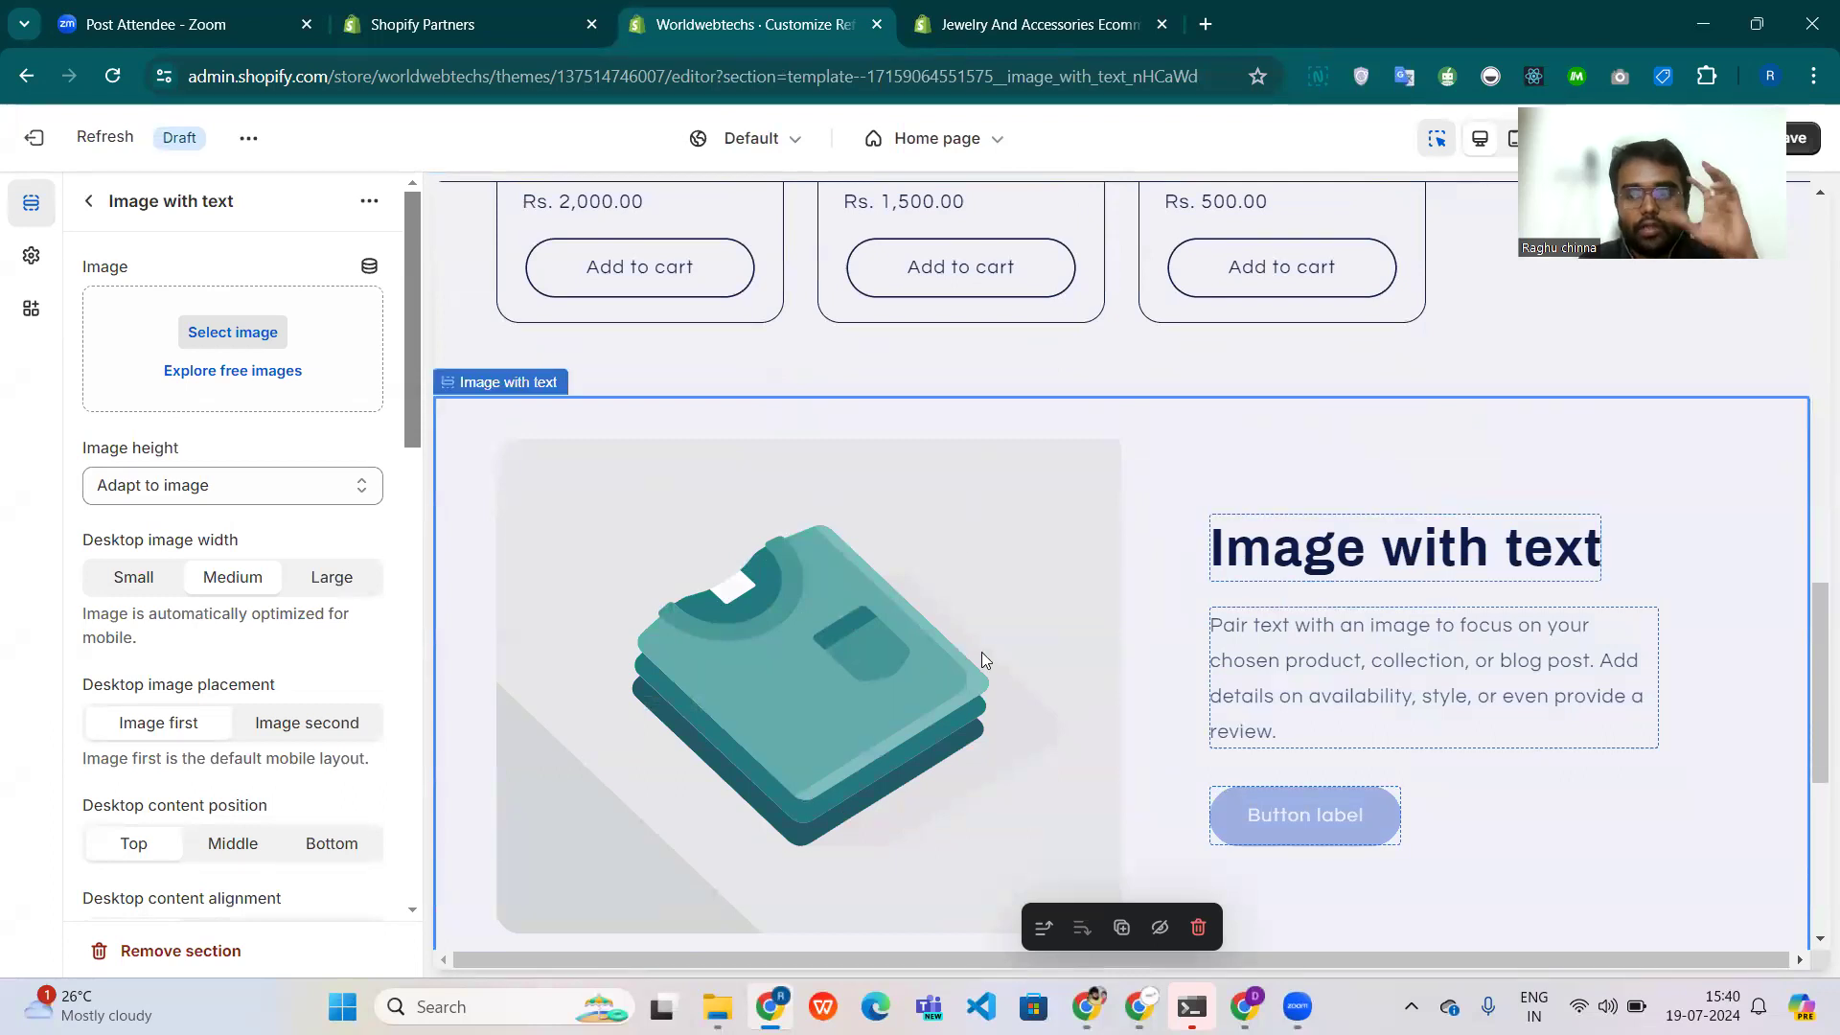
pyautogui.moveTo(1372, 559); pyautogui.dragTo(1595, 784)
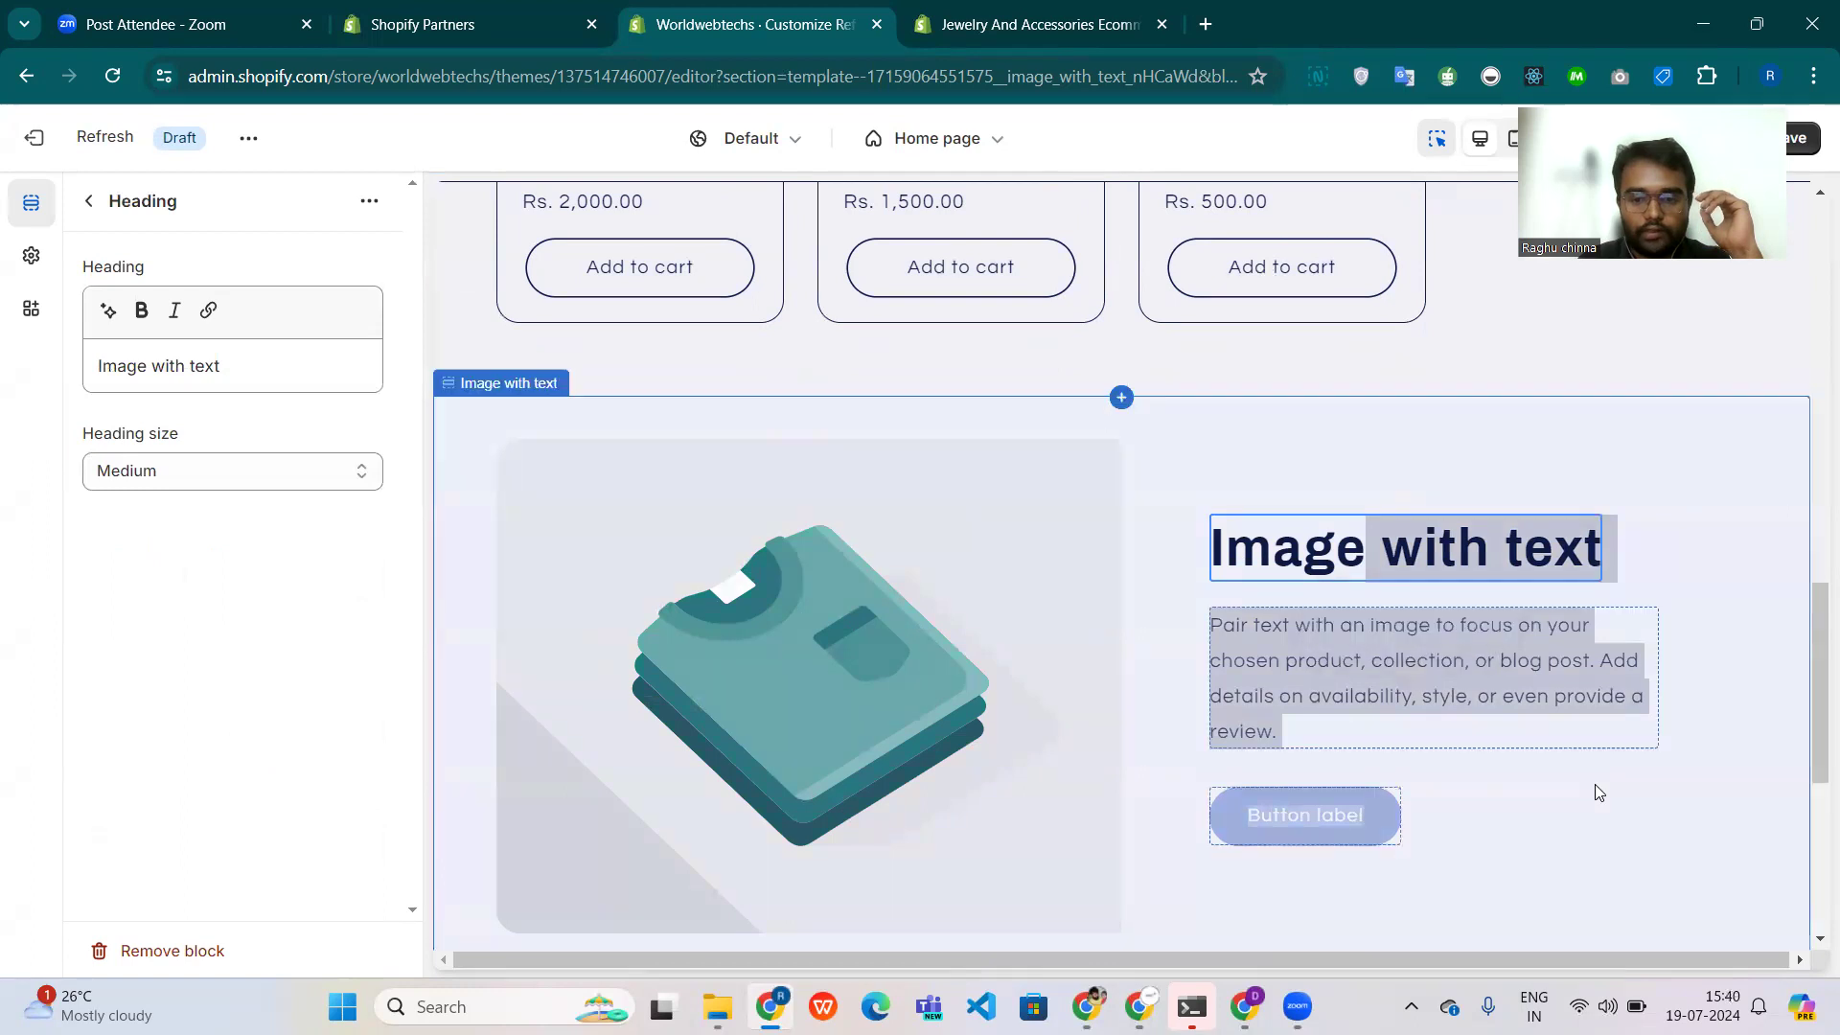
pyautogui.click(1594, 783)
pyautogui.scroll(-3, 636, 705)
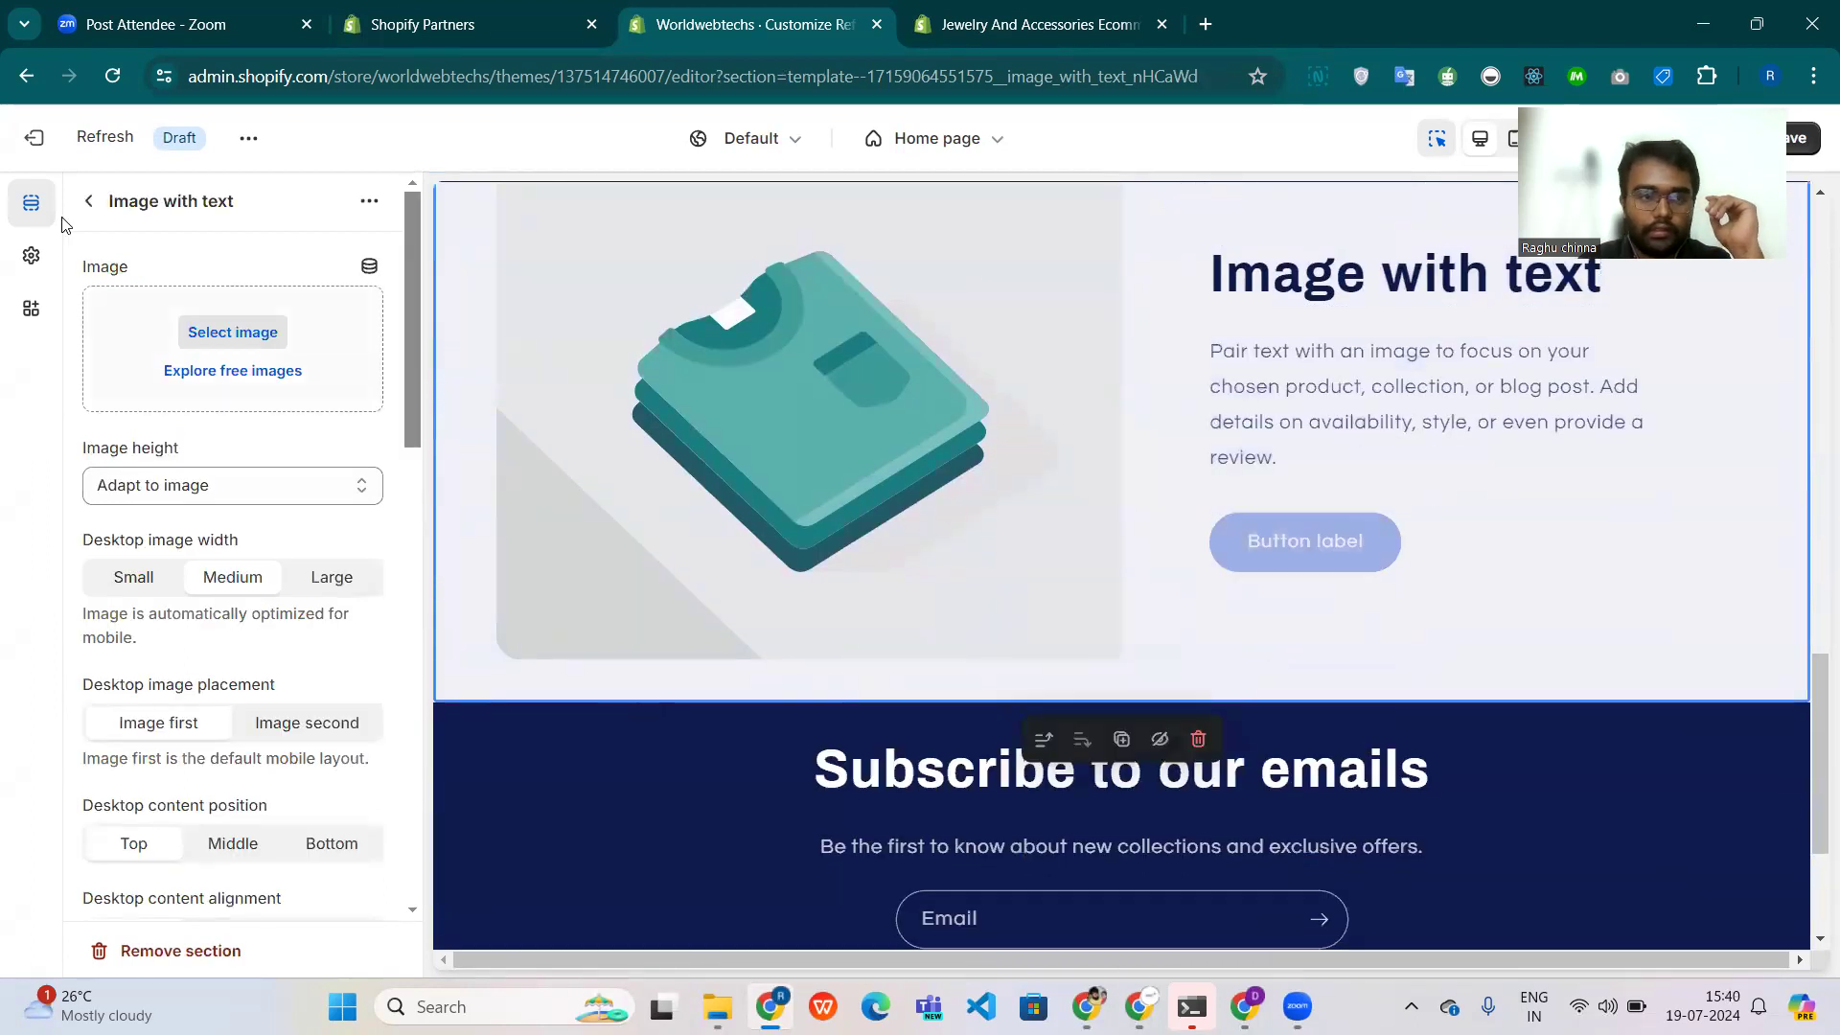
pyautogui.click(95, 214)
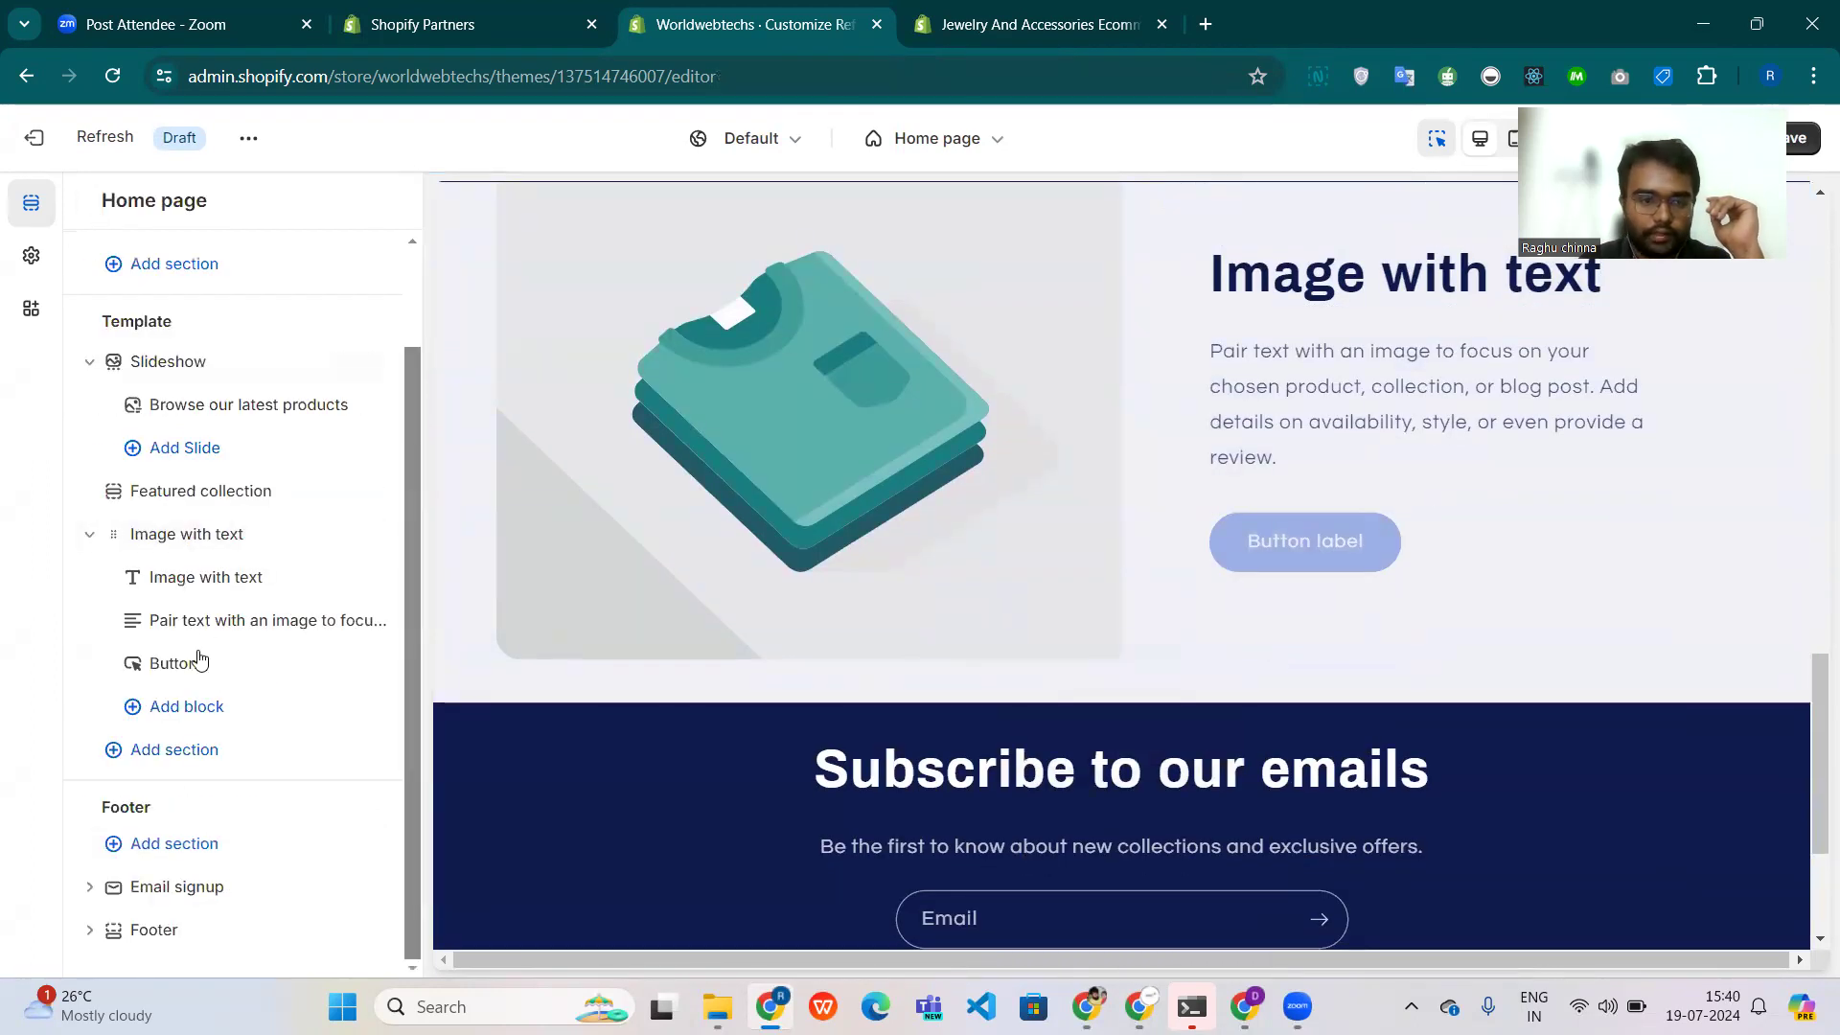
# Add a Slideshow section to the home page template below the Image with text section.
pyautogui.click(189, 709)
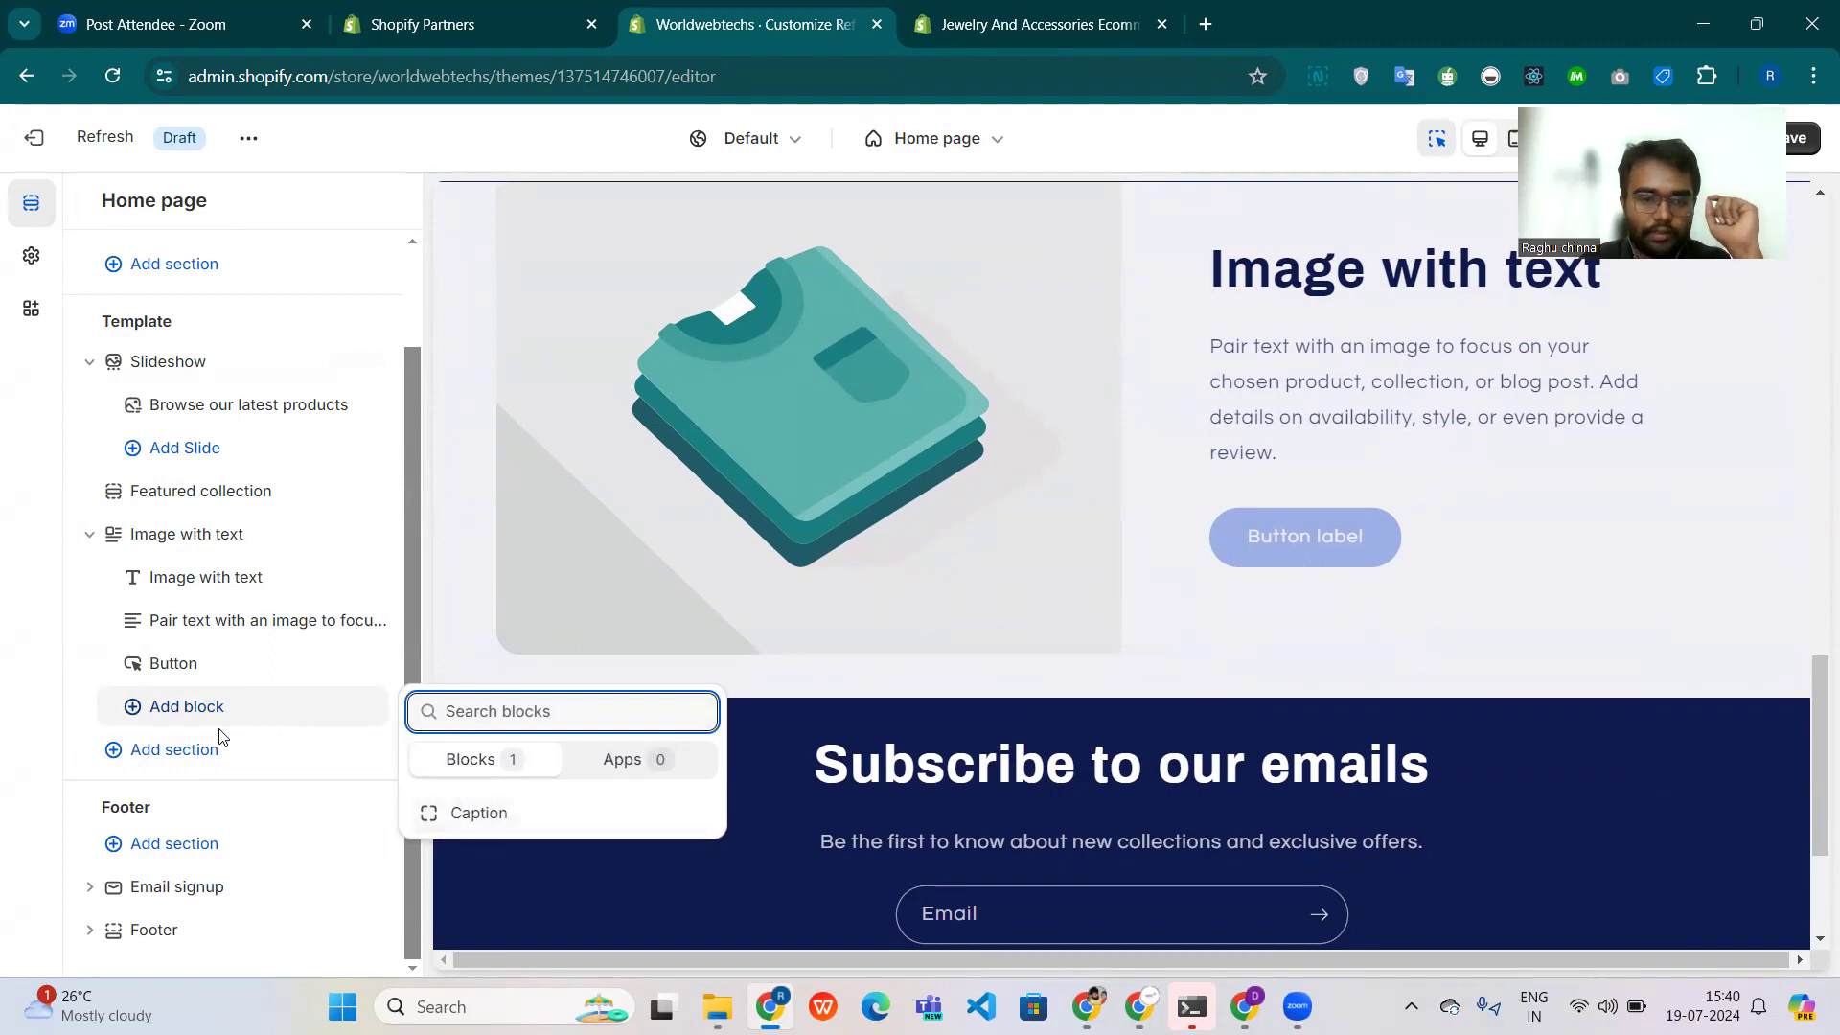
pyautogui.click(196, 754)
pyautogui.click(195, 754)
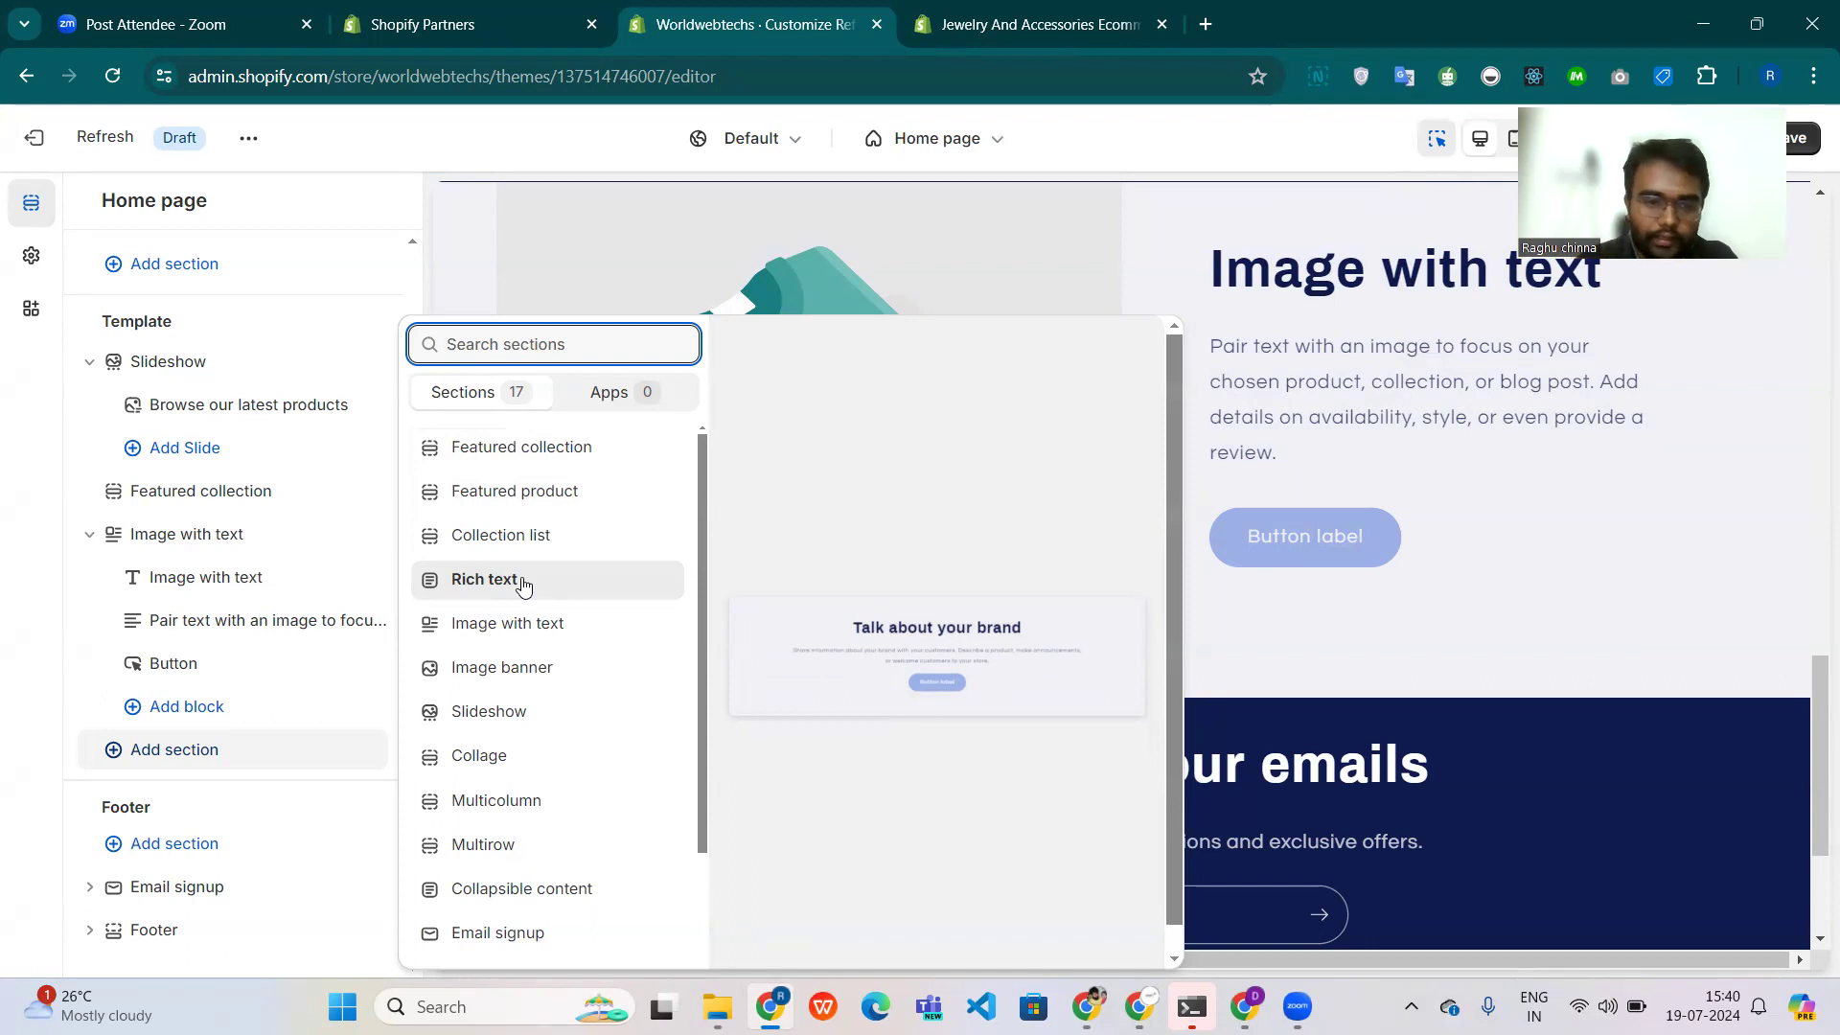
pyautogui.click(534, 710)
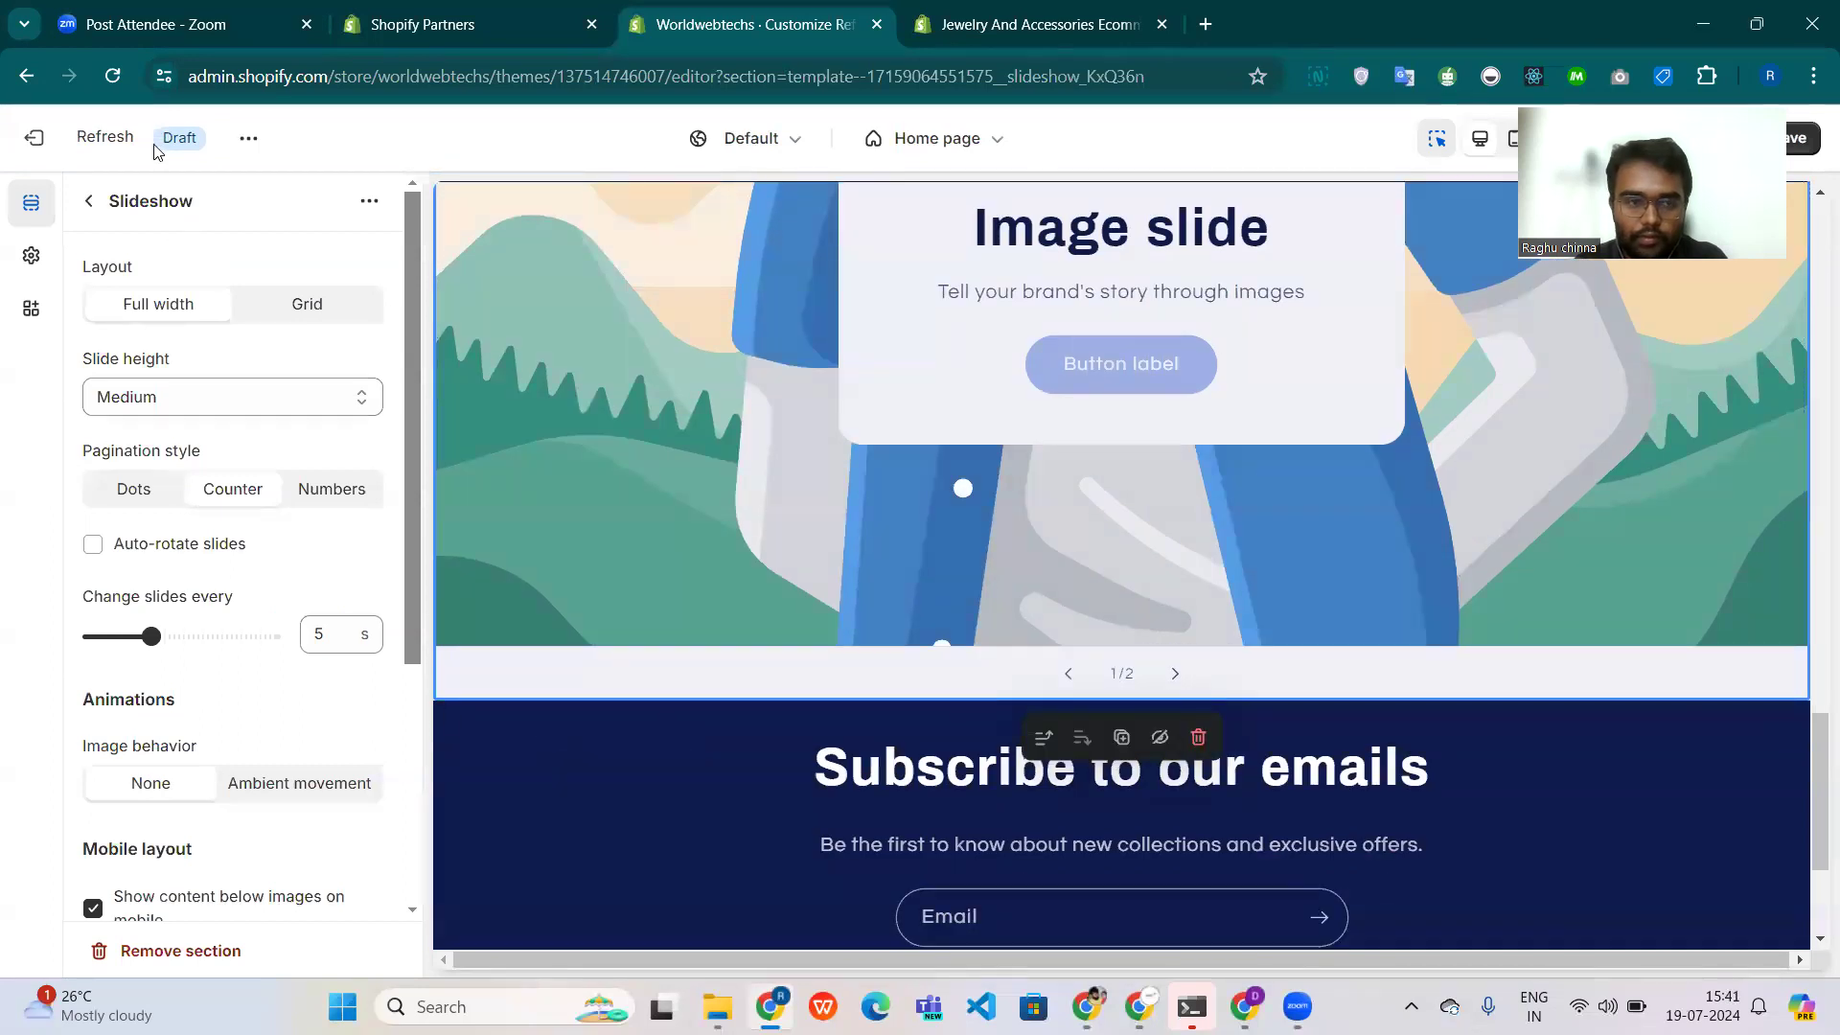
# Add two more image slides to the new Slideshow section.
pyautogui.click(88, 201)
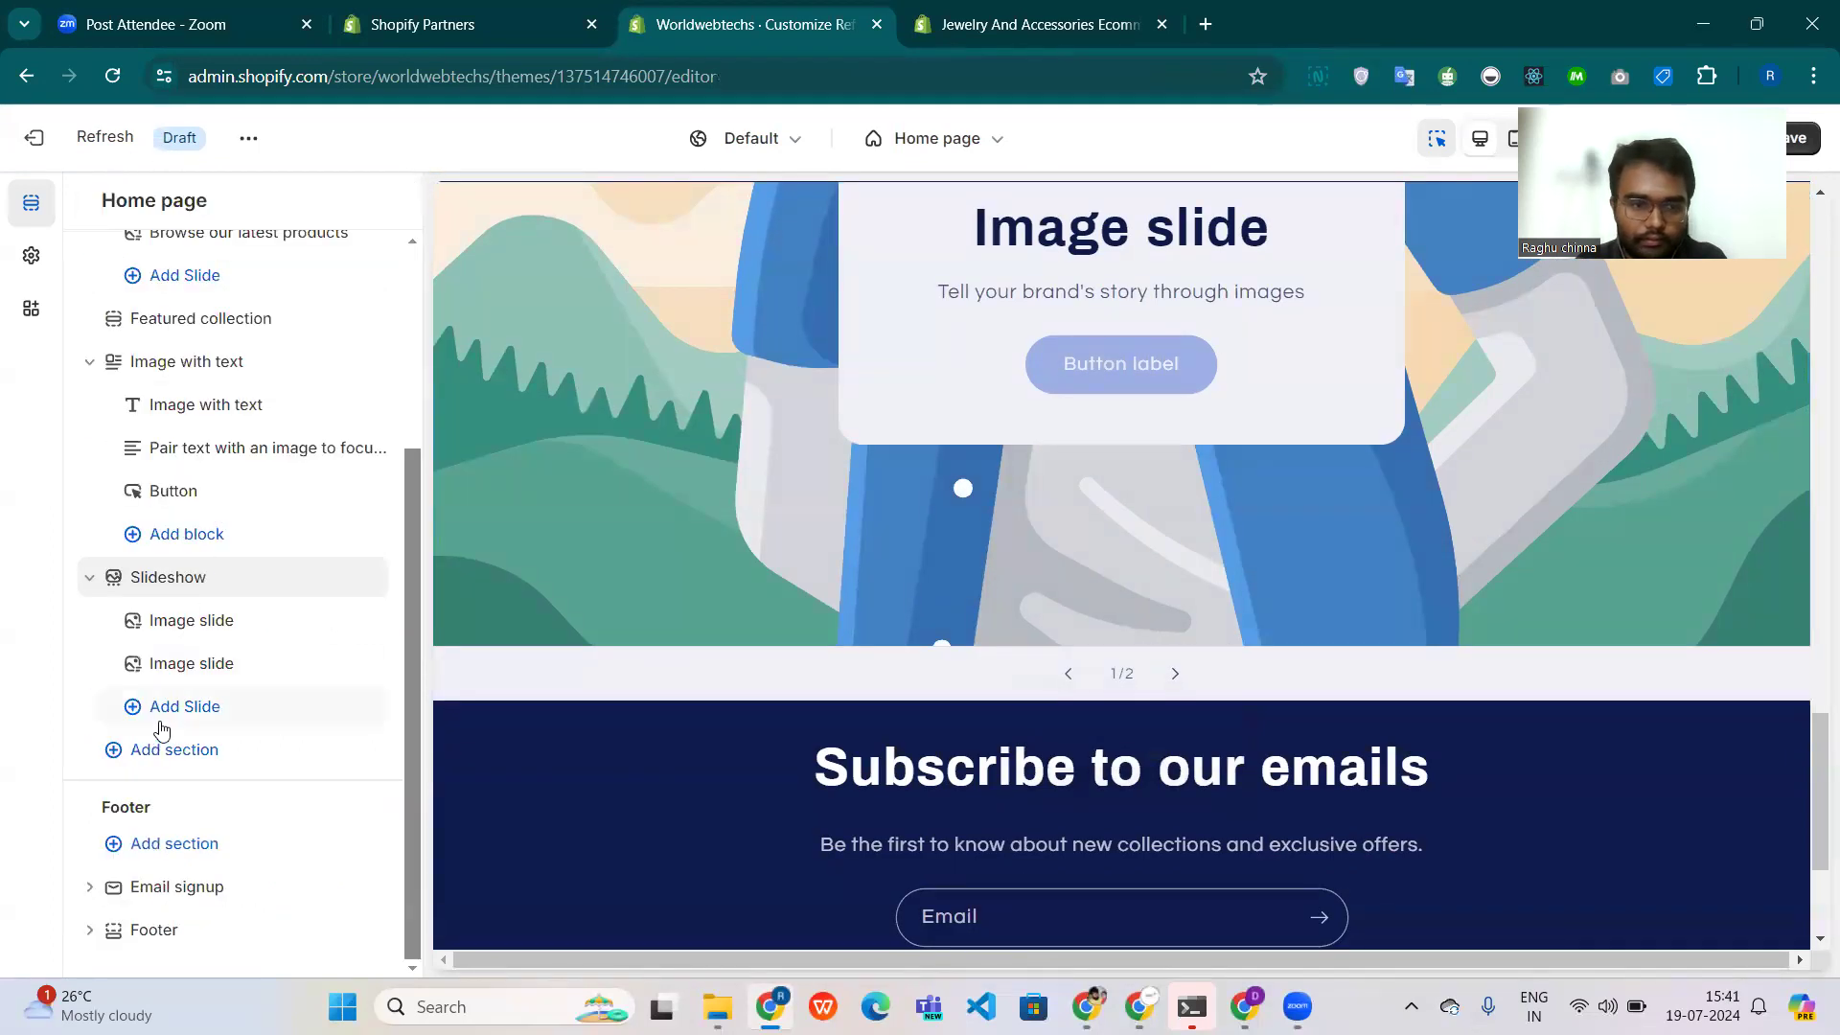
pyautogui.click(182, 711)
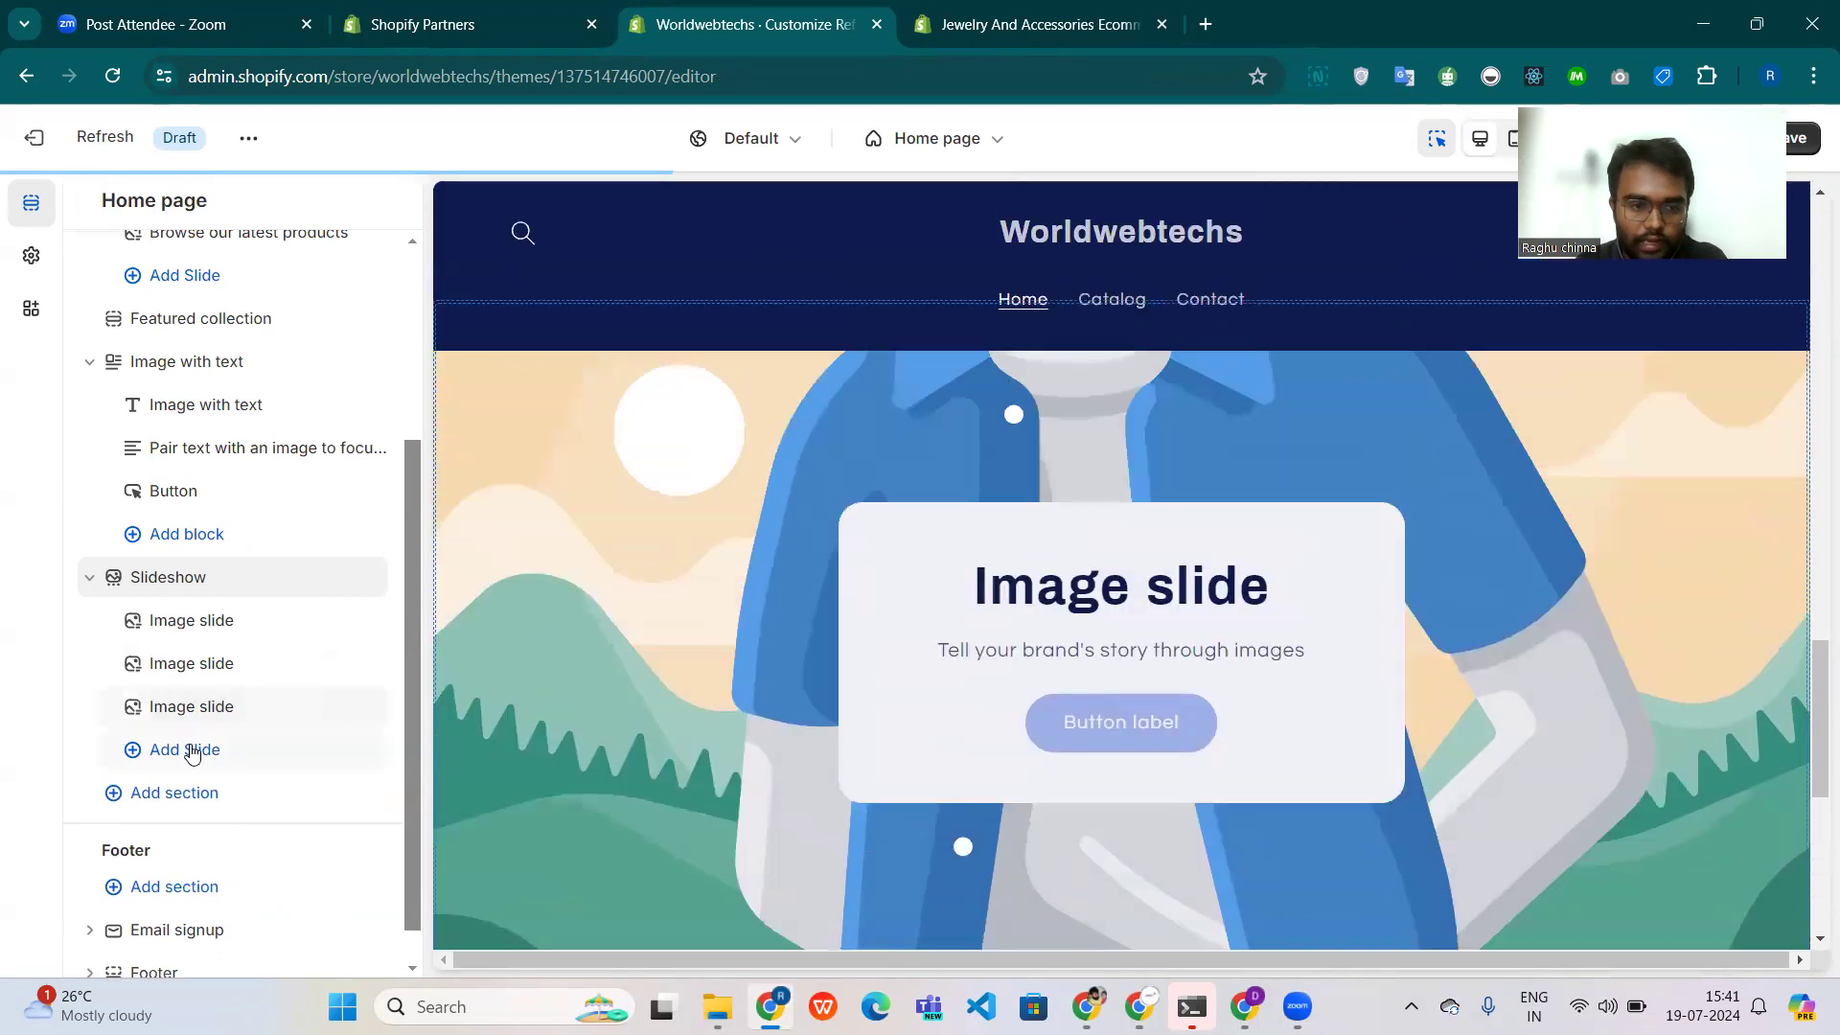
pyautogui.click(189, 749)
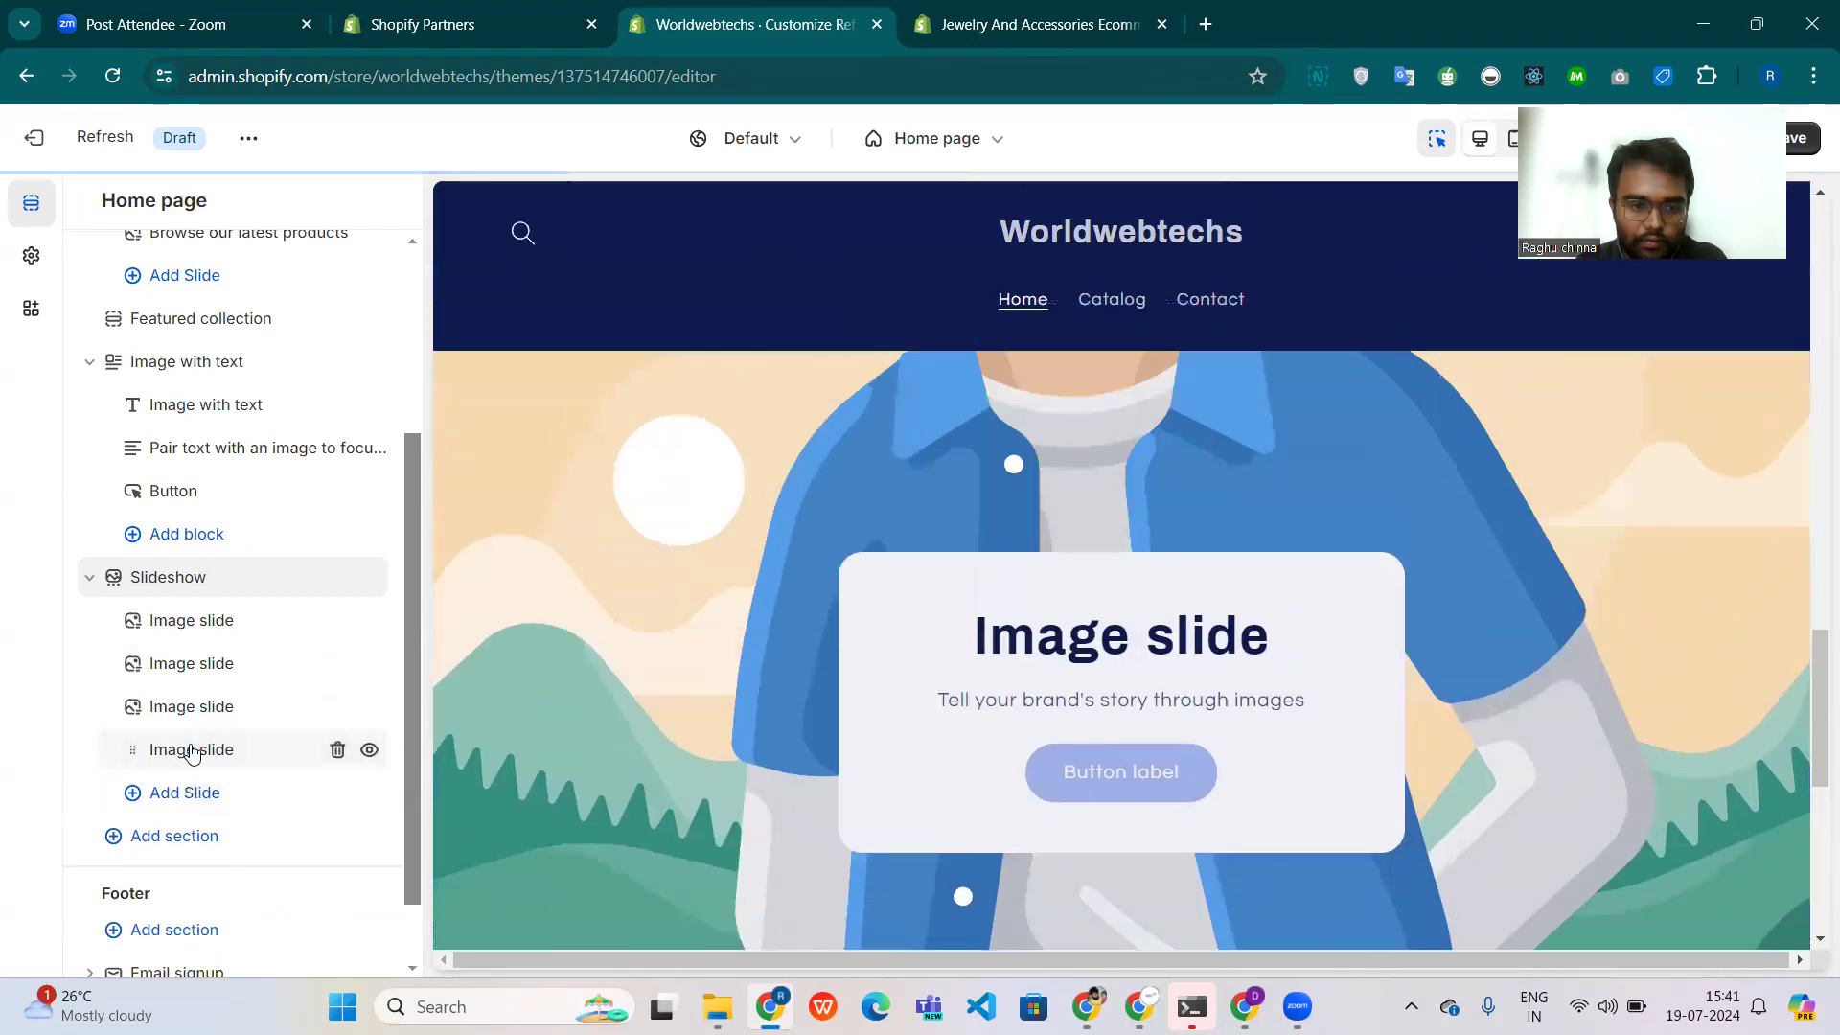
# Add a Multicolumn section below the Slideshow section and check the settings of its first column.
pyautogui.click(196, 845)
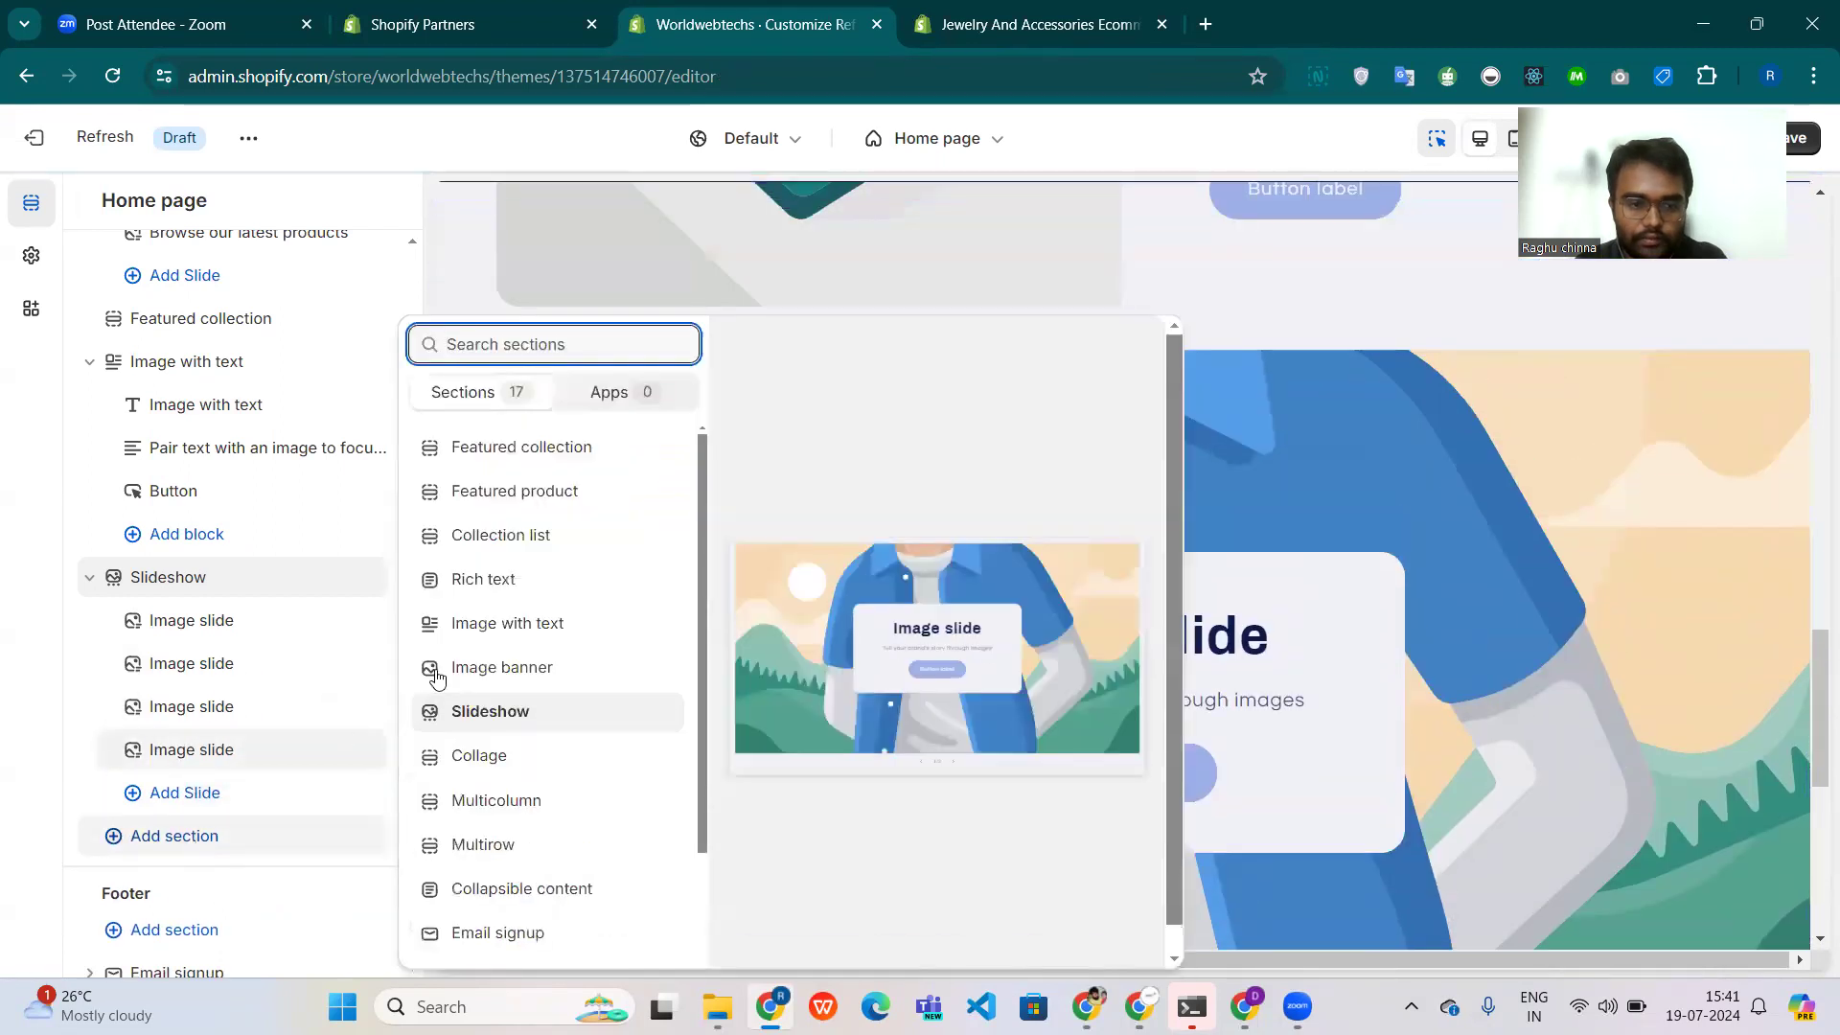
pyautogui.click(522, 800)
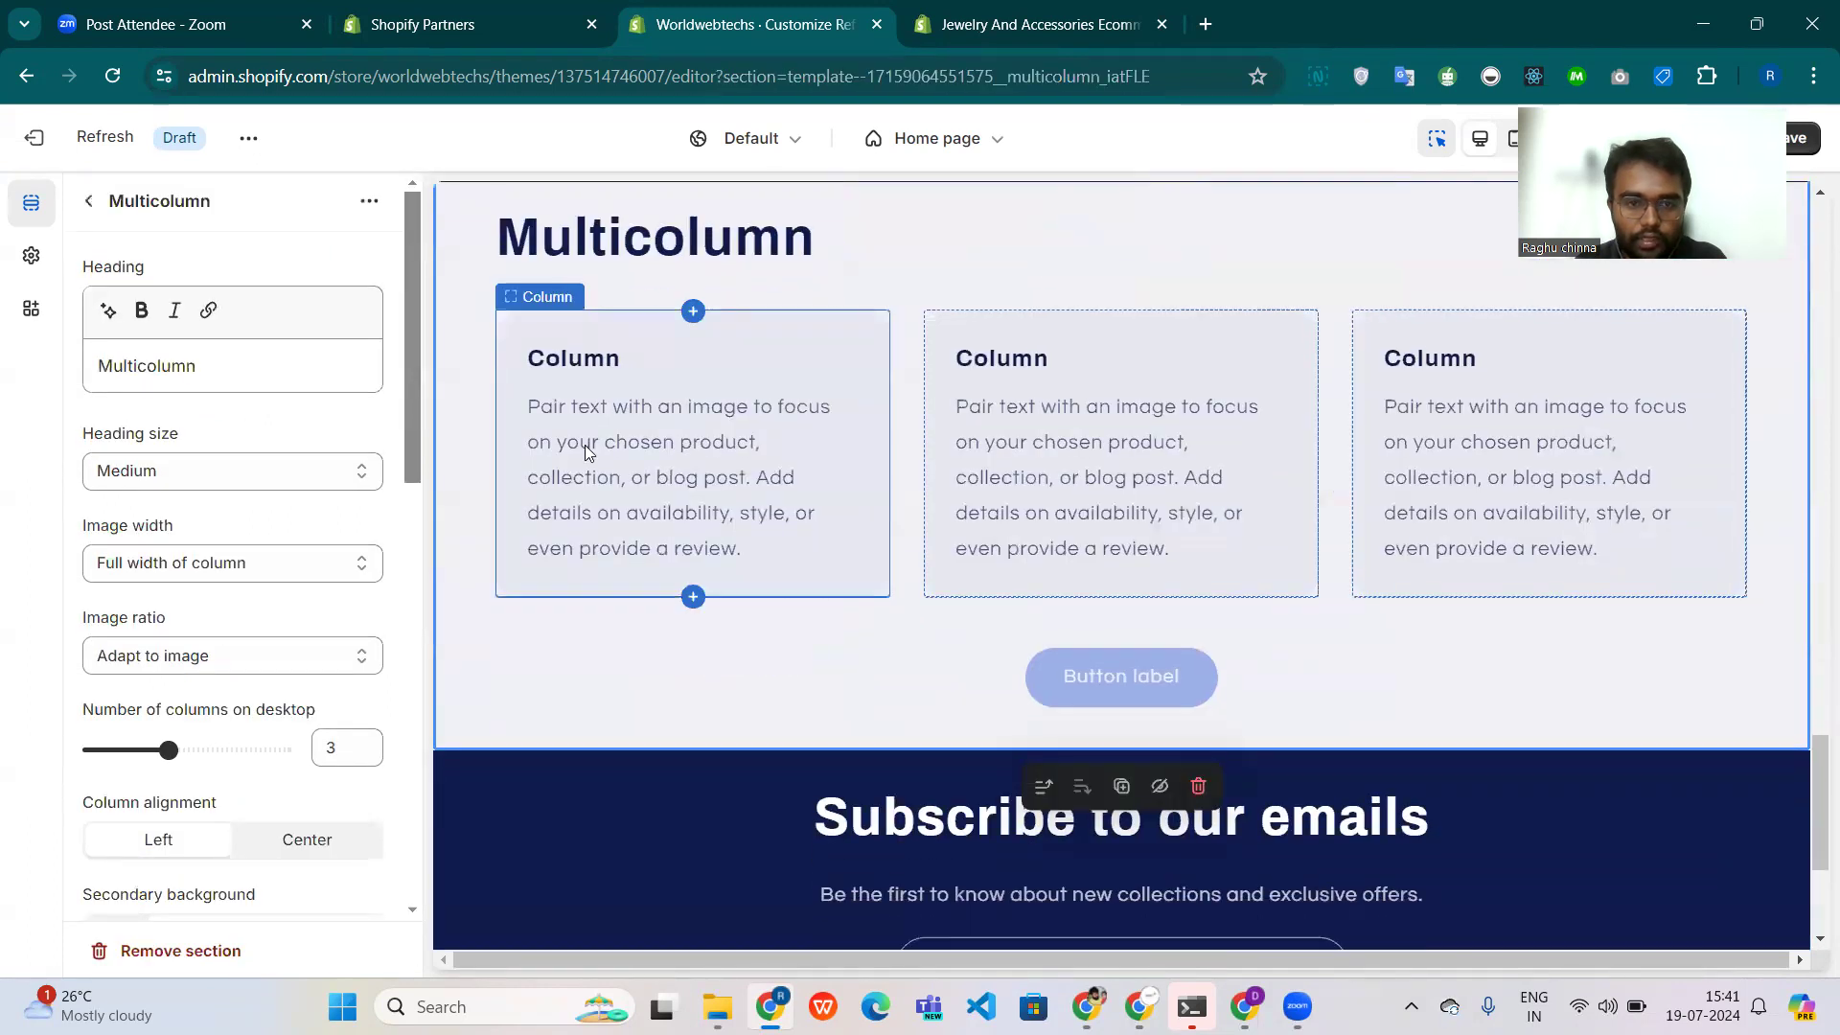
pyautogui.click(584, 444)
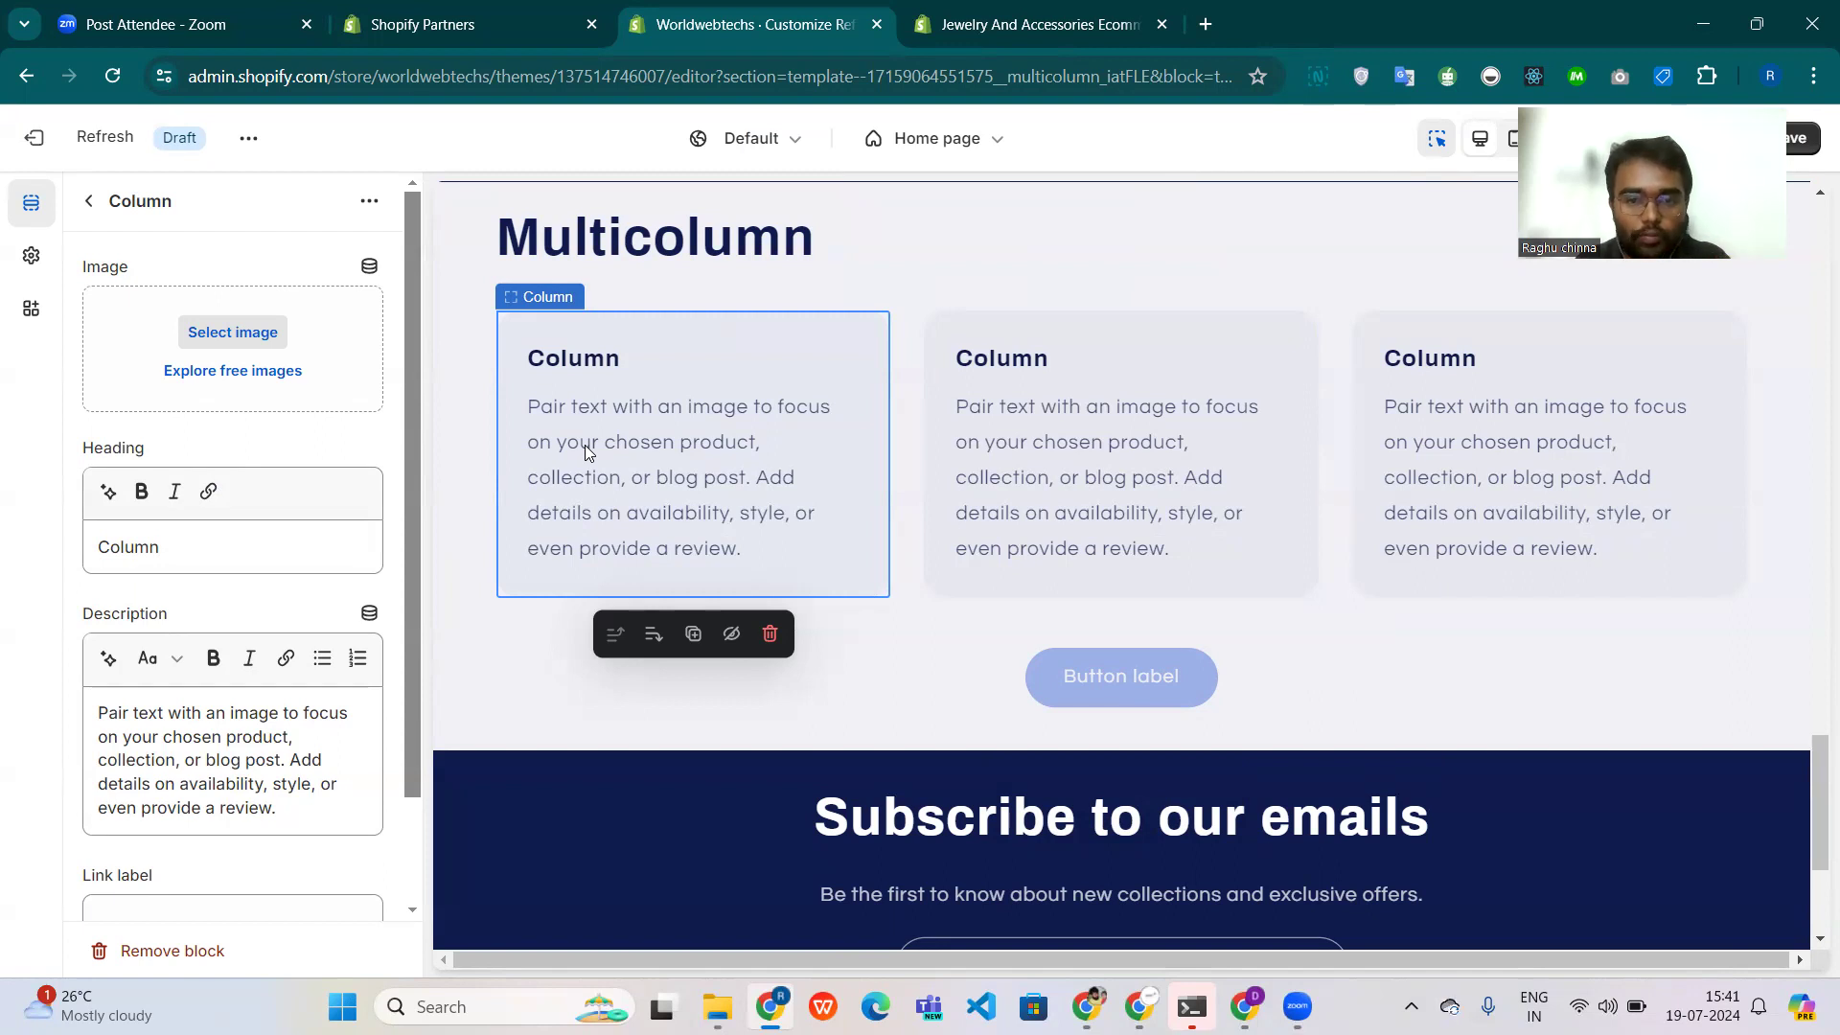
pyautogui.click(88, 200)
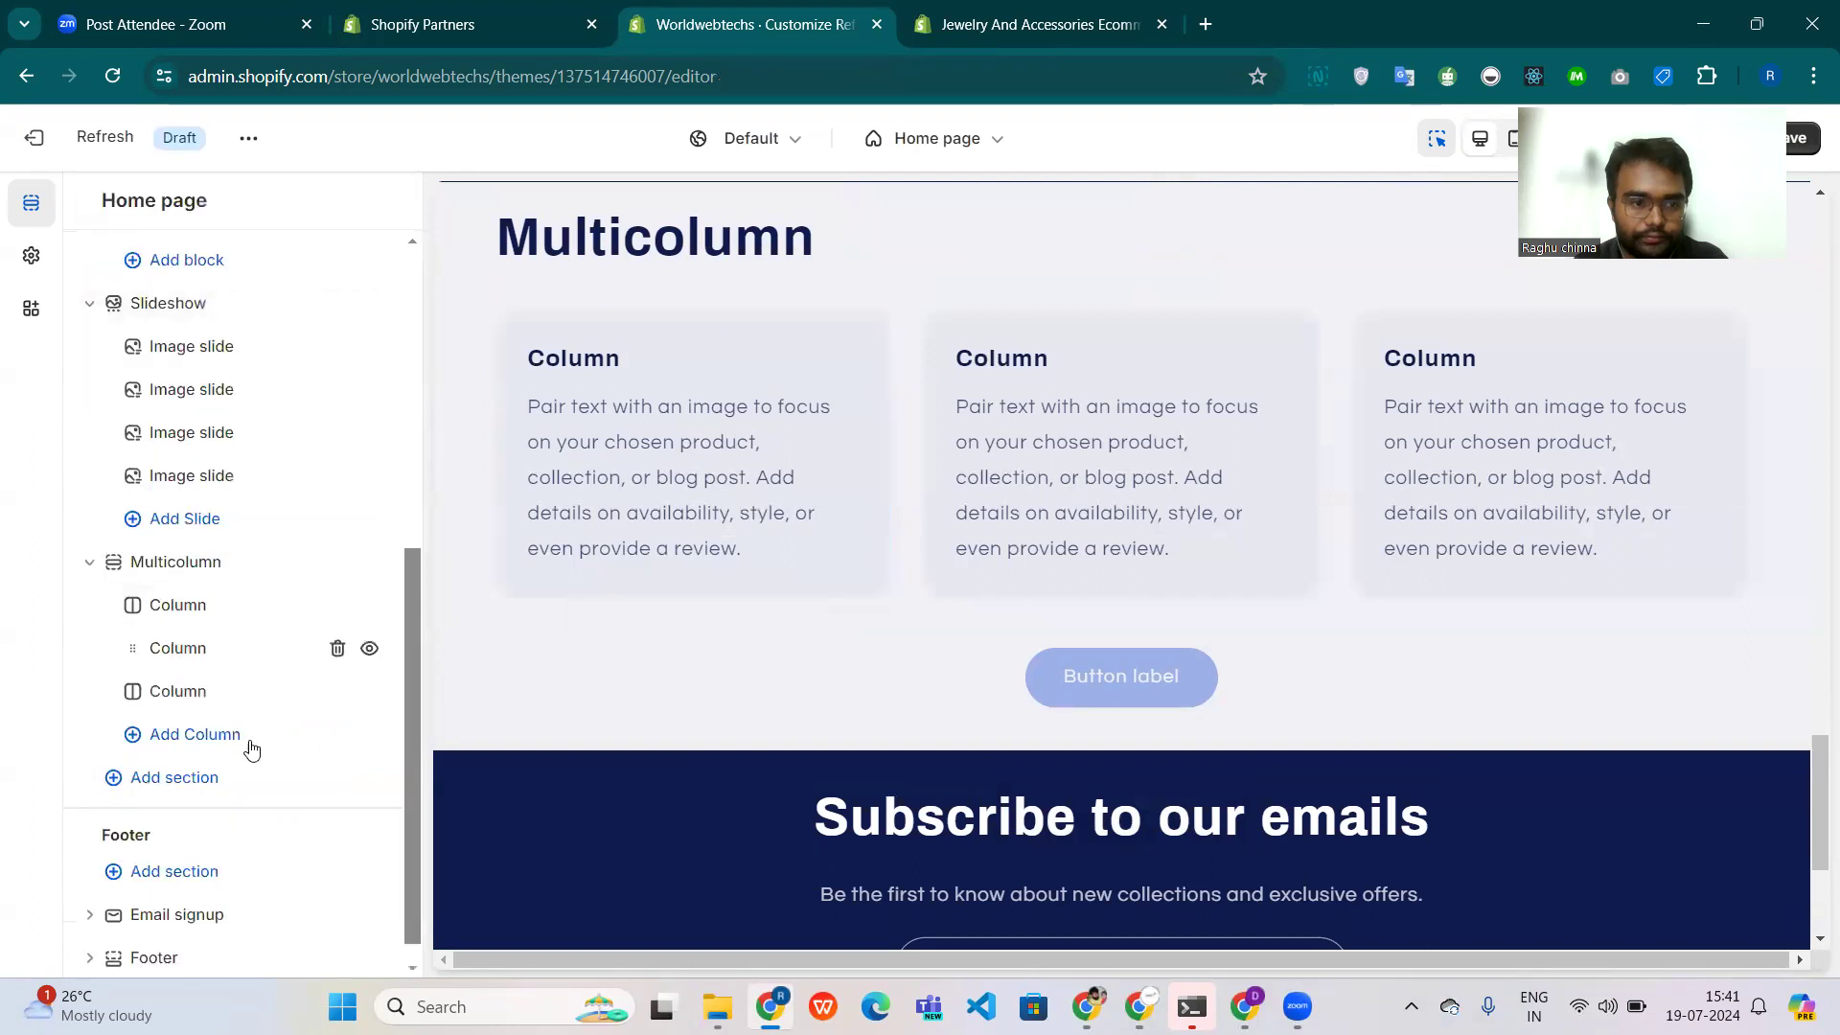
# Add a Collapsible content section to the home page template below the Multicolumn section.
pyautogui.click(178, 785)
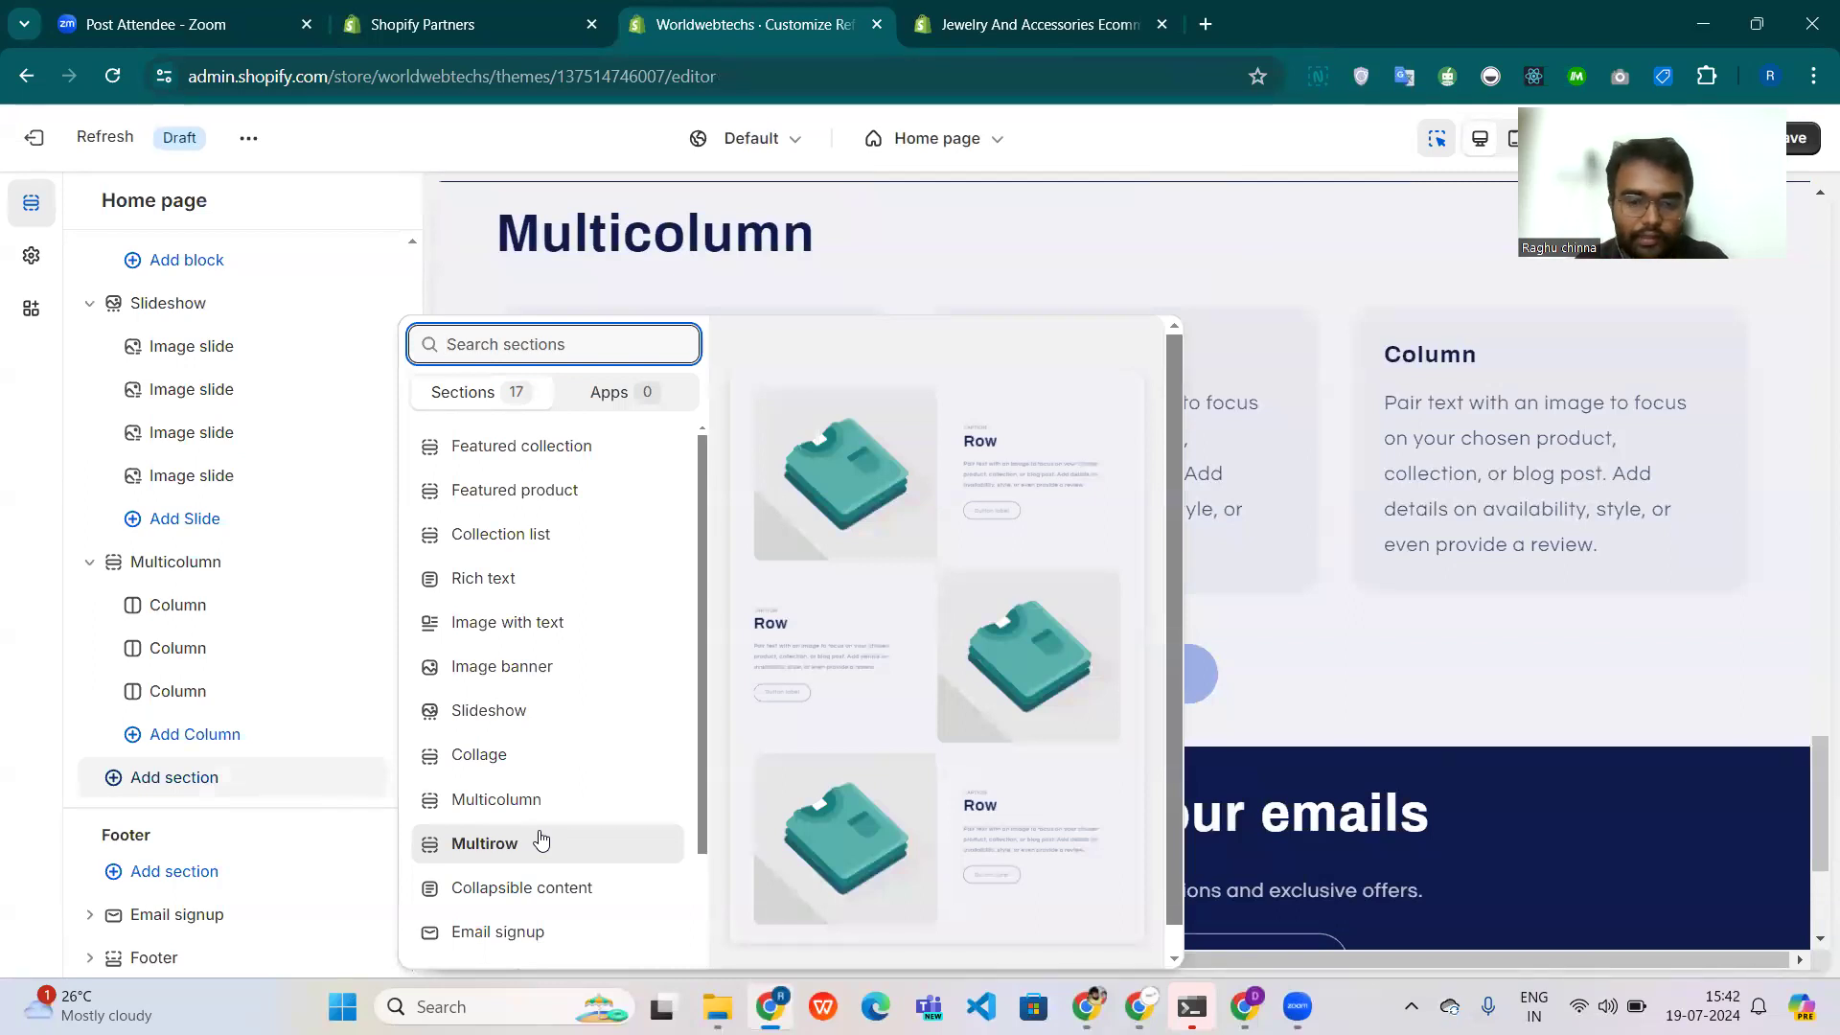
pyautogui.scroll(-2, 541, 839)
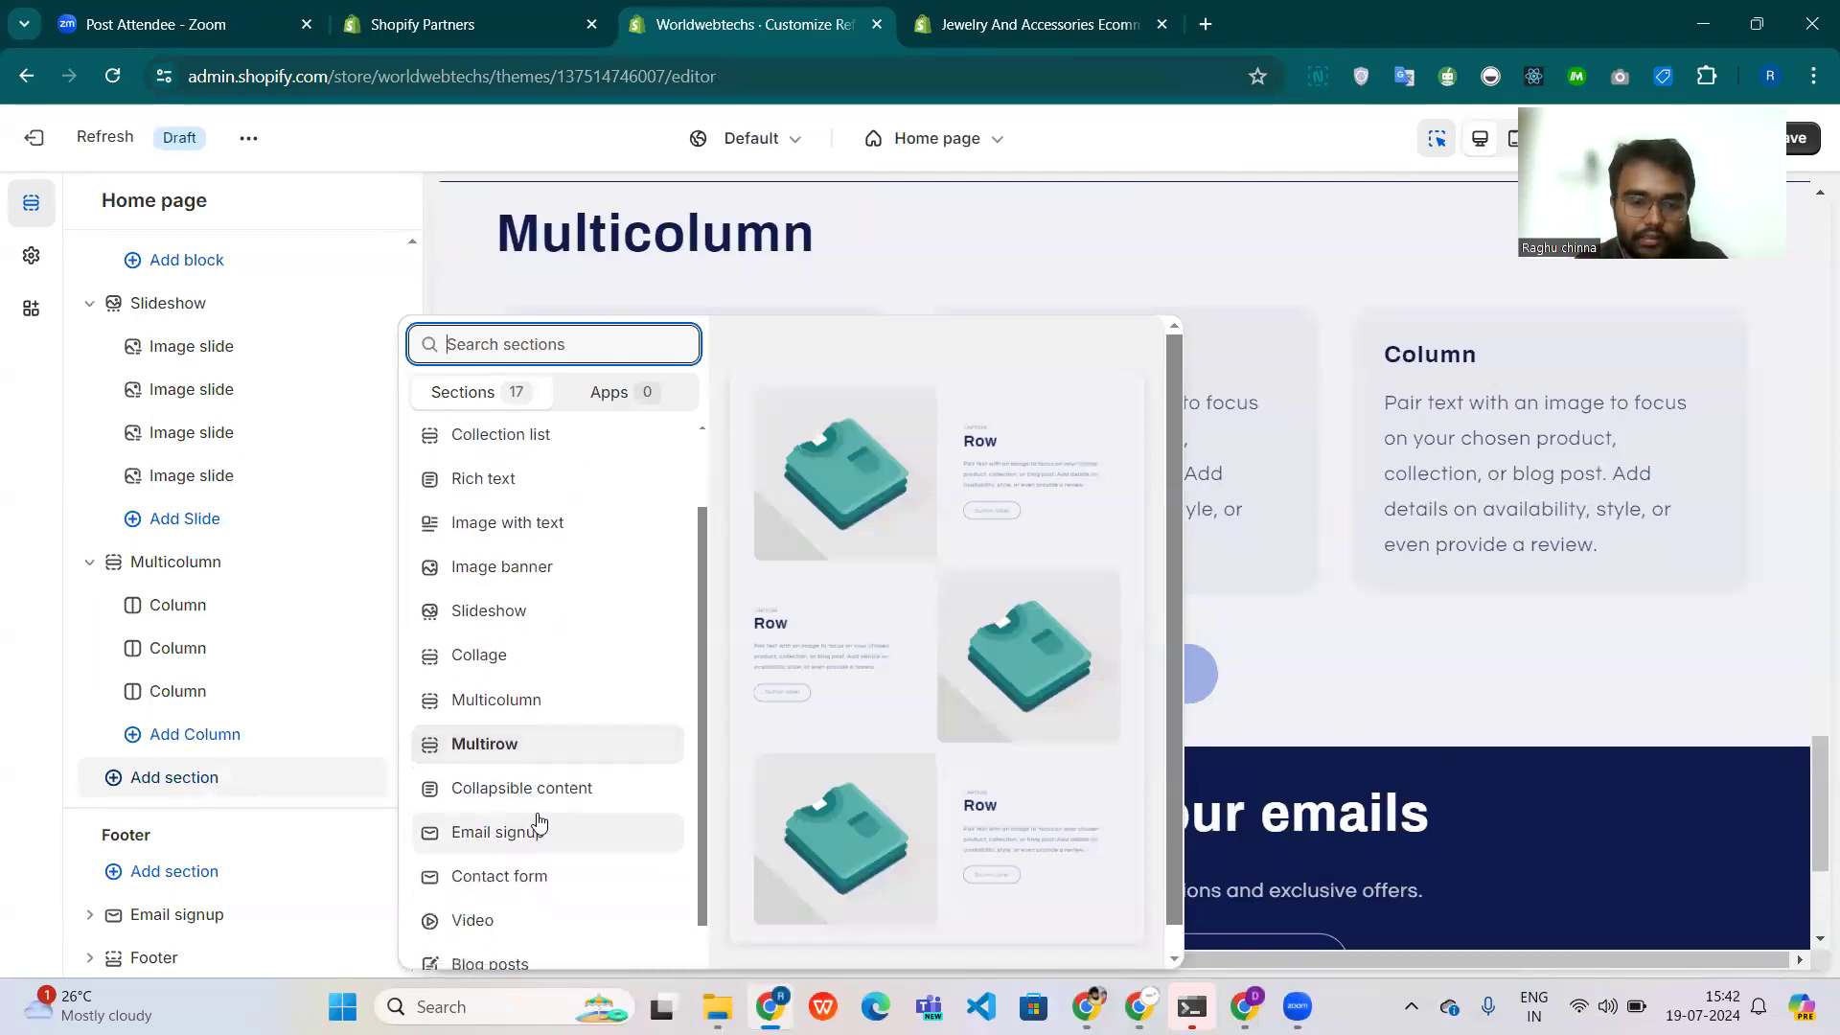
pyautogui.click(535, 803)
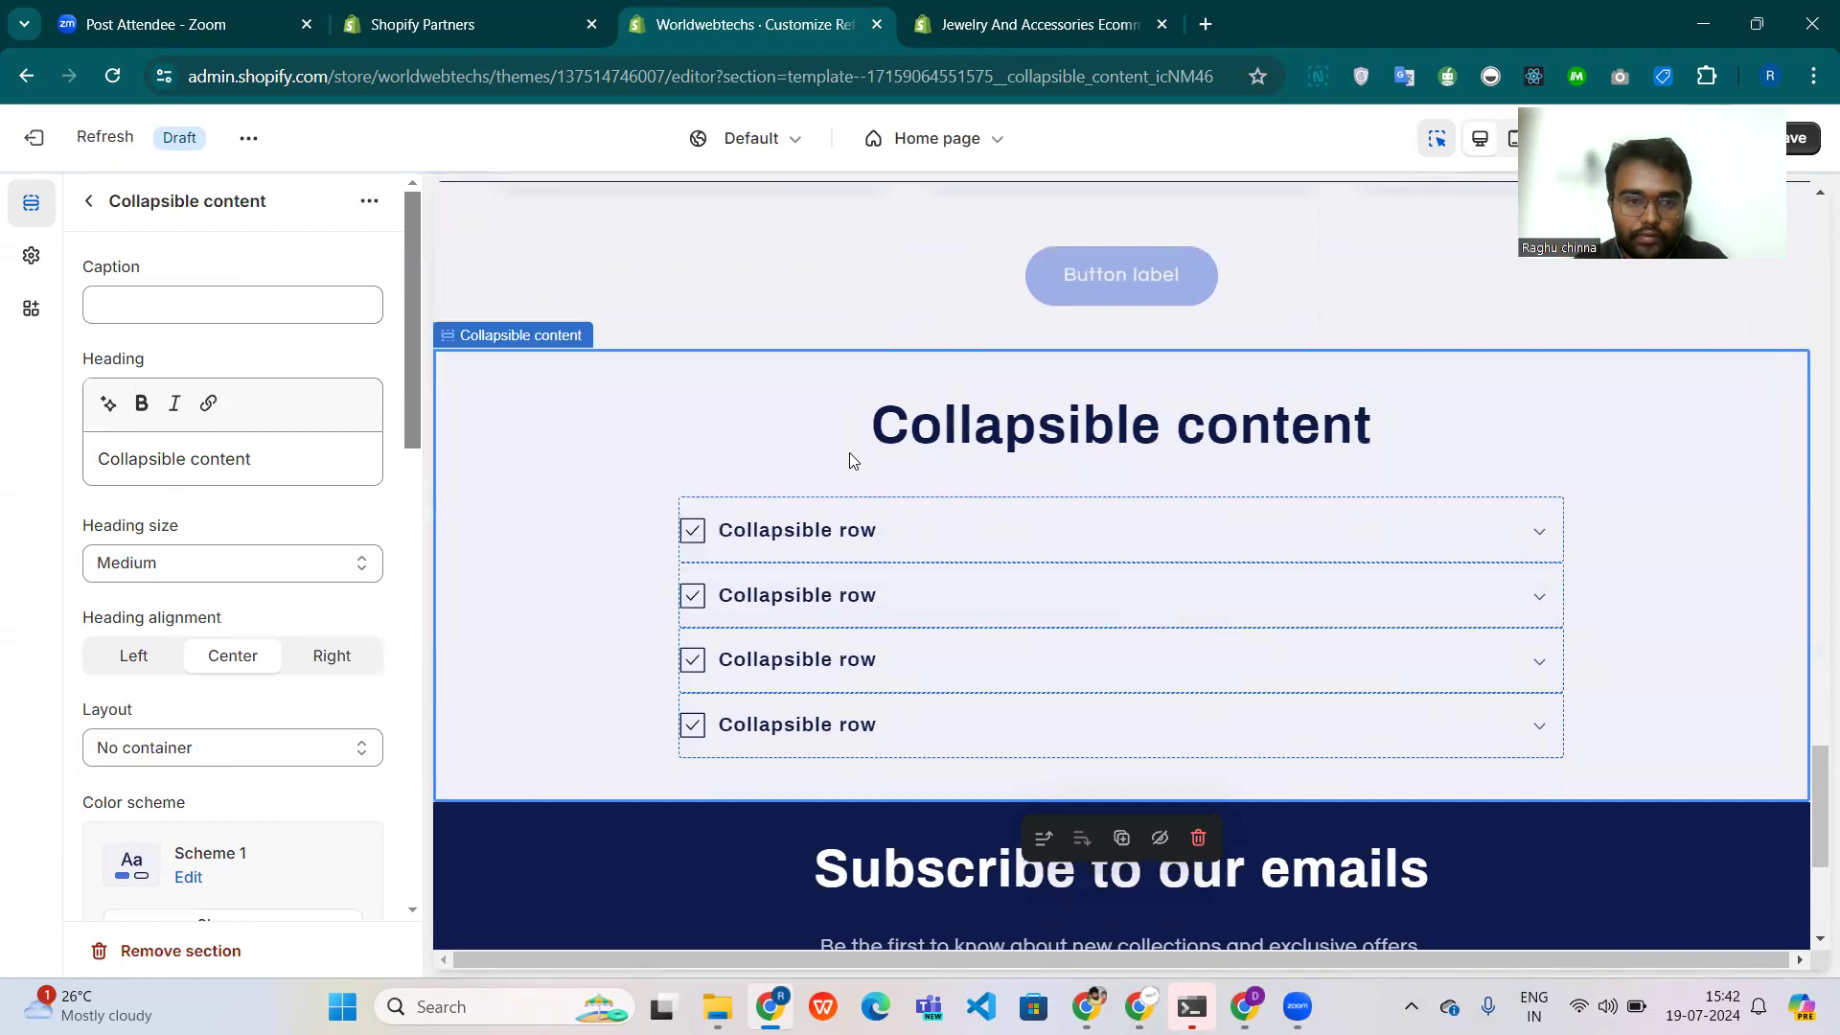
# Set the Collapsible content section's heading to "FAQ'S" and return to the home page section list.
pyautogui.click(297, 456)
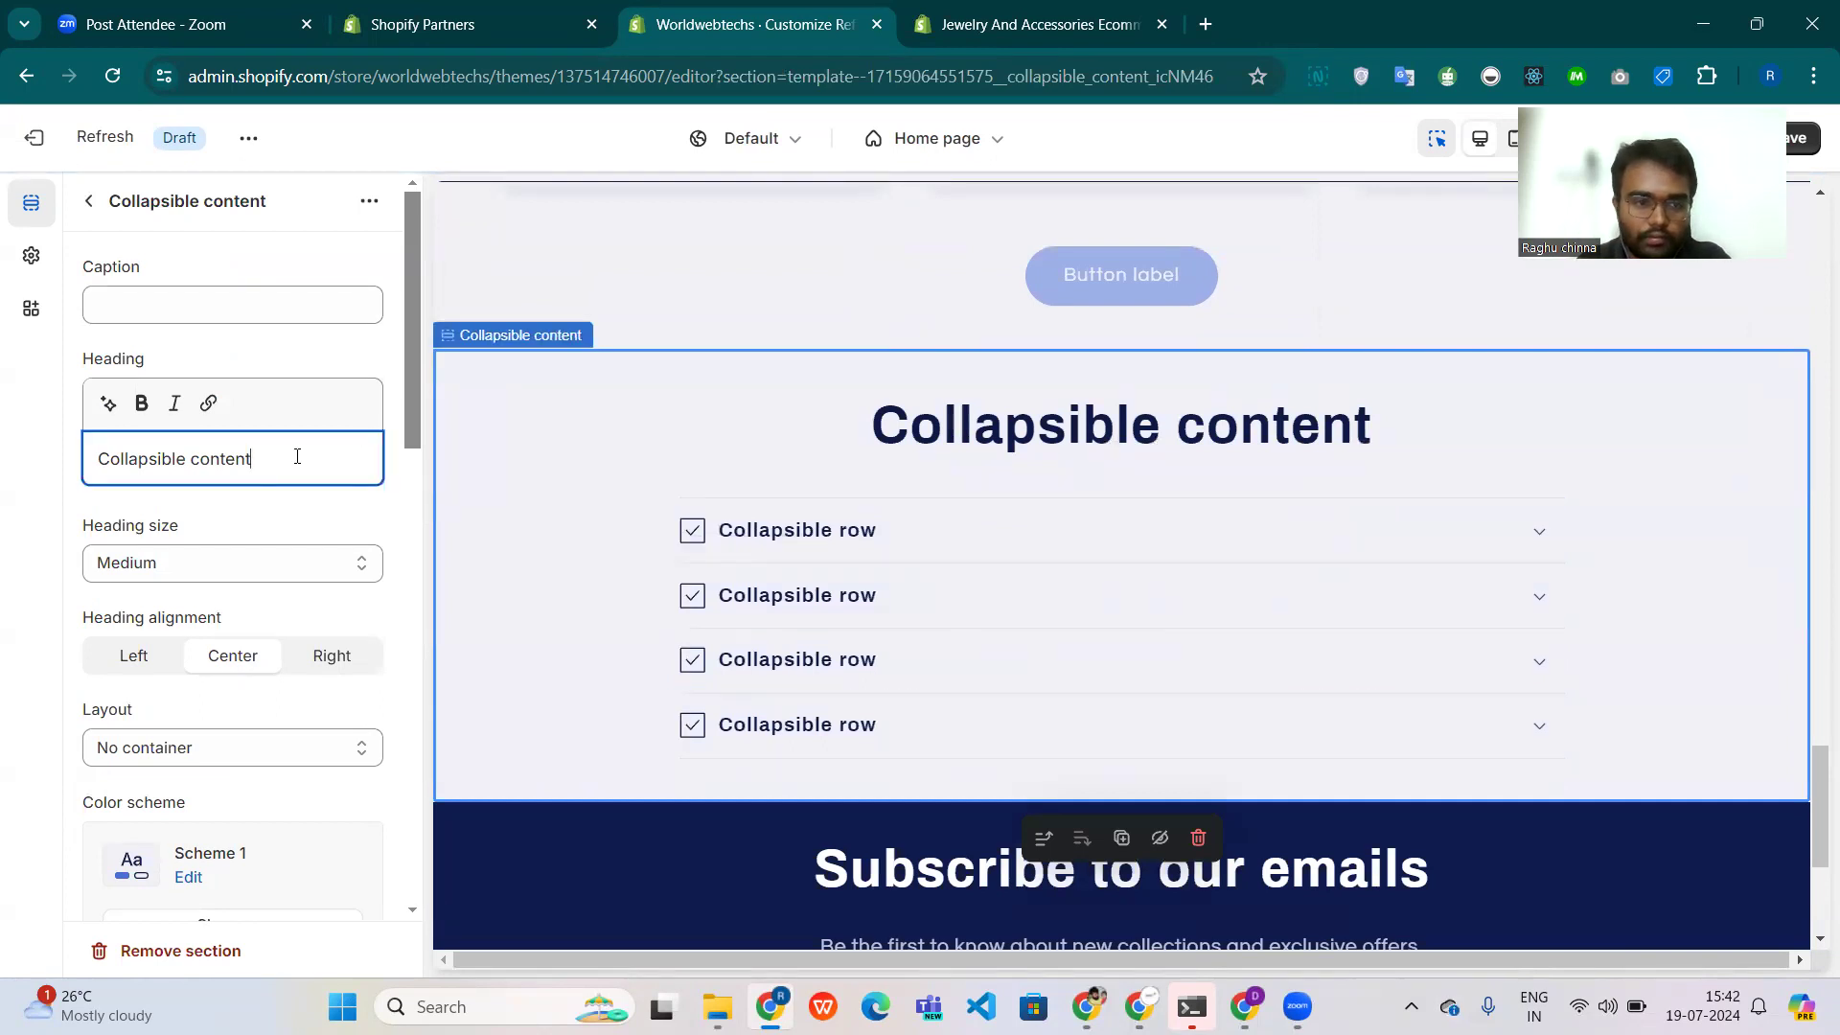
pyautogui.tripleClick(279, 475)
pyautogui.write('Fa')
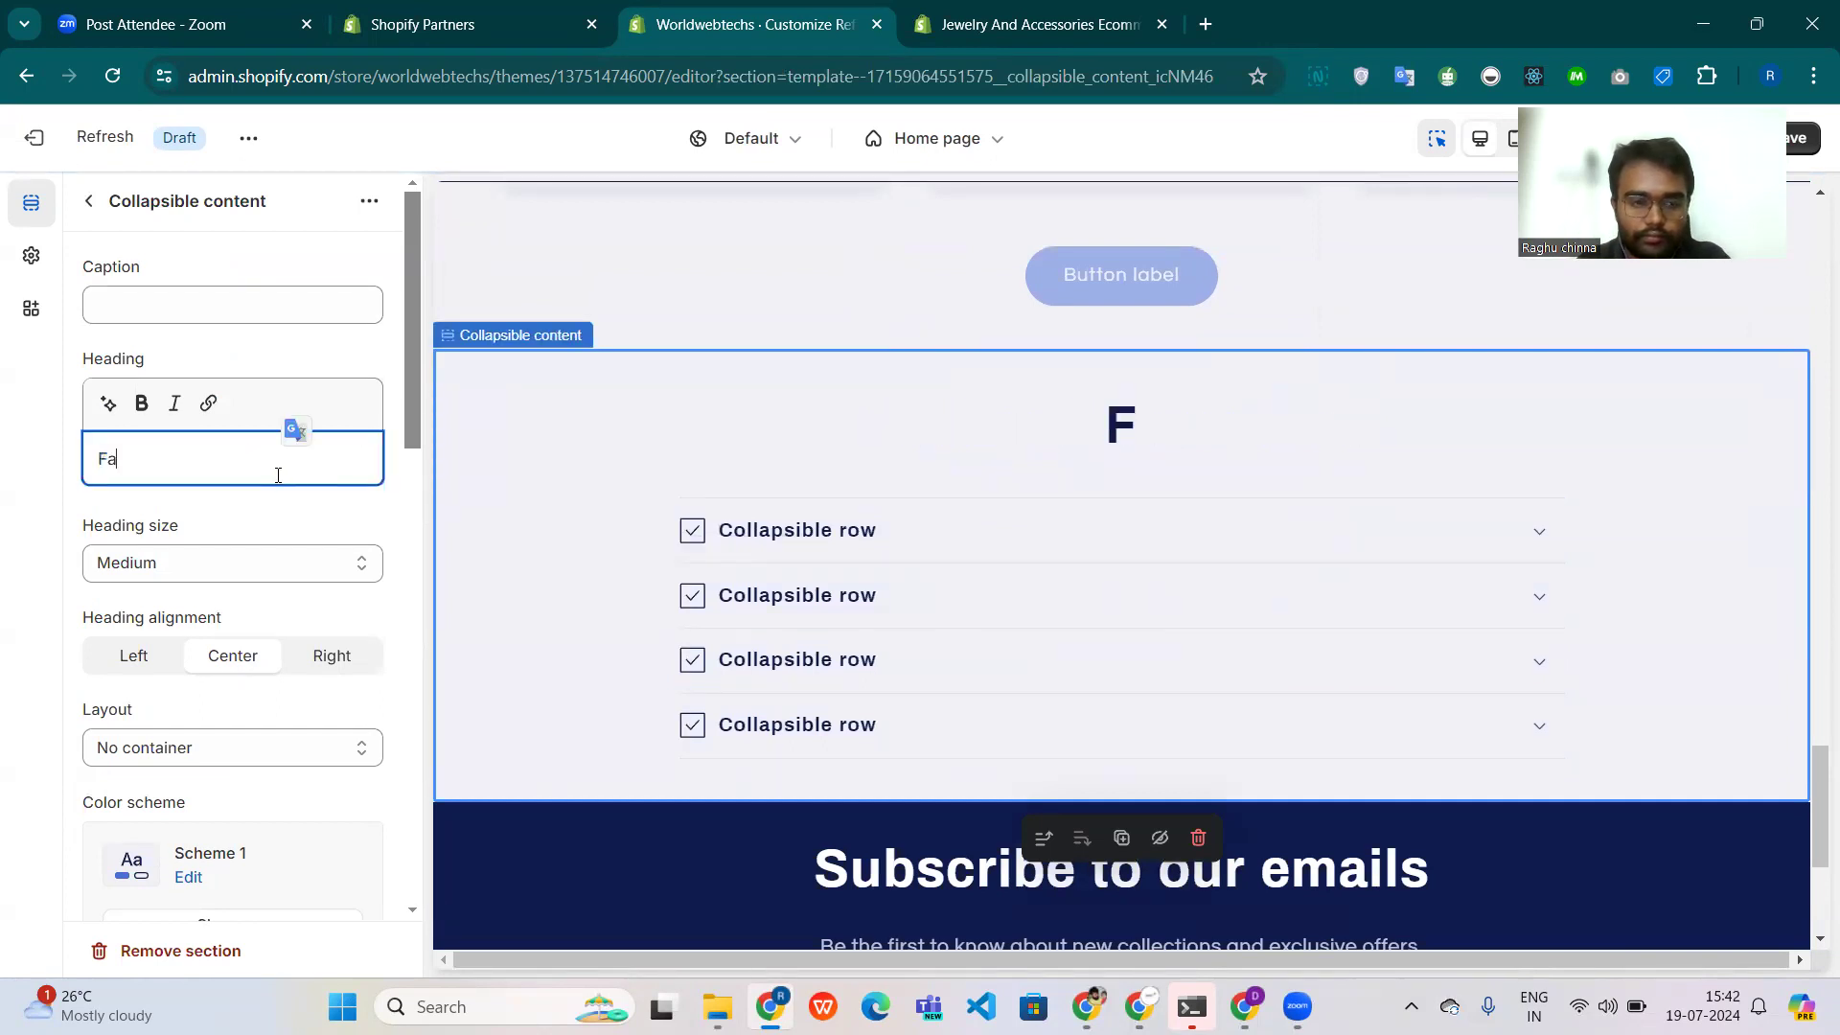
pyautogui.press('BackSpace')
pyautogui.press('capslock')
pyautogui.write('A')
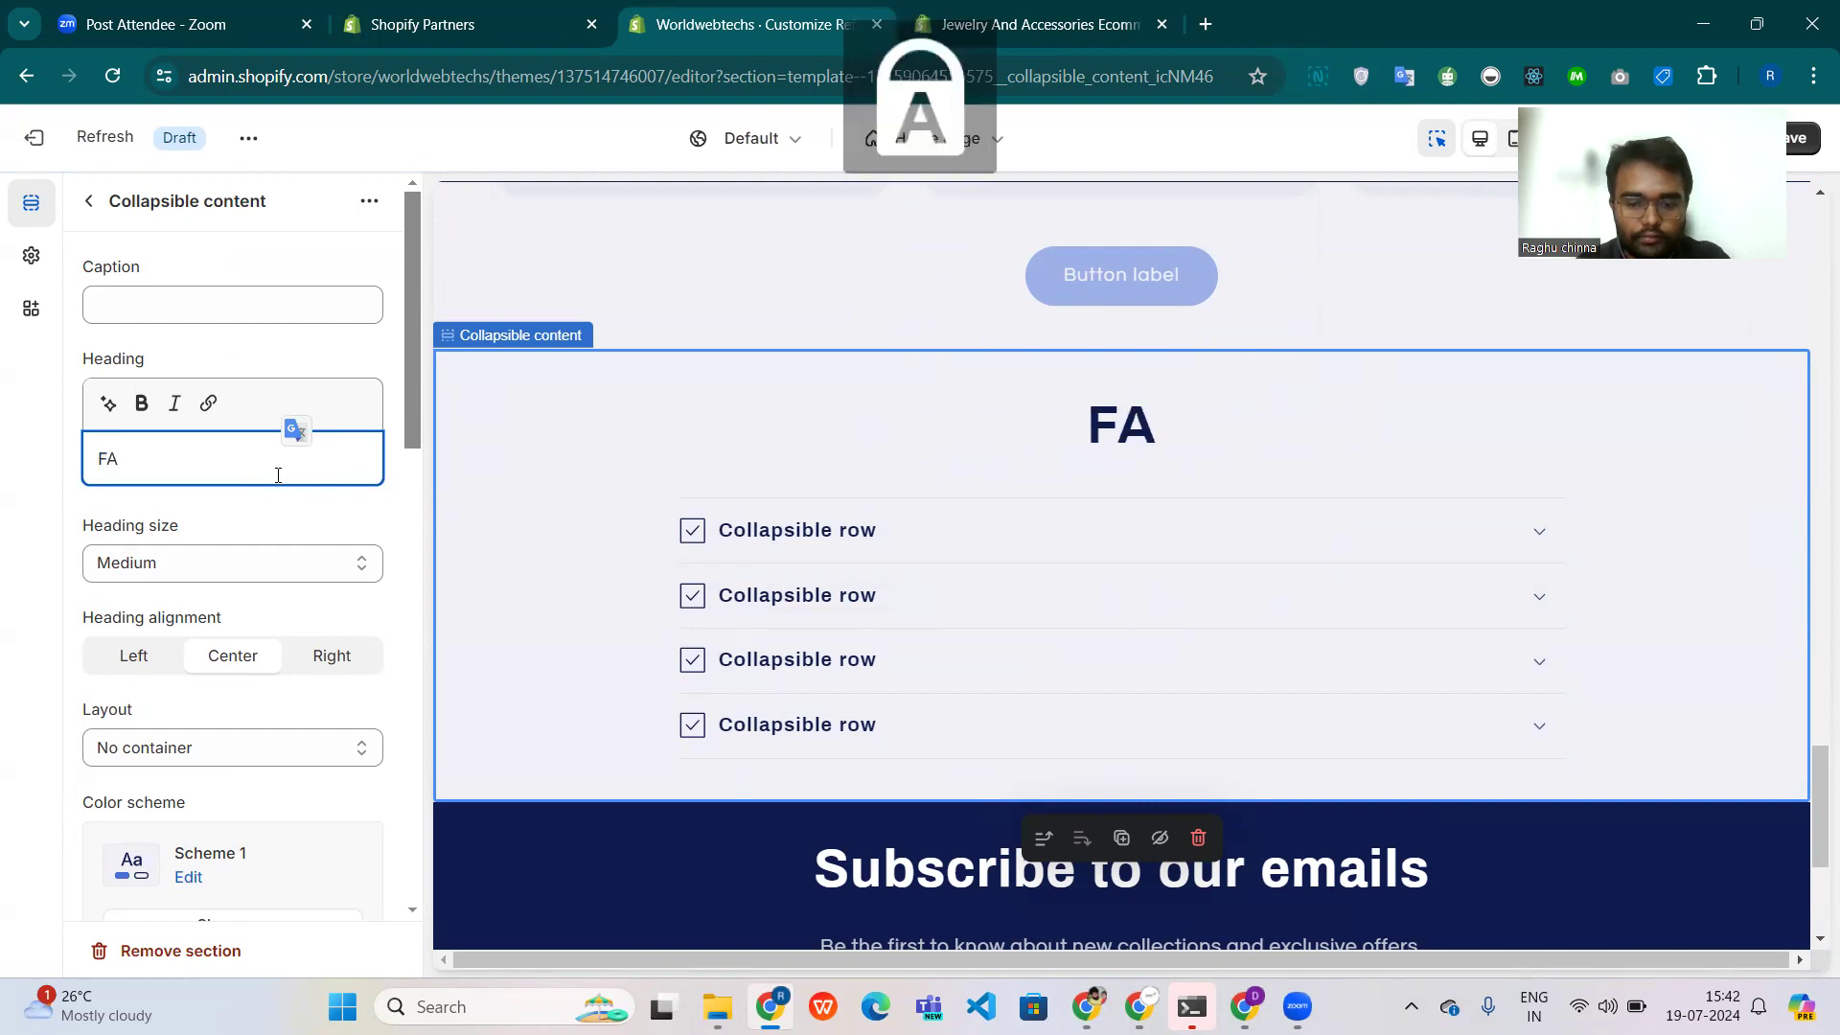
pyautogui.write('W')
pyautogui.press('BackSpace')
pyautogui.write("Q'S")
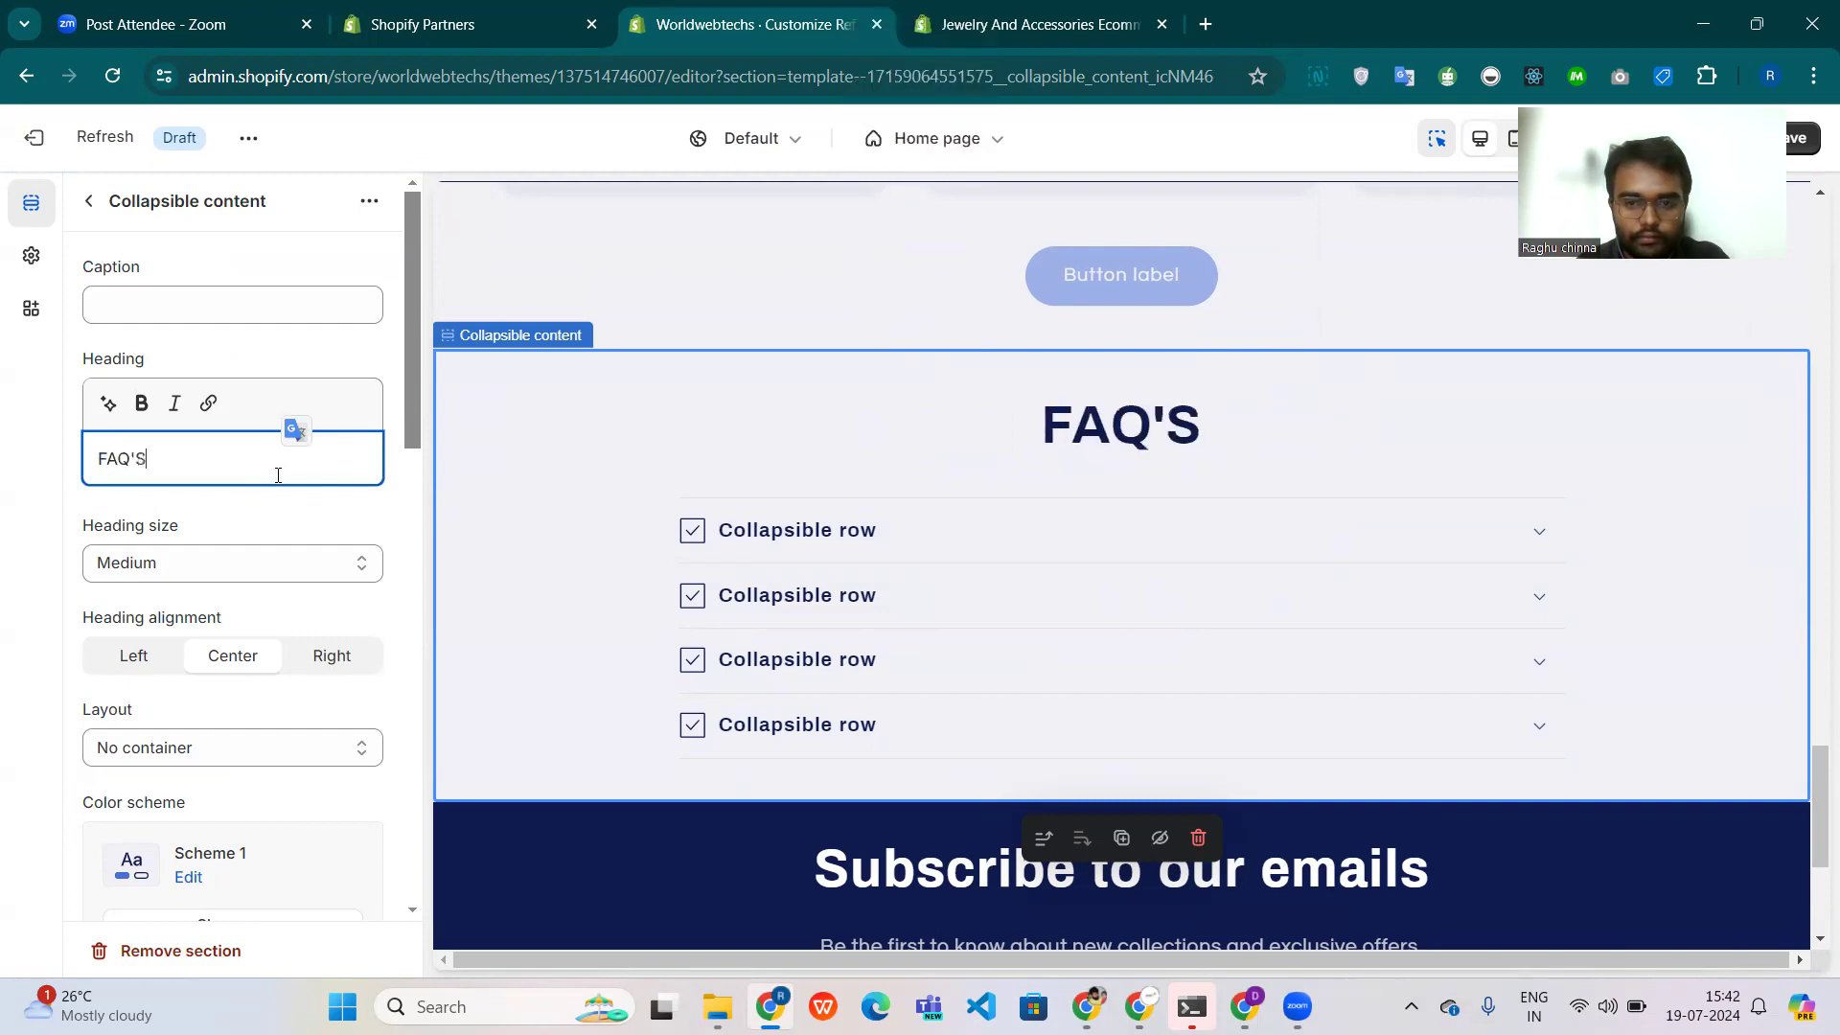
pyautogui.click(86, 200)
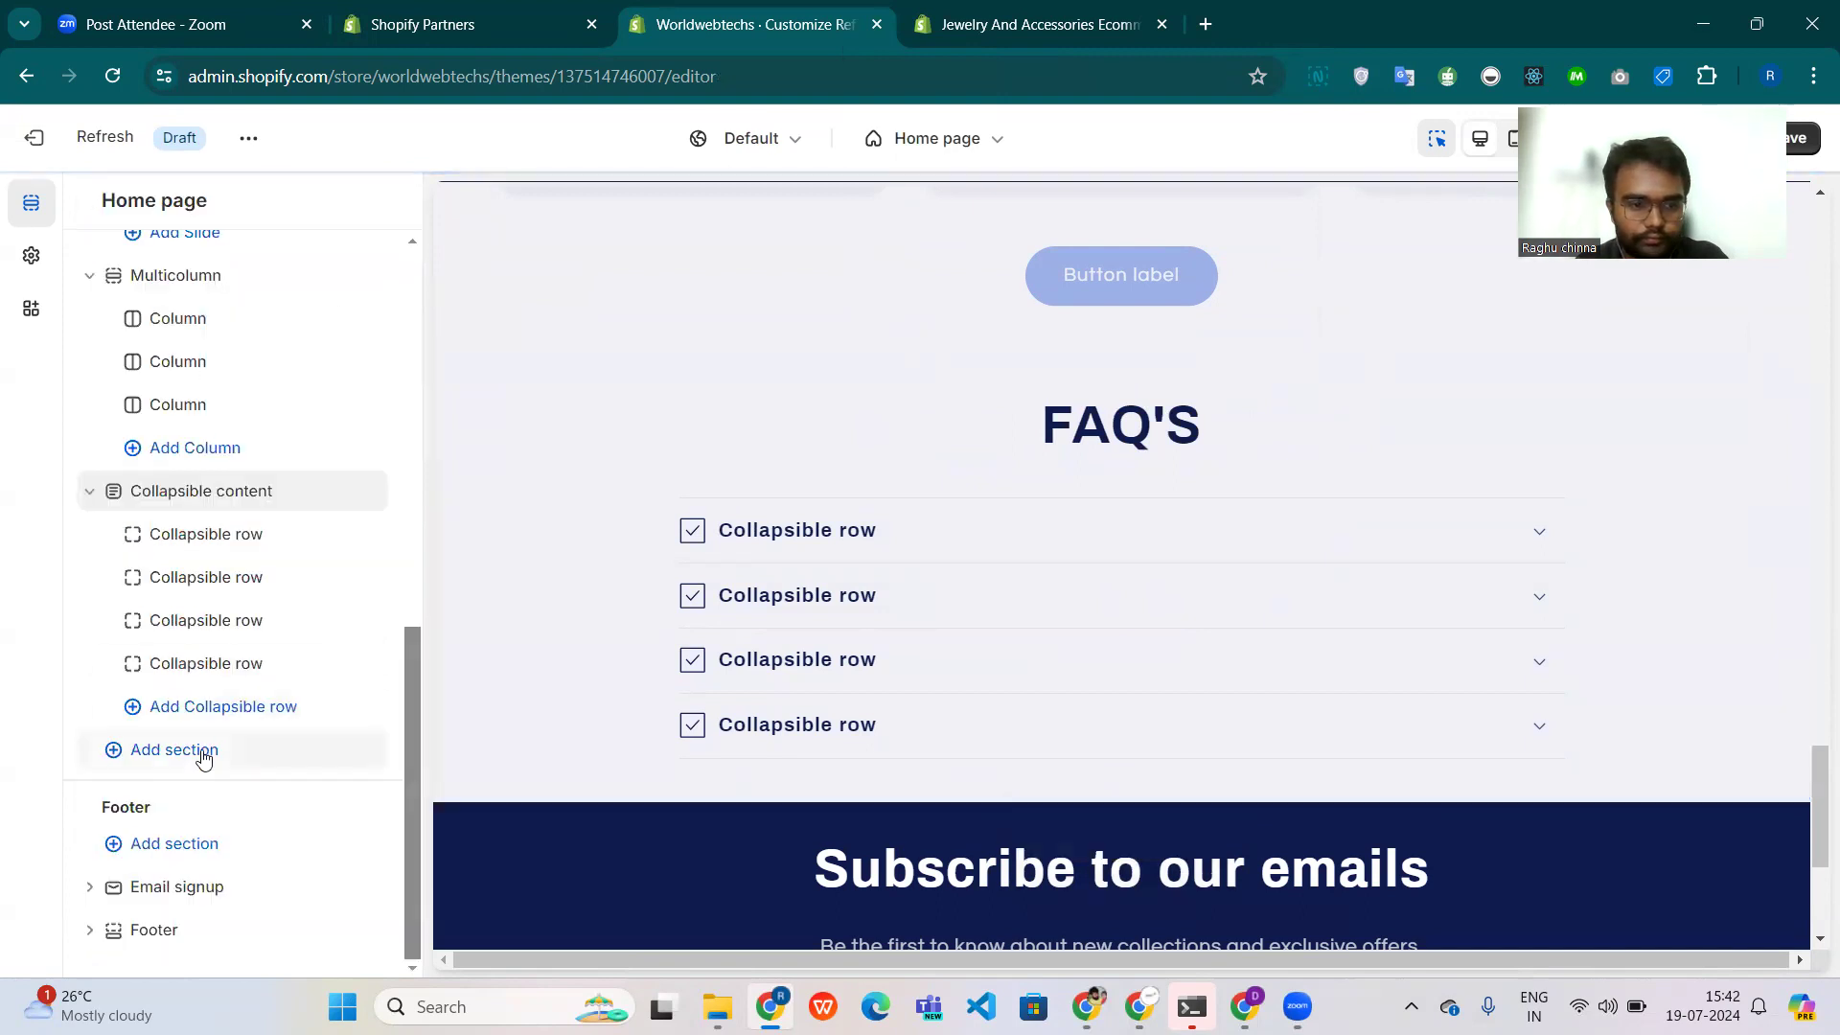
# Add a Video section below the Collapsible content section and review its Shopify-hosted video and embed URL options.
pyautogui.click(201, 753)
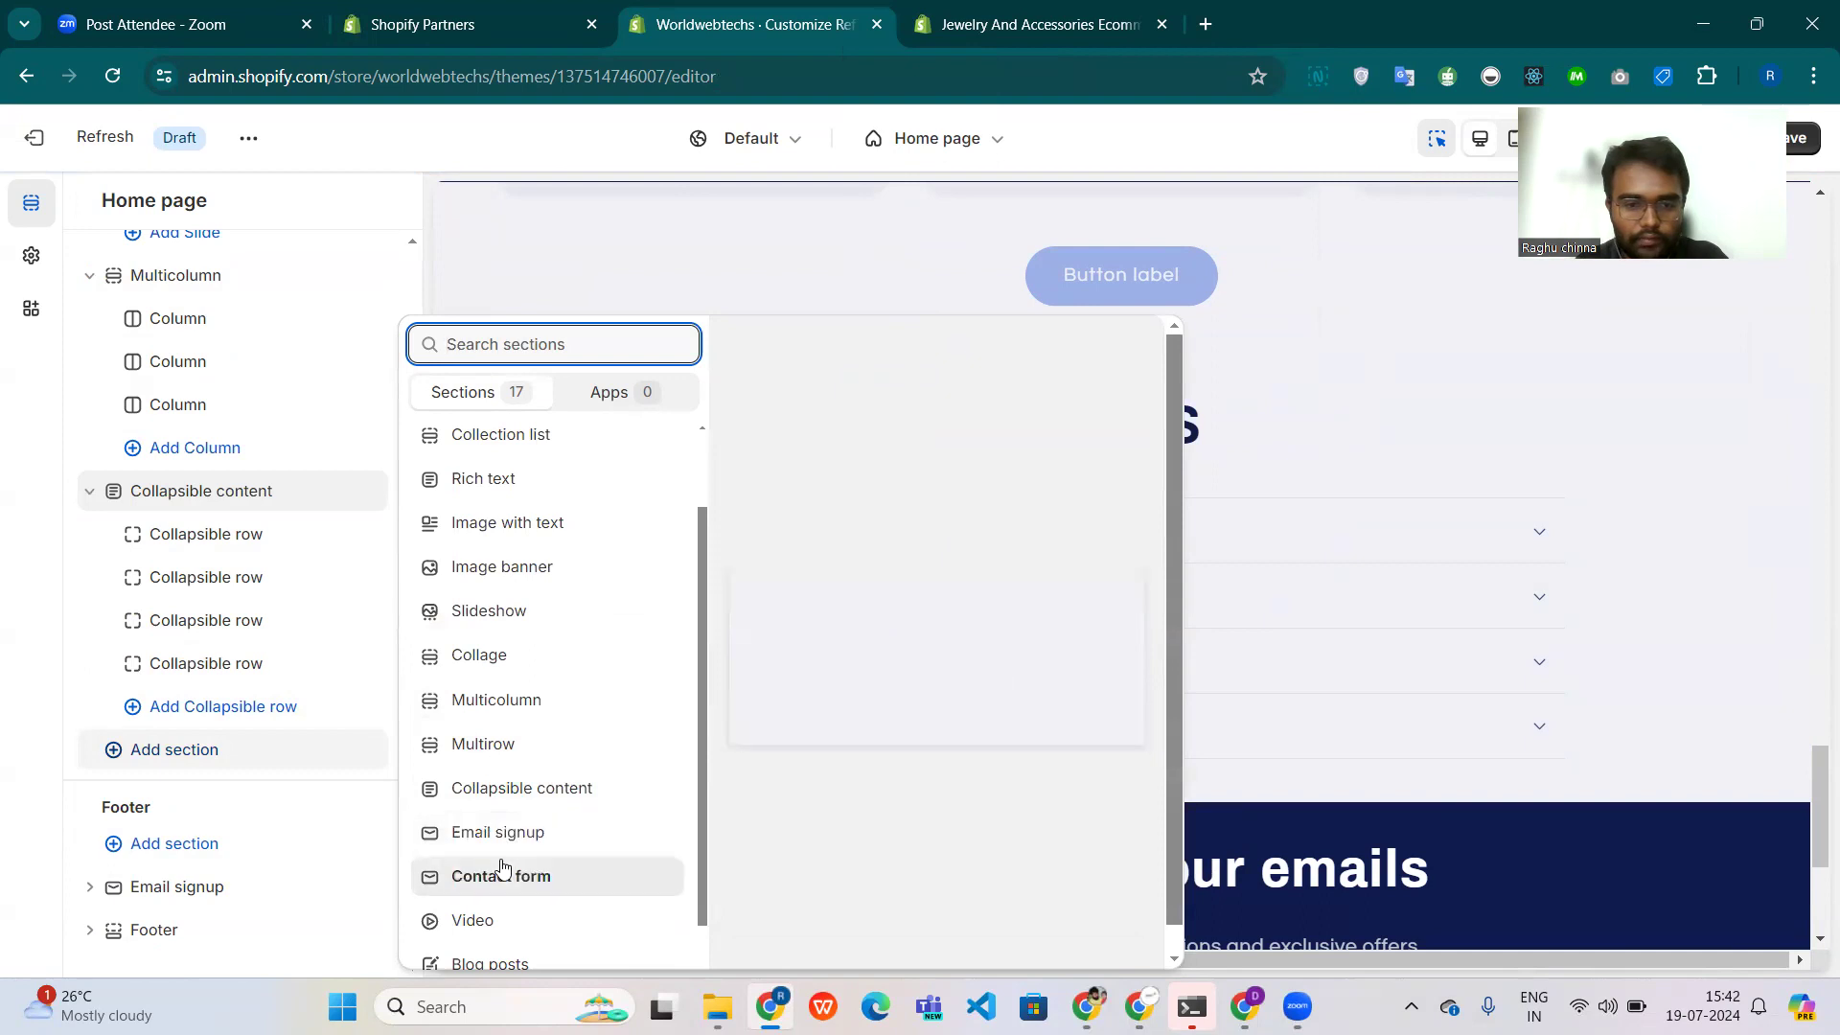
pyautogui.scroll(-1, 499, 866)
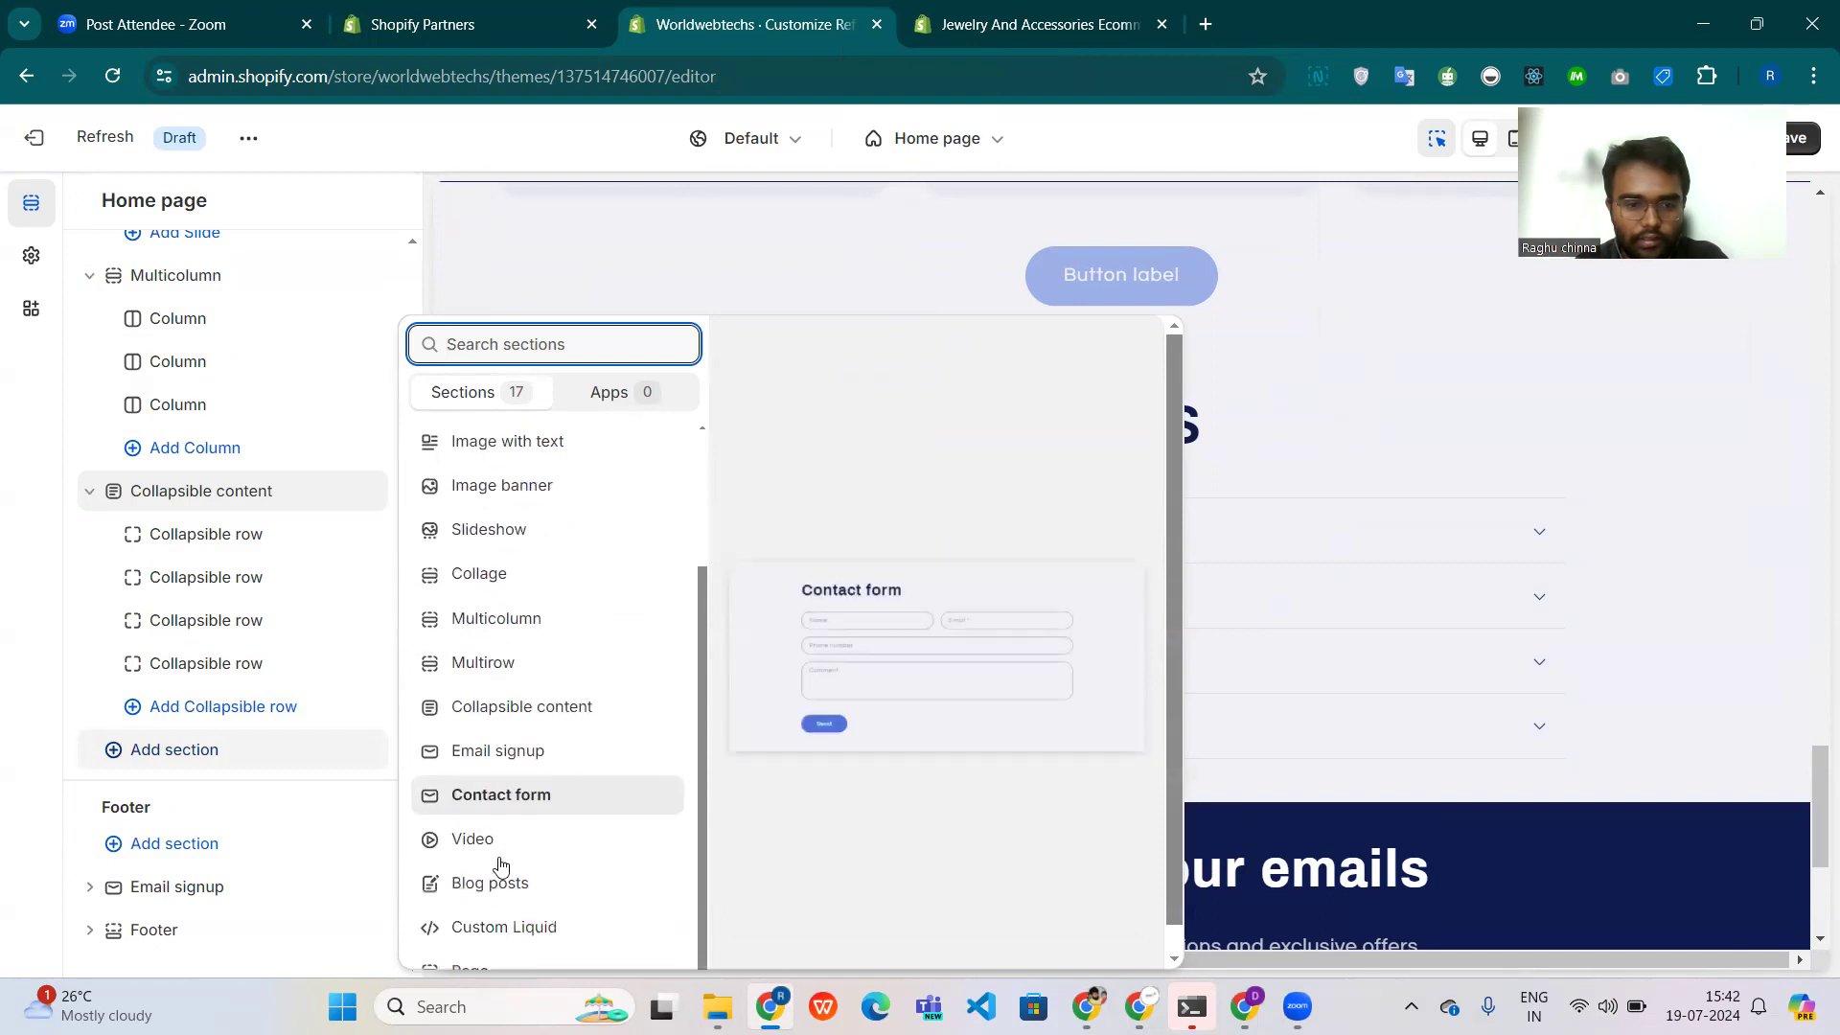
pyautogui.click(494, 850)
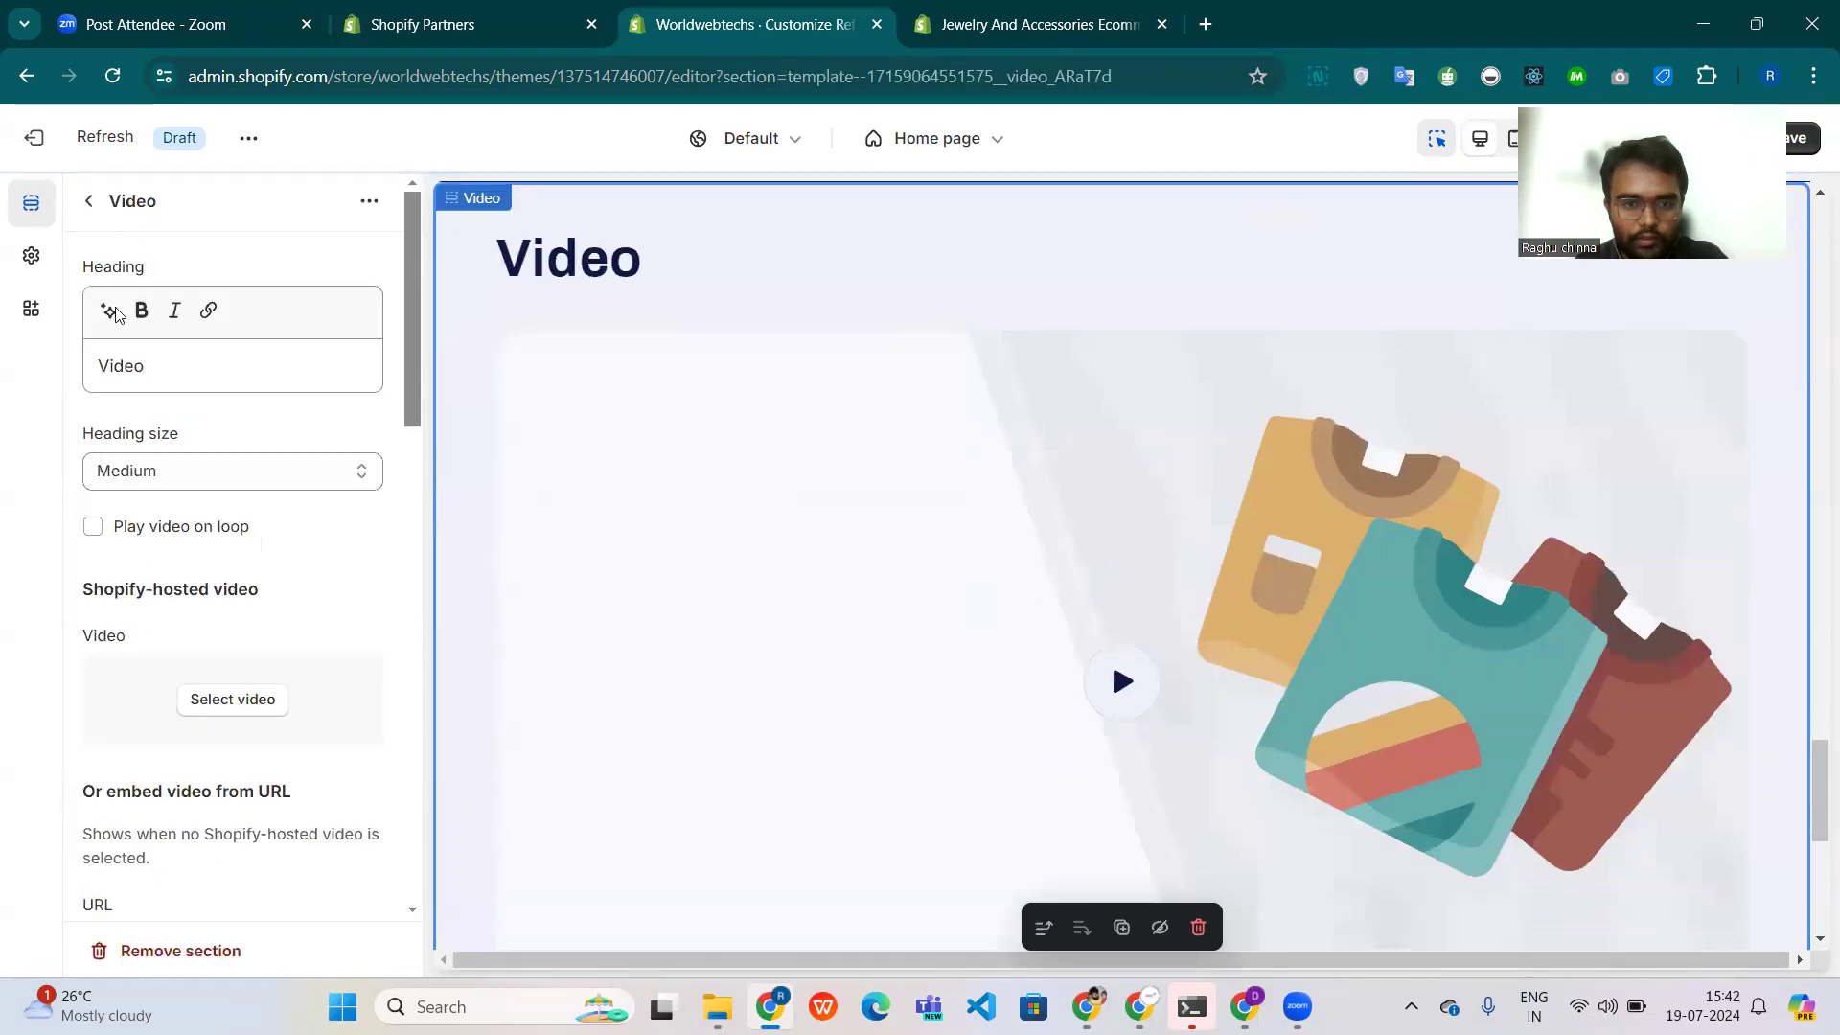
pyautogui.click(232, 704)
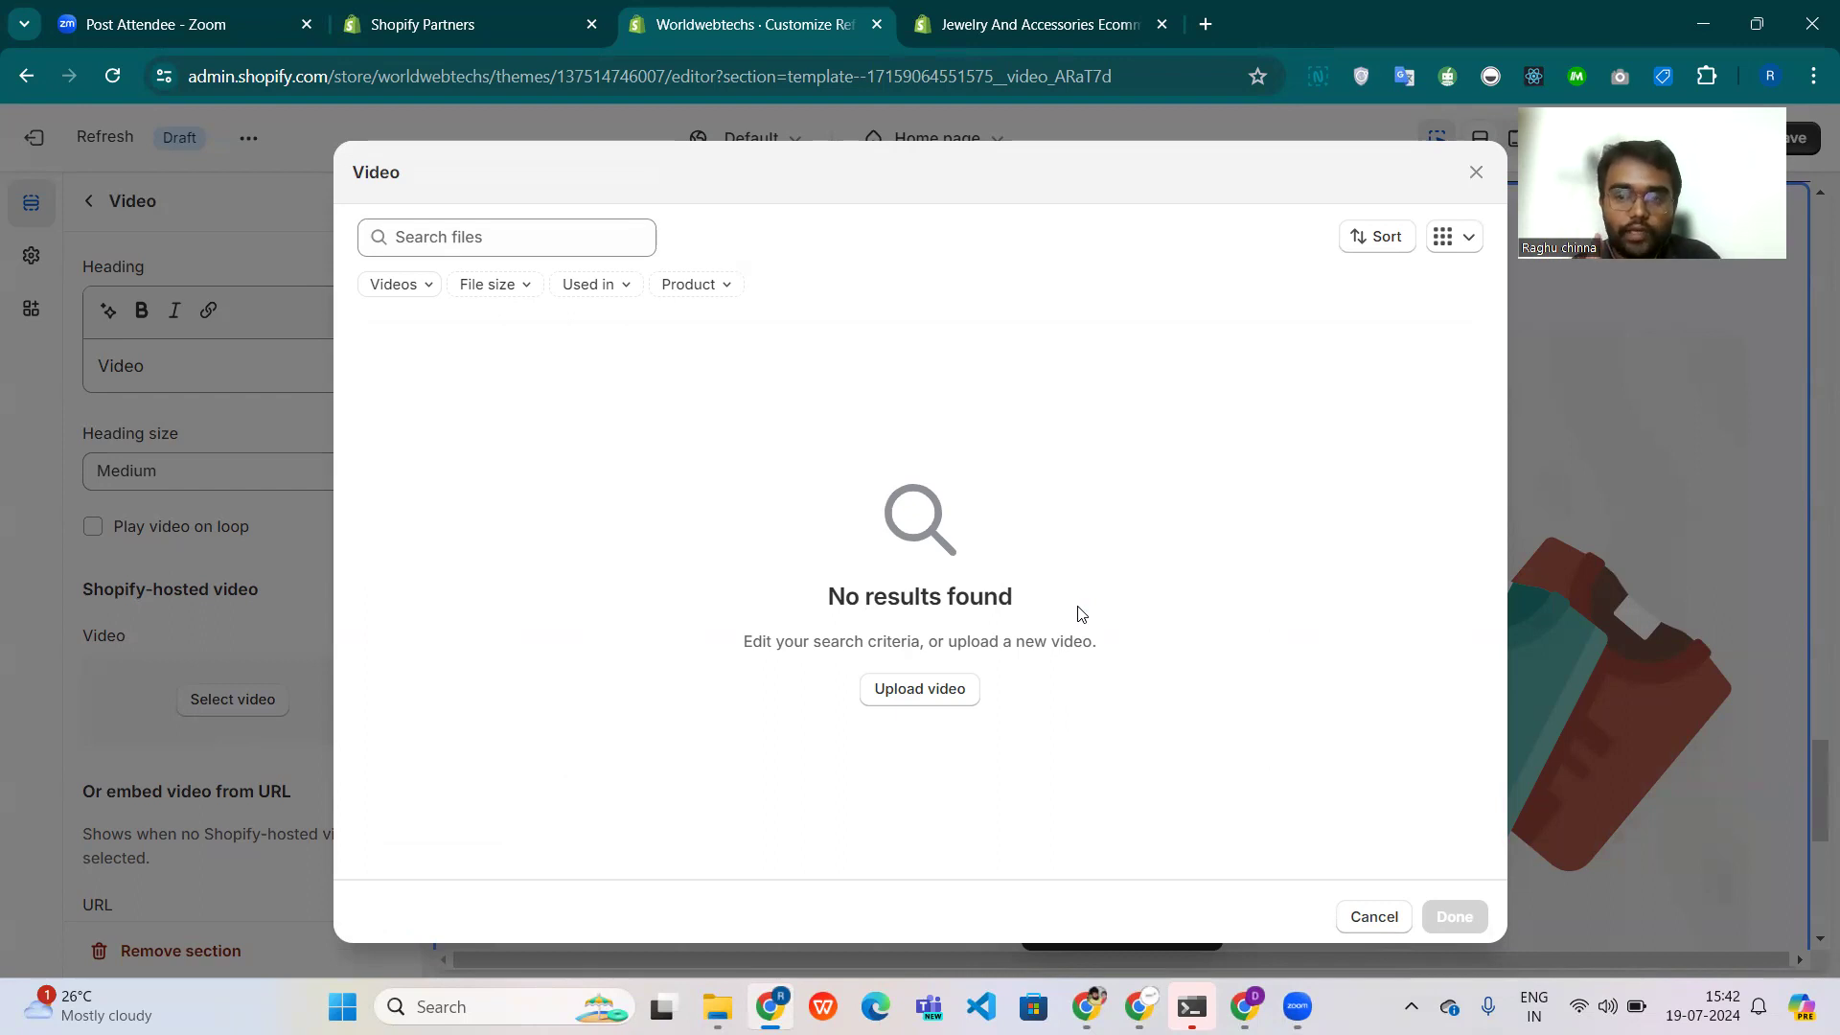
pyautogui.click(1380, 917)
pyautogui.scroll(-3, 189, 721)
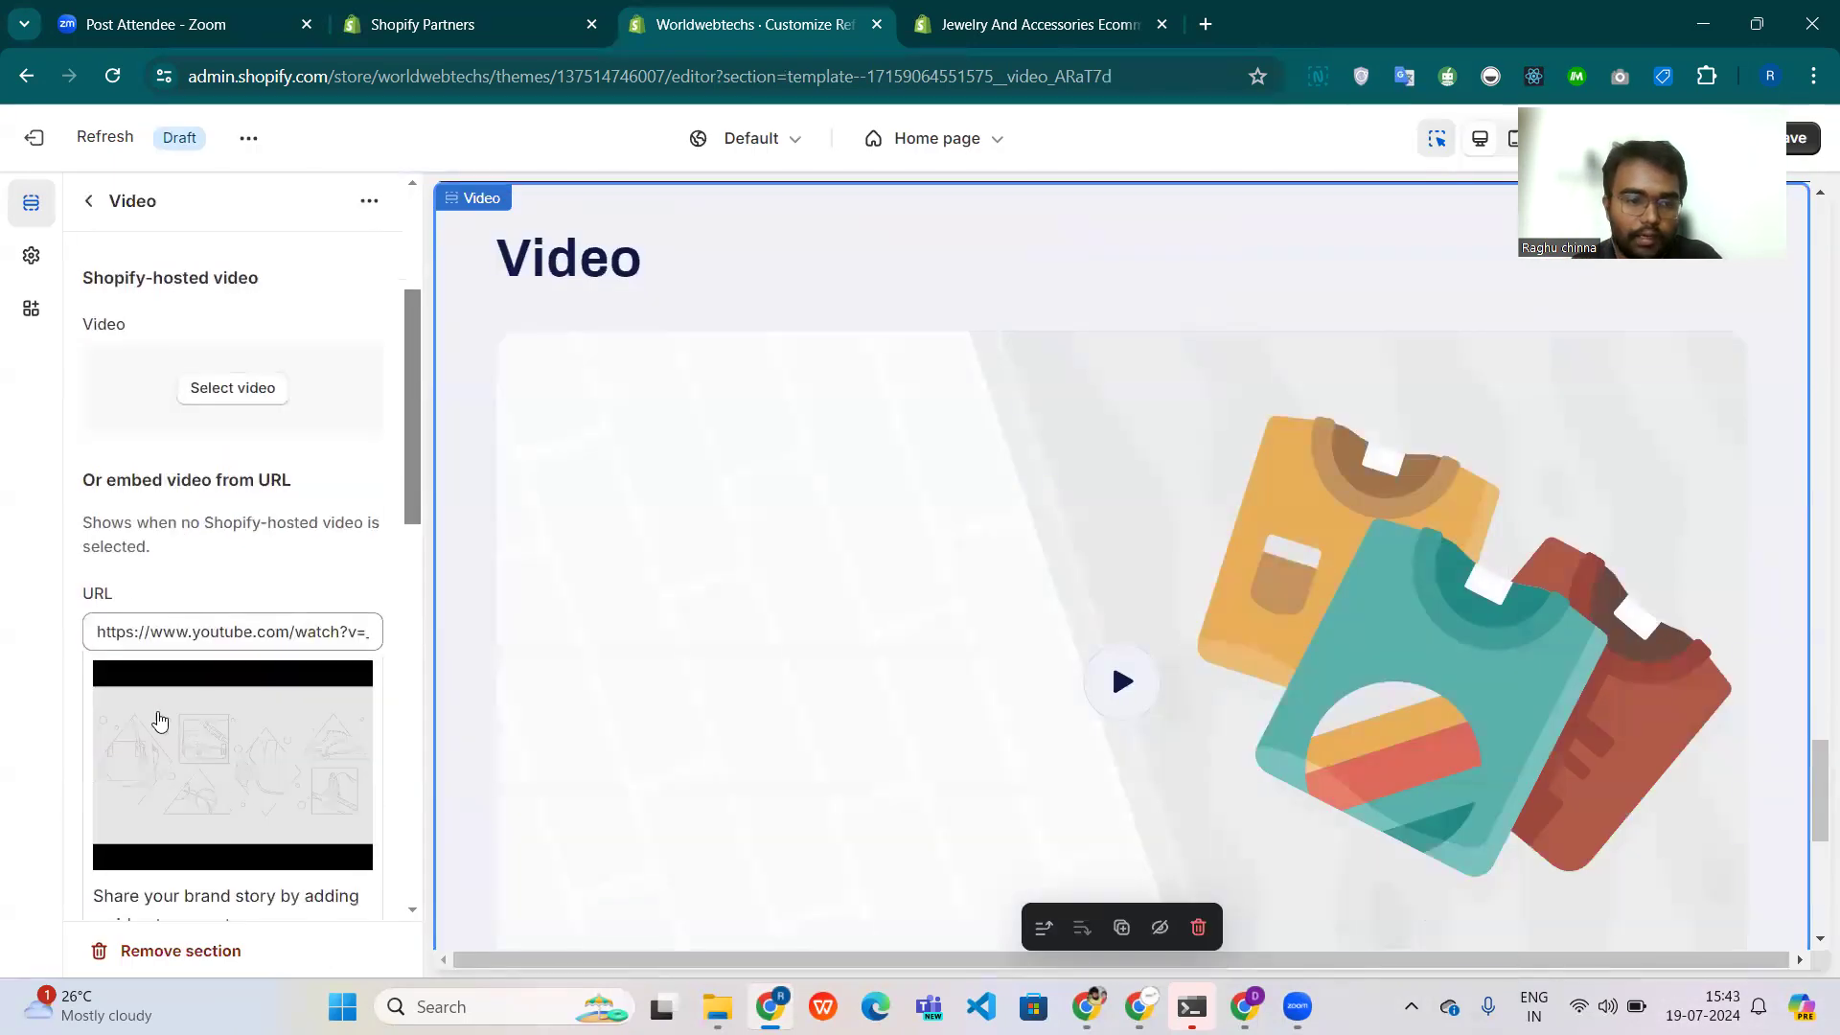
pyautogui.tripleClick(240, 632)
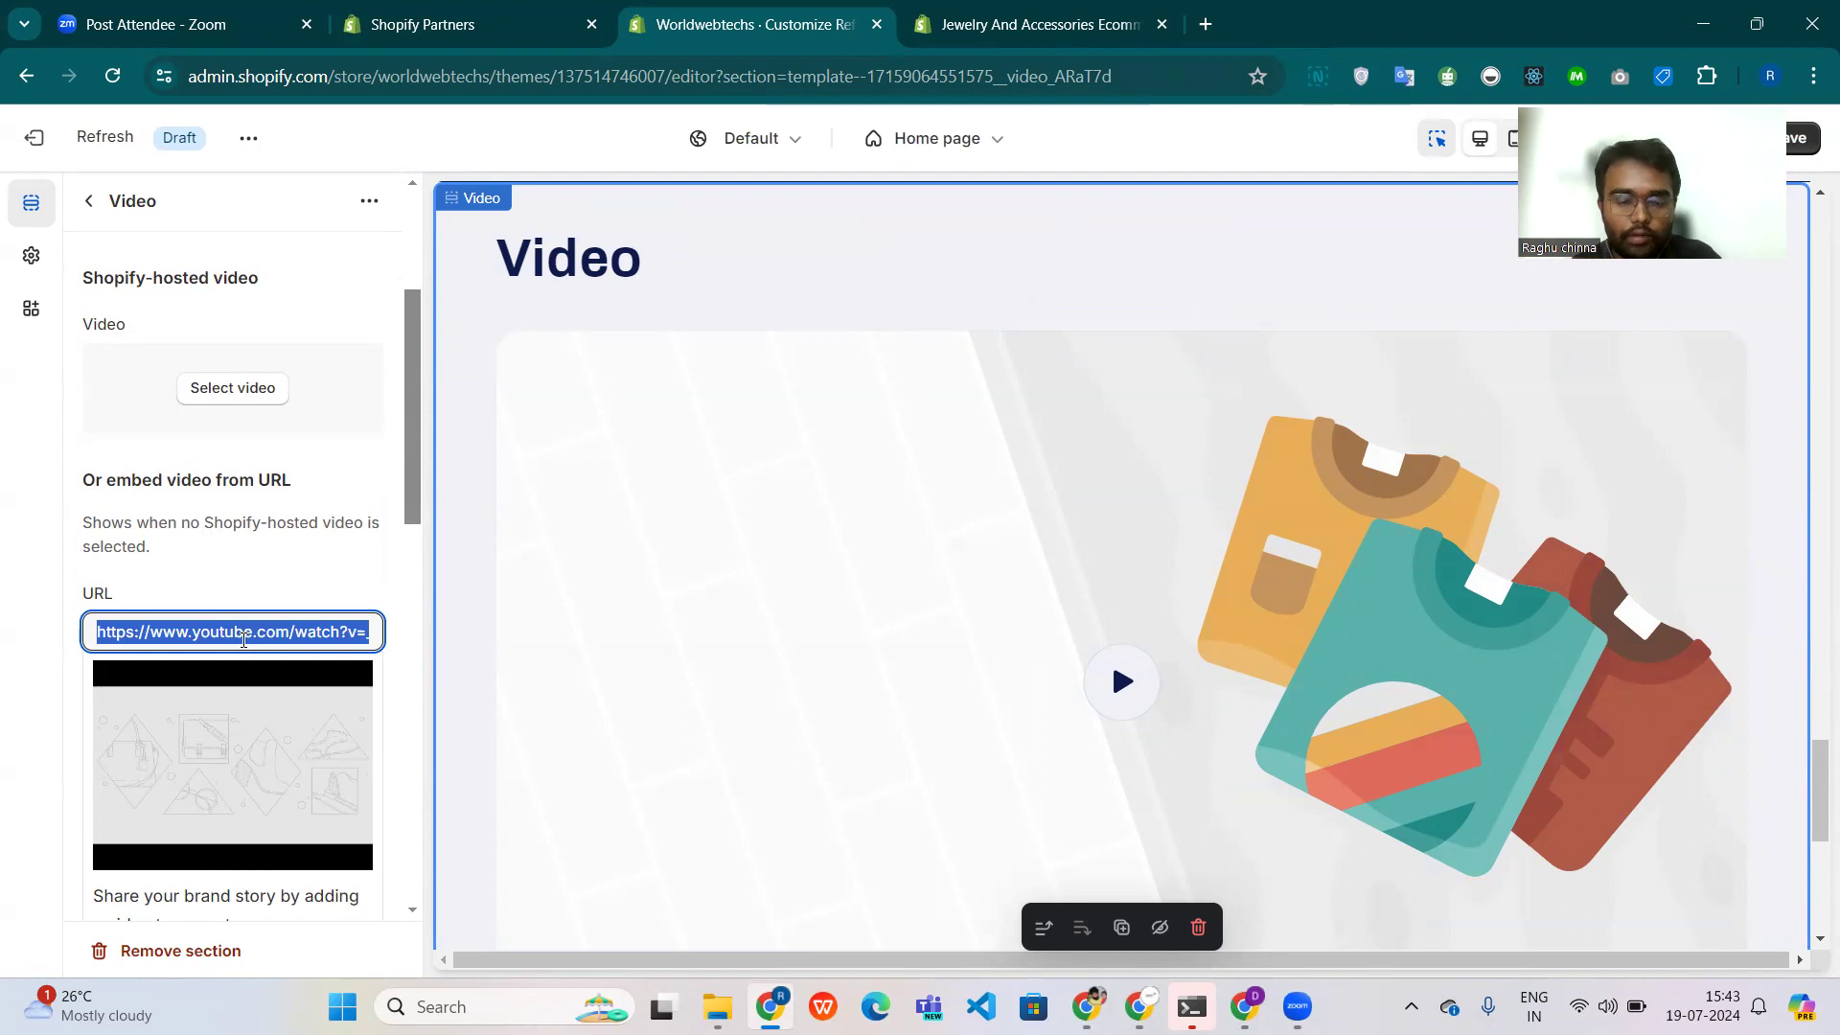
pyautogui.click(88, 201)
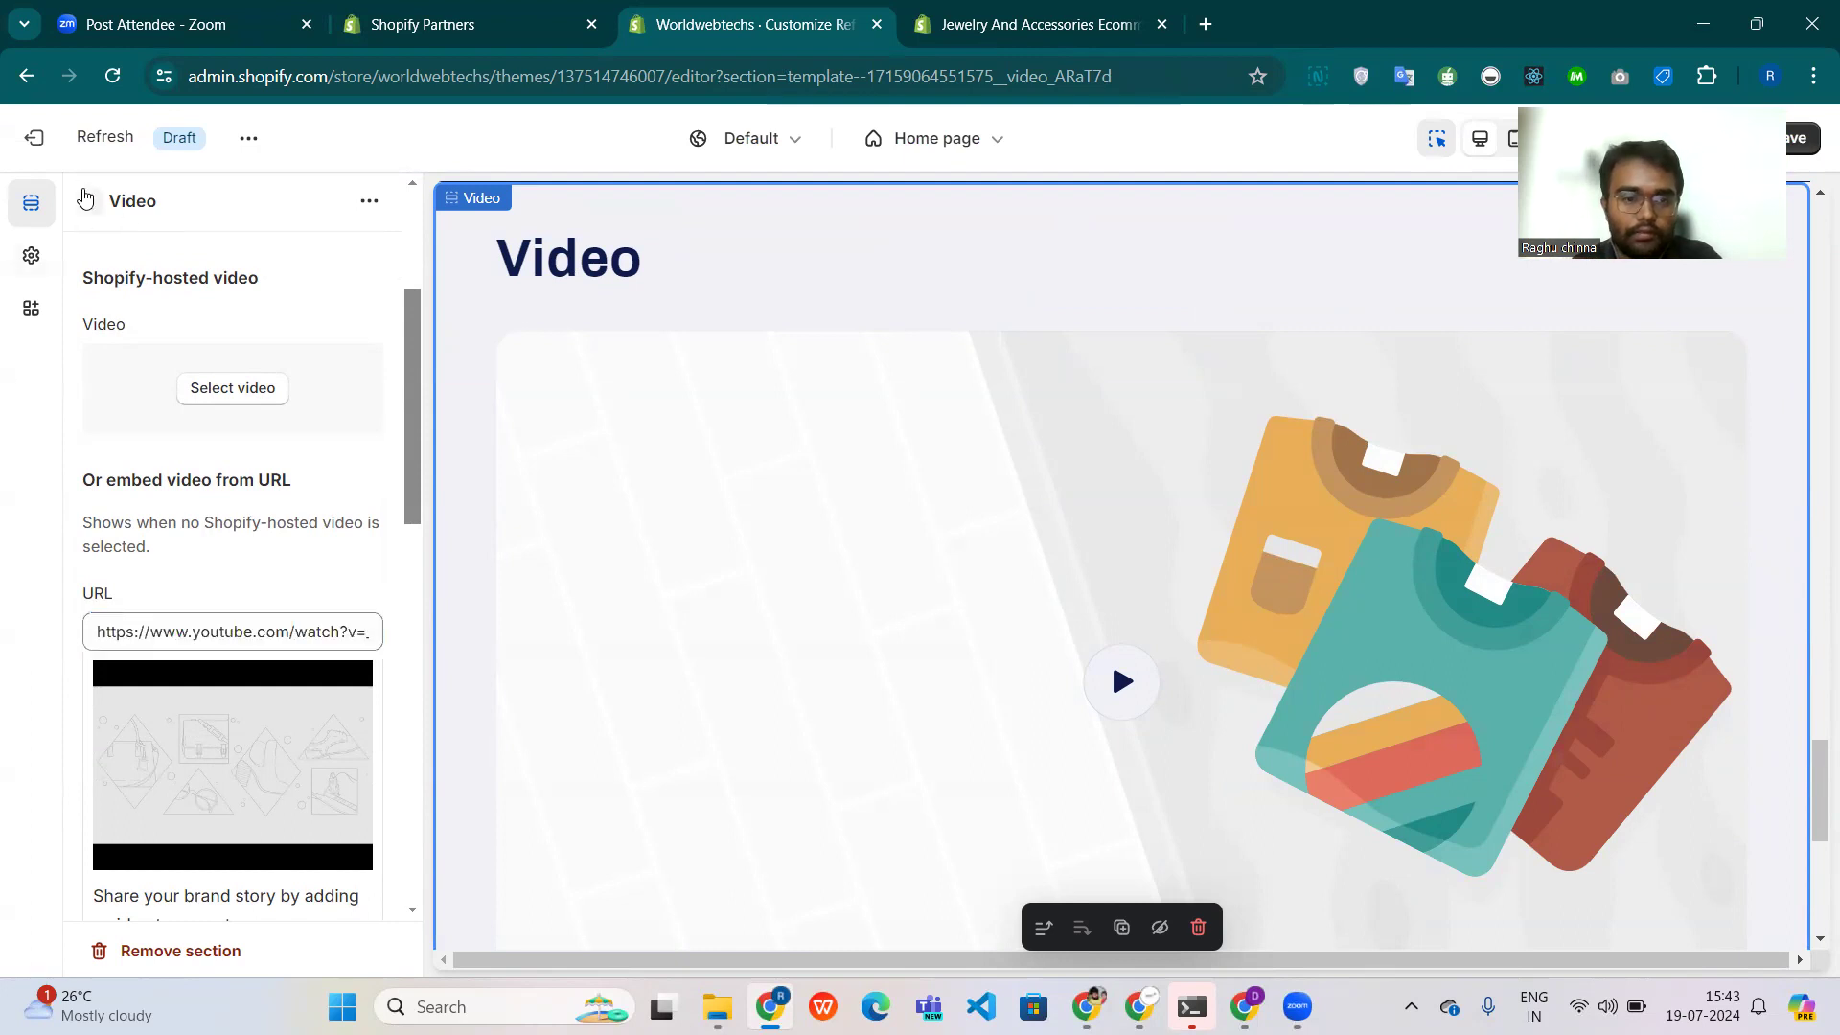
# Add a Blog posts section to the home page template below the Video section.
pyautogui.click(195, 750)
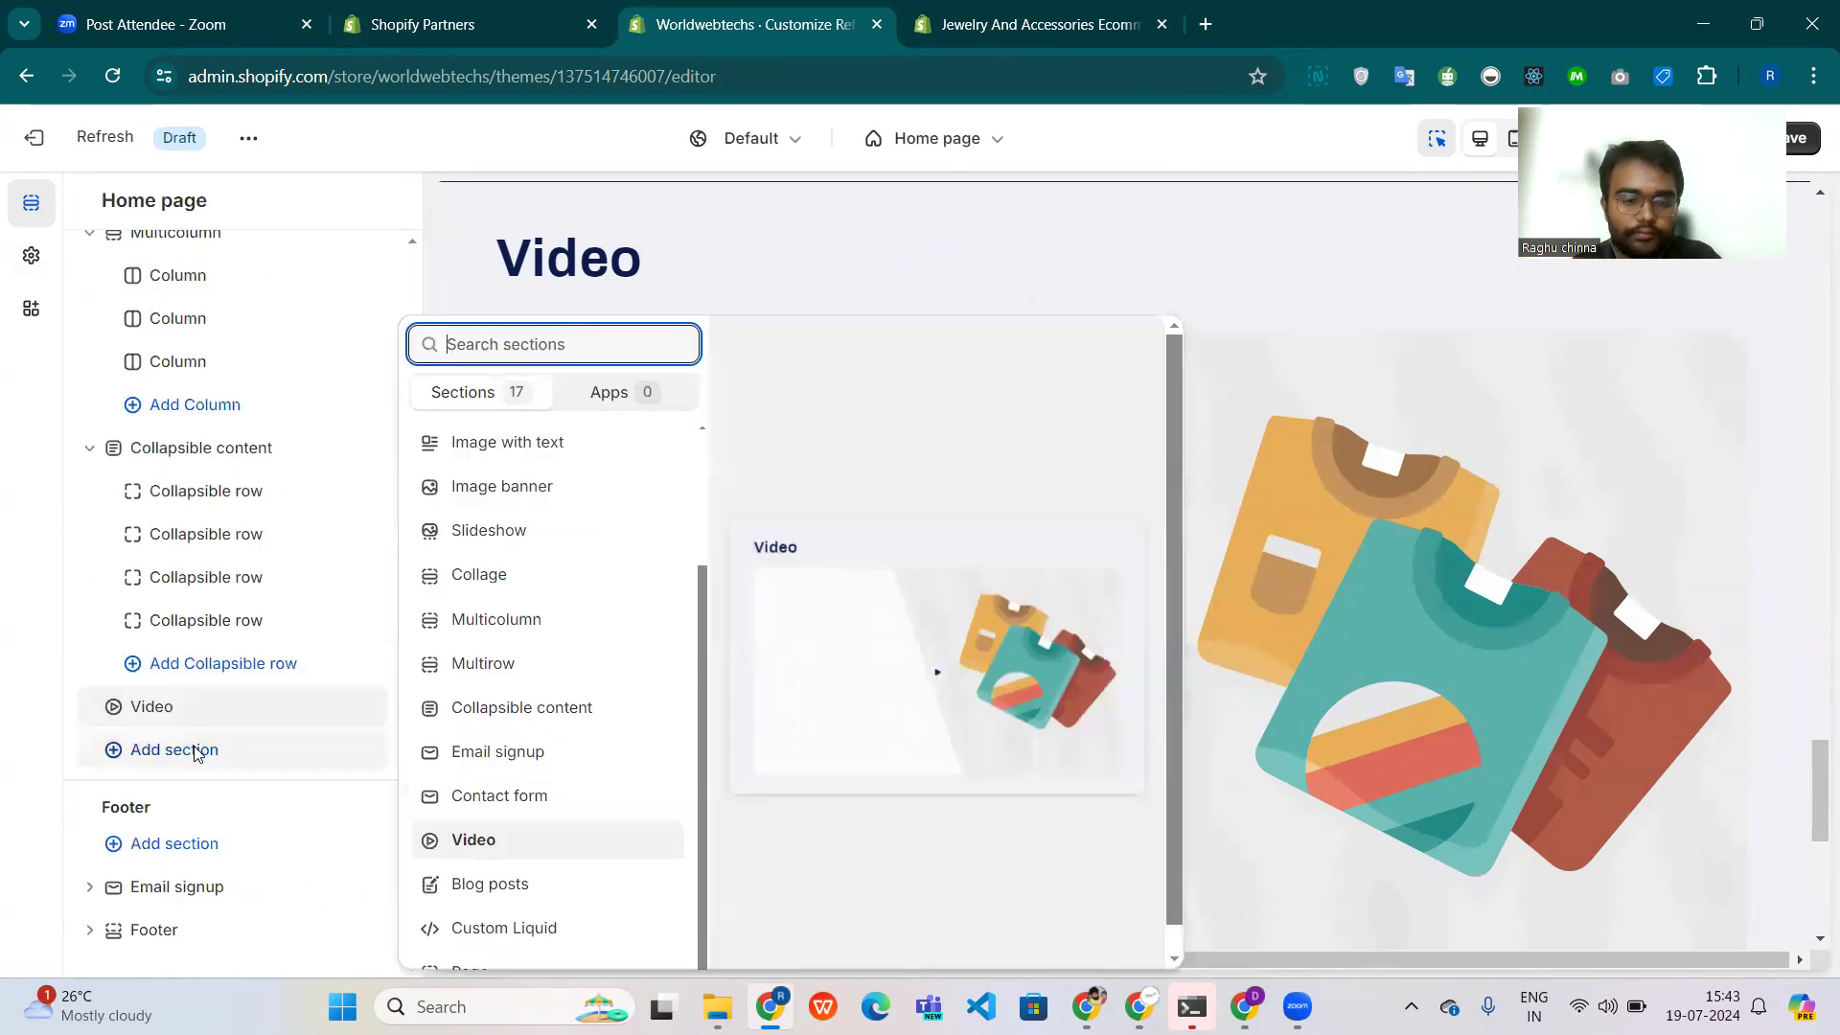
pyautogui.click(540, 882)
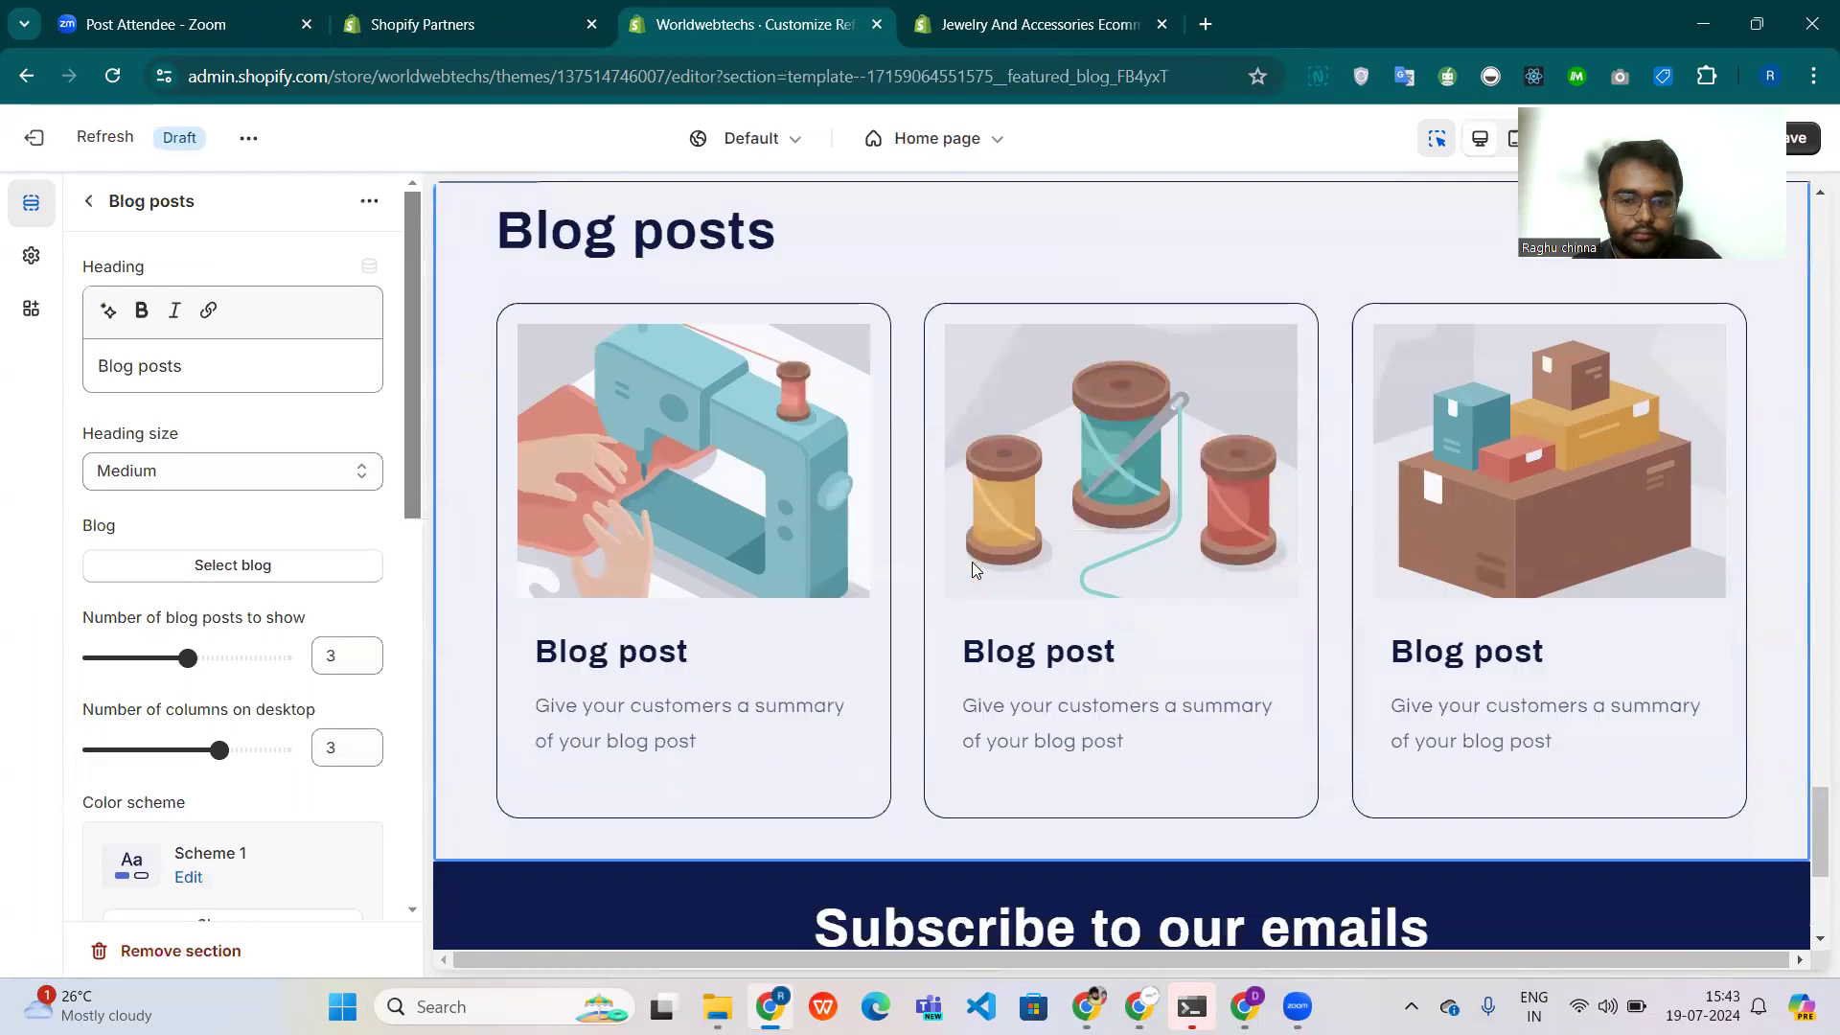
pyautogui.click(84, 203)
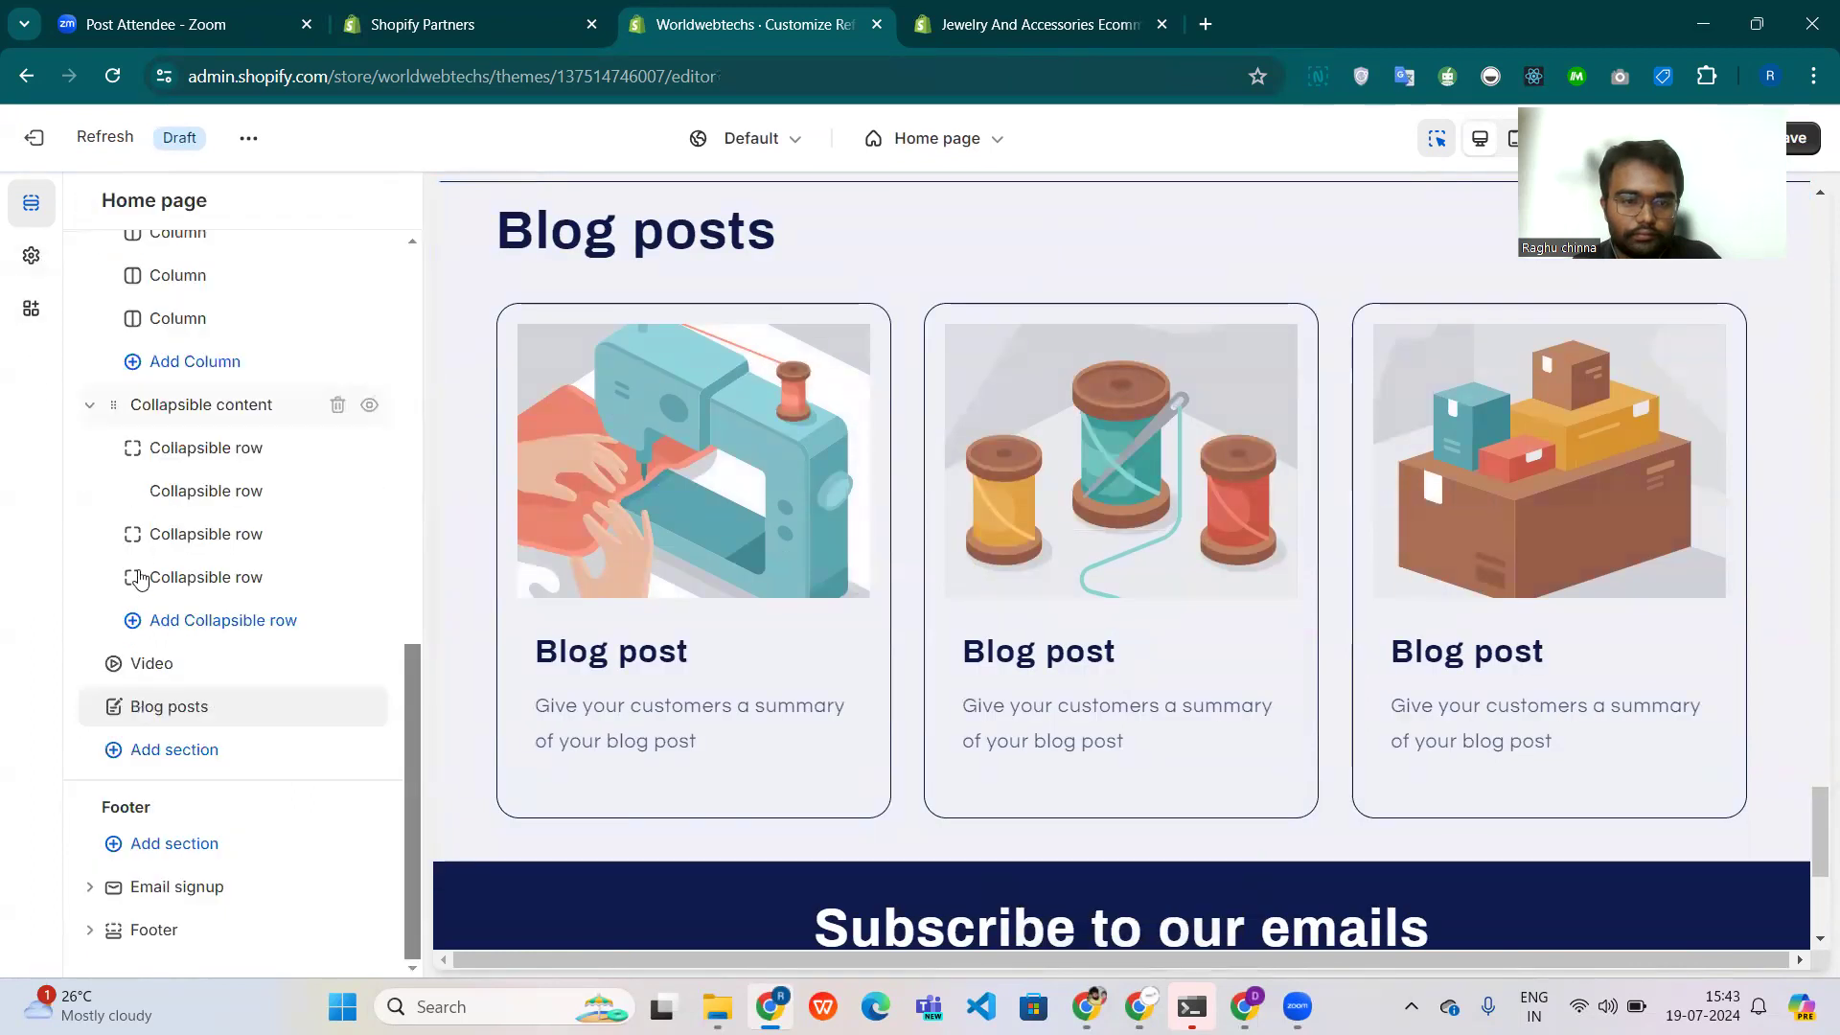
pyautogui.click(170, 751)
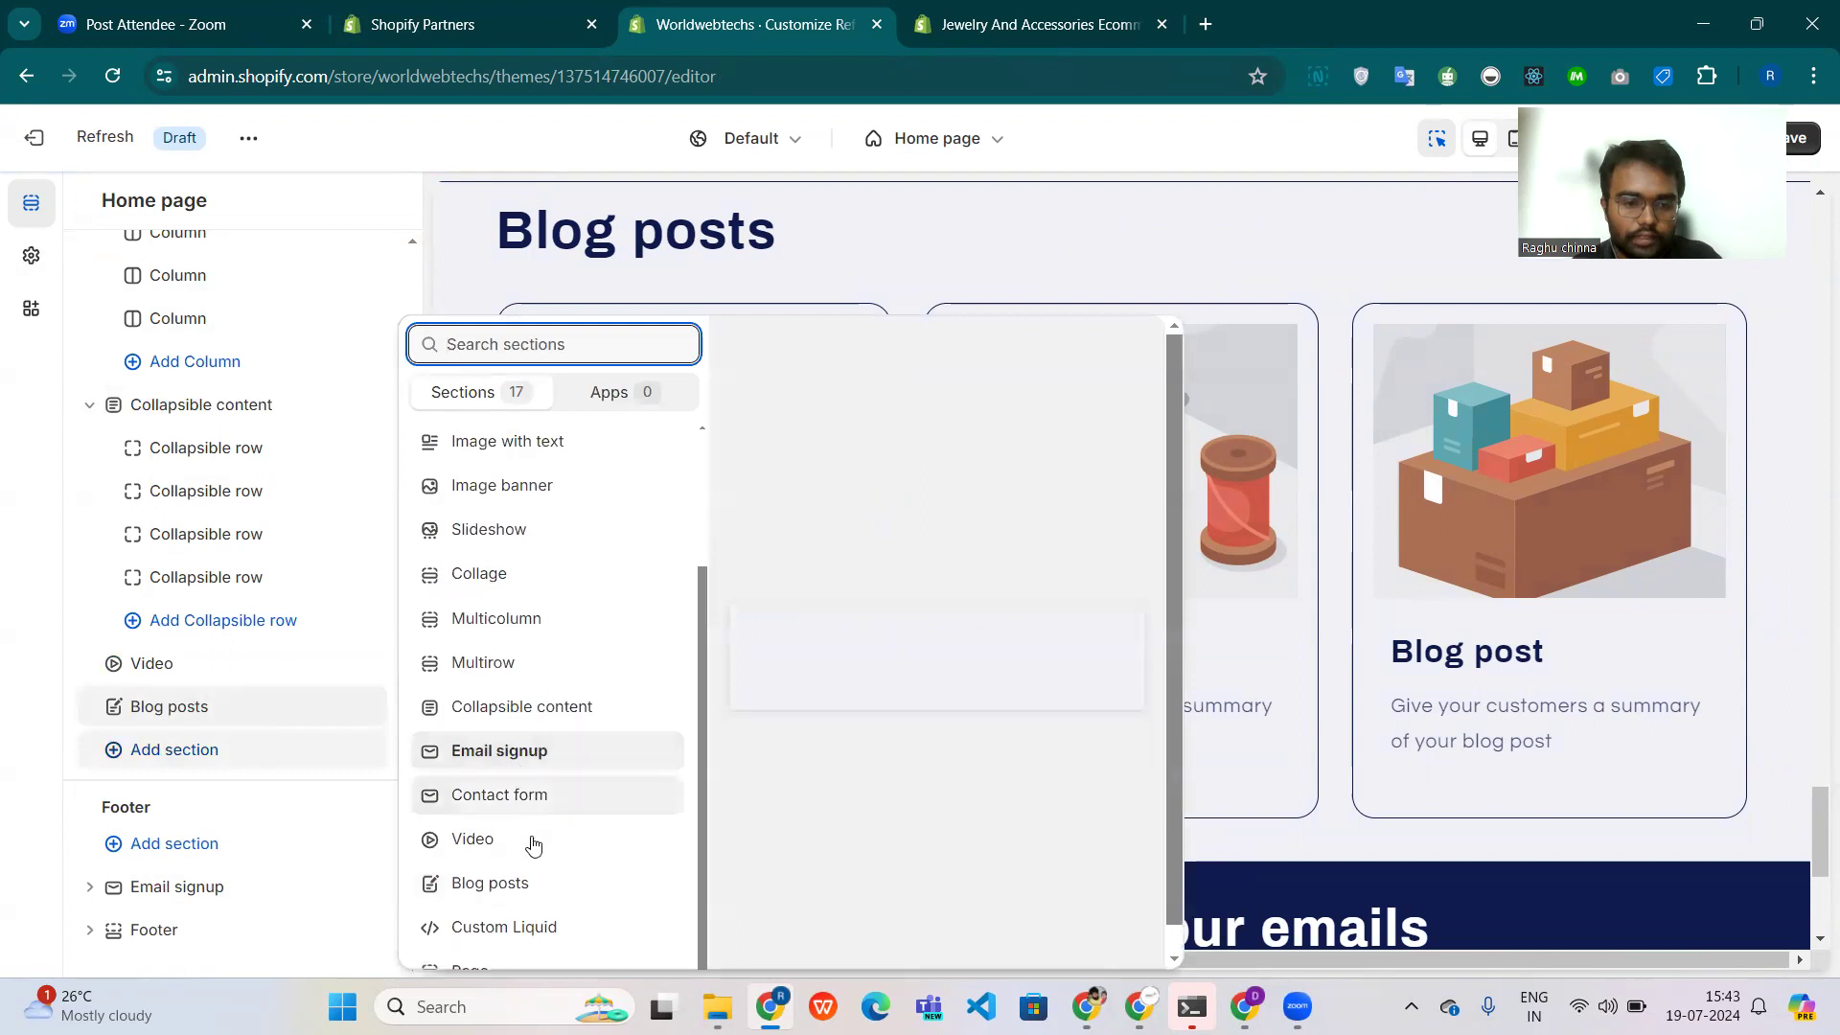
pyautogui.scroll(-1, 537, 880)
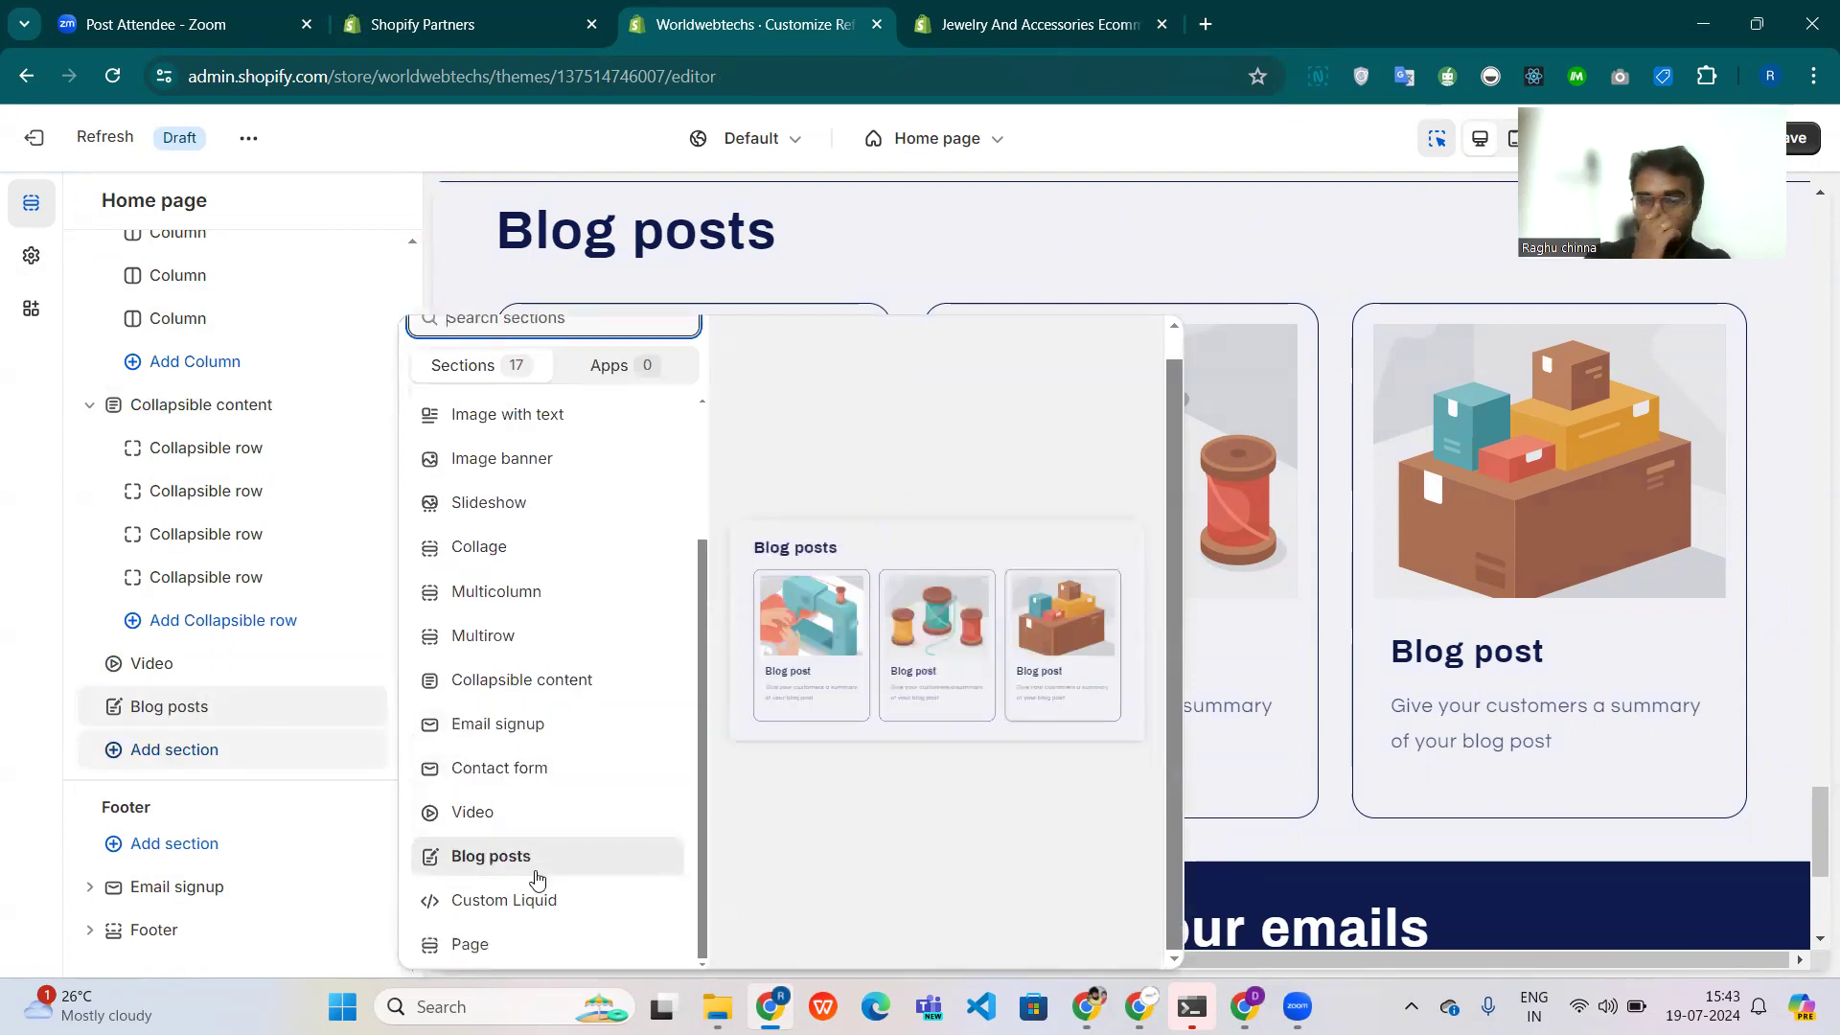
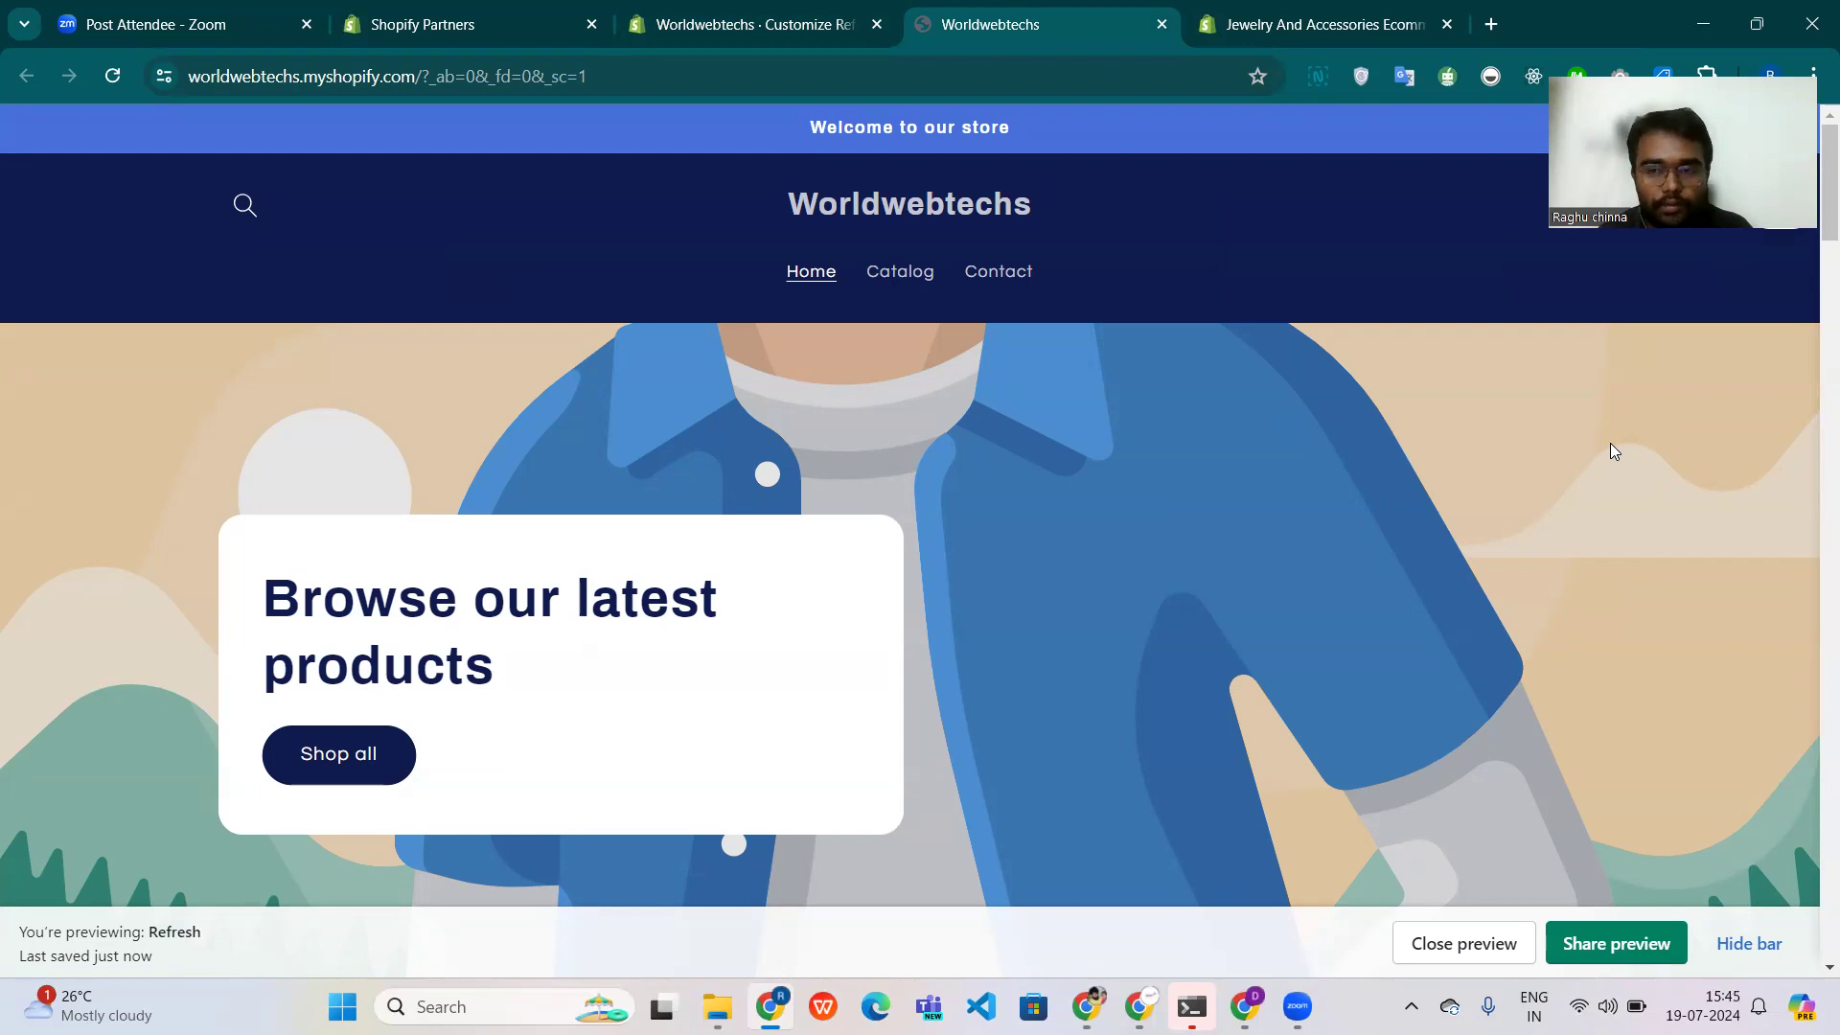
# Examine the Refresh storefront preview from the header through the added sections down to the email signup.
pyautogui.scroll(-3, 1181, 632)
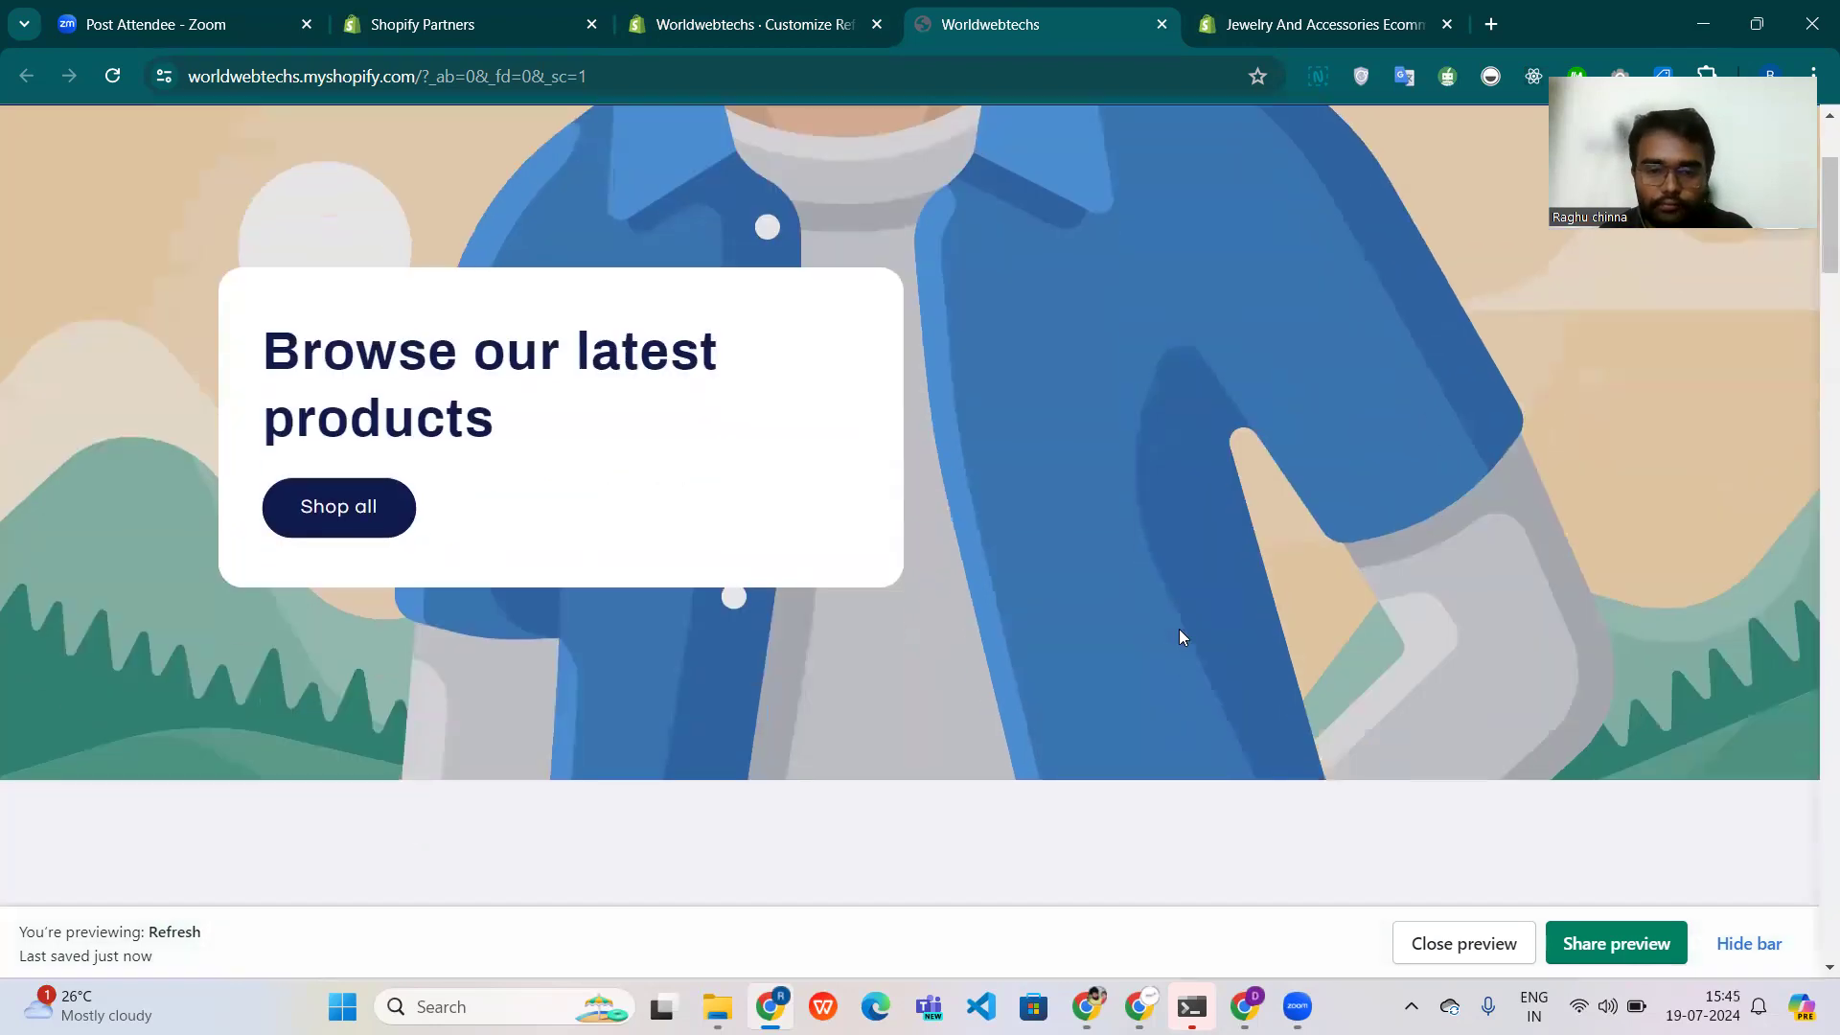
pyautogui.scroll(2, 1181, 632)
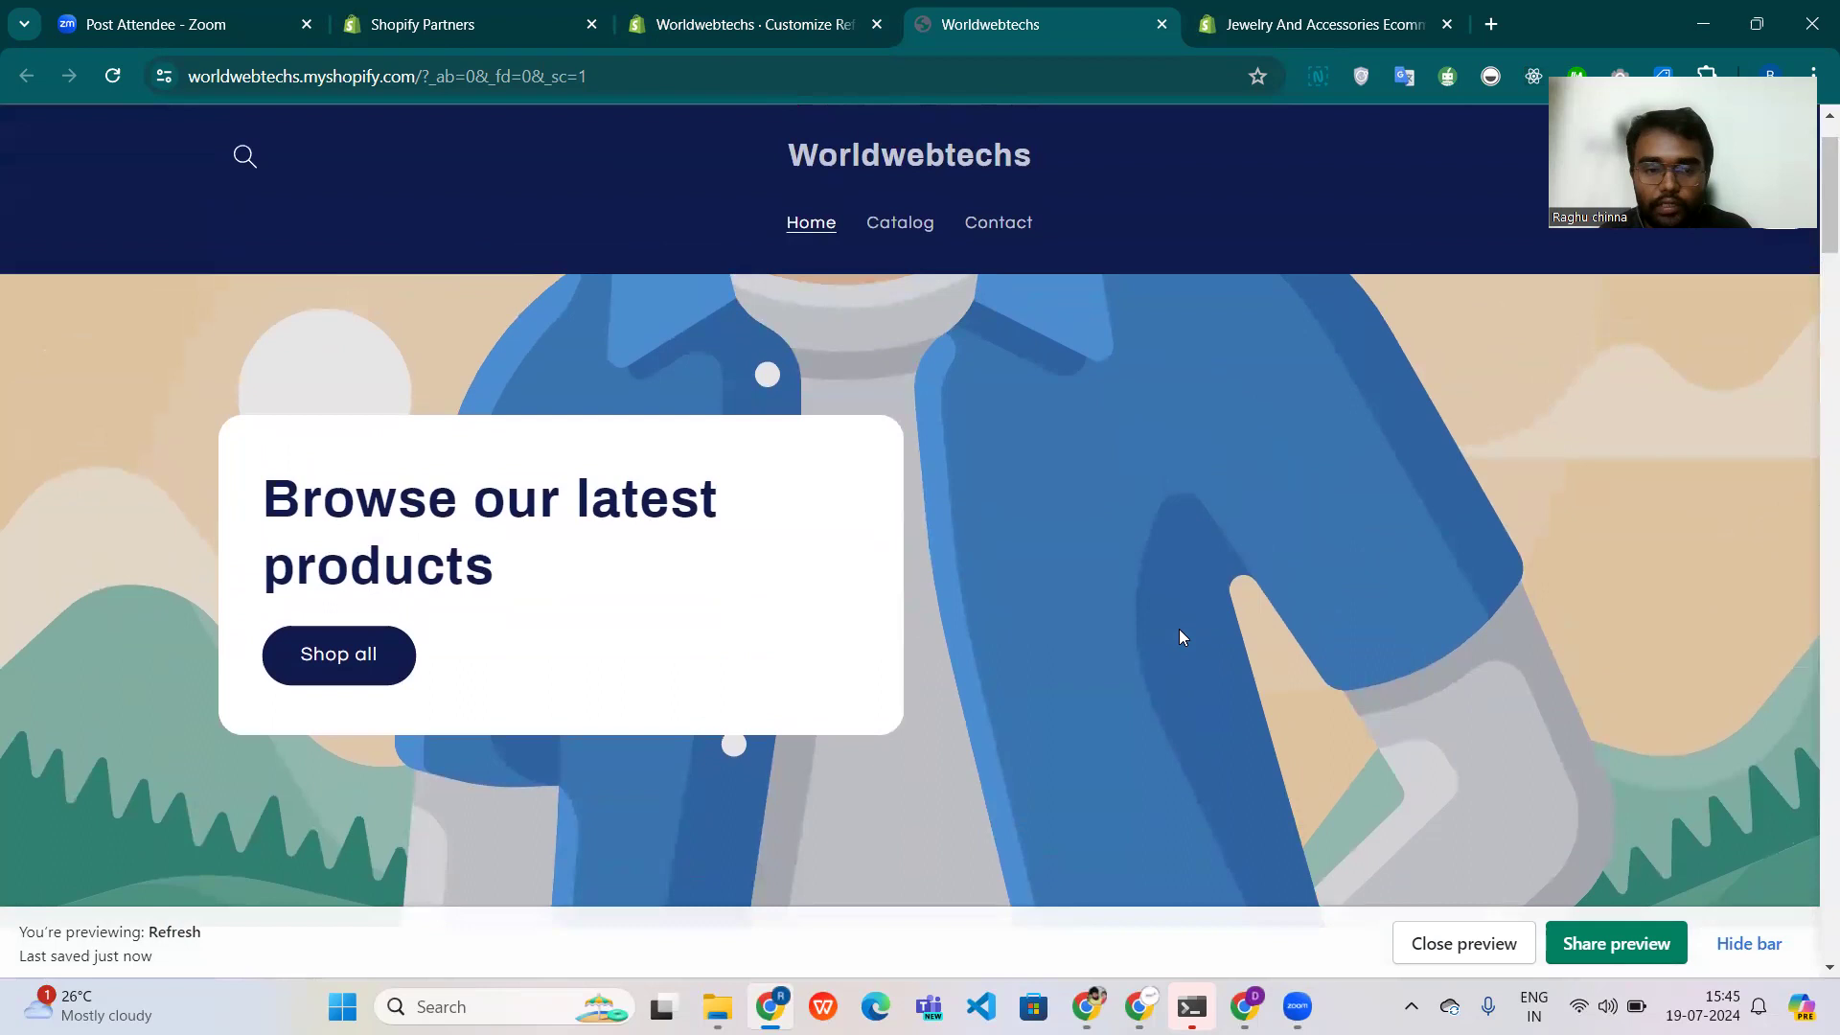
pyautogui.scroll(1, 1178, 629)
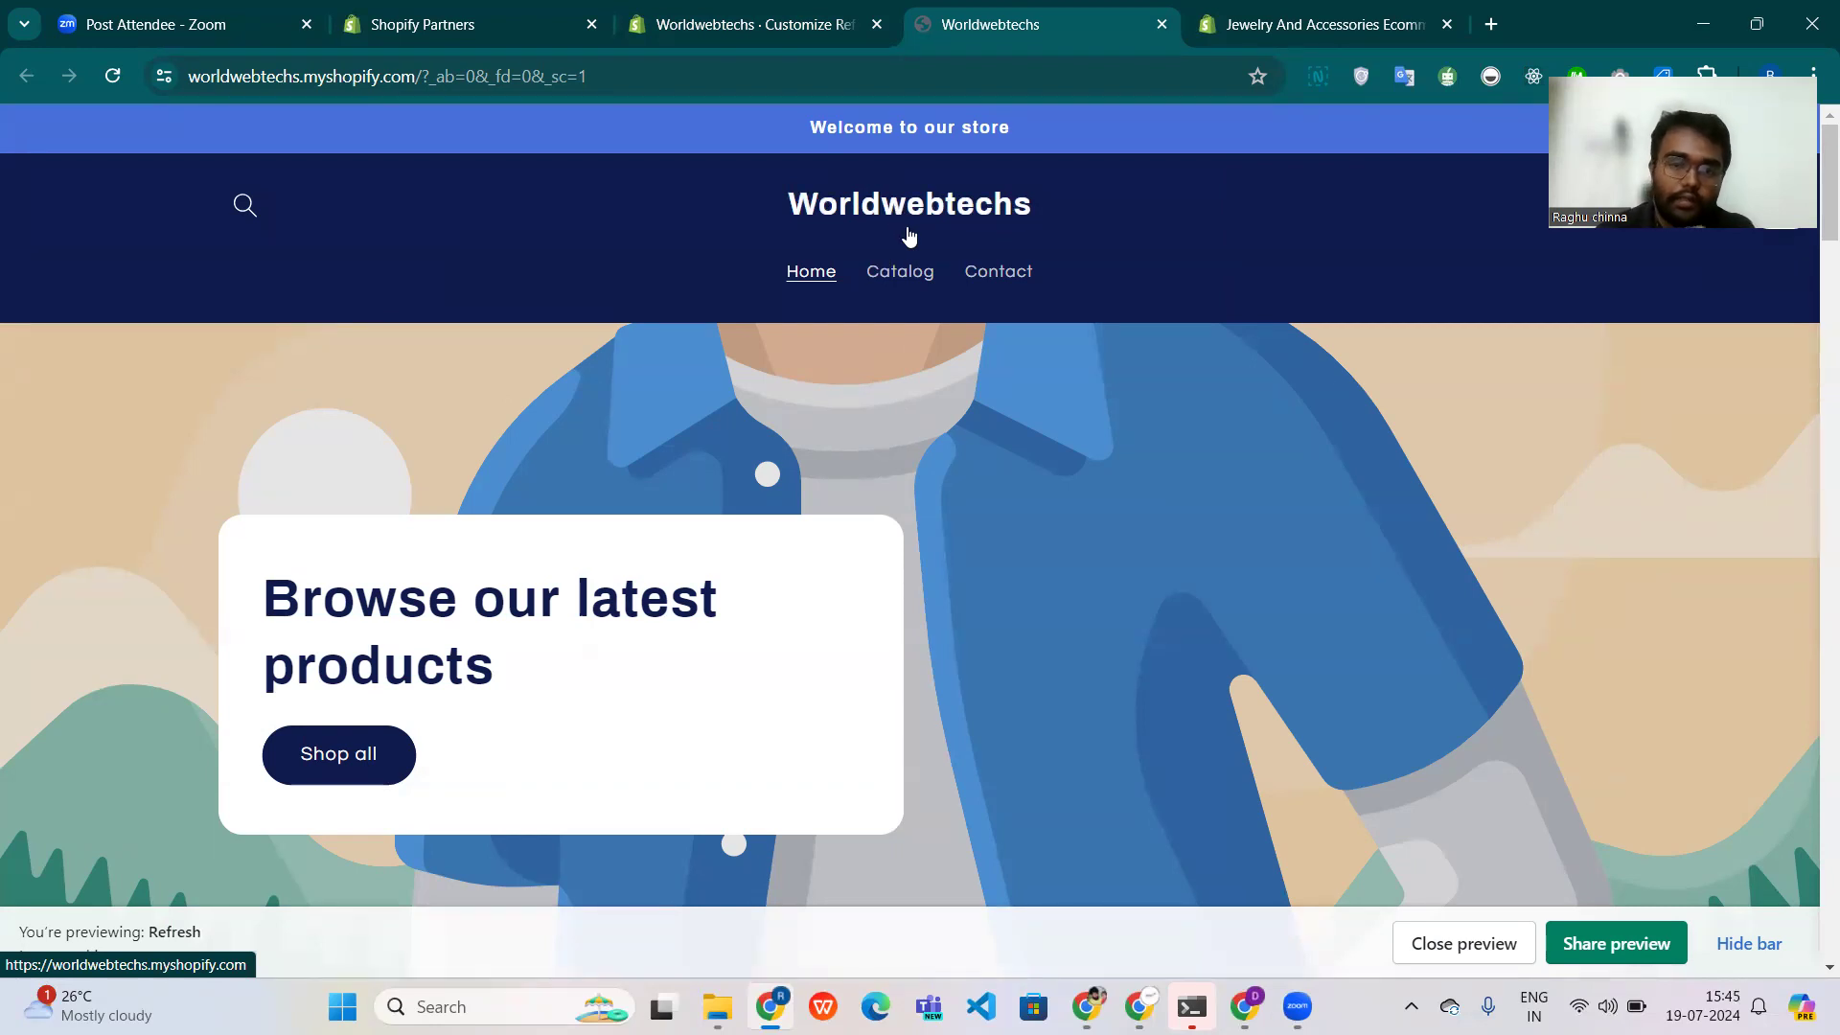
pyautogui.scroll(-6, 913, 506)
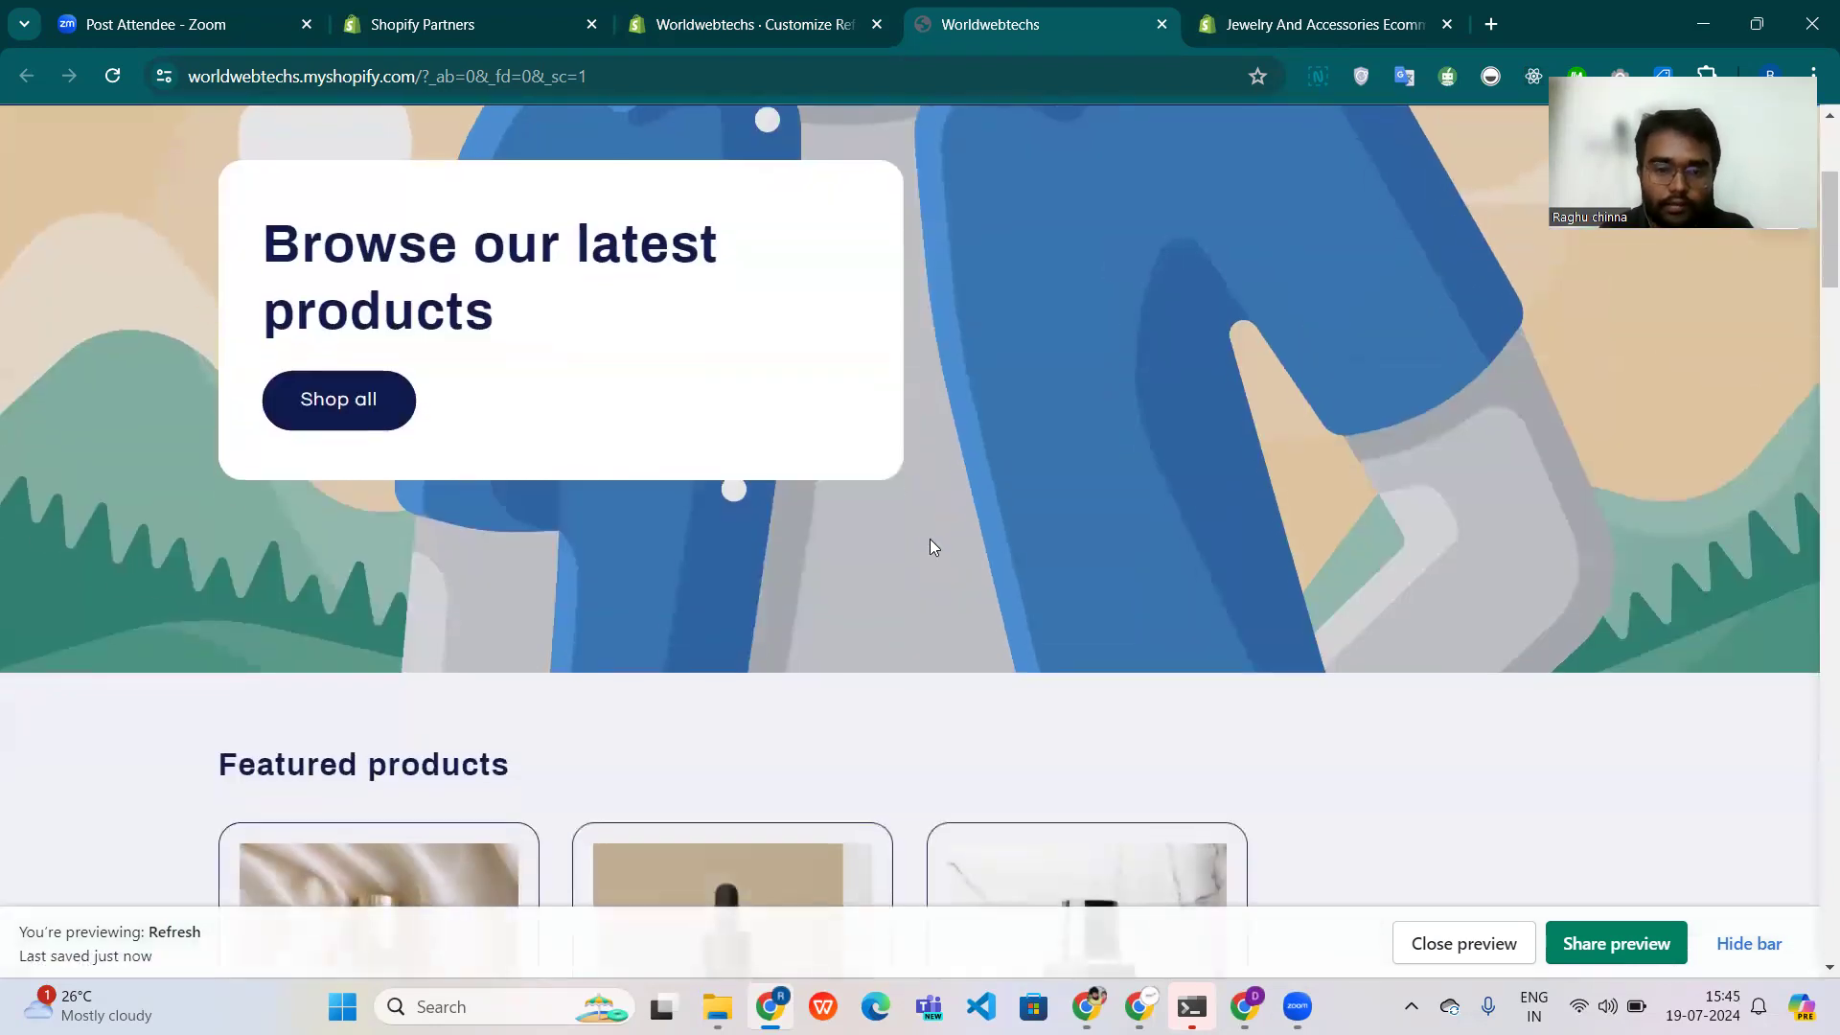
pyautogui.scroll(-10, 1054, 602)
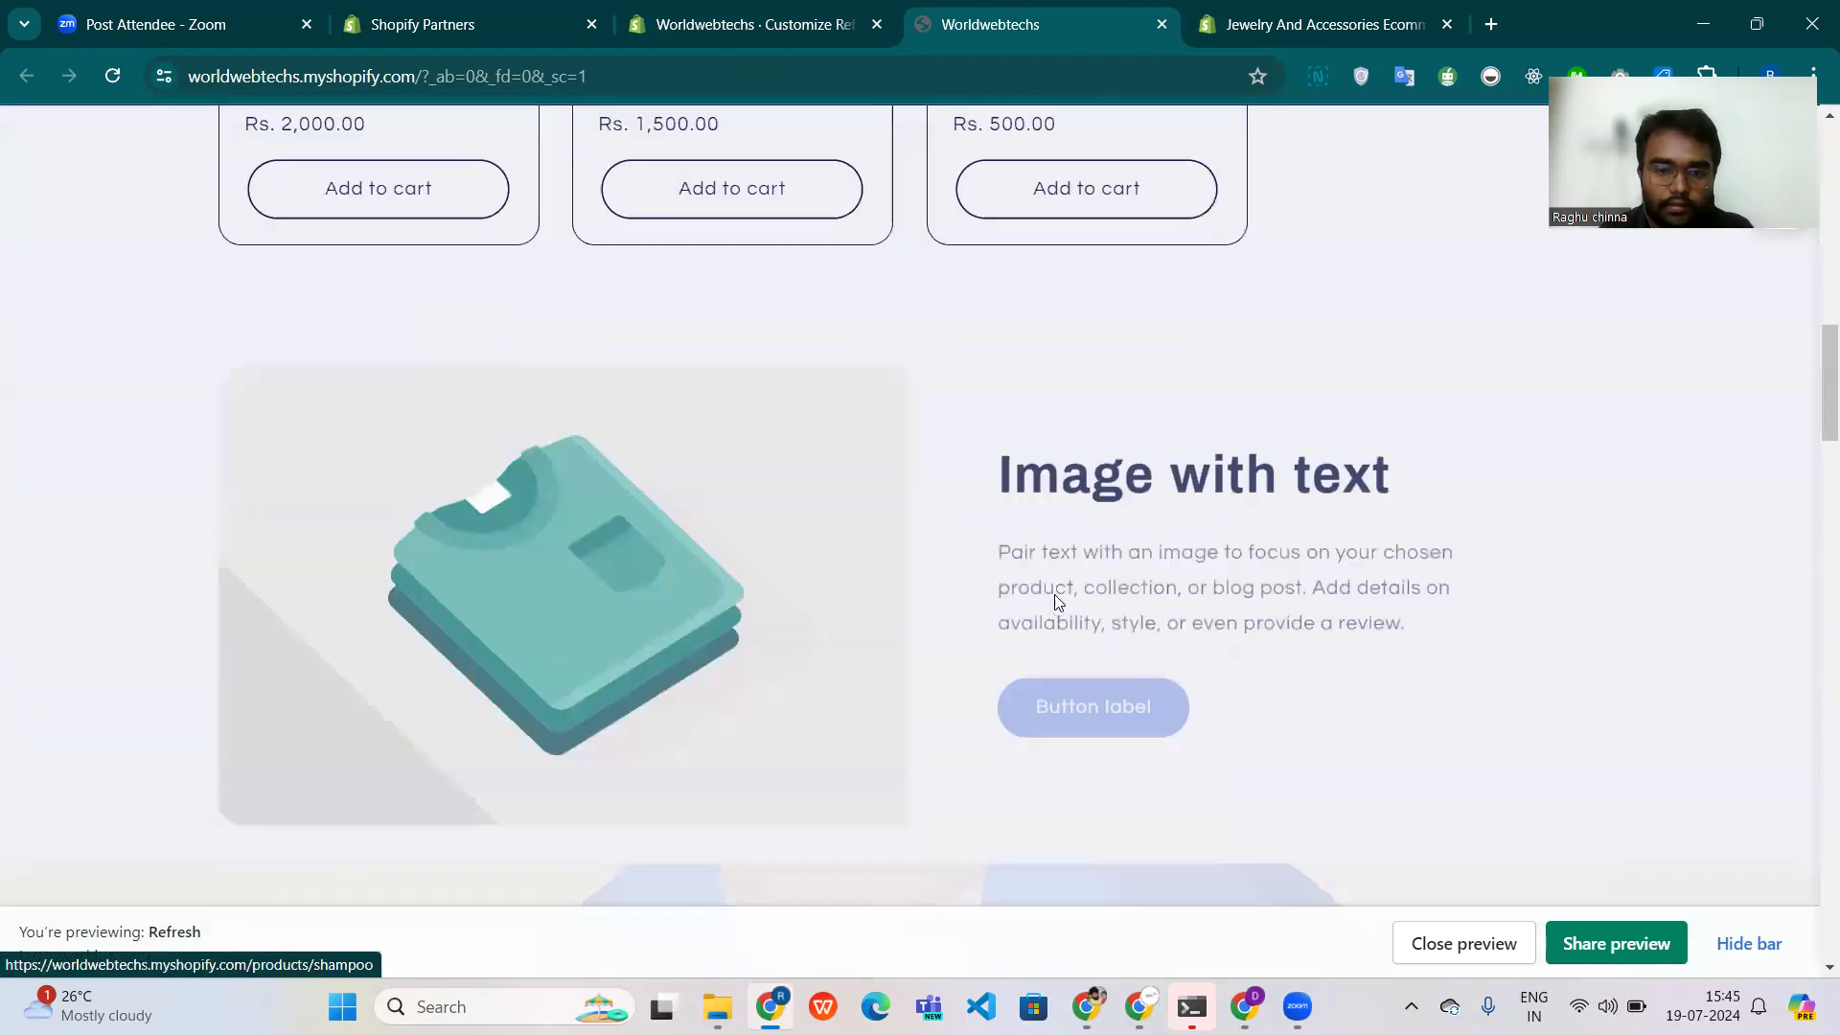
pyautogui.scroll(-15, 1057, 601)
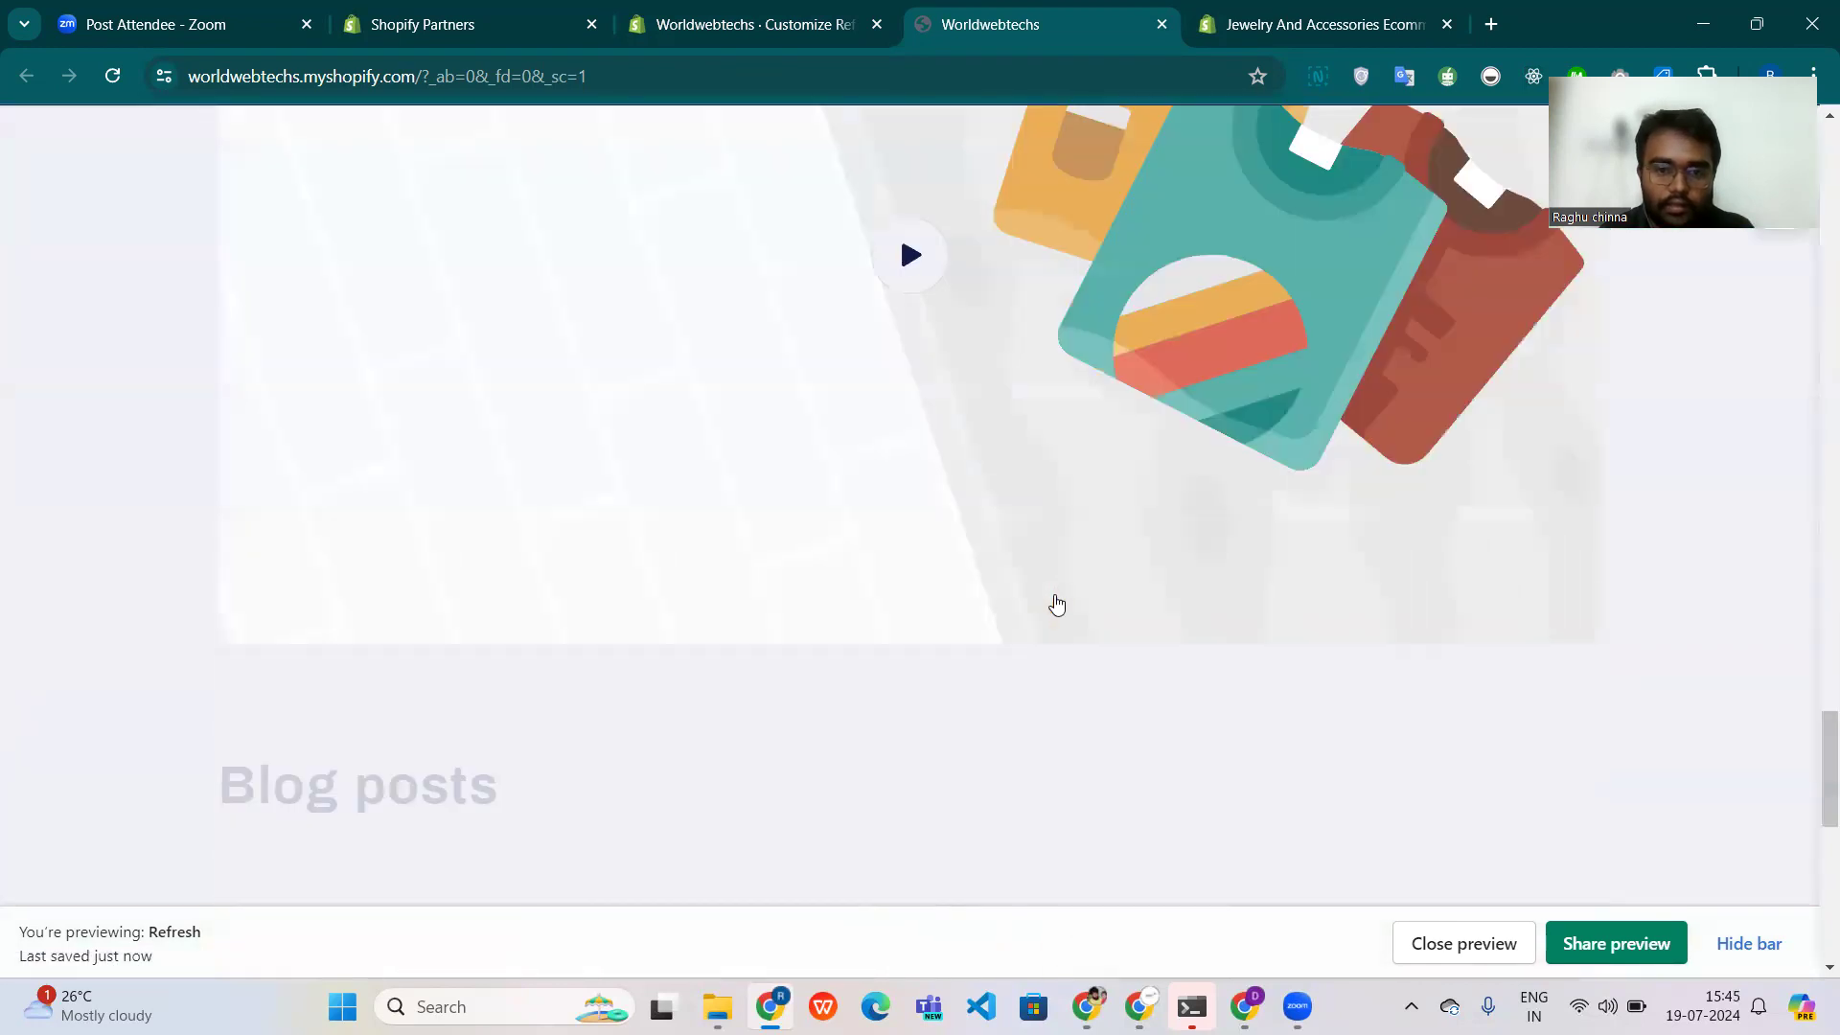
pyautogui.scroll(-6, 1058, 602)
pyautogui.scroll(12, 1058, 602)
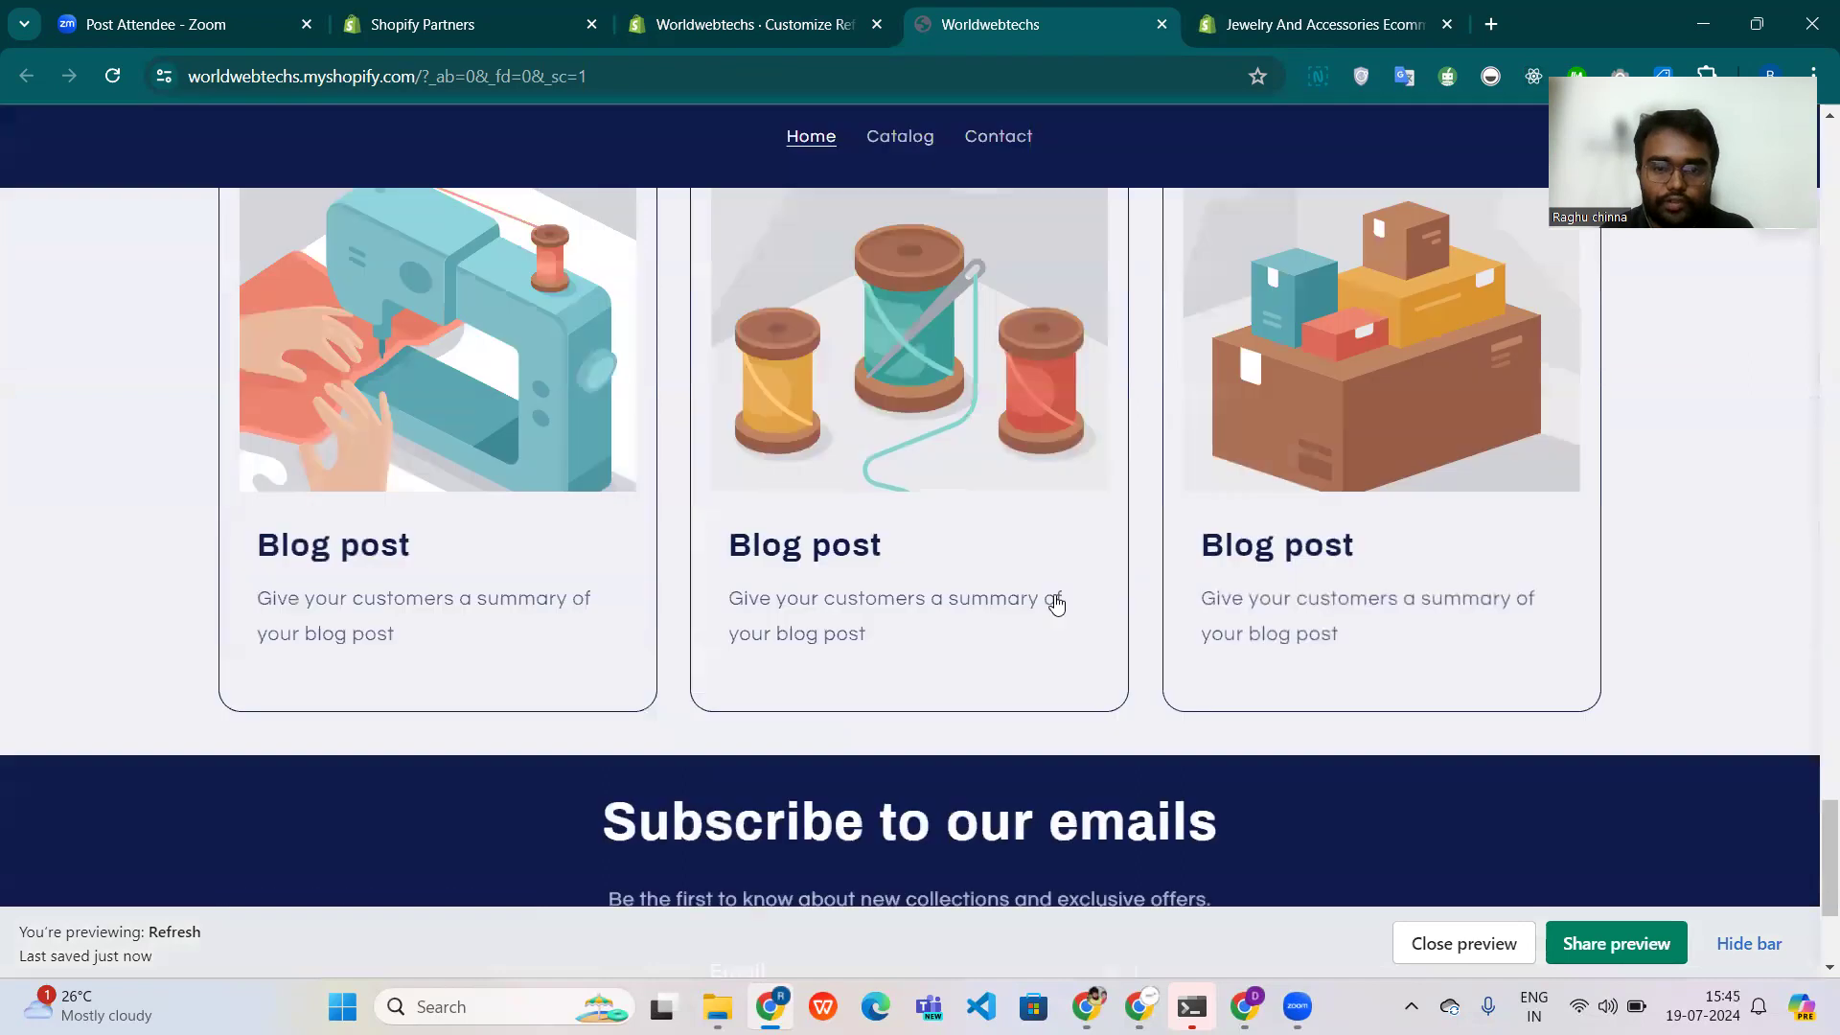
pyautogui.scroll(15, 1058, 602)
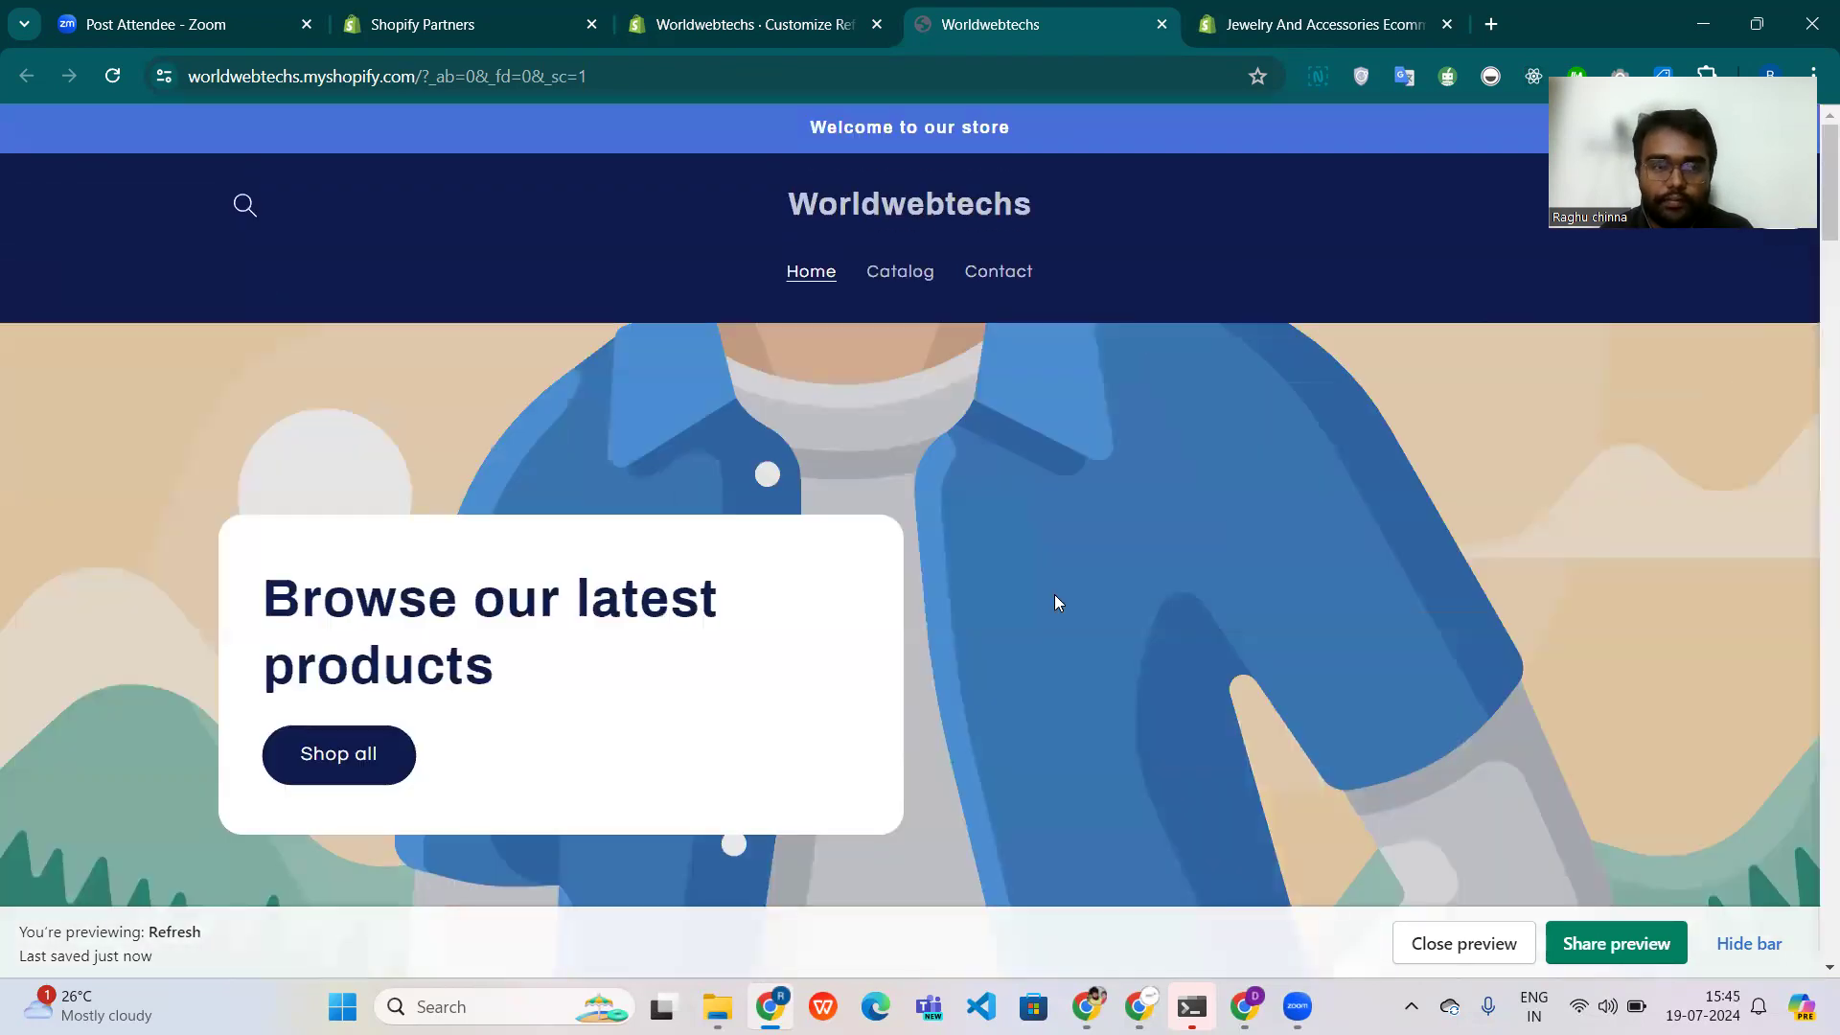
pyautogui.scroll(-10, 1058, 602)
pyautogui.scroll(4, 1058, 602)
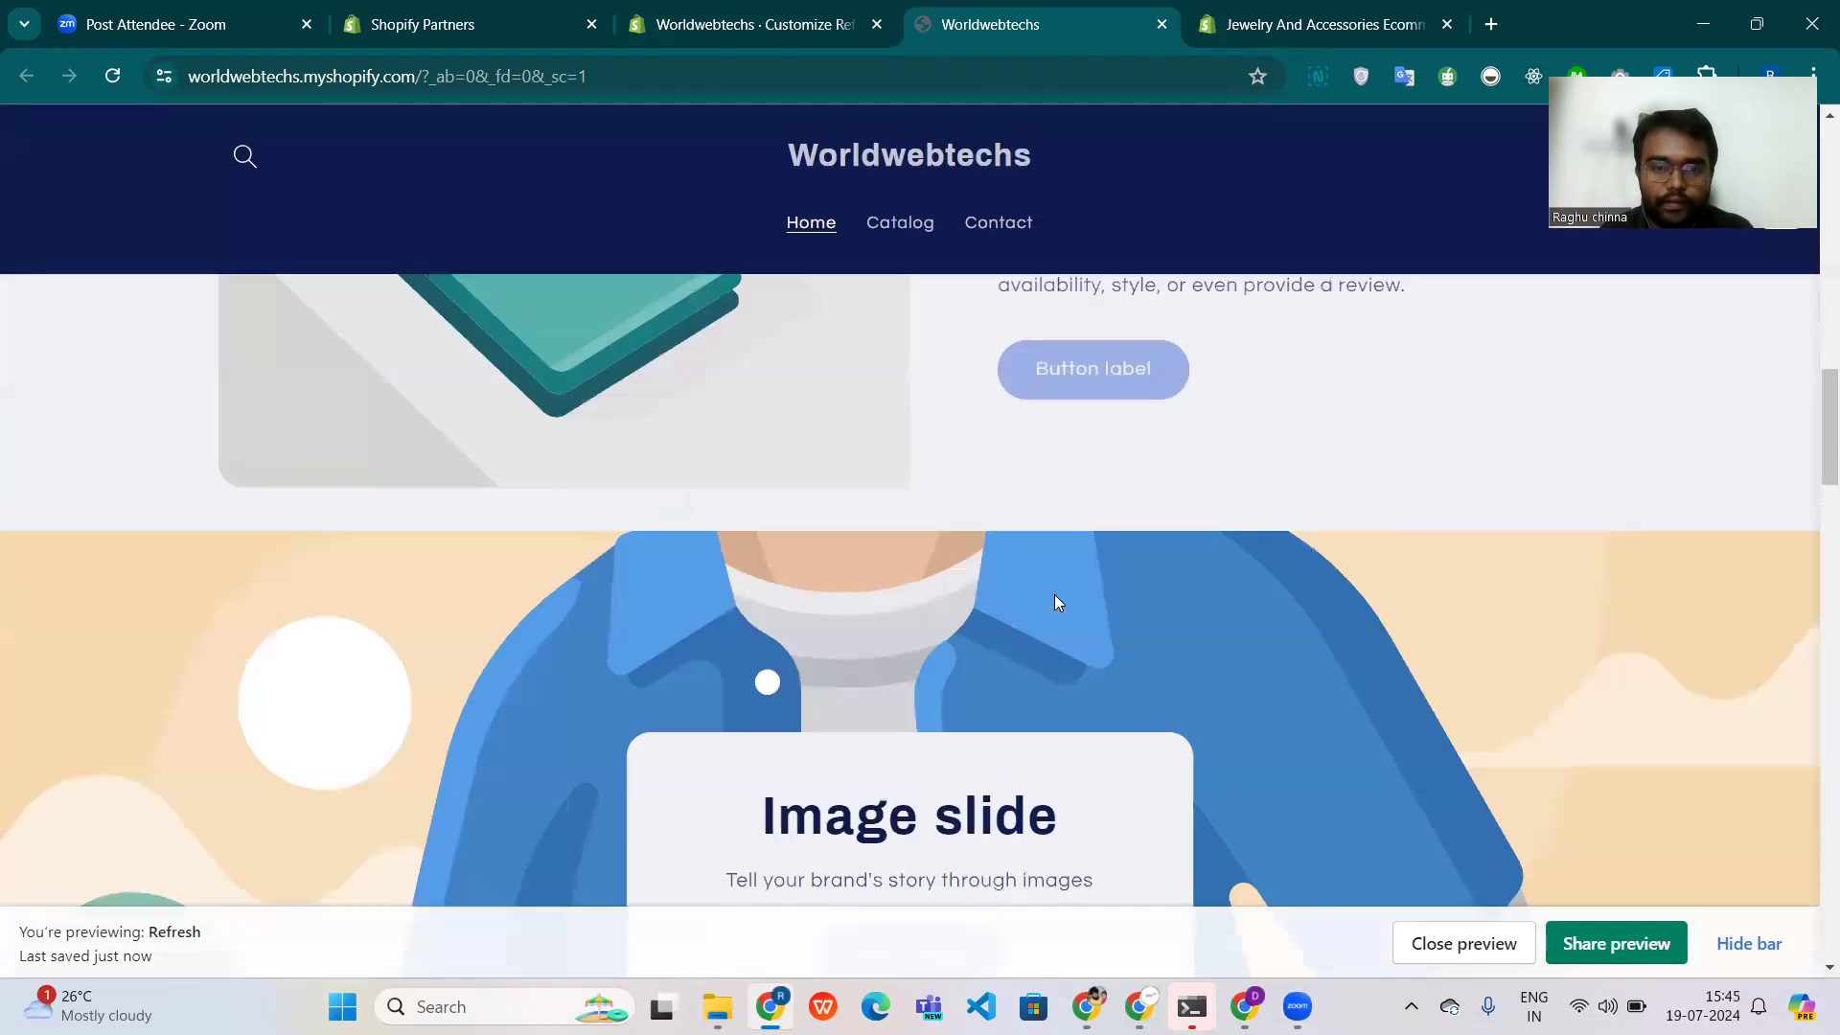
pyautogui.scroll(8, 1054, 594)
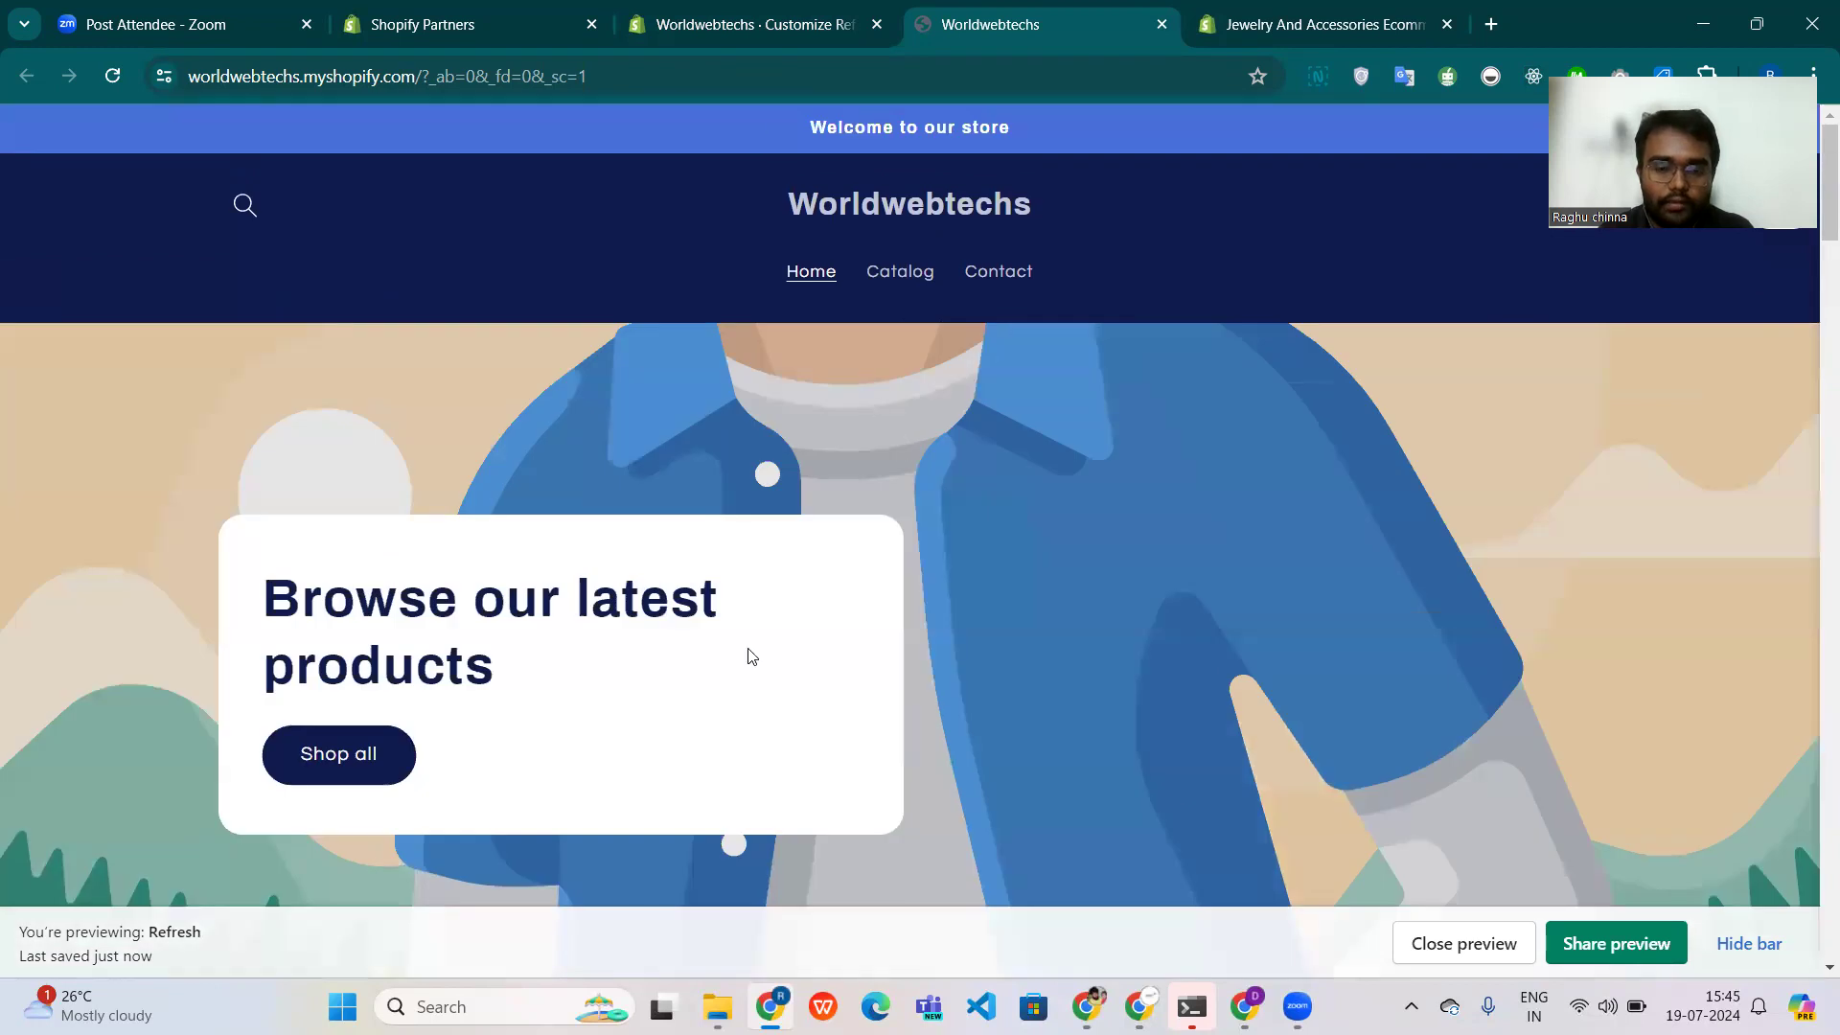
# Switch from the storefront preview back to the theme editor and open the Default product template.
pyautogui.scroll(-7, 751, 657)
pyautogui.scroll(7, 751, 657)
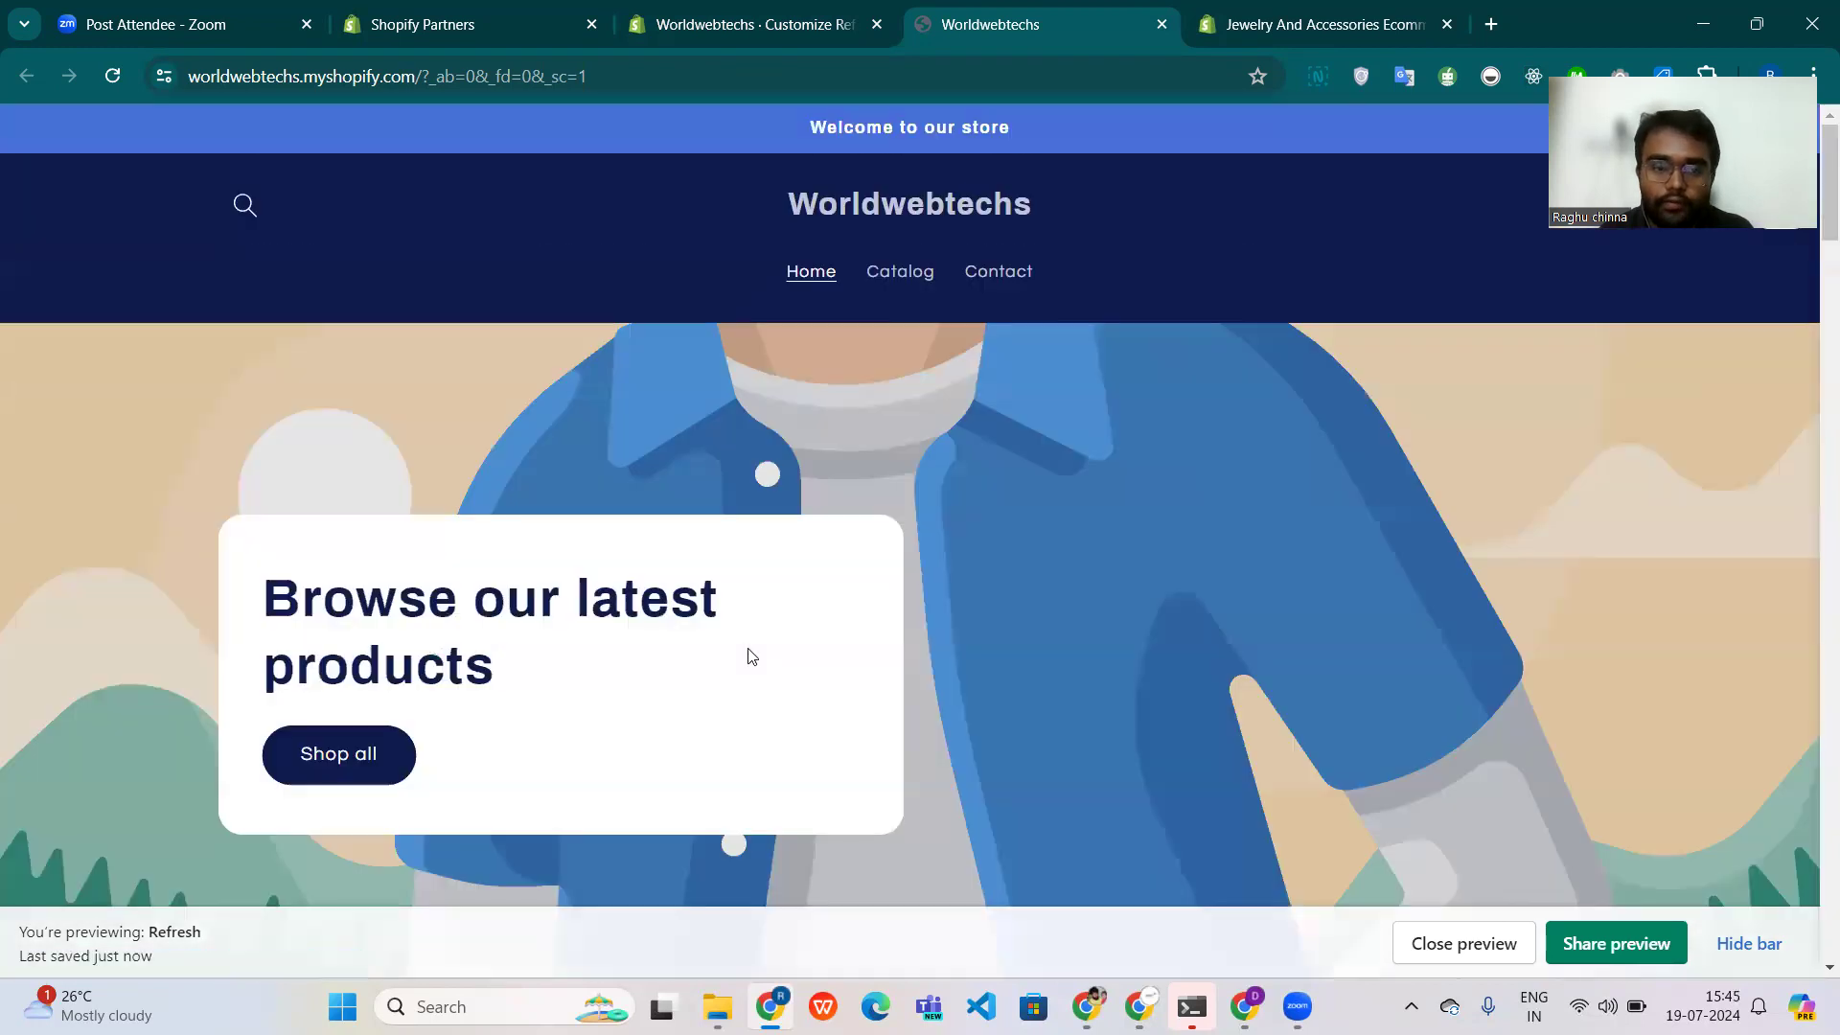
pyautogui.click(671, 34)
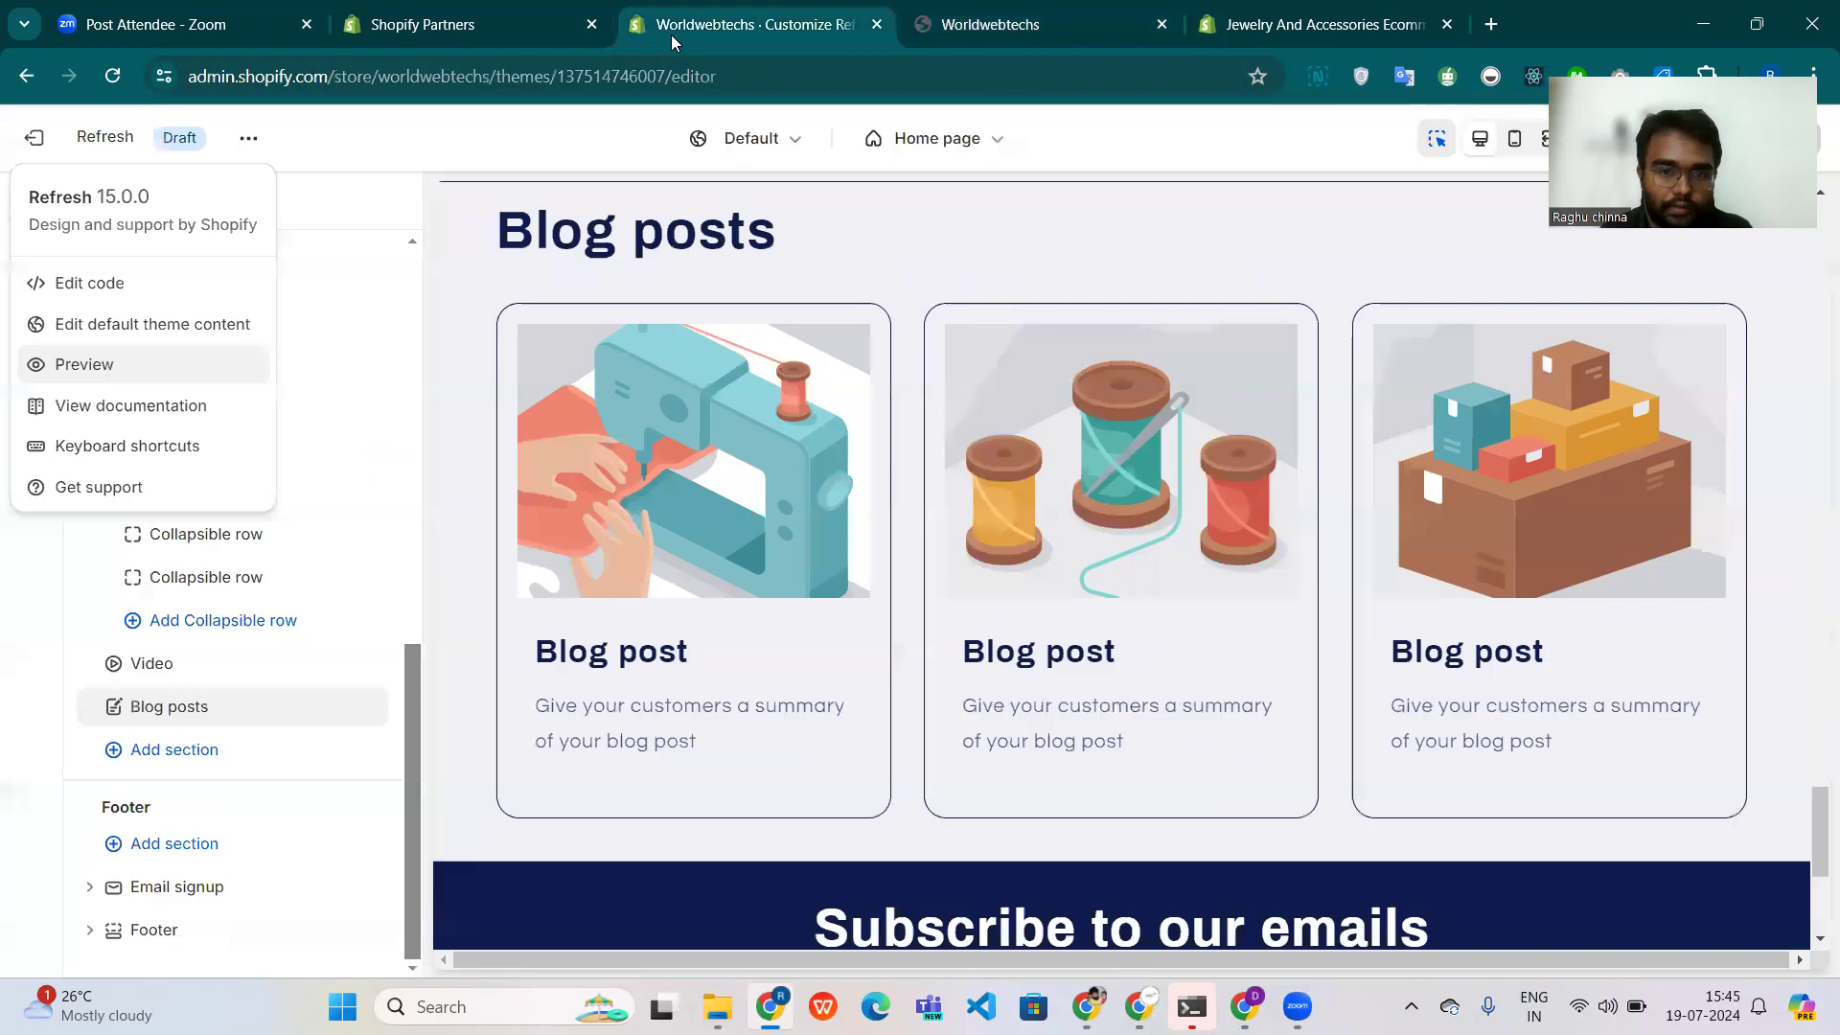
pyautogui.scroll(5, 941, 469)
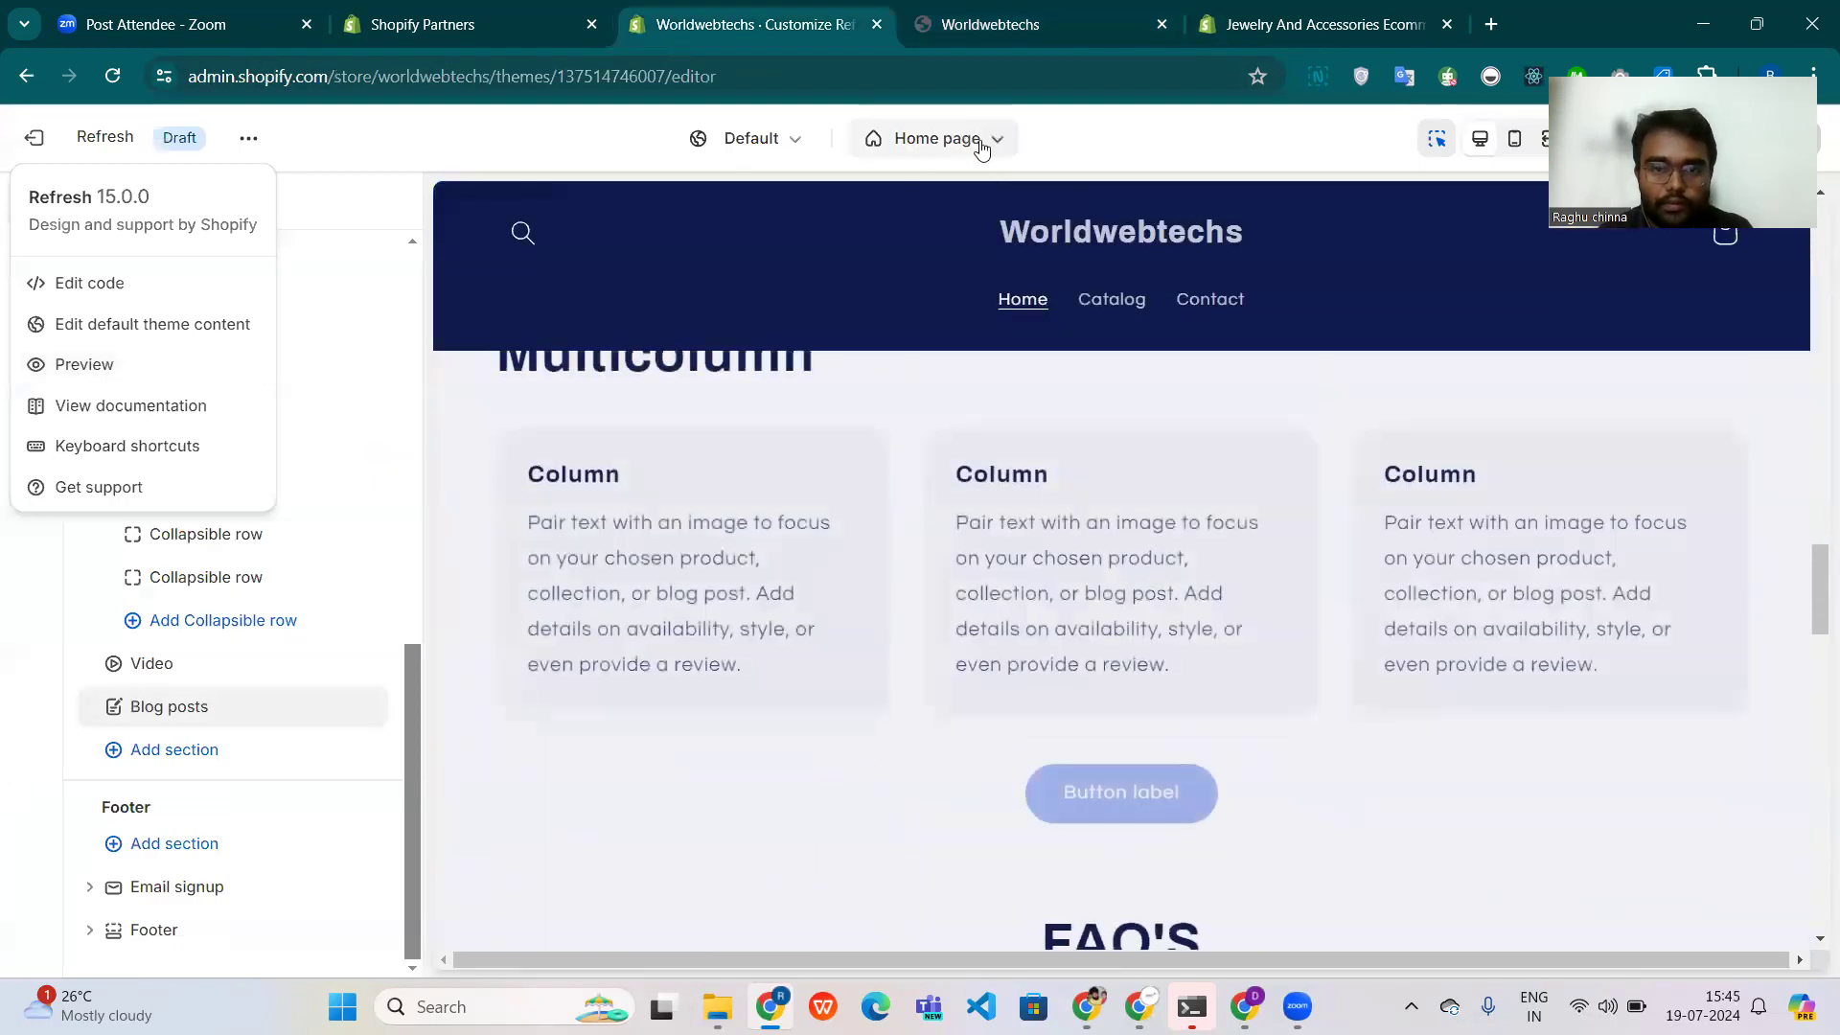
pyautogui.click(915, 140)
pyautogui.click(897, 286)
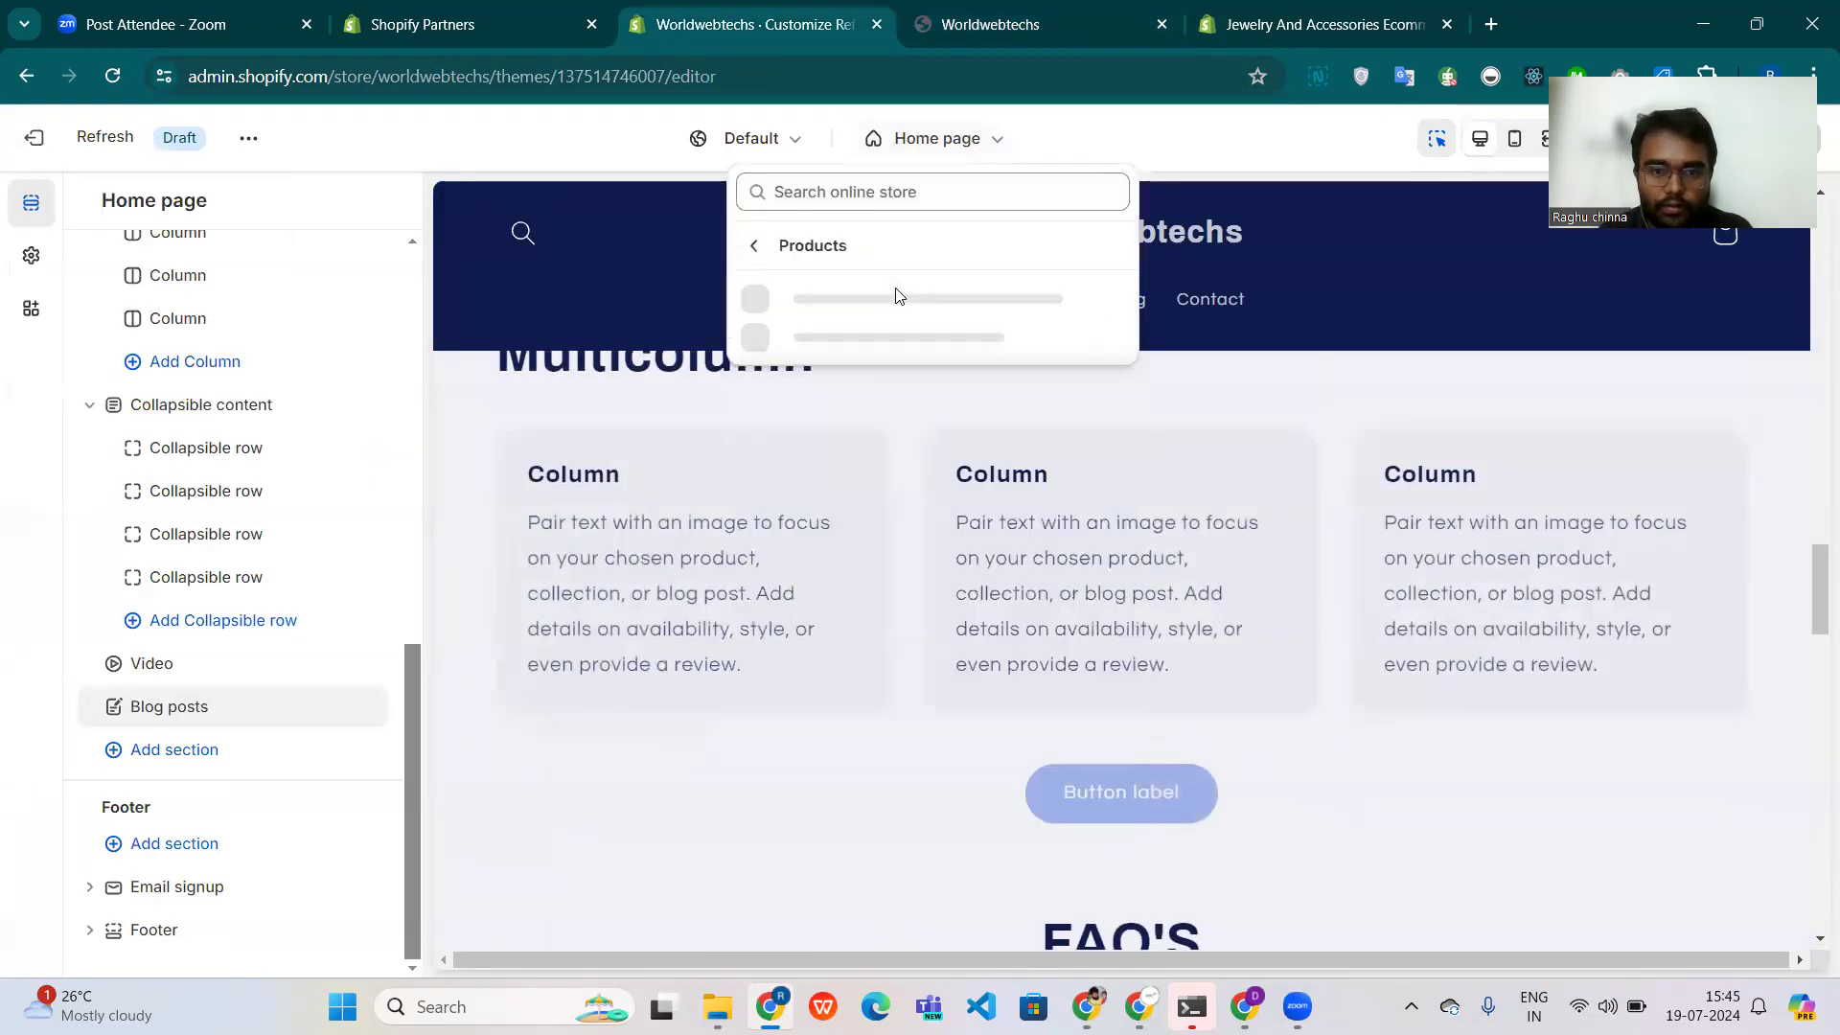
pyautogui.click(922, 318)
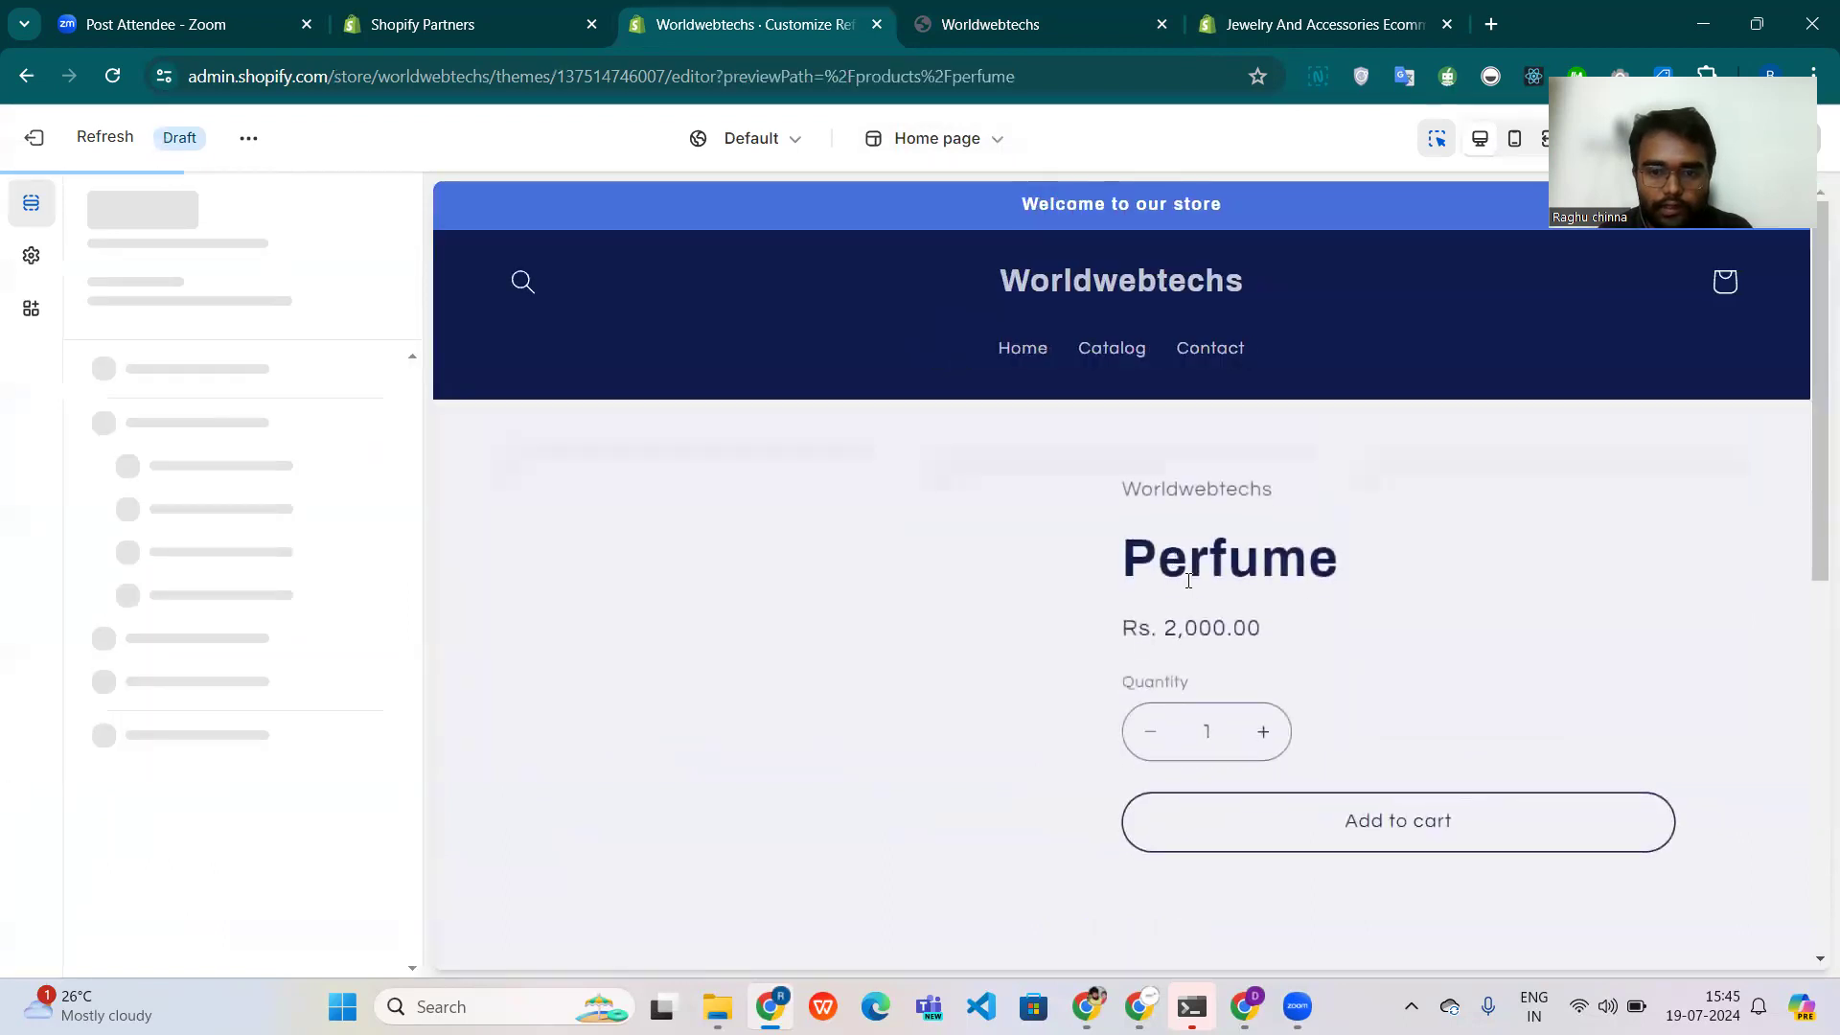
# Review the Perfume product page and add a Complementary products block below Share in the Product information section.
pyautogui.scroll(-4, 1061, 662)
pyautogui.scroll(-3, 1061, 661)
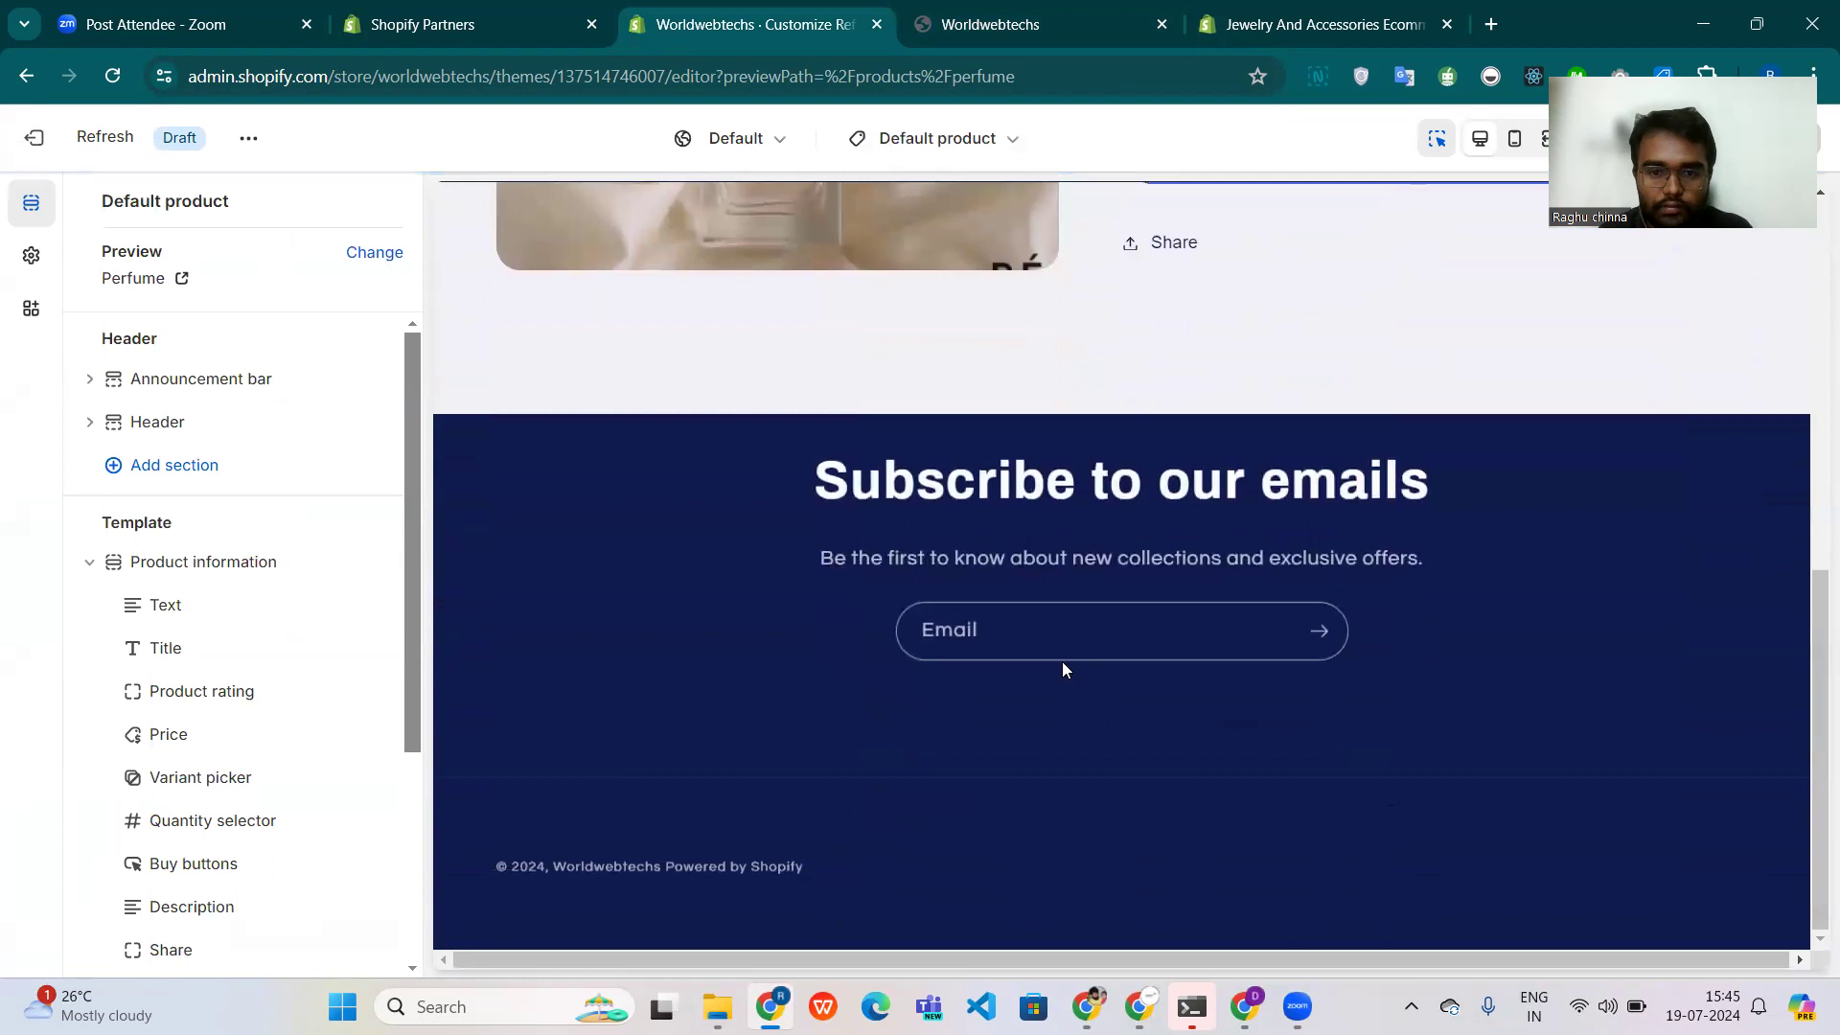
pyautogui.scroll(7, 1062, 661)
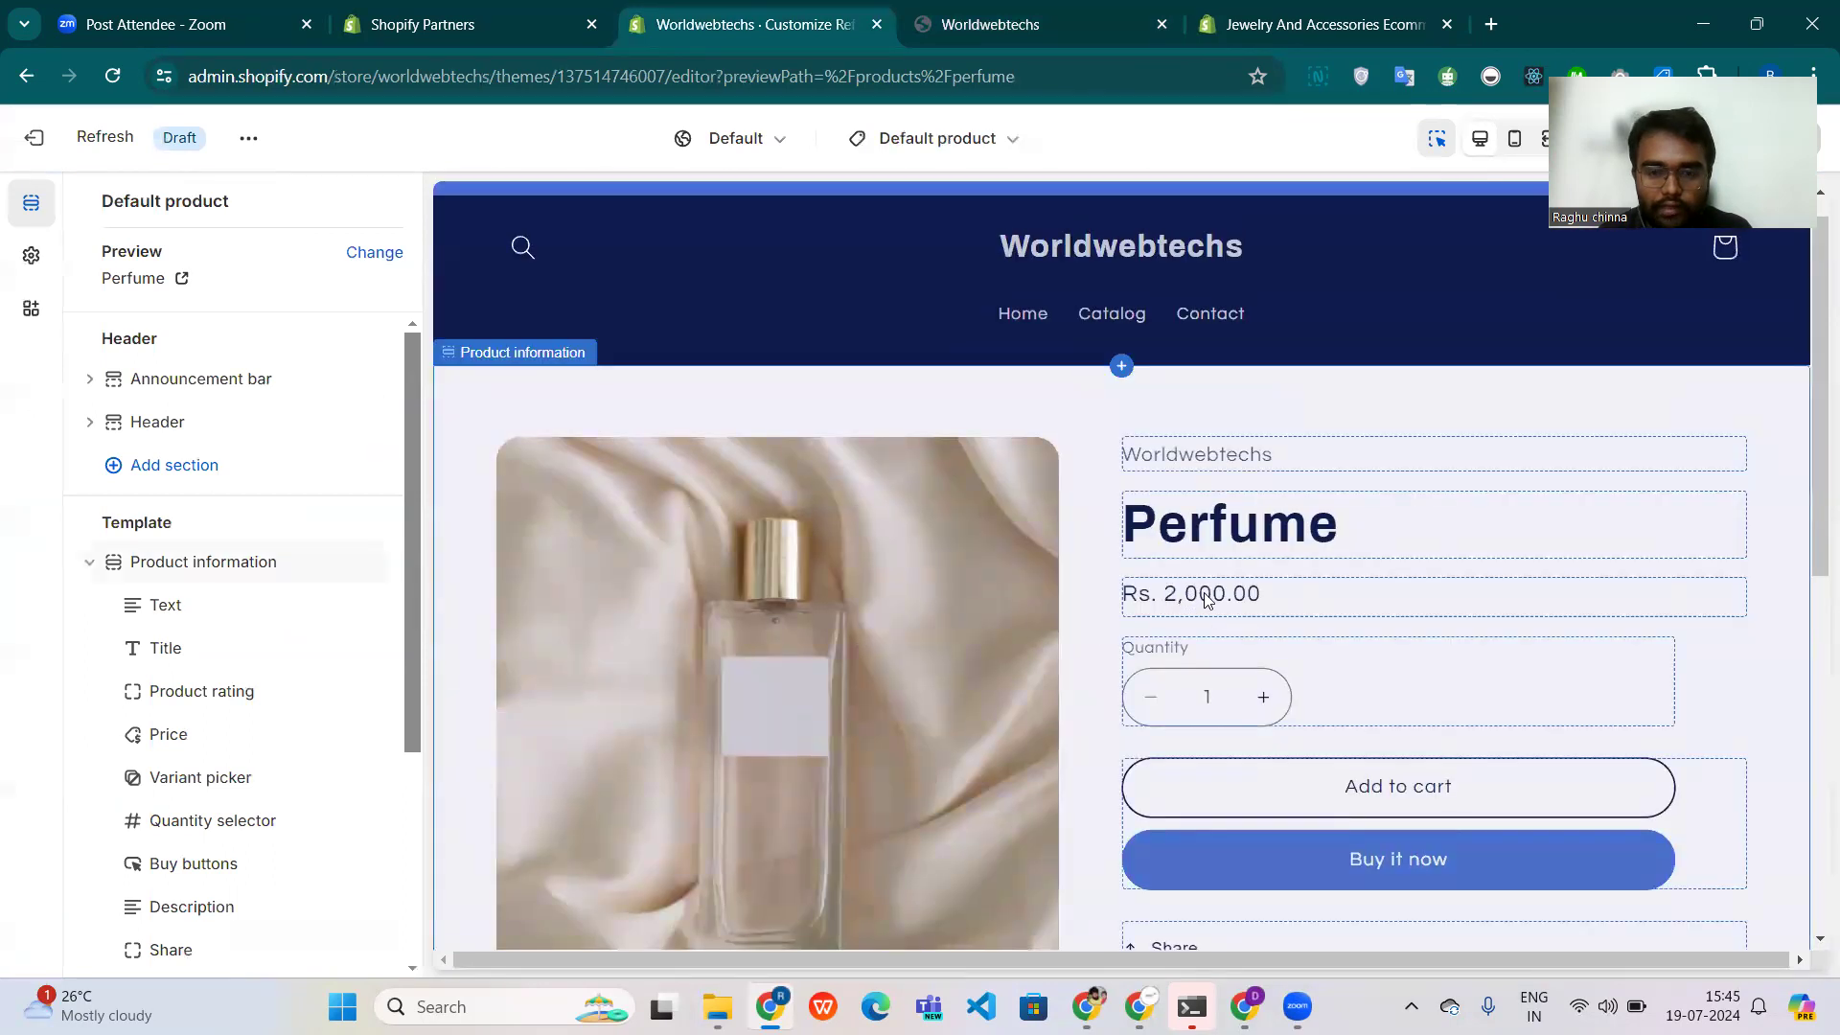
pyautogui.scroll(-2, 776, 611)
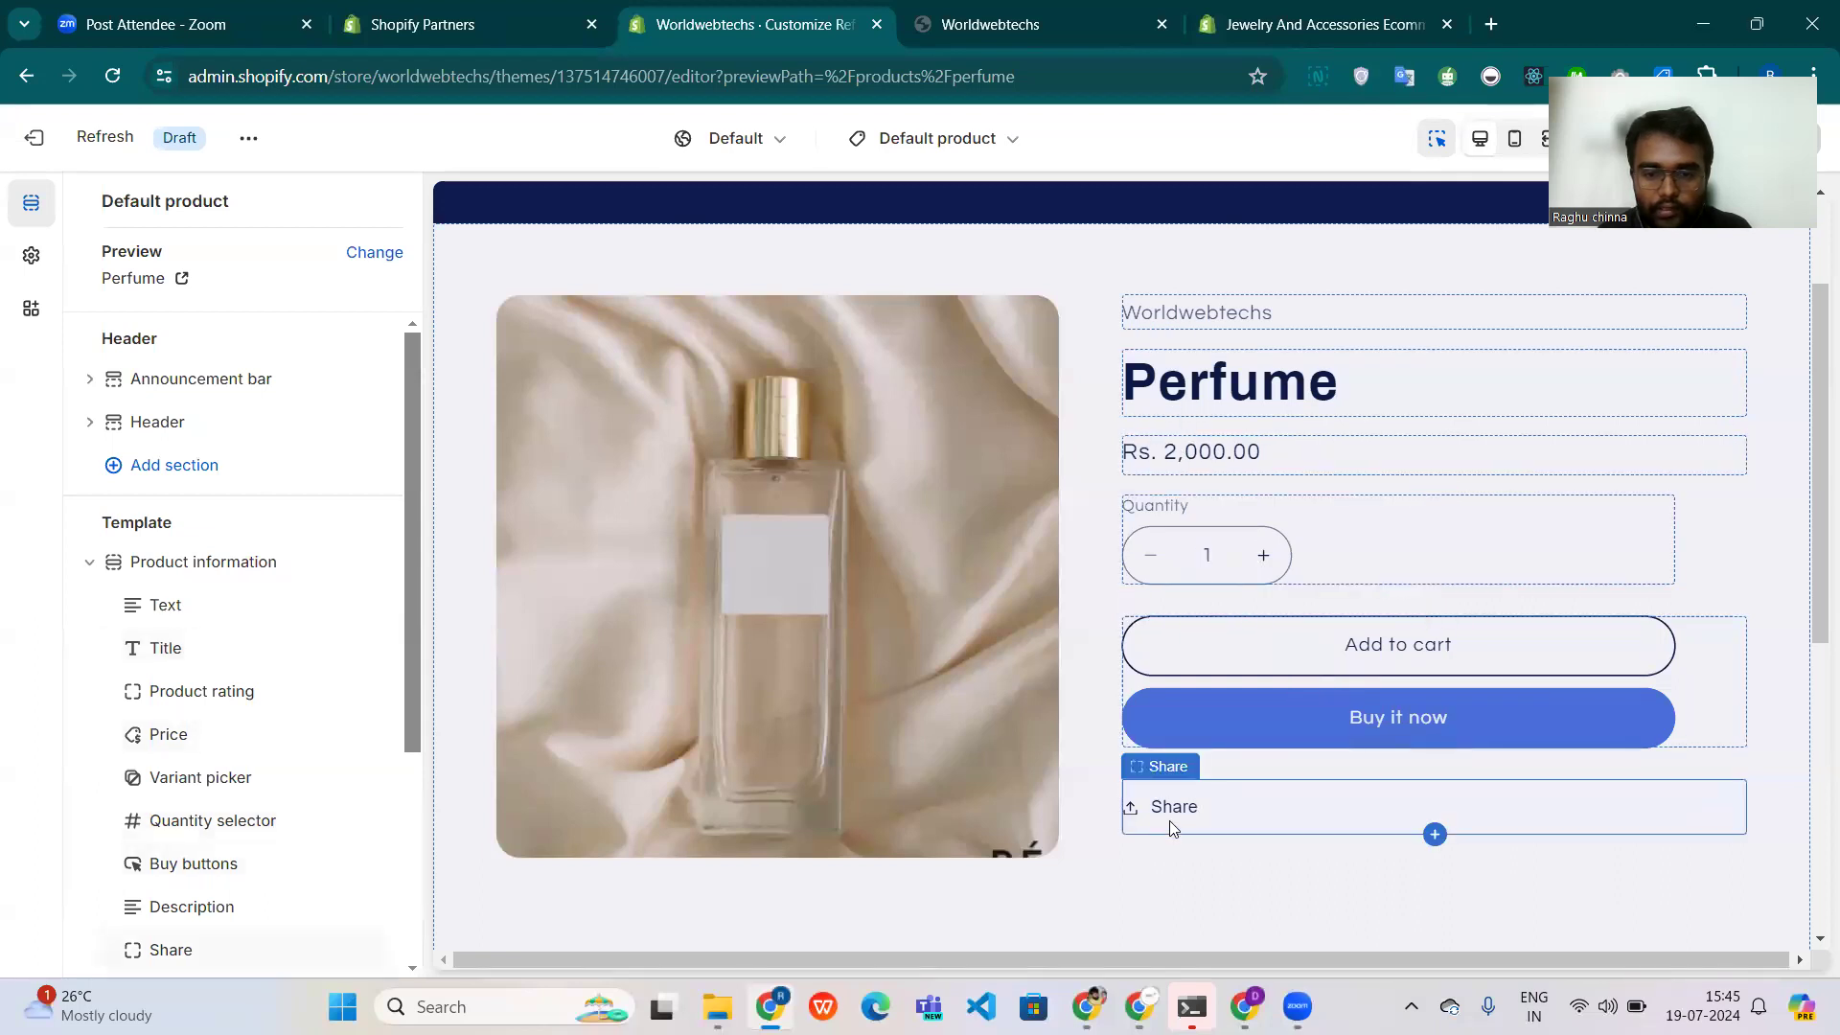
pyautogui.scroll(-3, 196, 783)
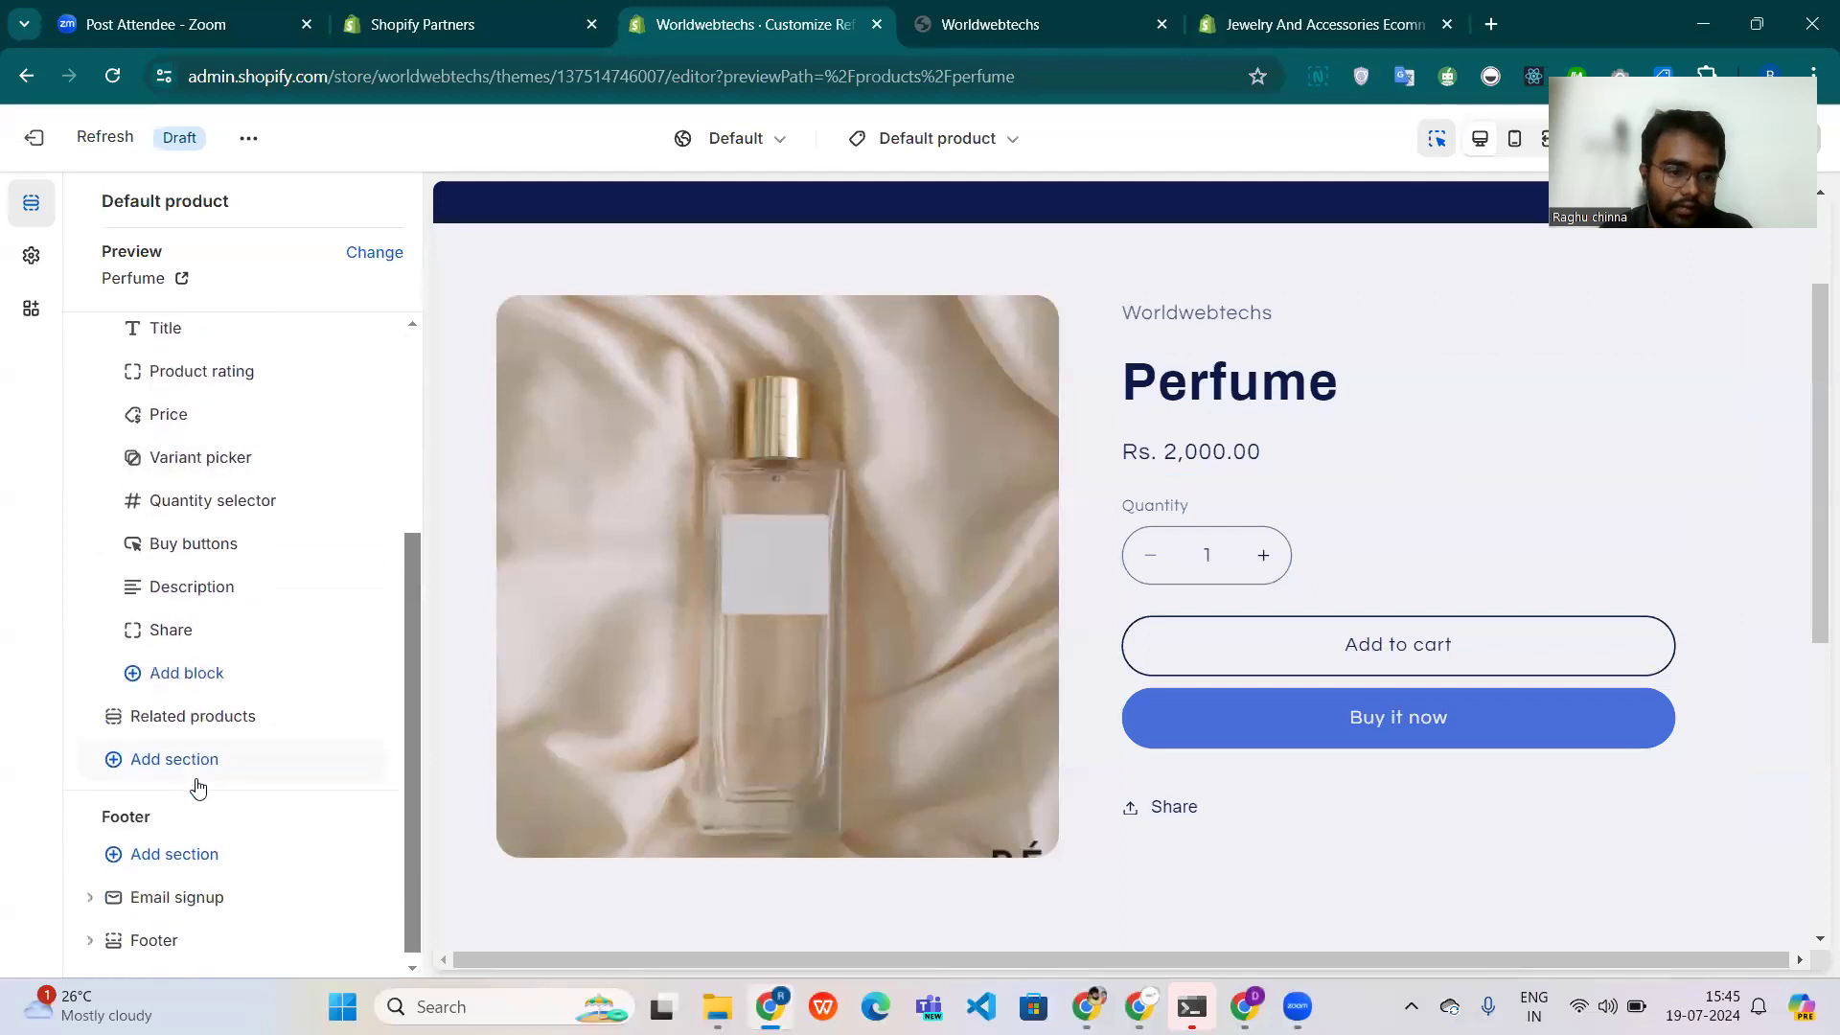
pyautogui.click(189, 673)
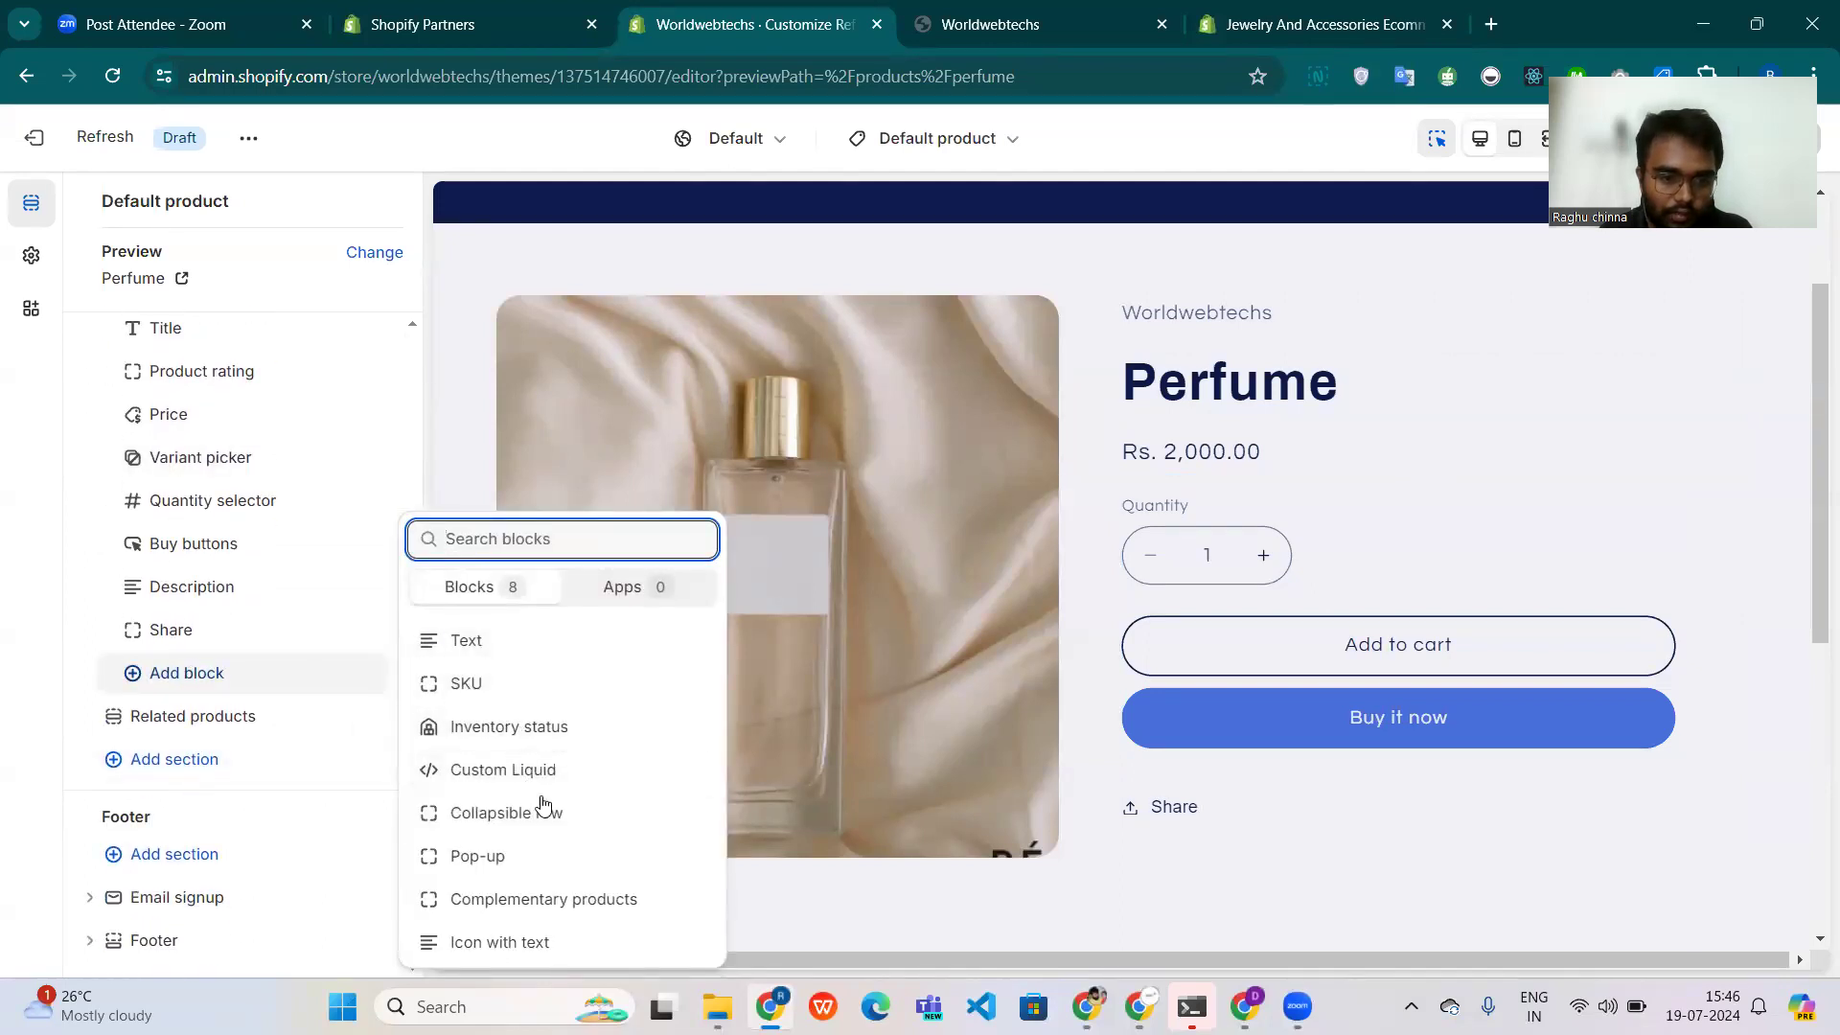
pyautogui.click(580, 911)
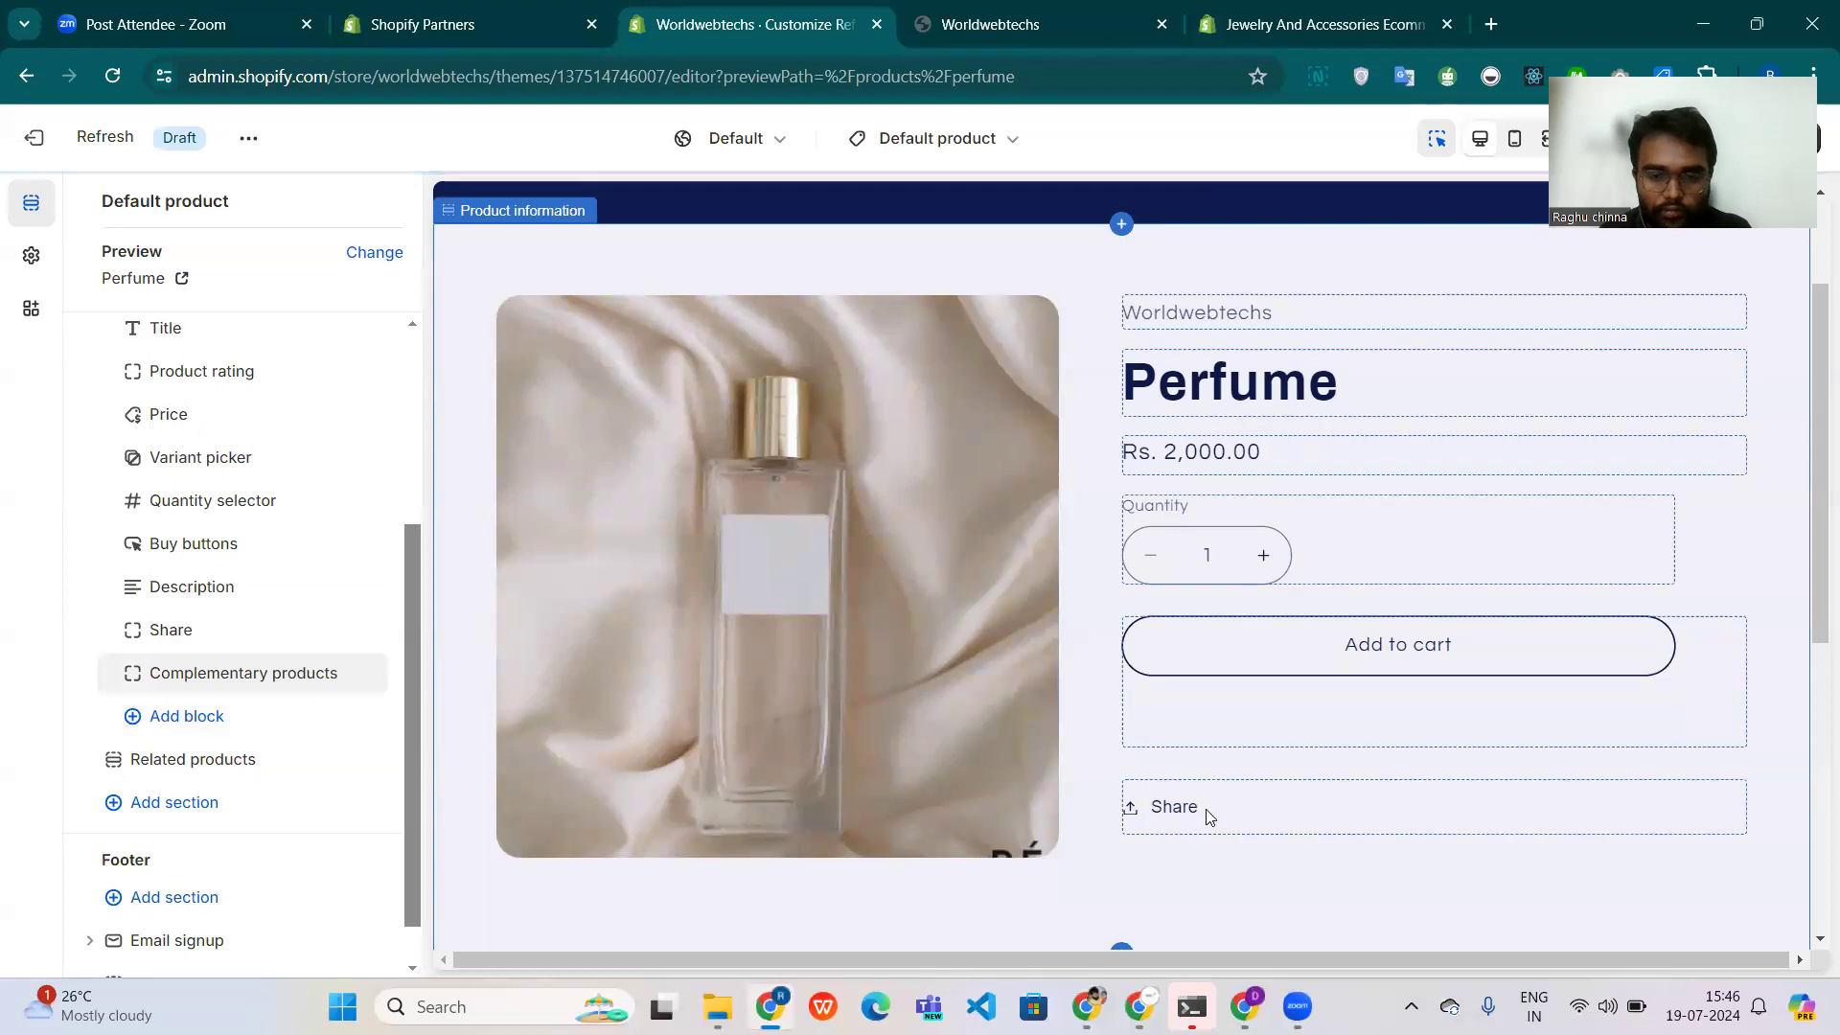
pyautogui.scroll(-3, 1243, 738)
pyautogui.scroll(2, 1244, 738)
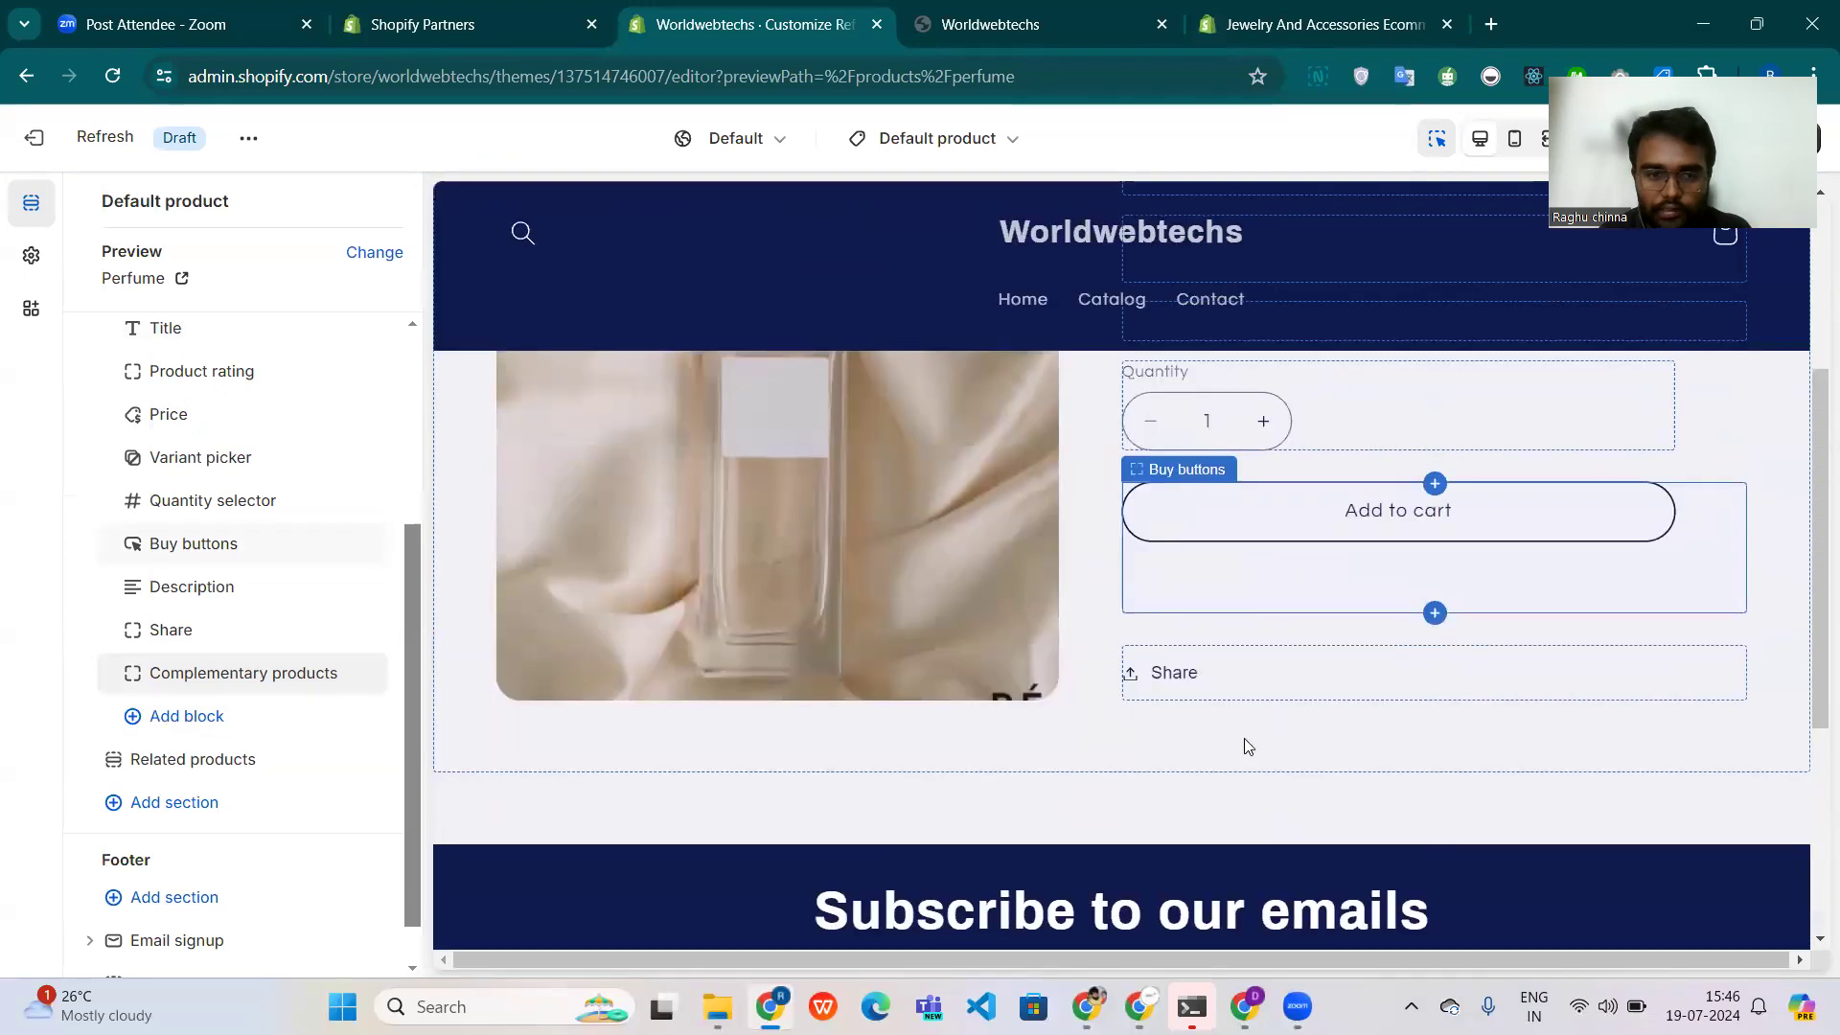
pyautogui.scroll(1, 1295, 556)
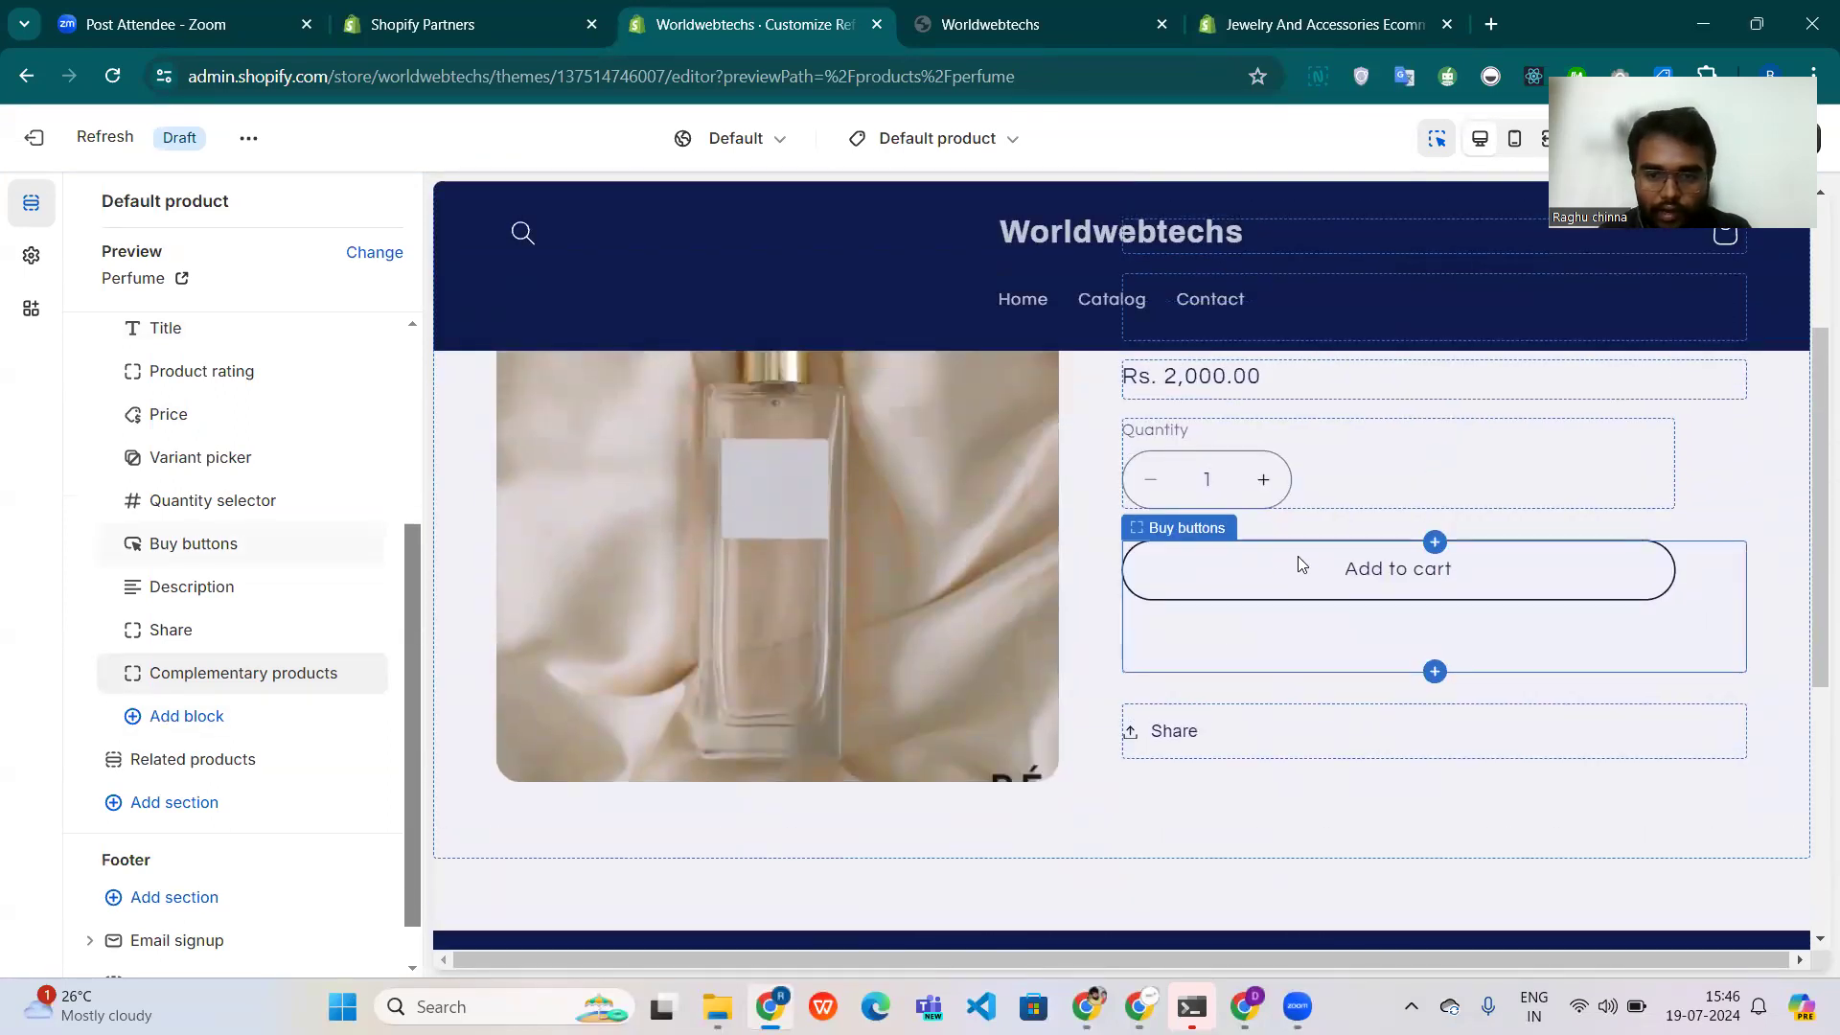
# Set the Complementary products block's pagination style to Dots and return to the product template's section list.
pyautogui.click(246, 674)
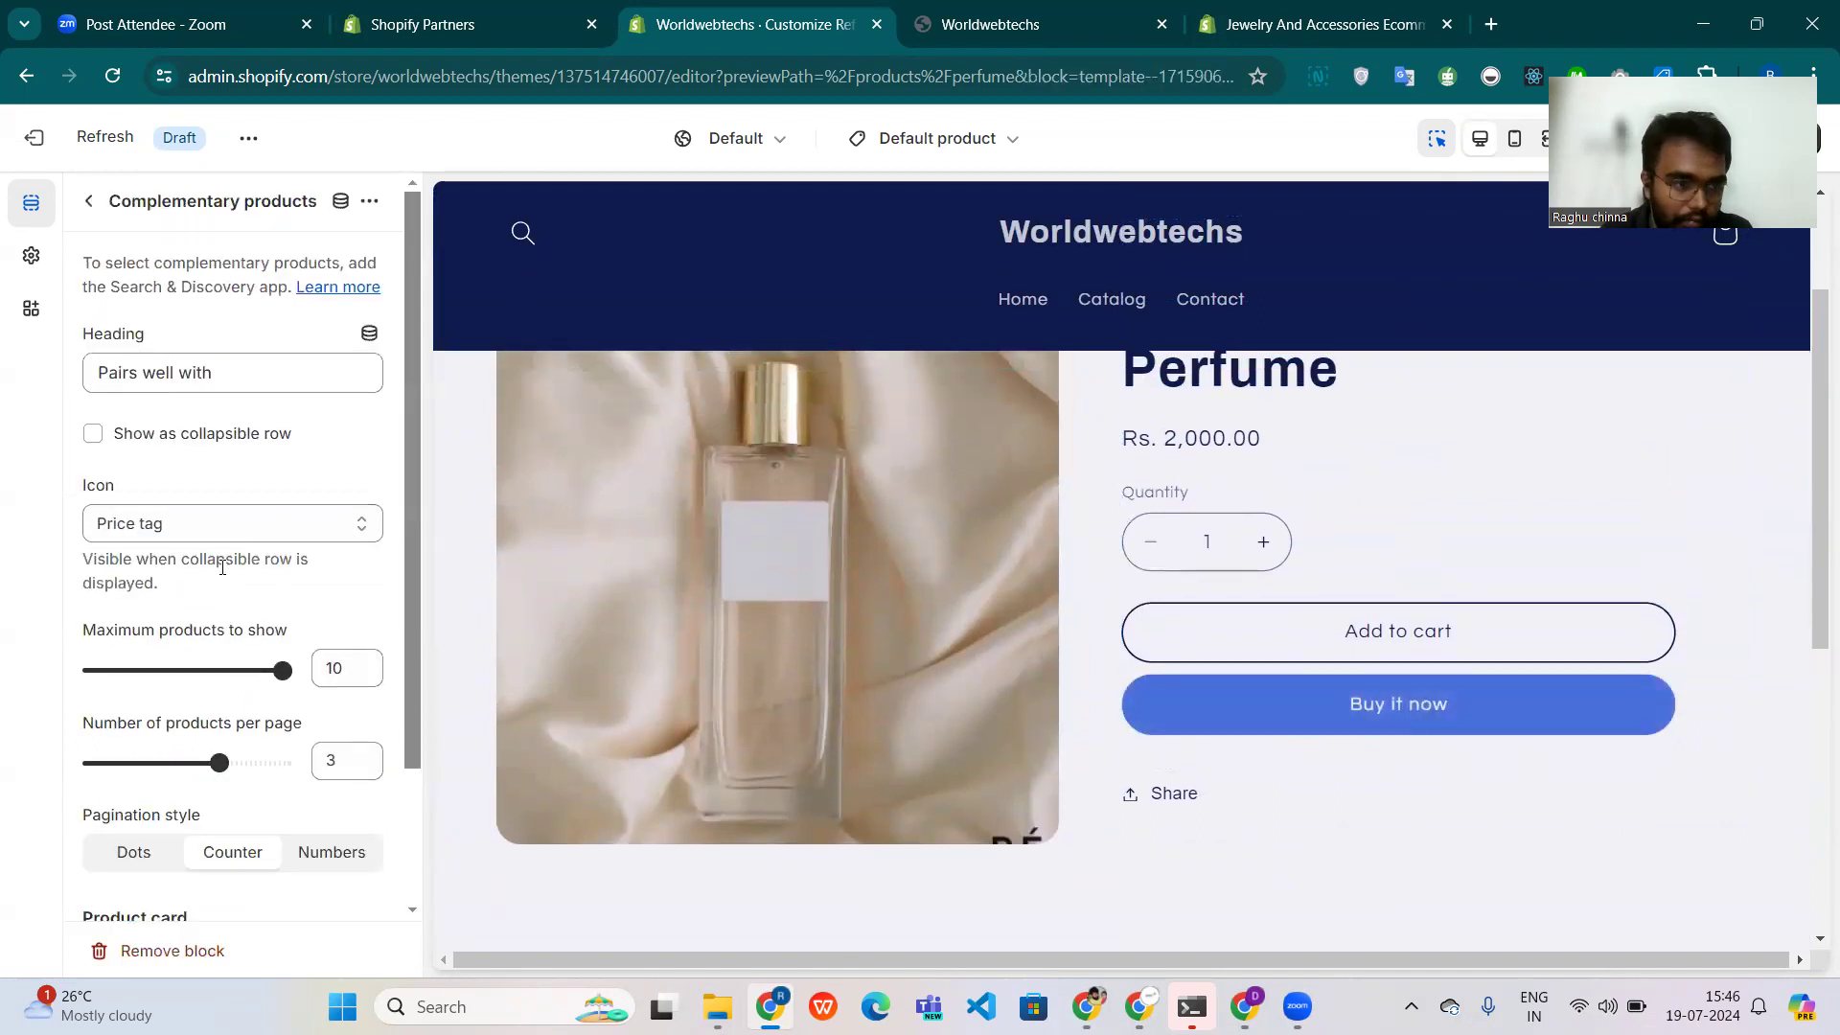
pyautogui.scroll(-2, 224, 579)
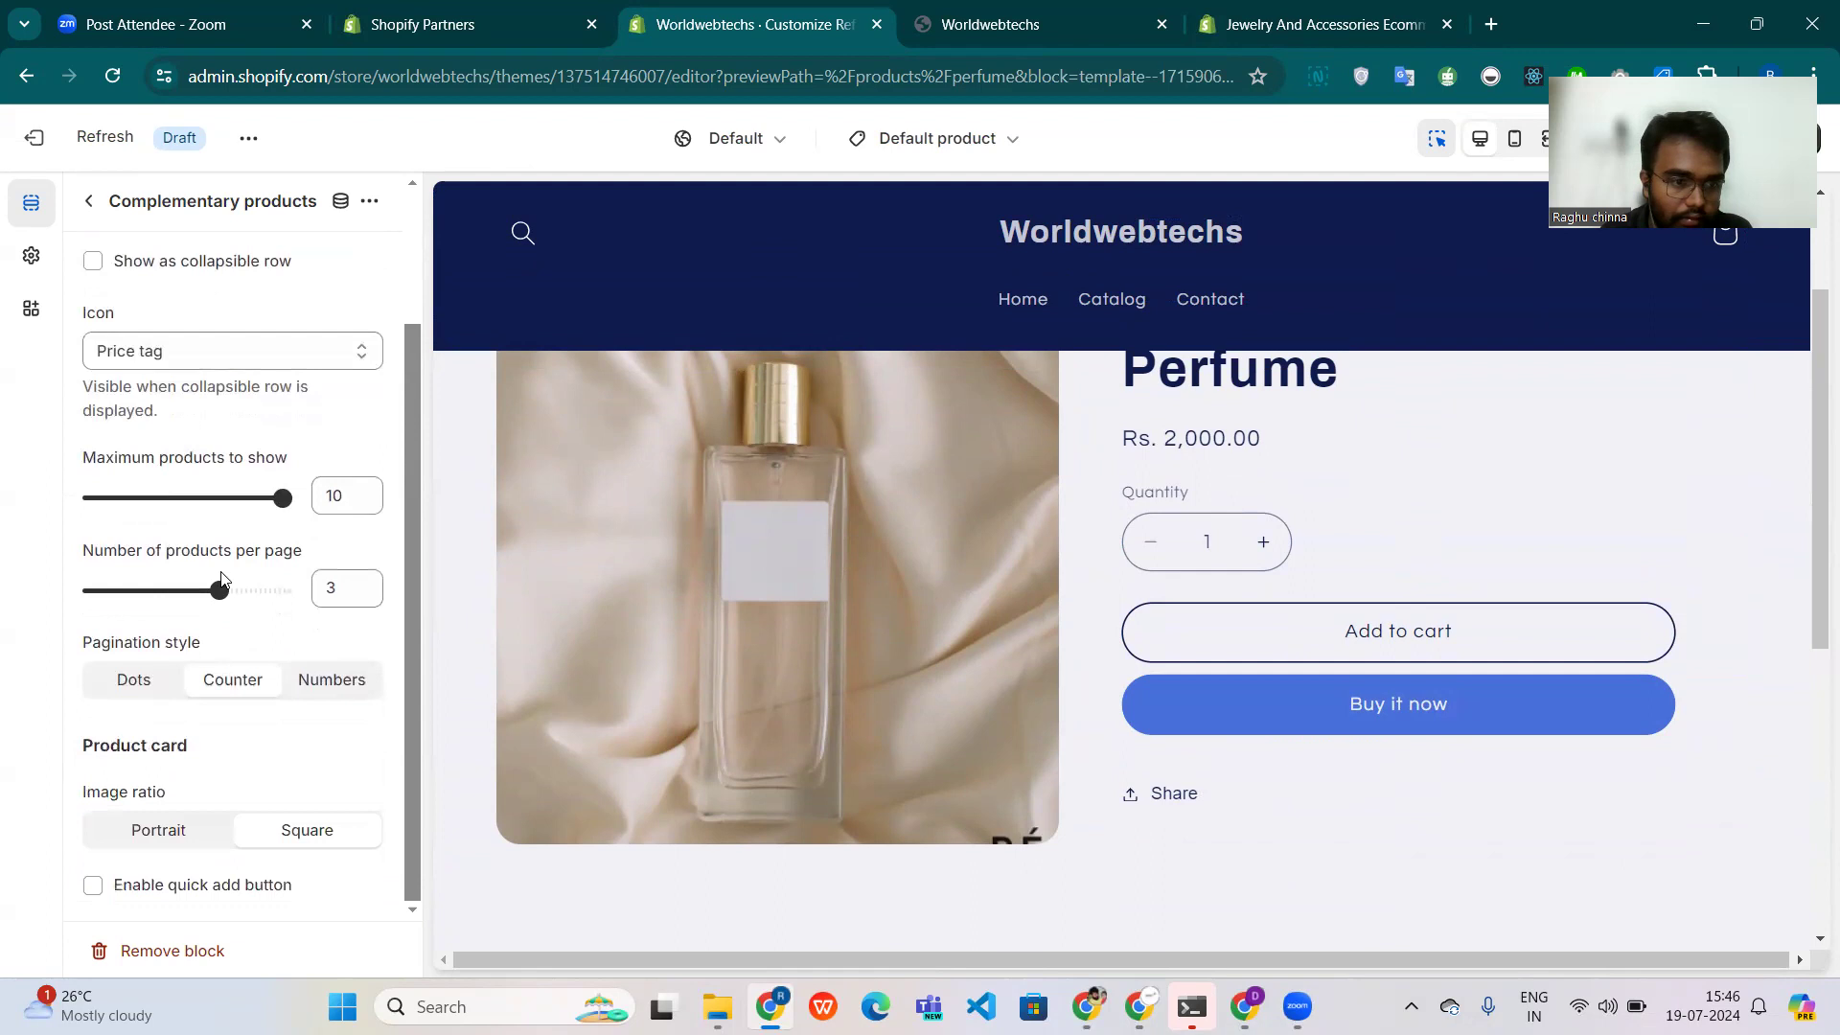
pyautogui.scroll(2, 221, 579)
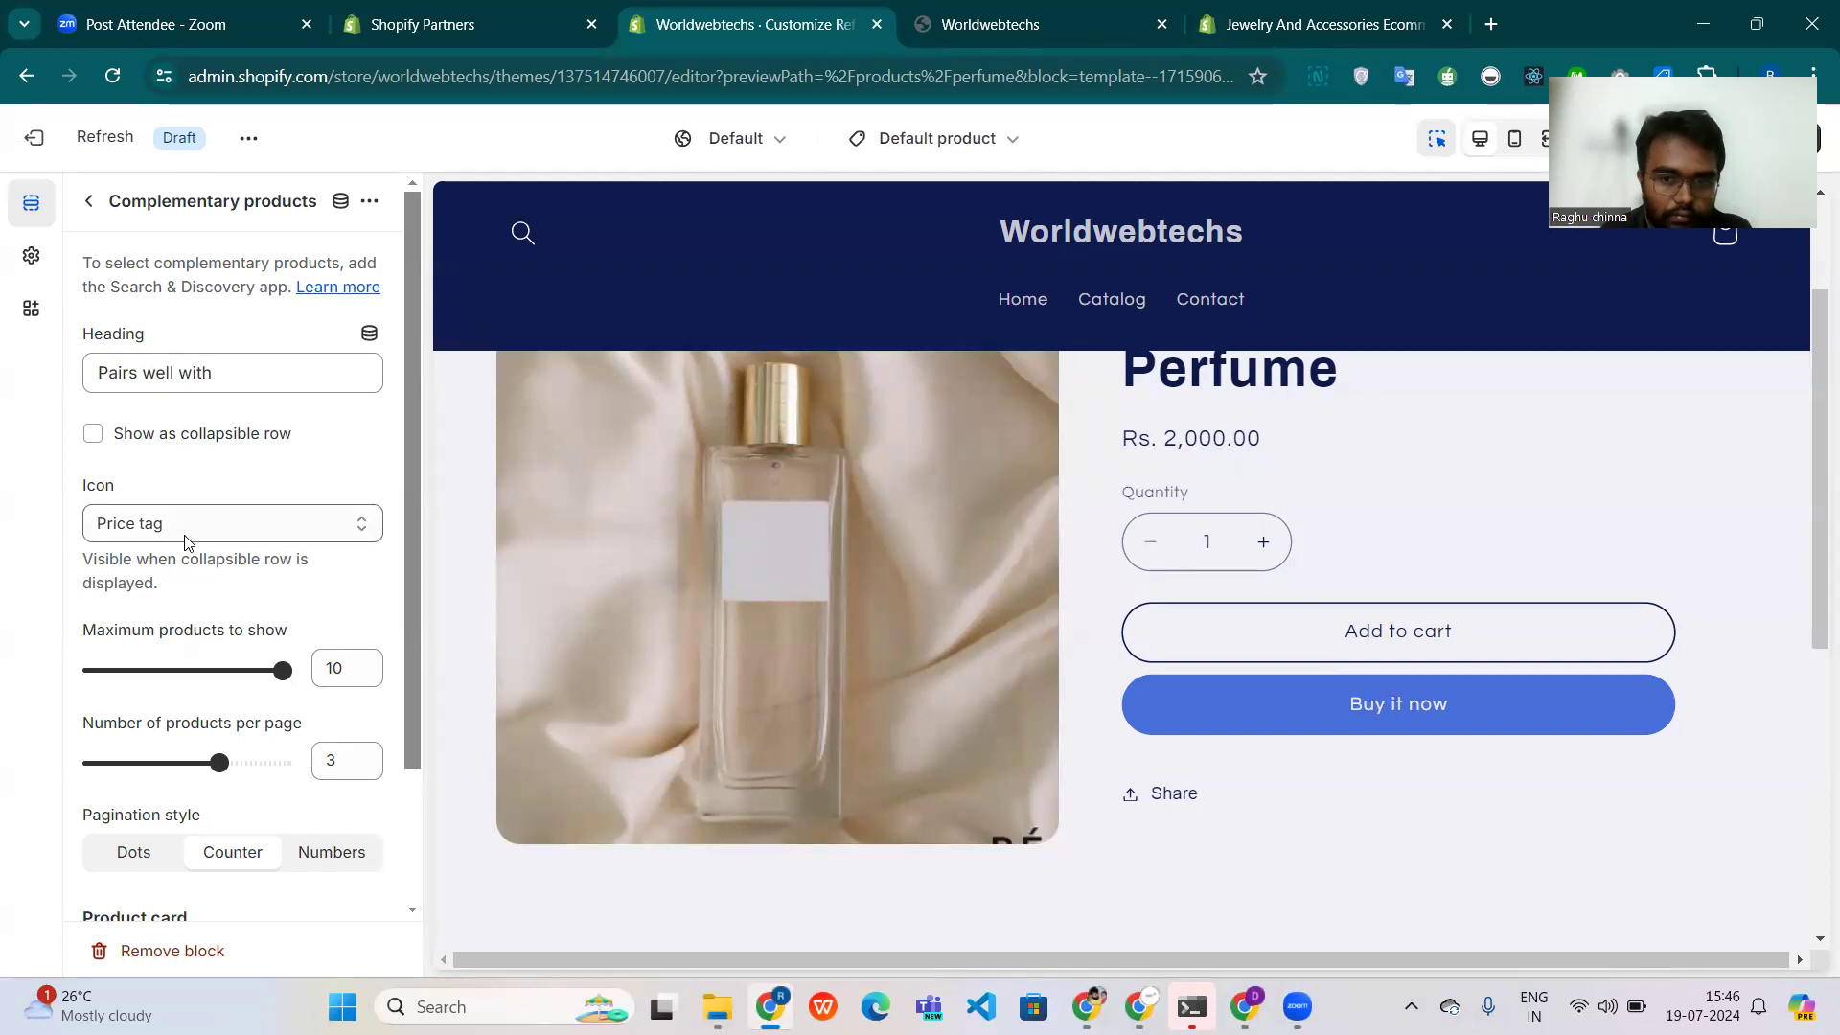
pyautogui.scroll(3, 984, 624)
pyautogui.scroll(-4, 984, 623)
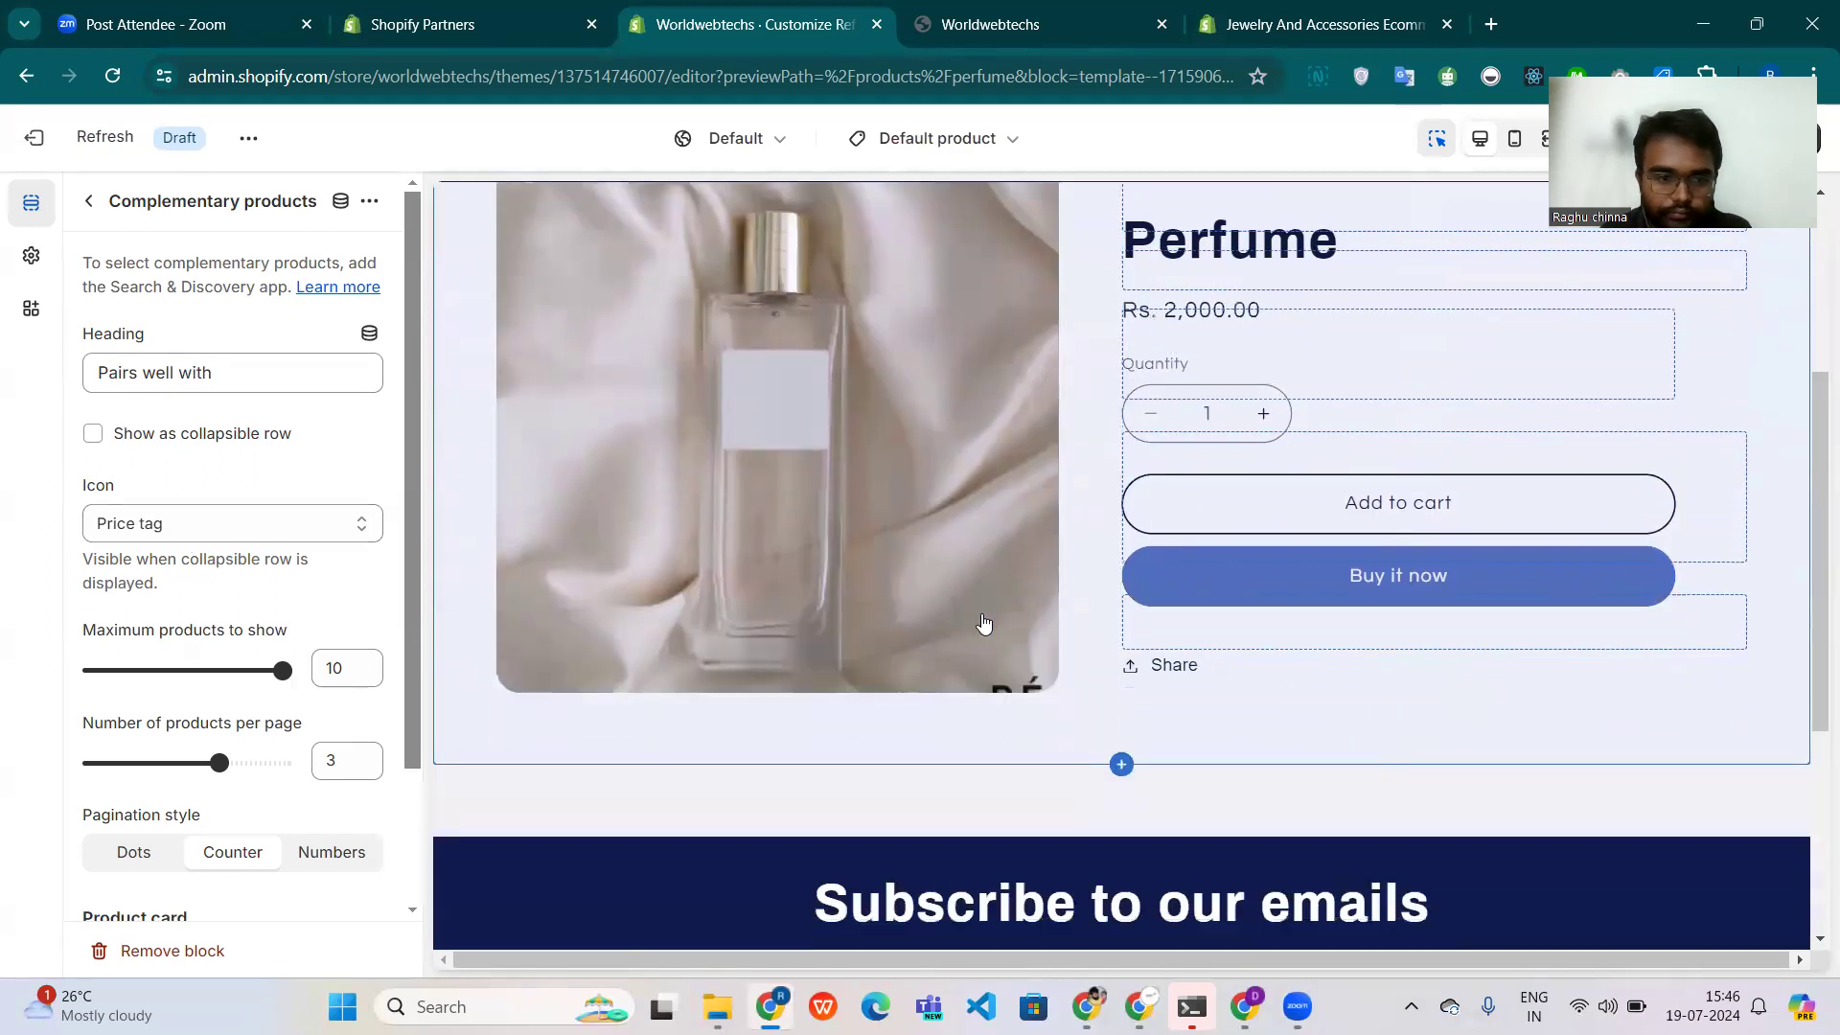
pyautogui.scroll(-2, 165, 652)
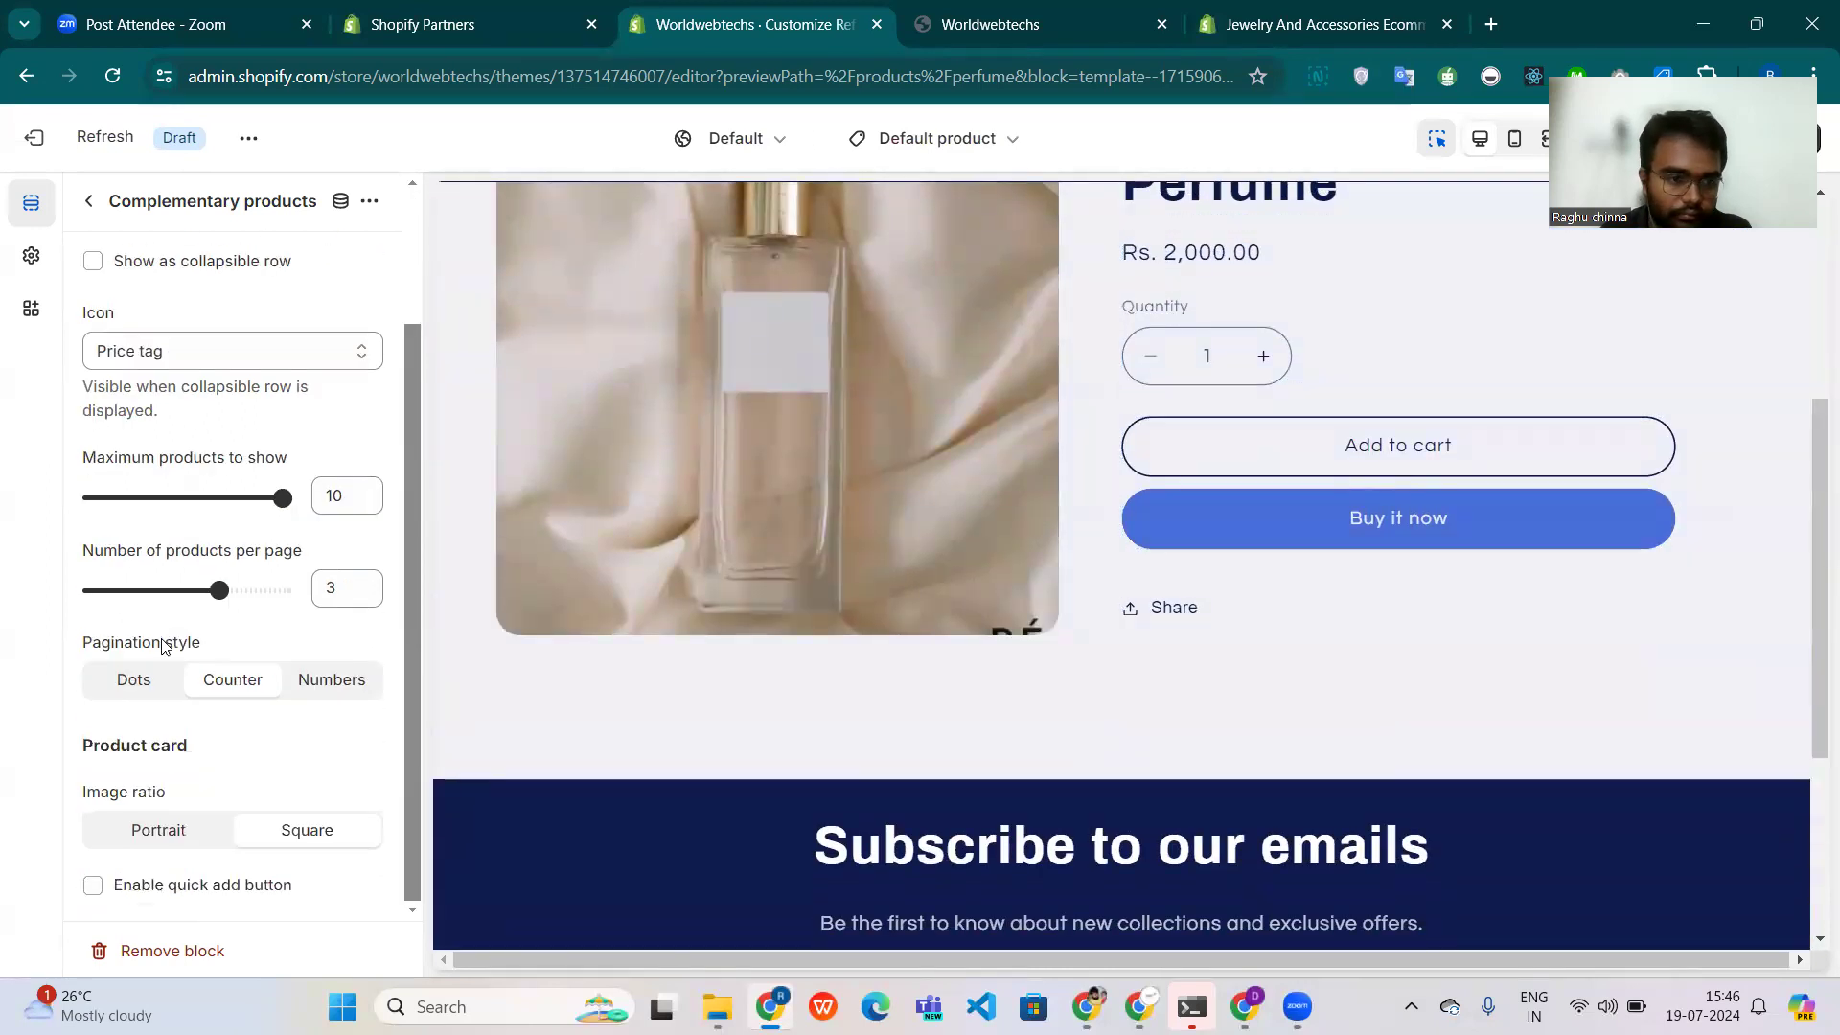
pyautogui.click(144, 693)
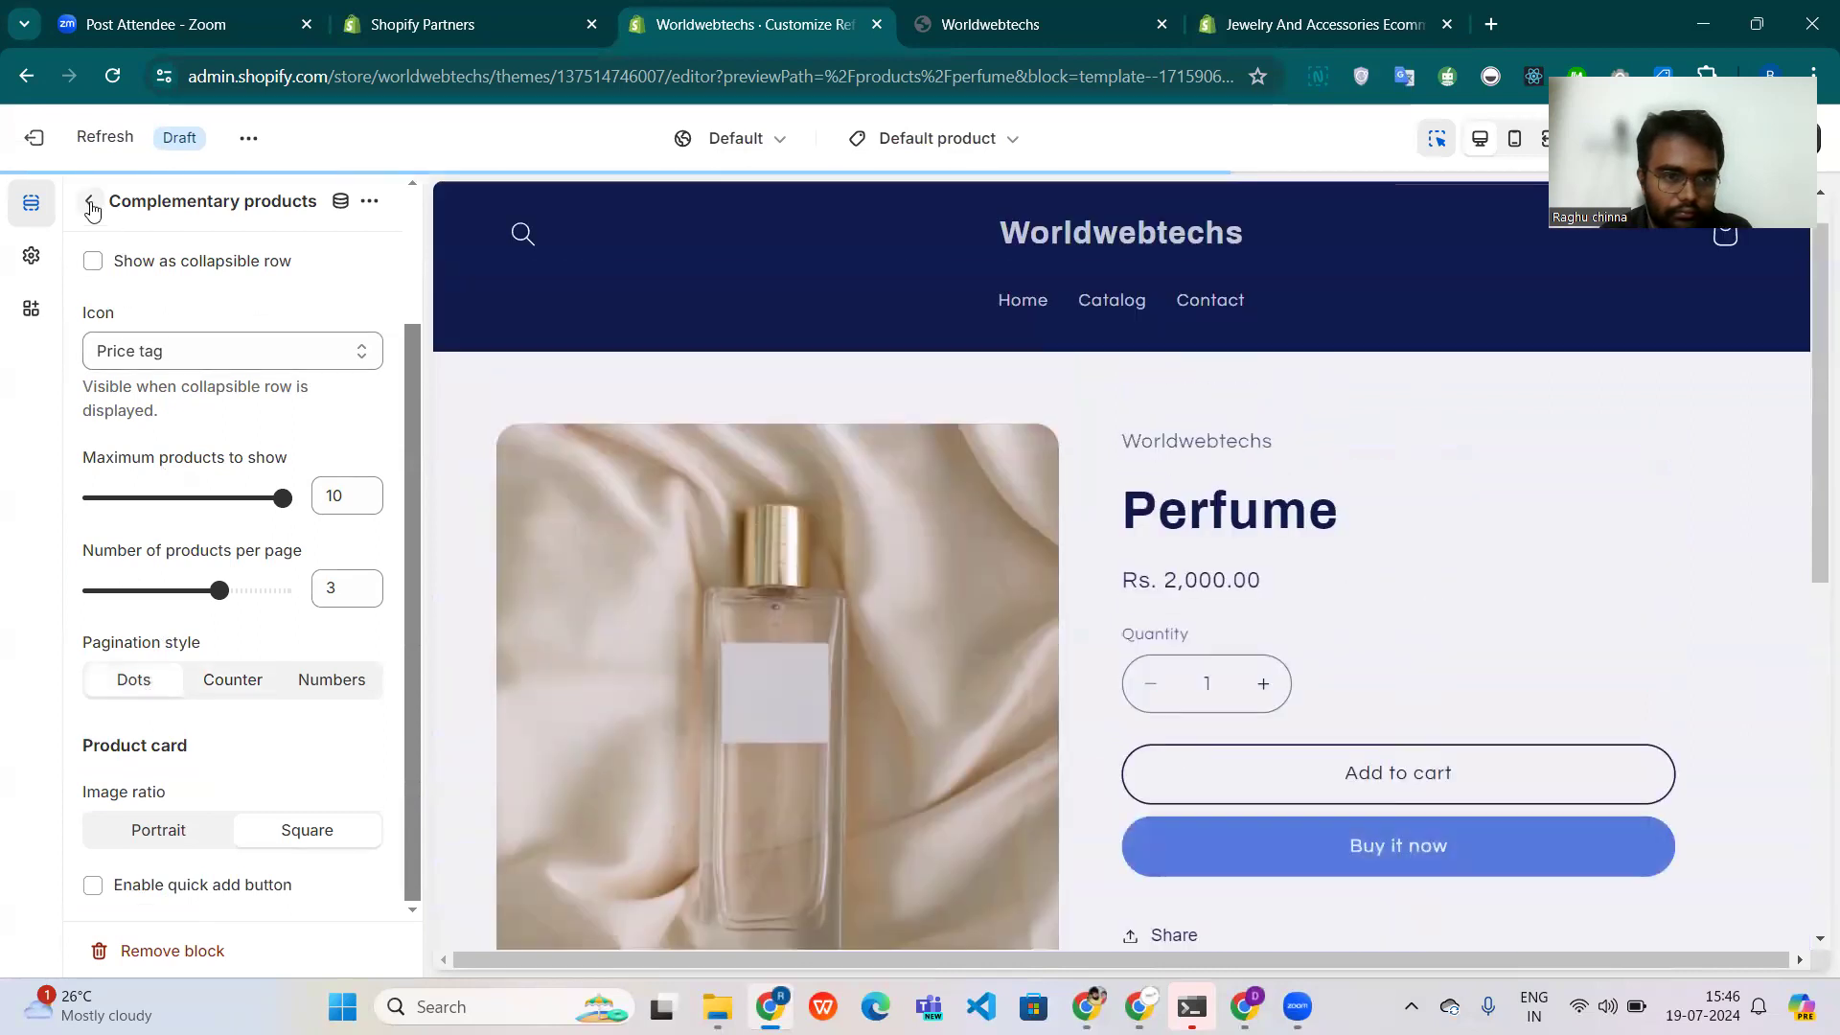
pyautogui.click(91, 205)
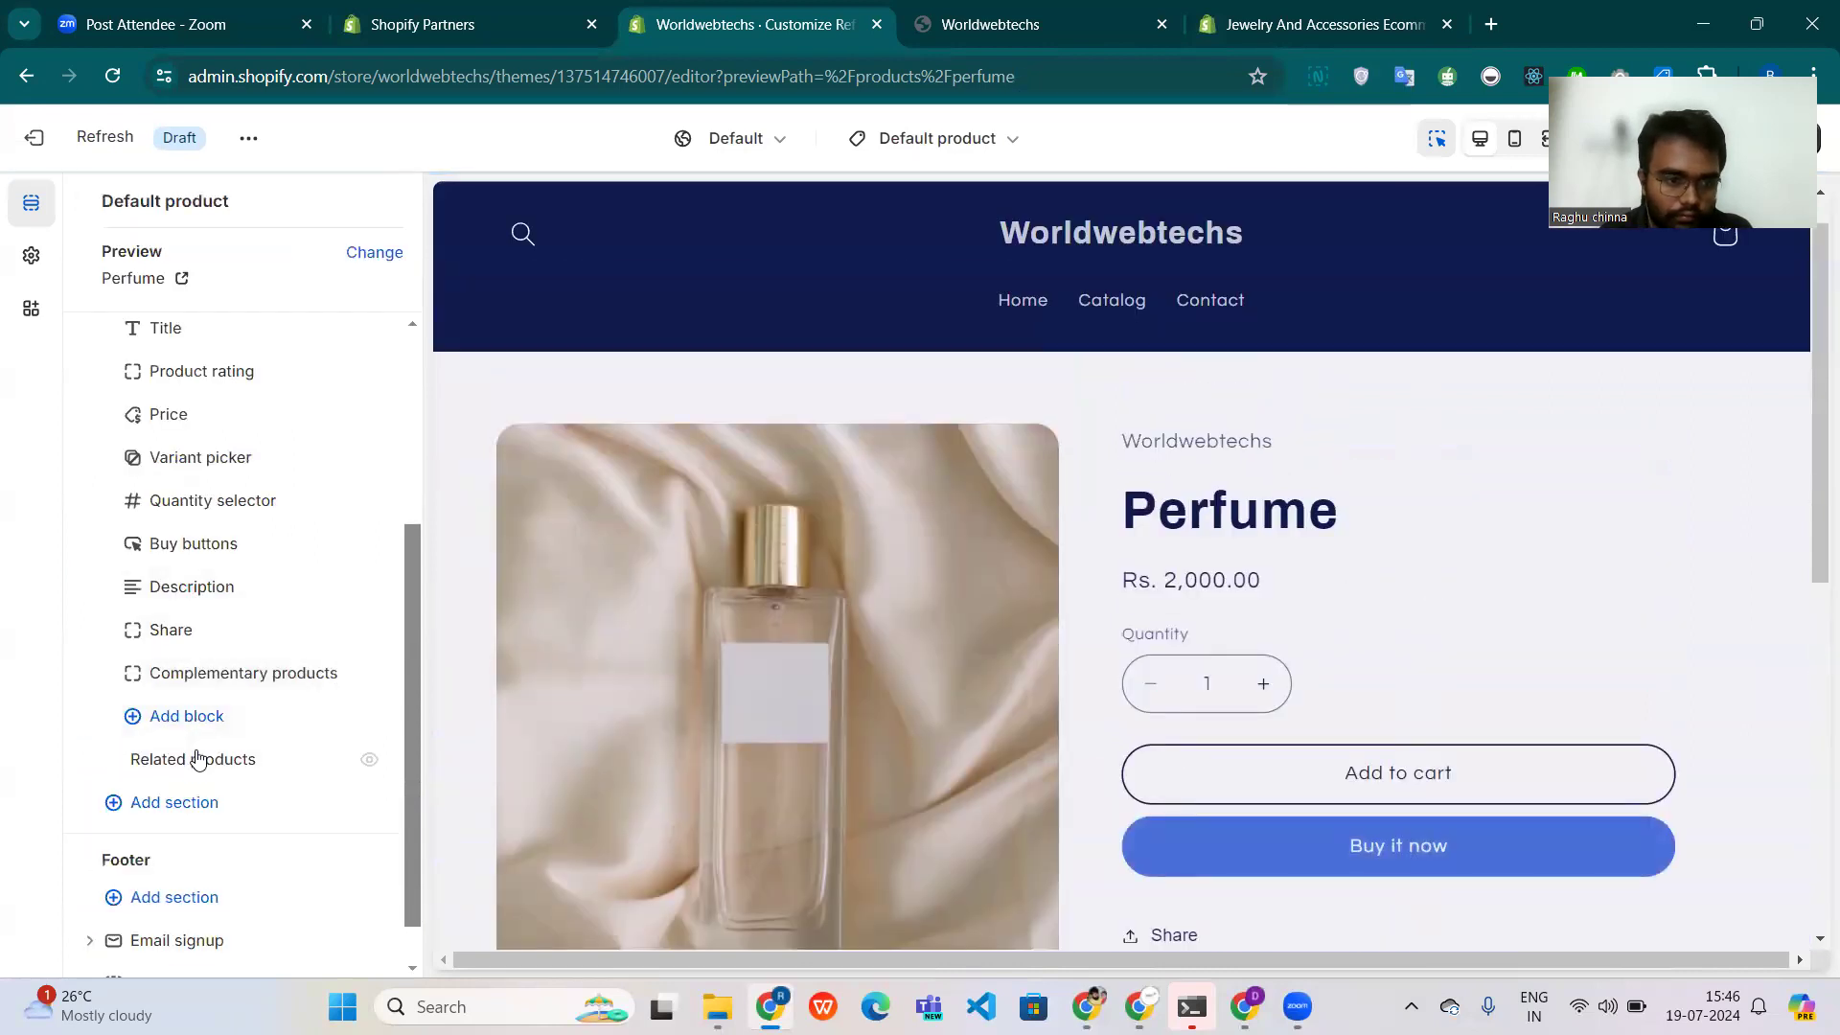
# Add a Featured collection section to the product template below Related products and return to the section list.
pyautogui.click(203, 814)
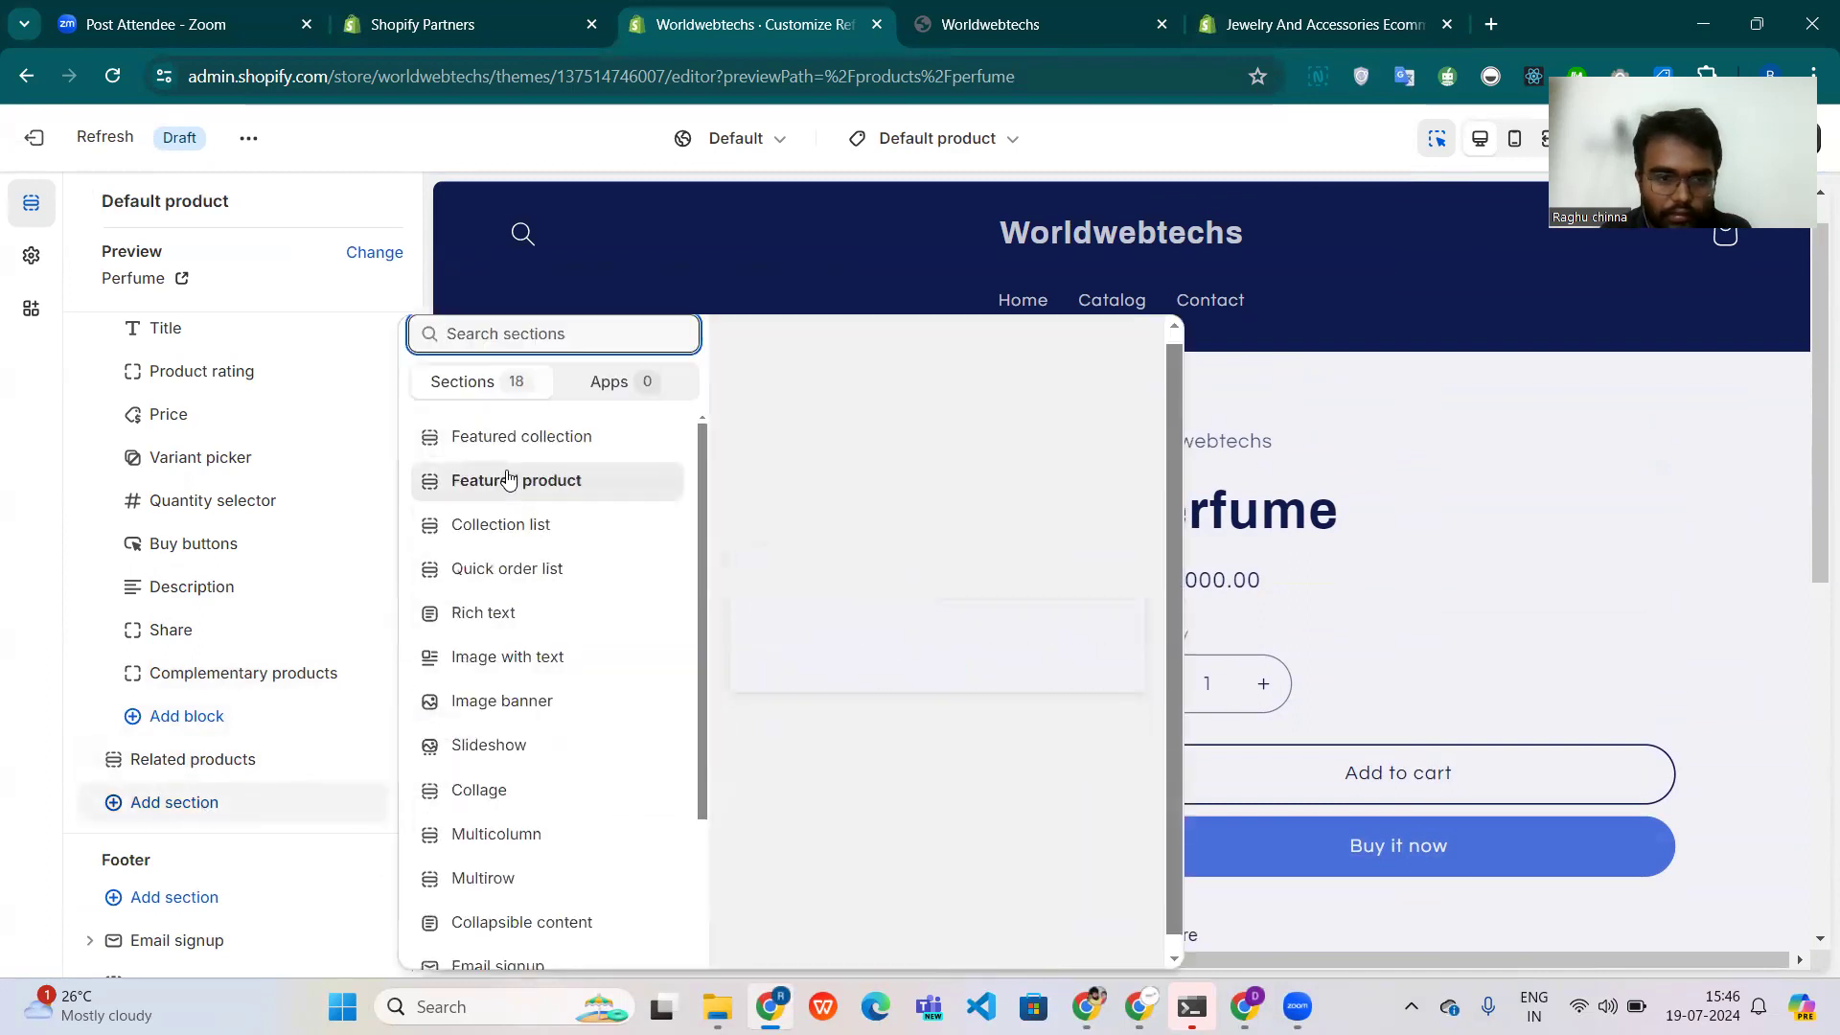
pyautogui.click(498, 439)
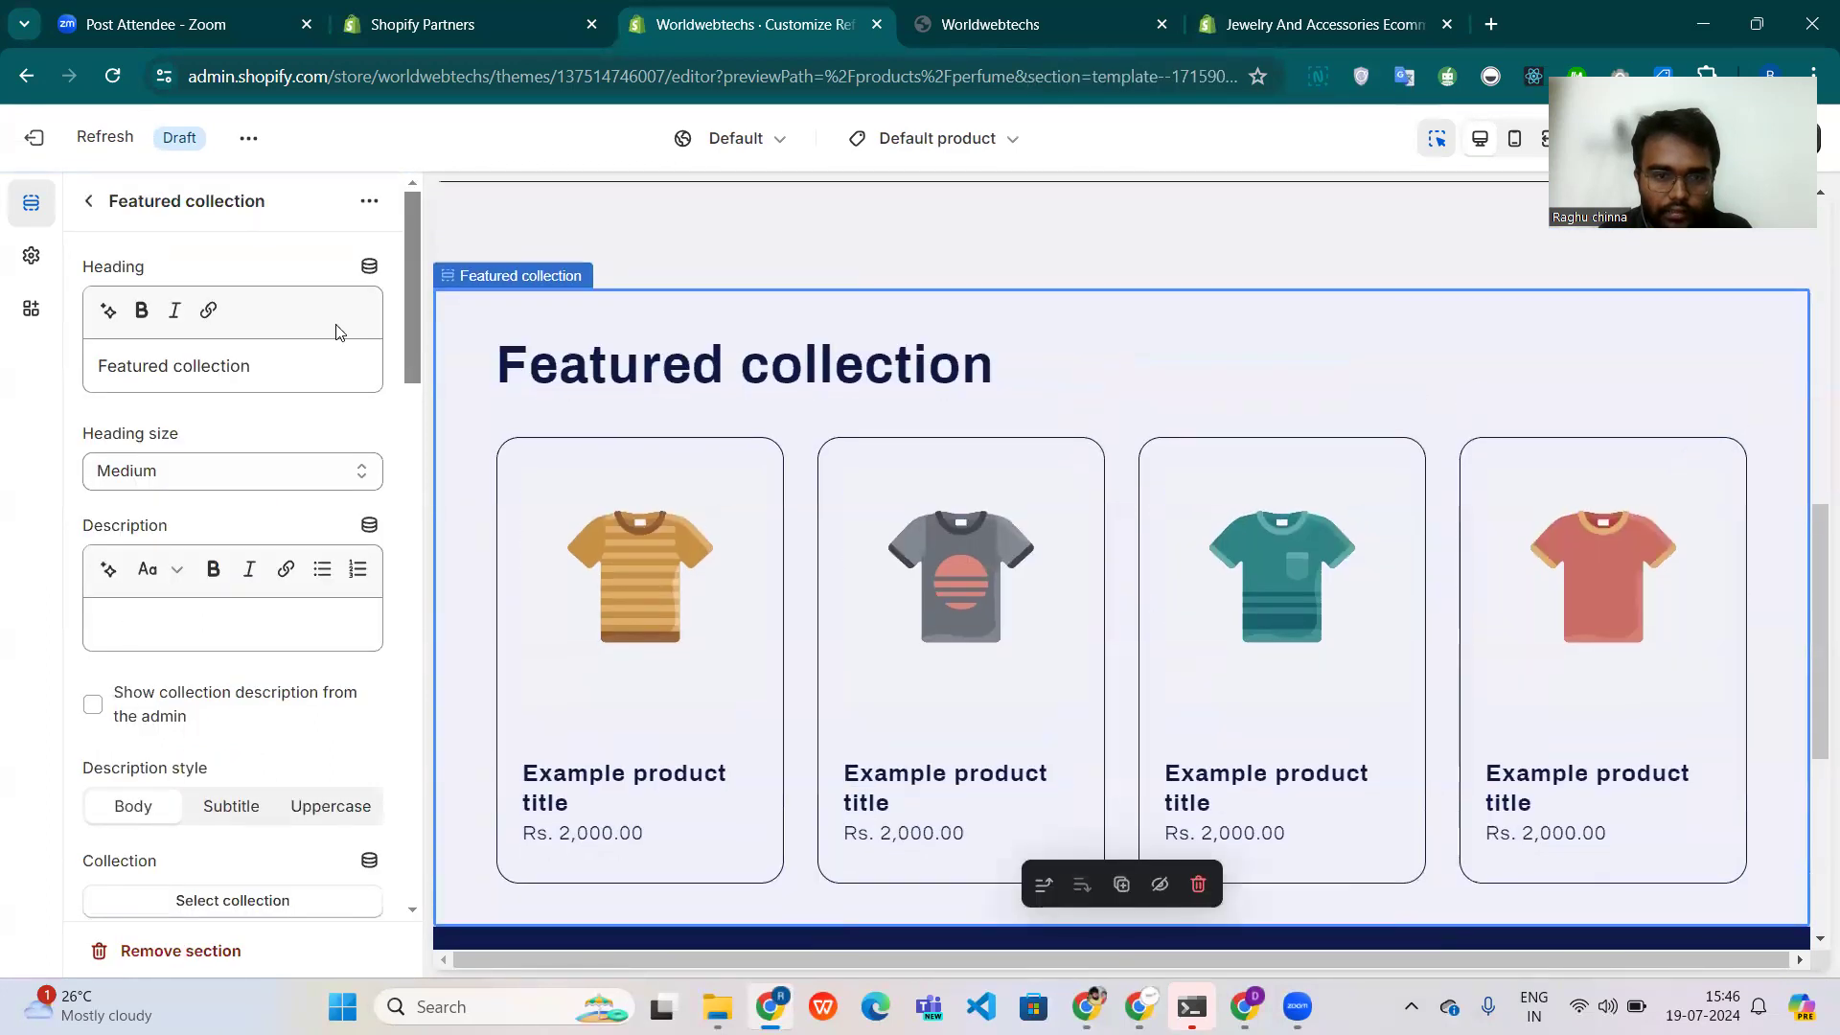
pyautogui.click(88, 200)
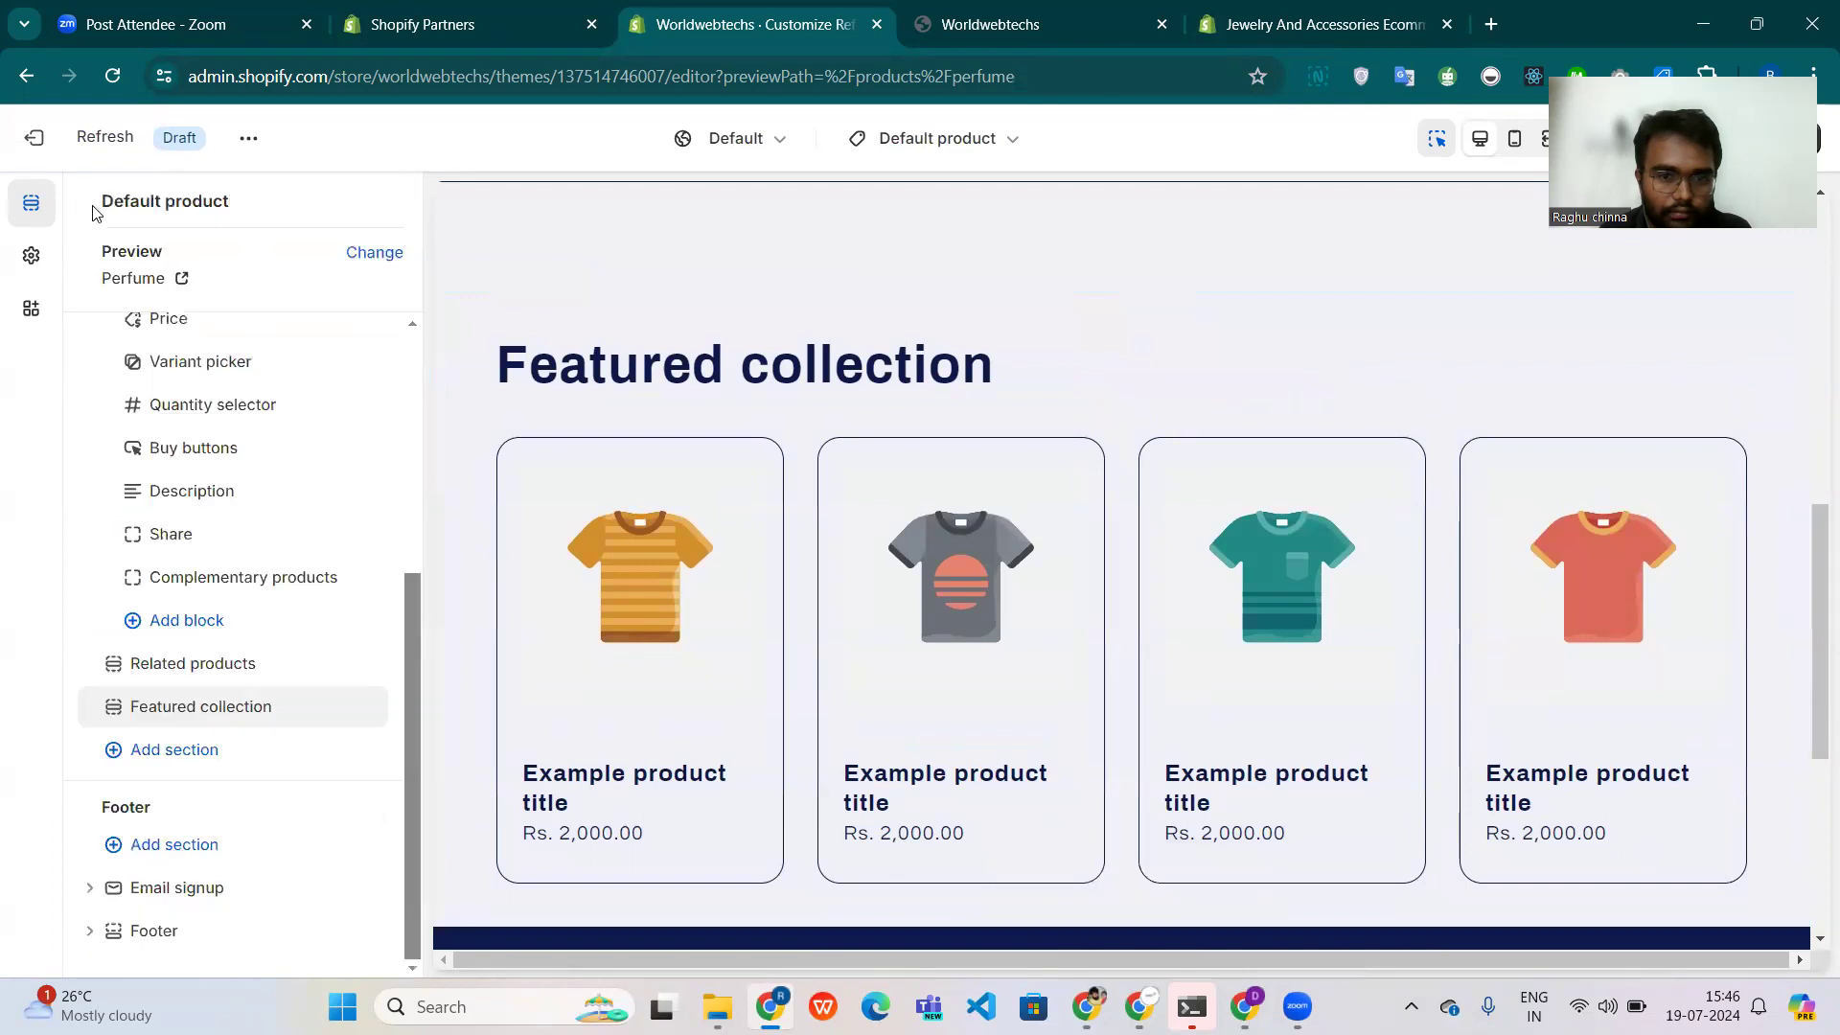
# Add an Image with text section below the Featured collection section and return to the section list.
pyautogui.click(206, 748)
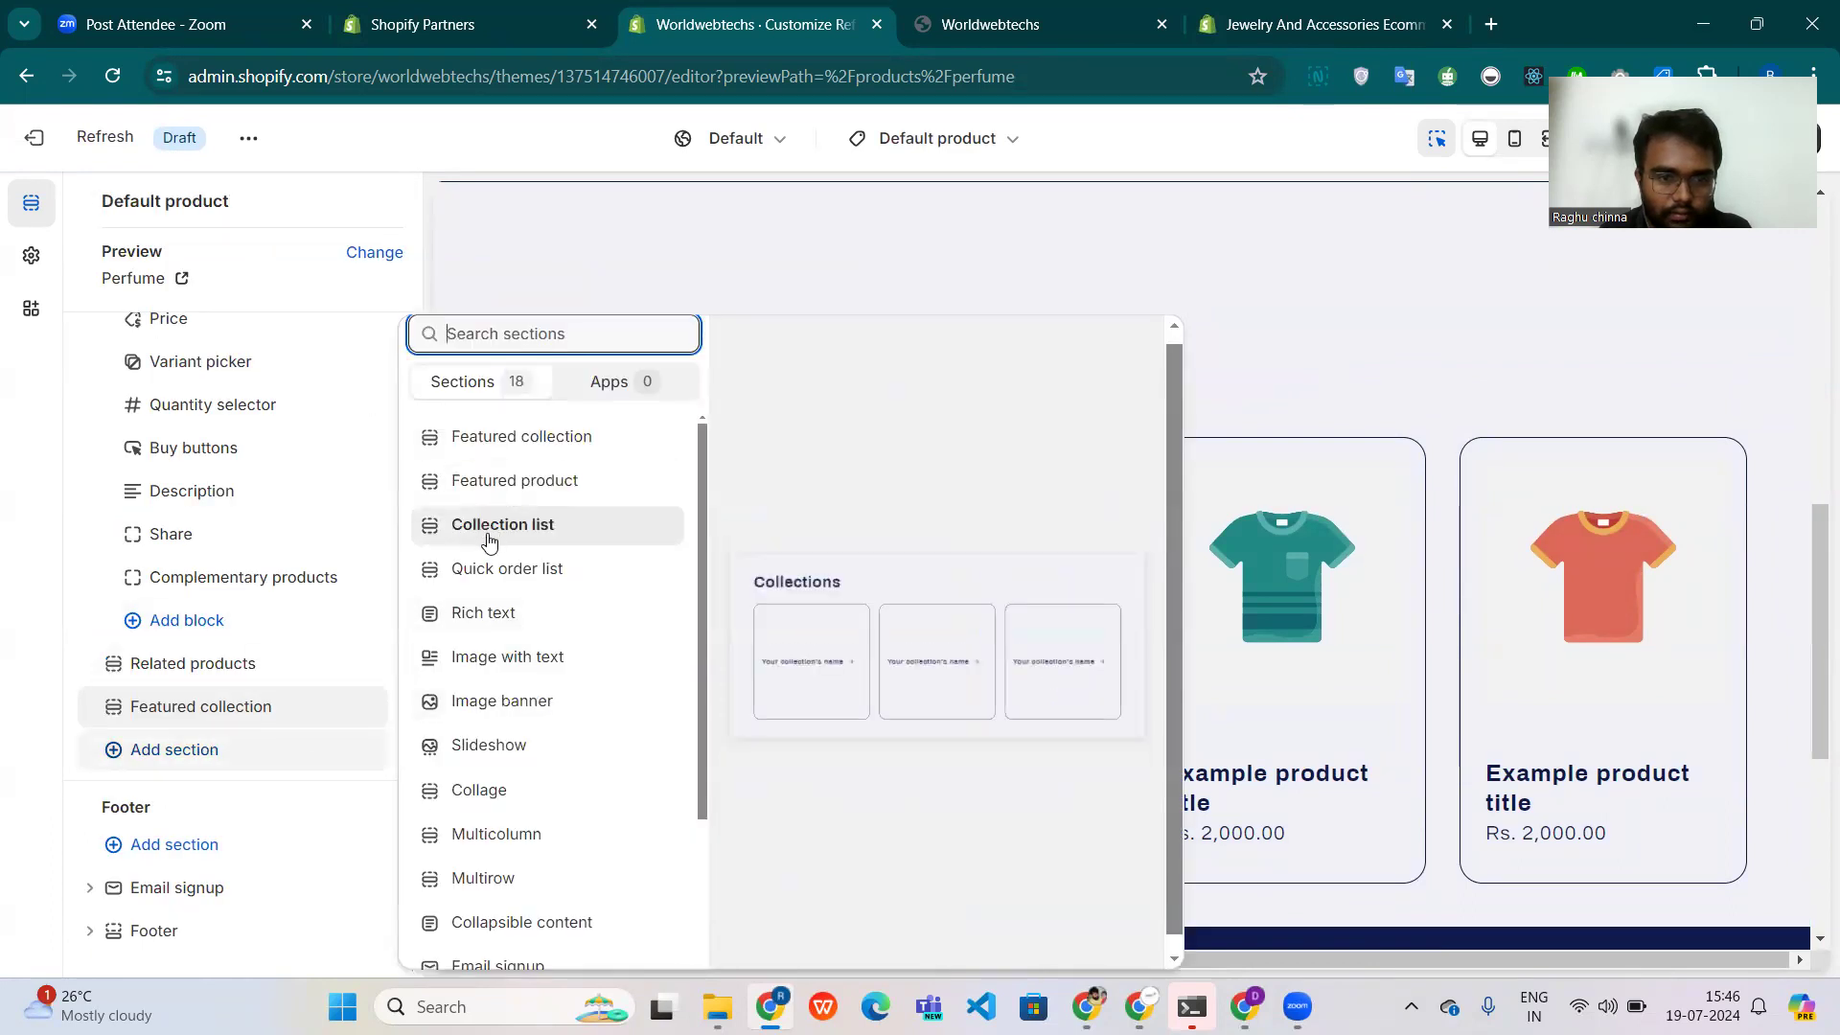
pyautogui.click(505, 657)
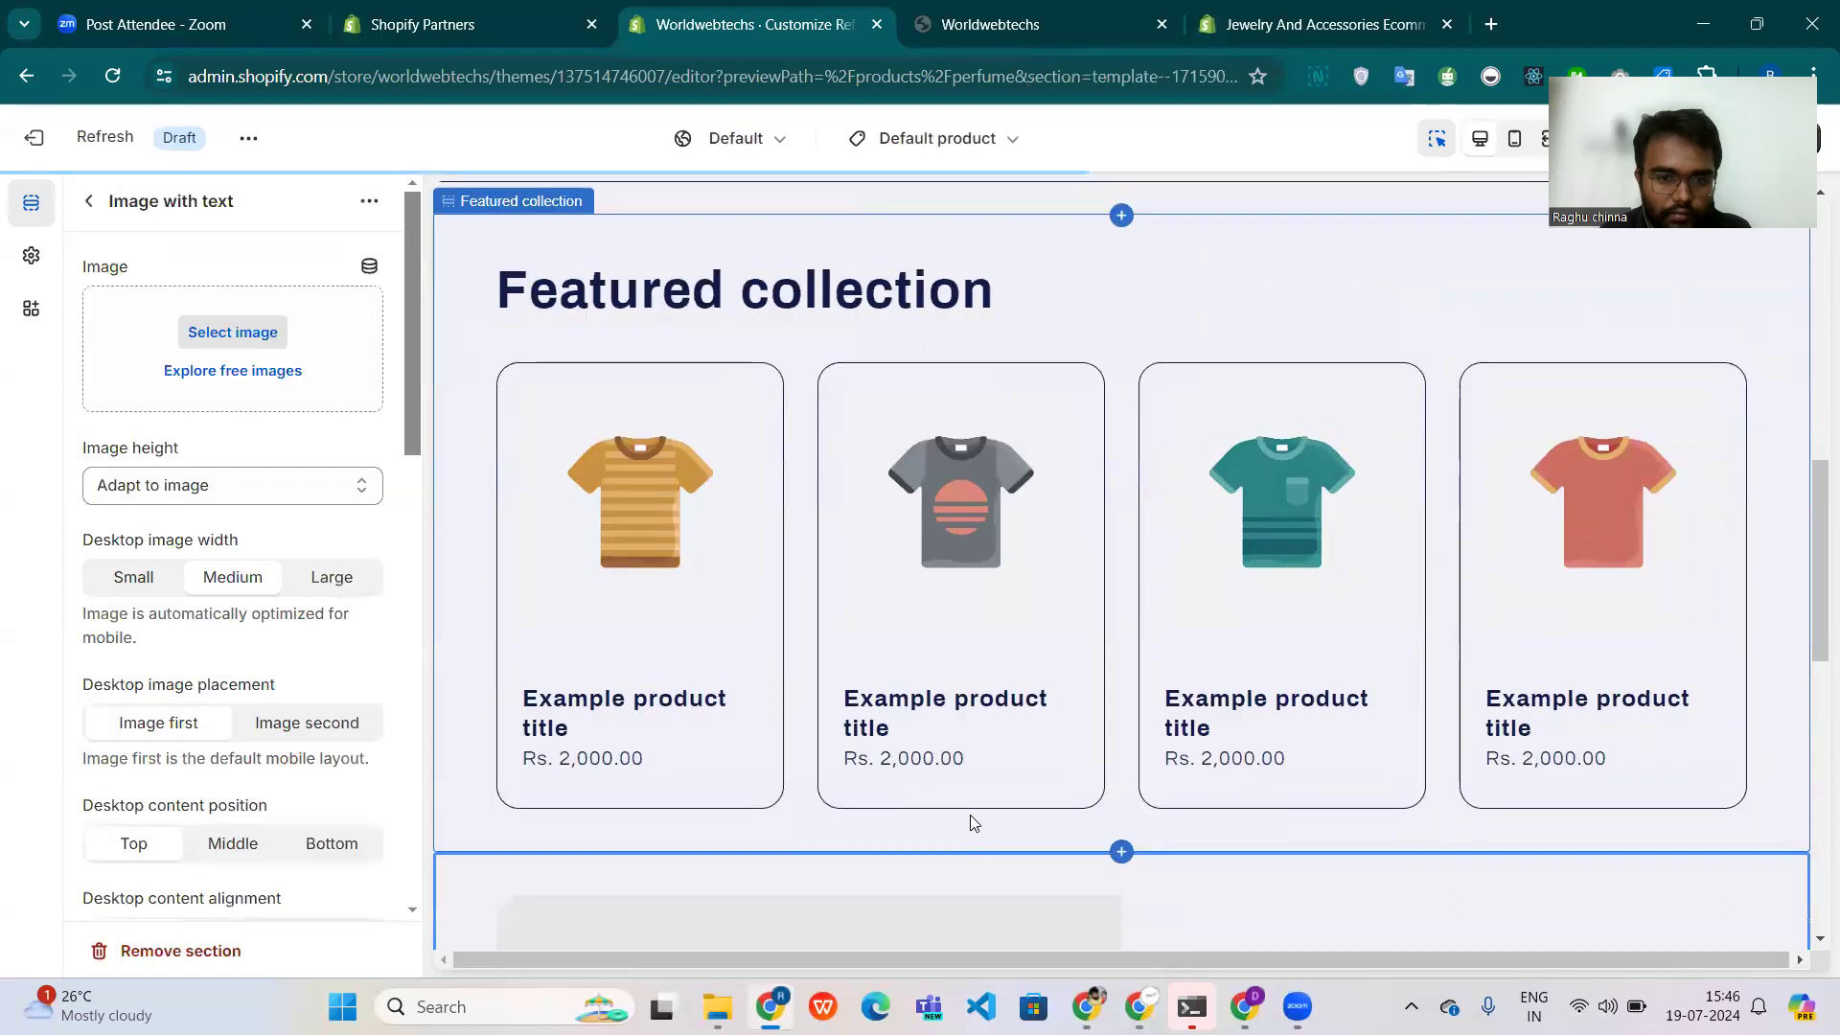
pyautogui.click(88, 201)
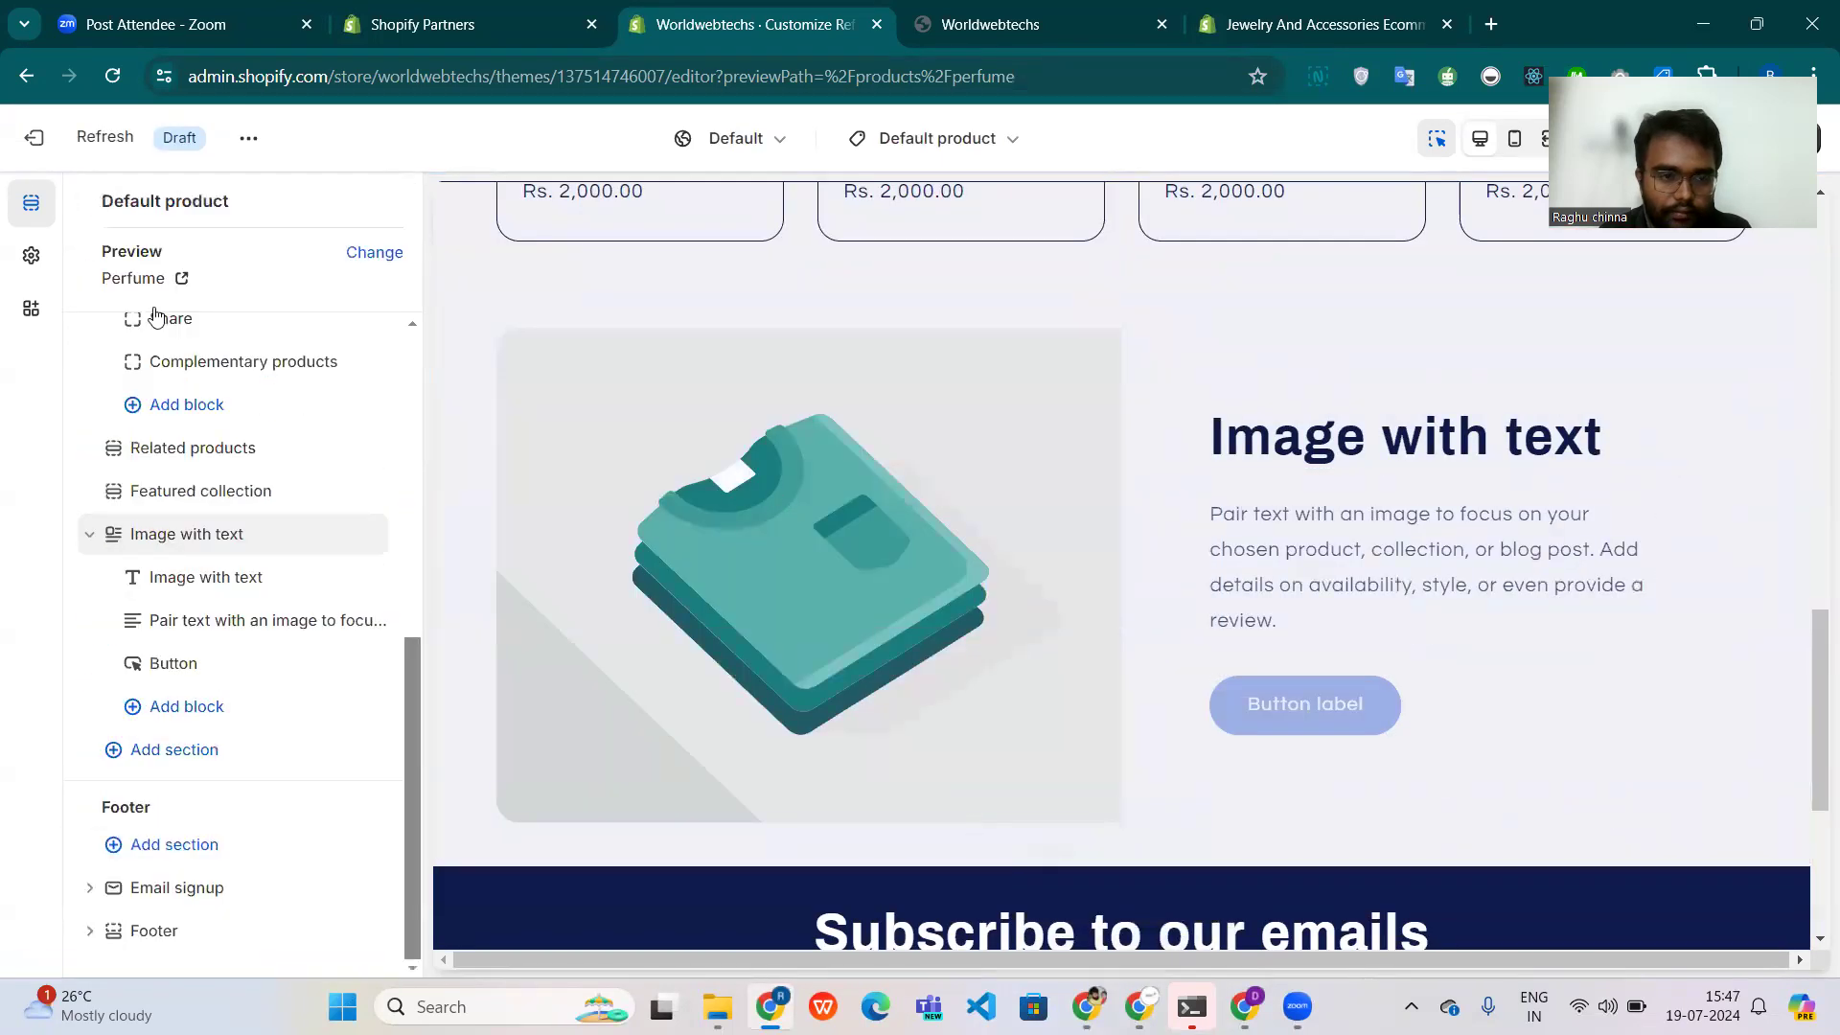
# Add a Collapsible content section below the Image with text section and return to the section list.
pyautogui.click(194, 757)
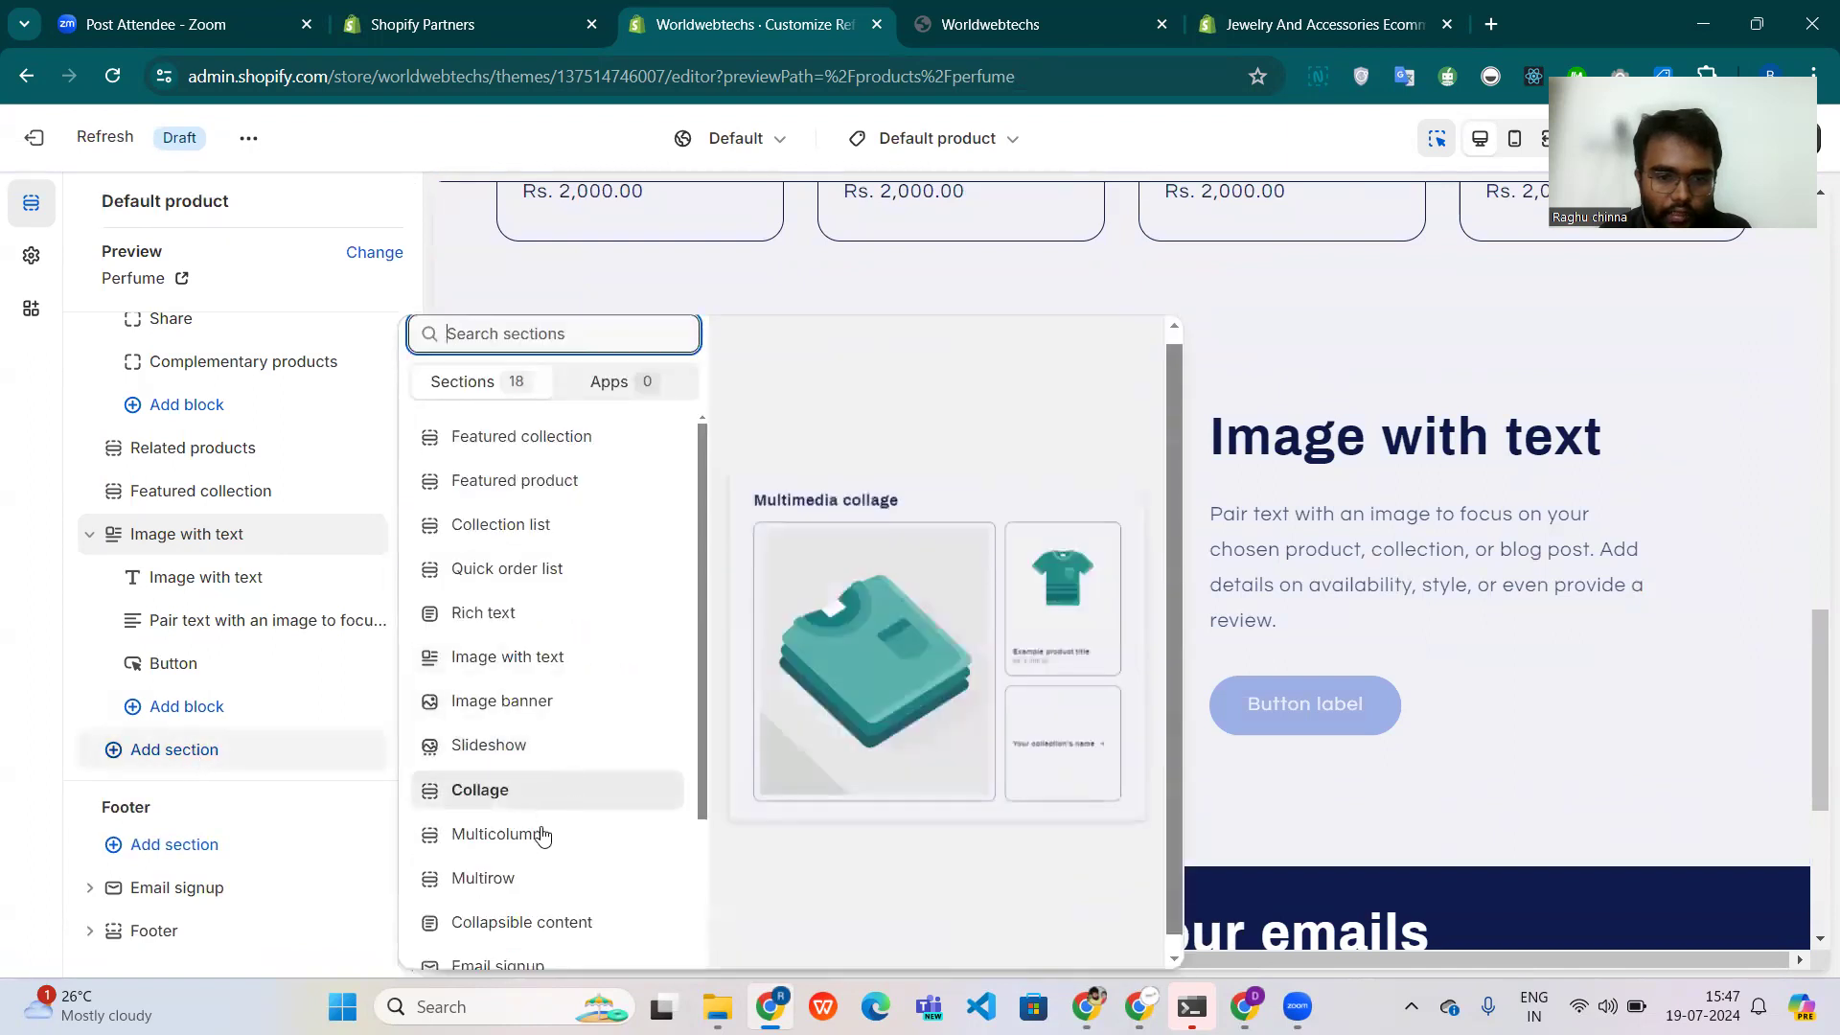
pyautogui.scroll(-3, 542, 883)
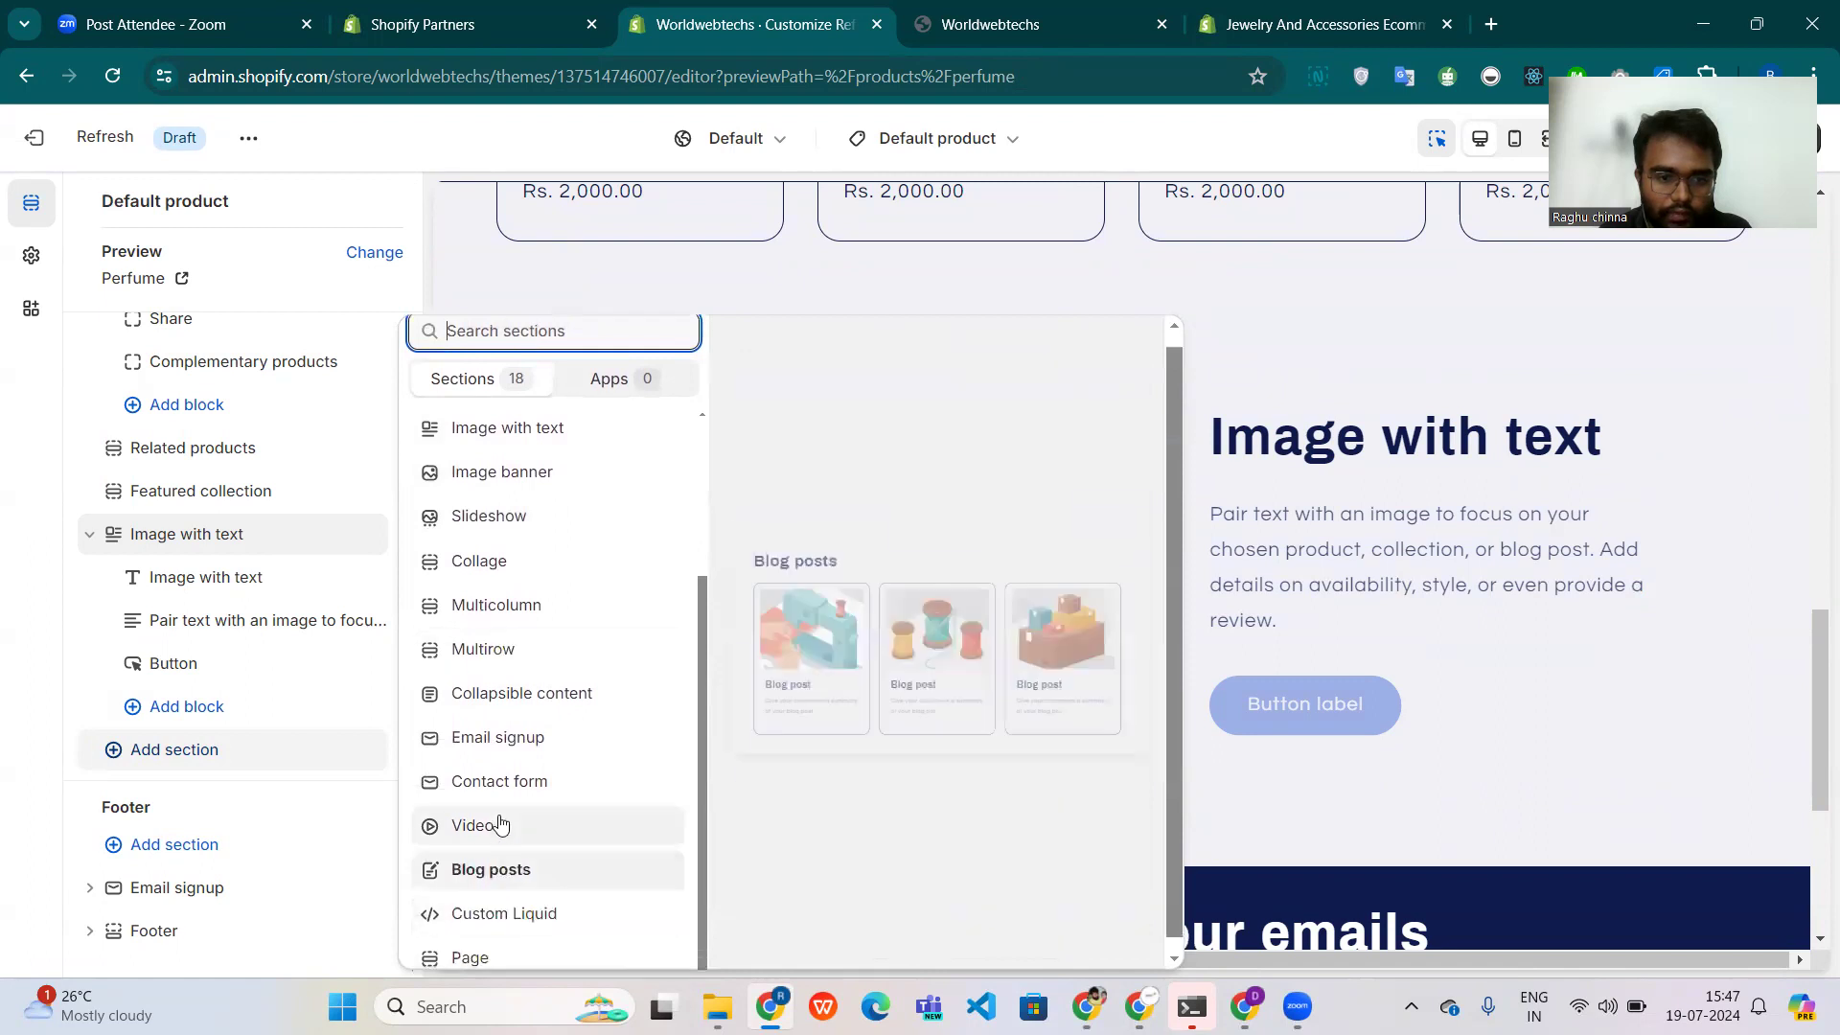
pyautogui.click(492, 707)
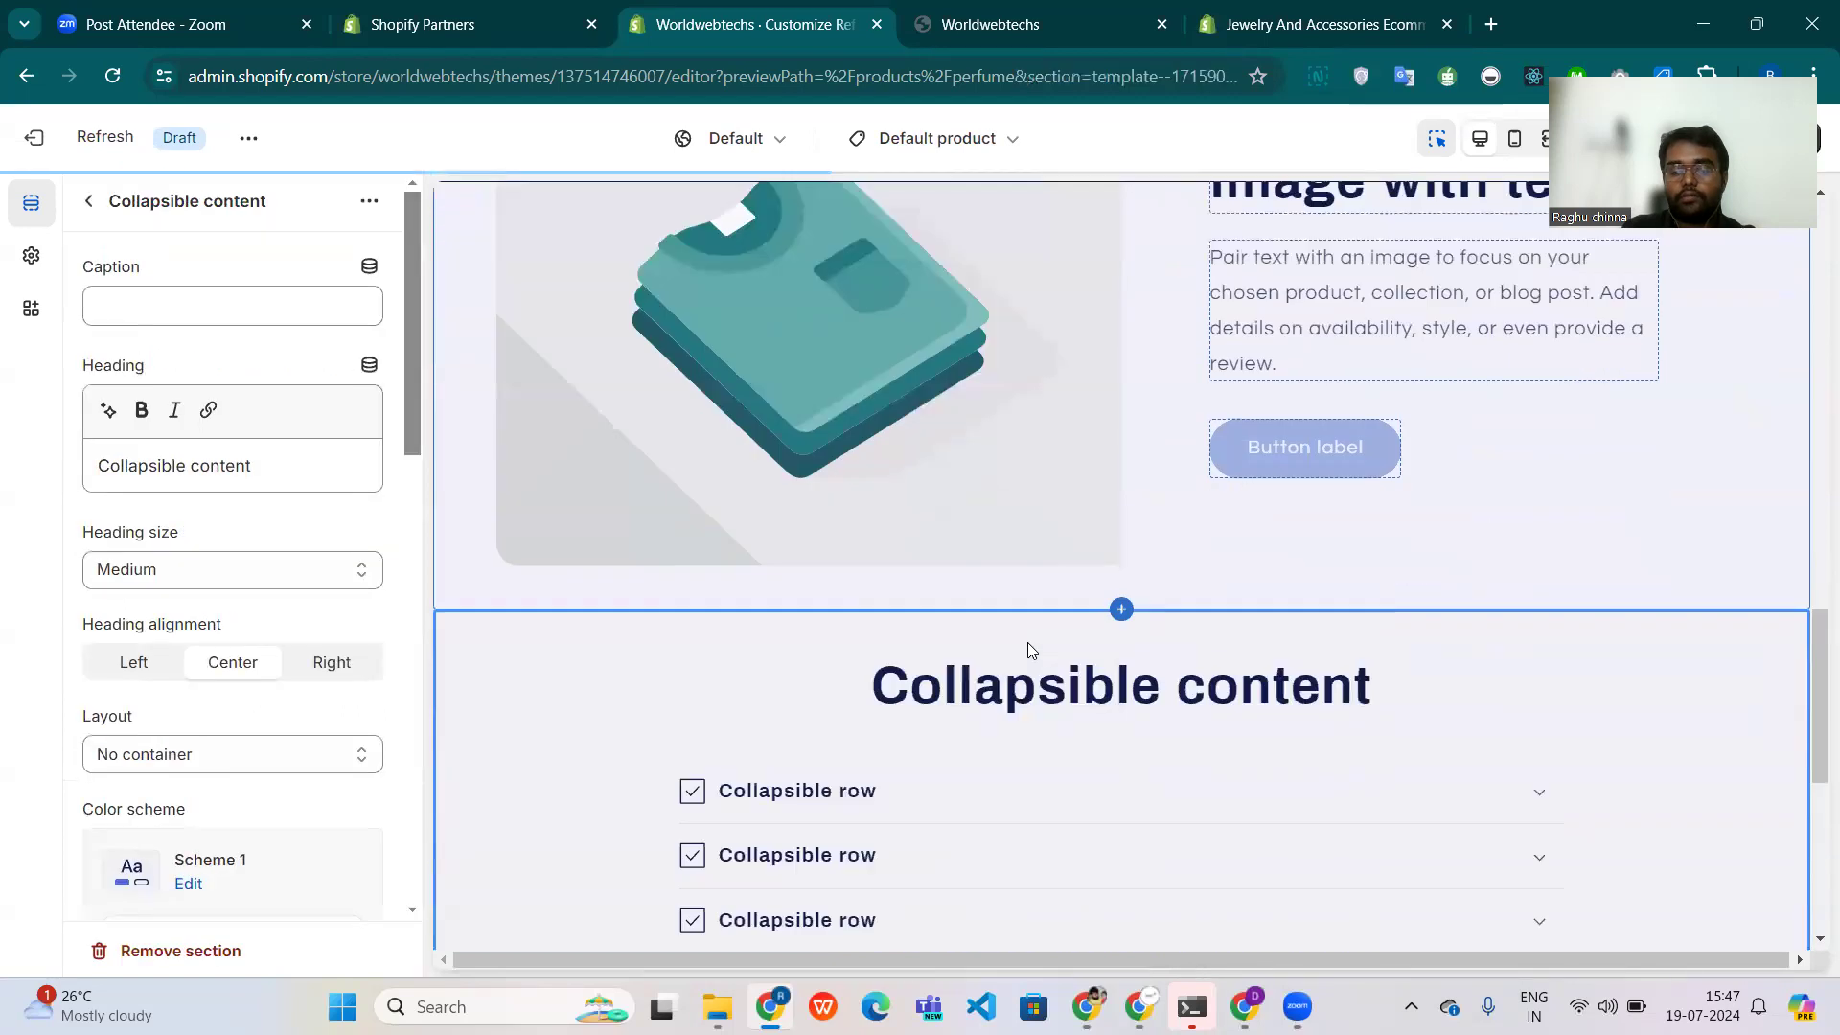
pyautogui.click(87, 202)
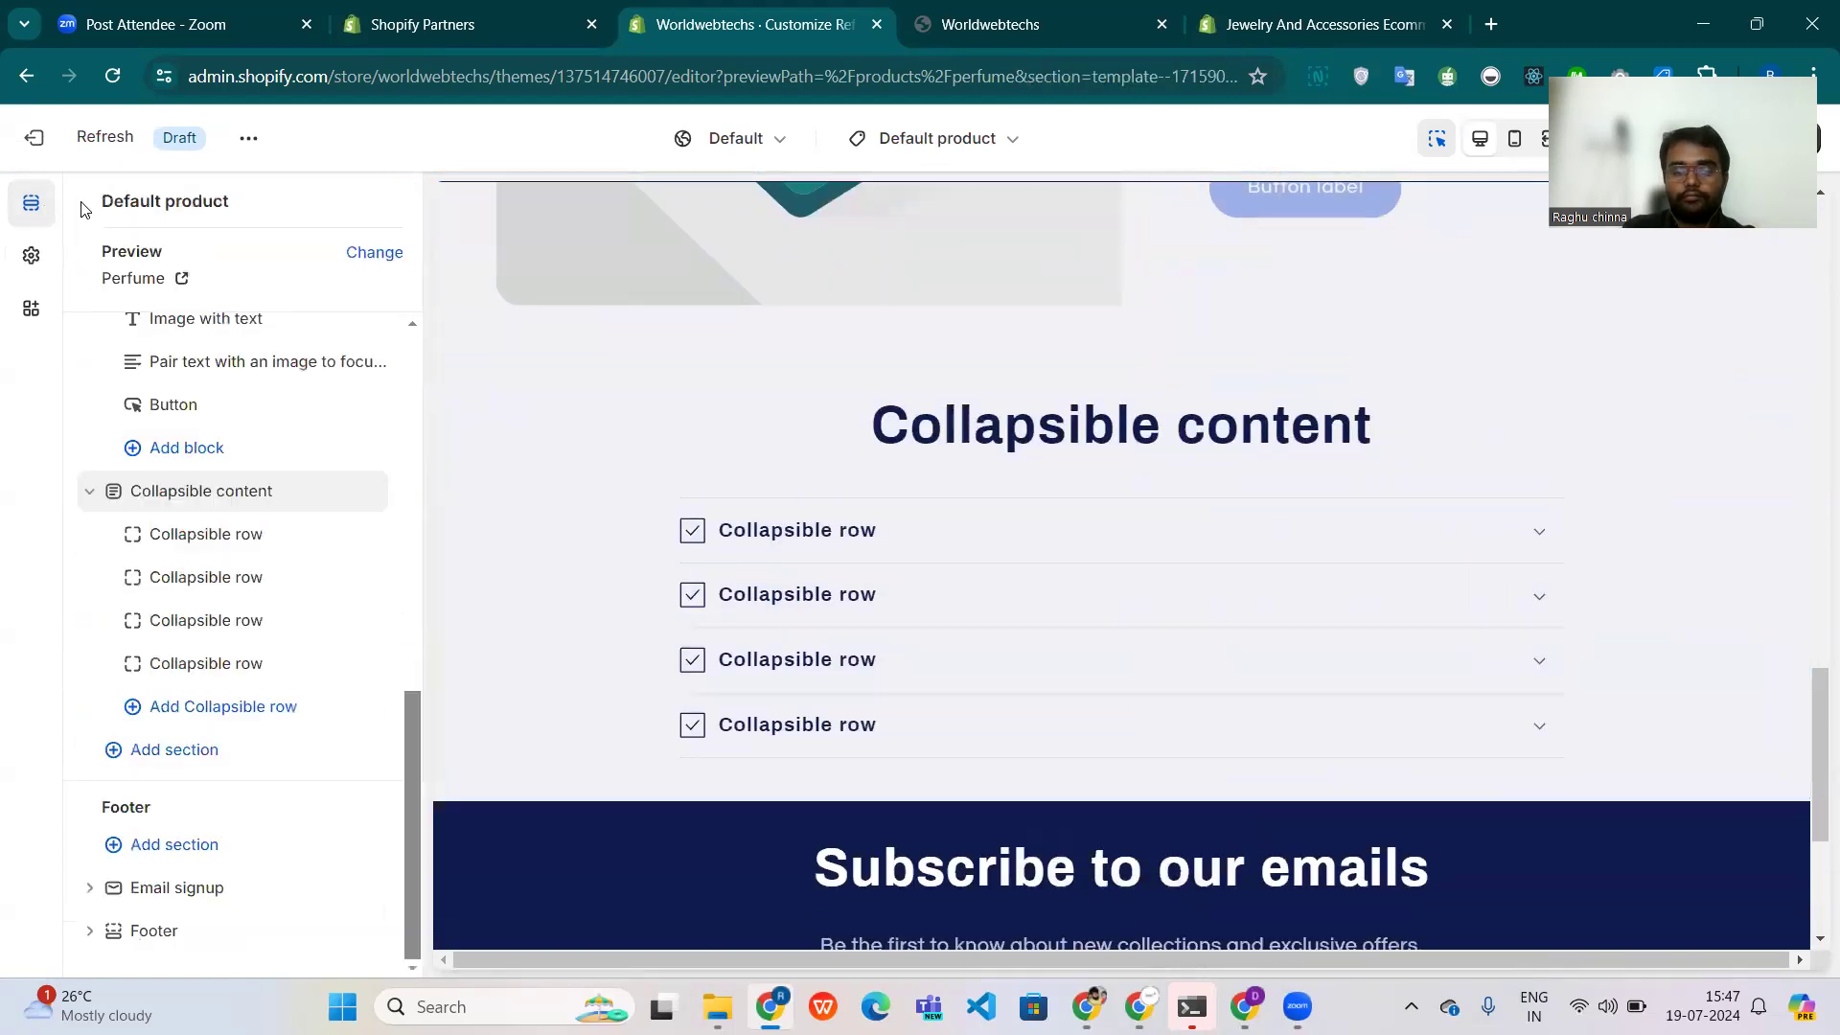
# Browse the other section types available for the product template and examine the sections added to the product page.
pyautogui.click(206, 761)
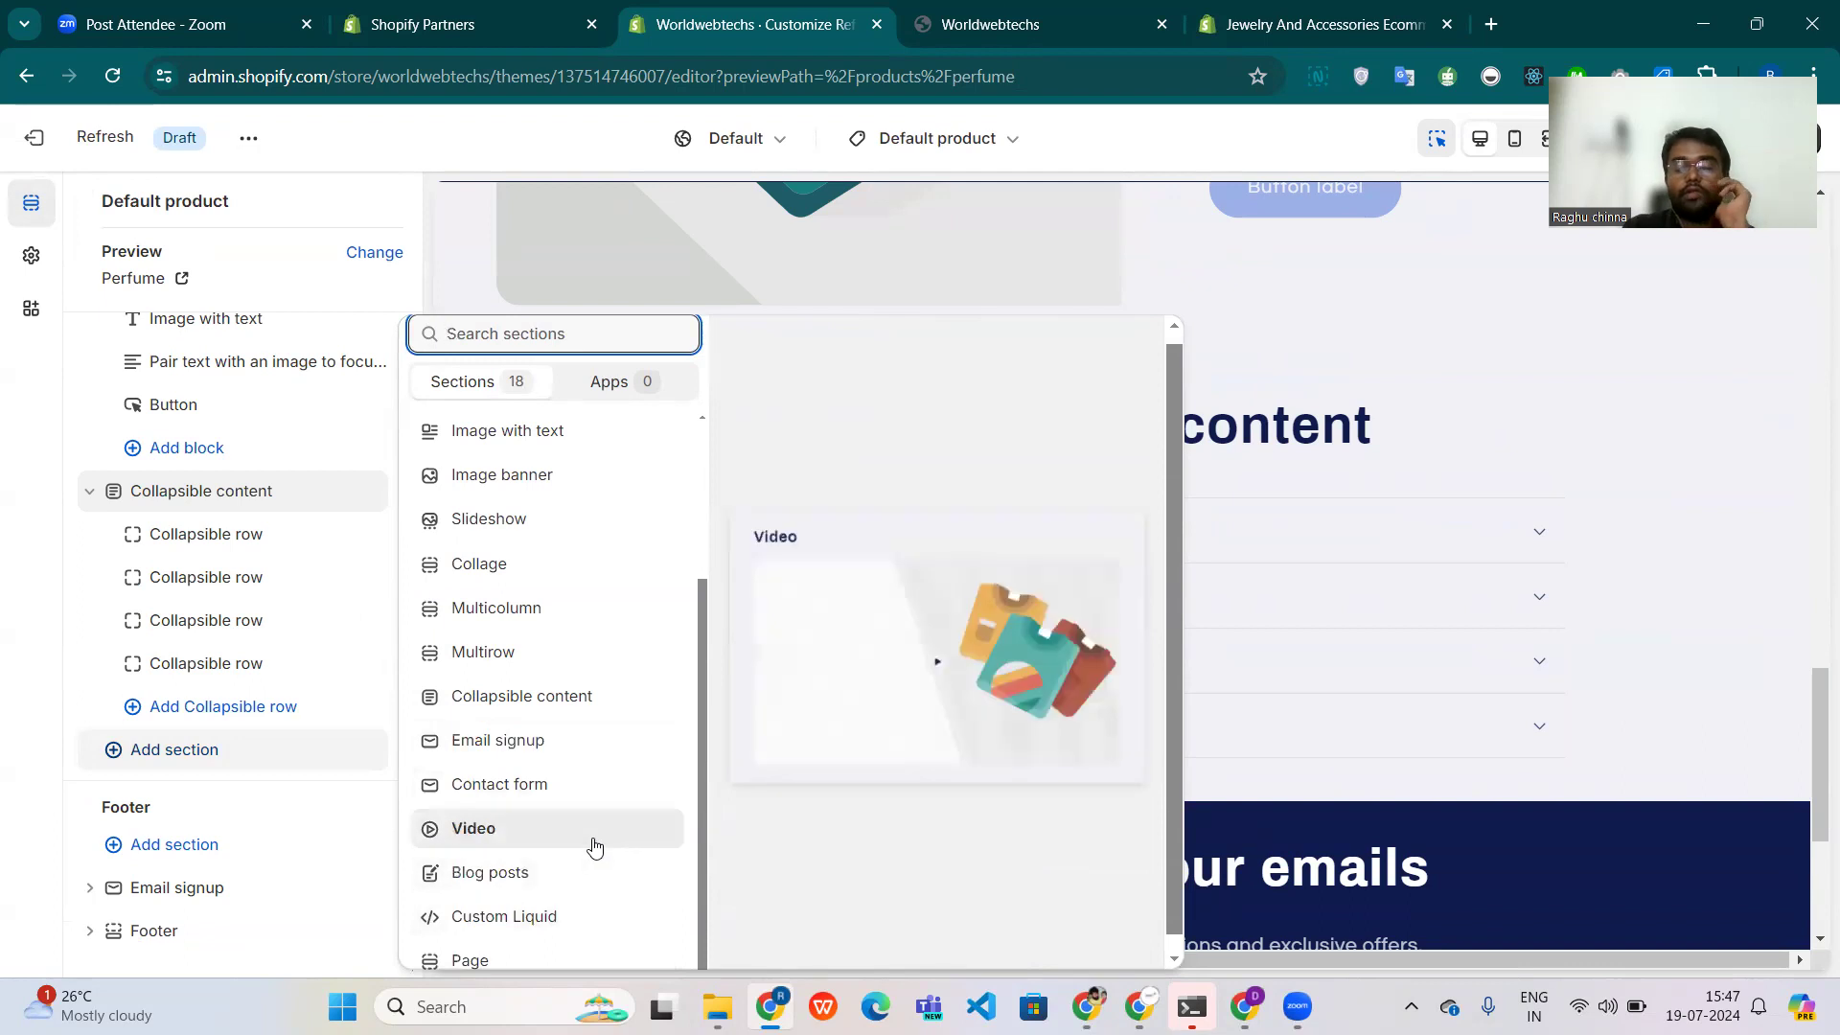
pyautogui.scroll(-1, 595, 847)
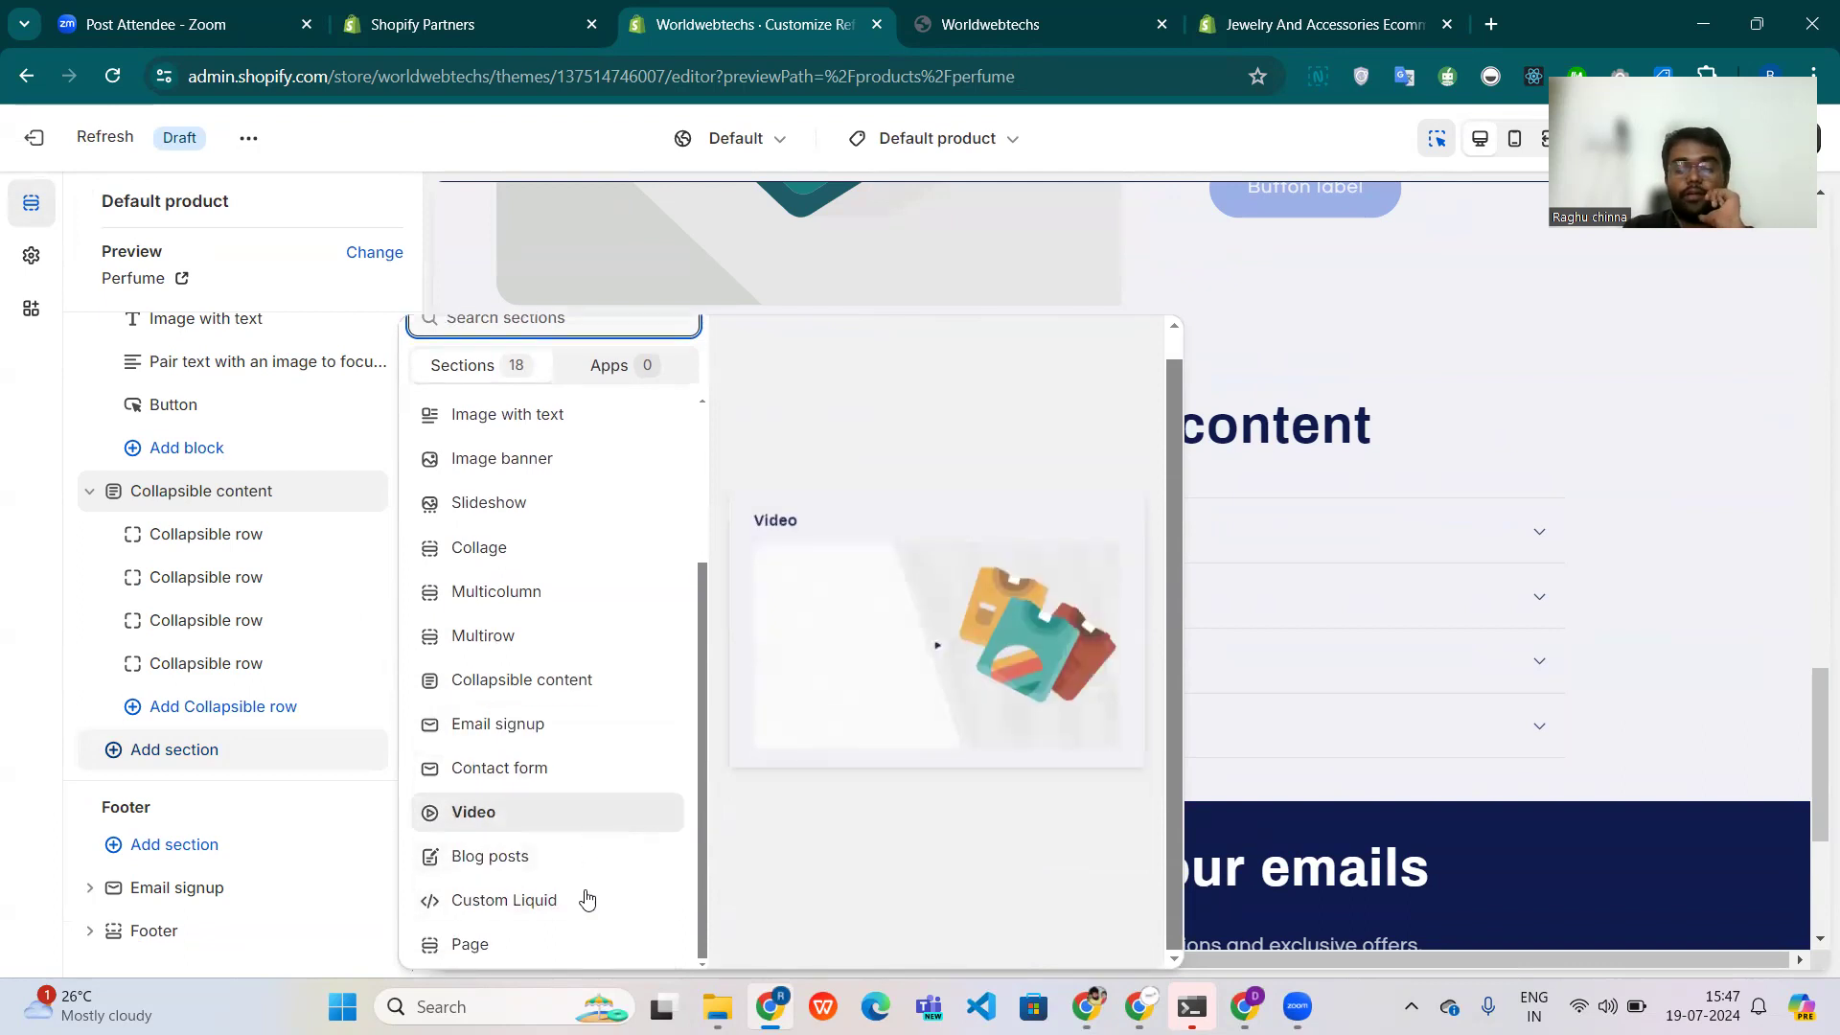
pyautogui.scroll(4, 535, 698)
pyautogui.scroll(1, 538, 701)
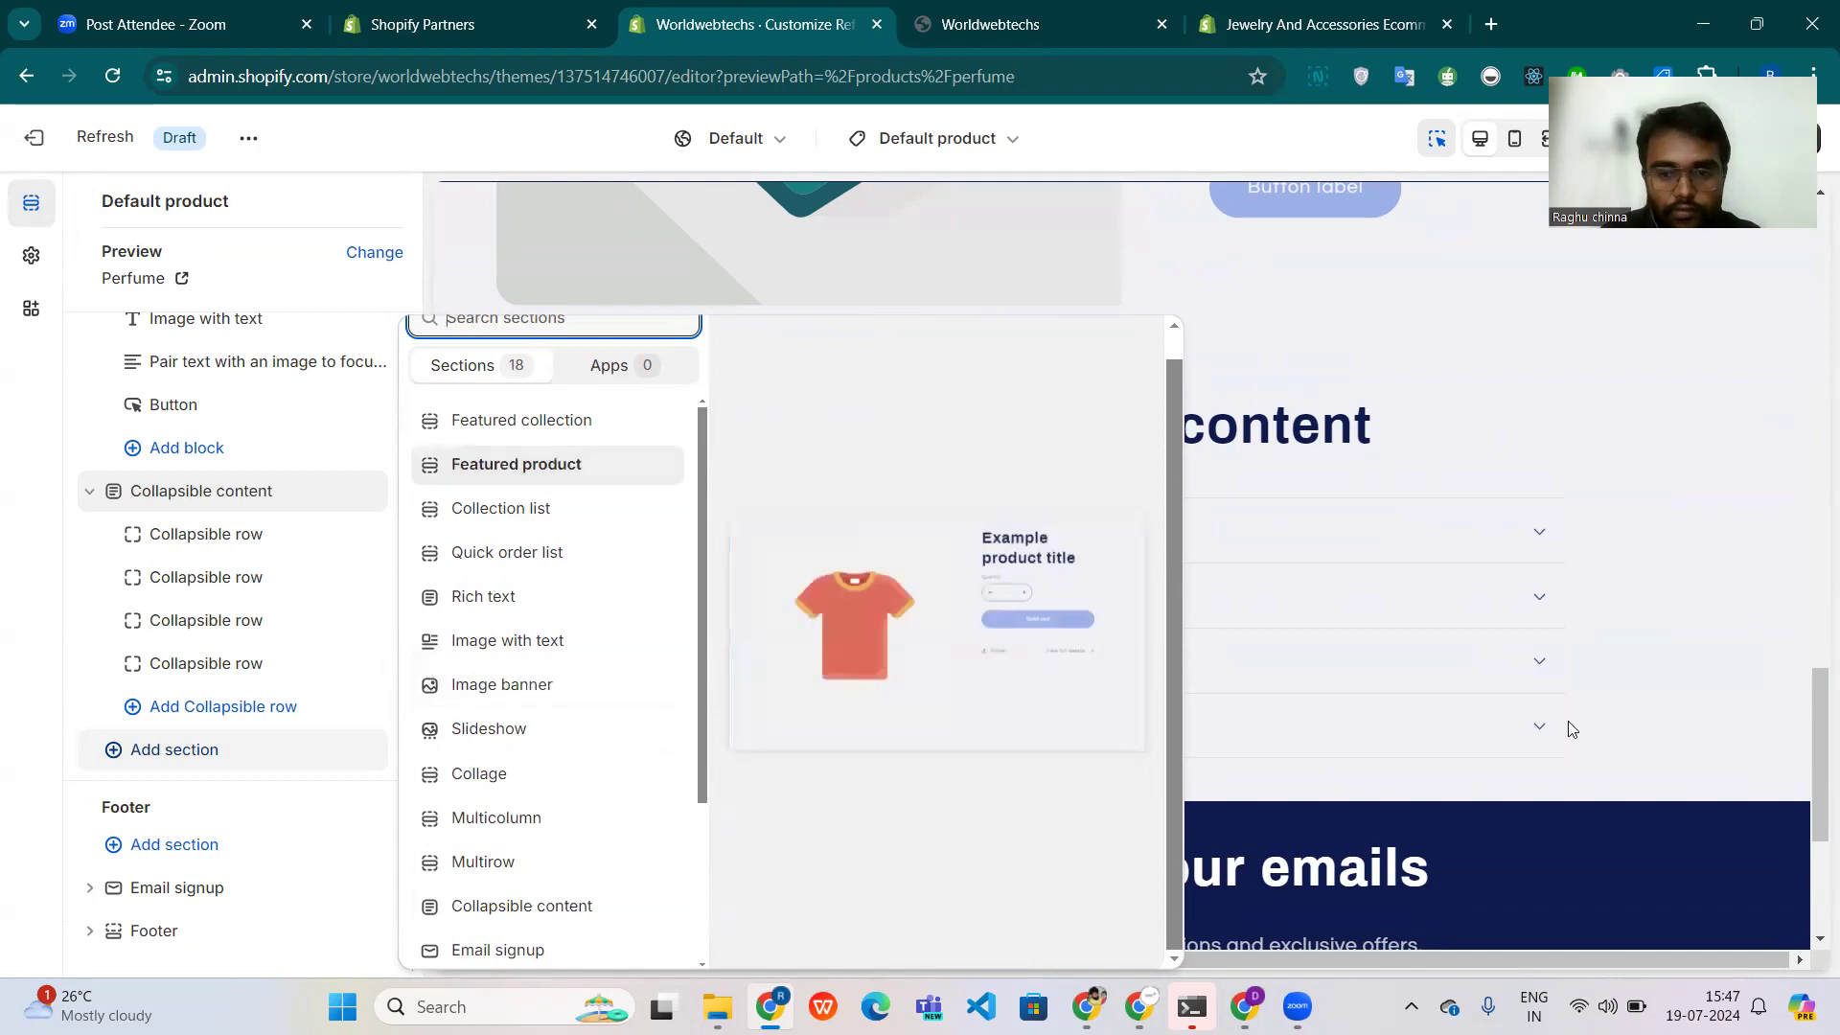
pyautogui.click(1755, 697)
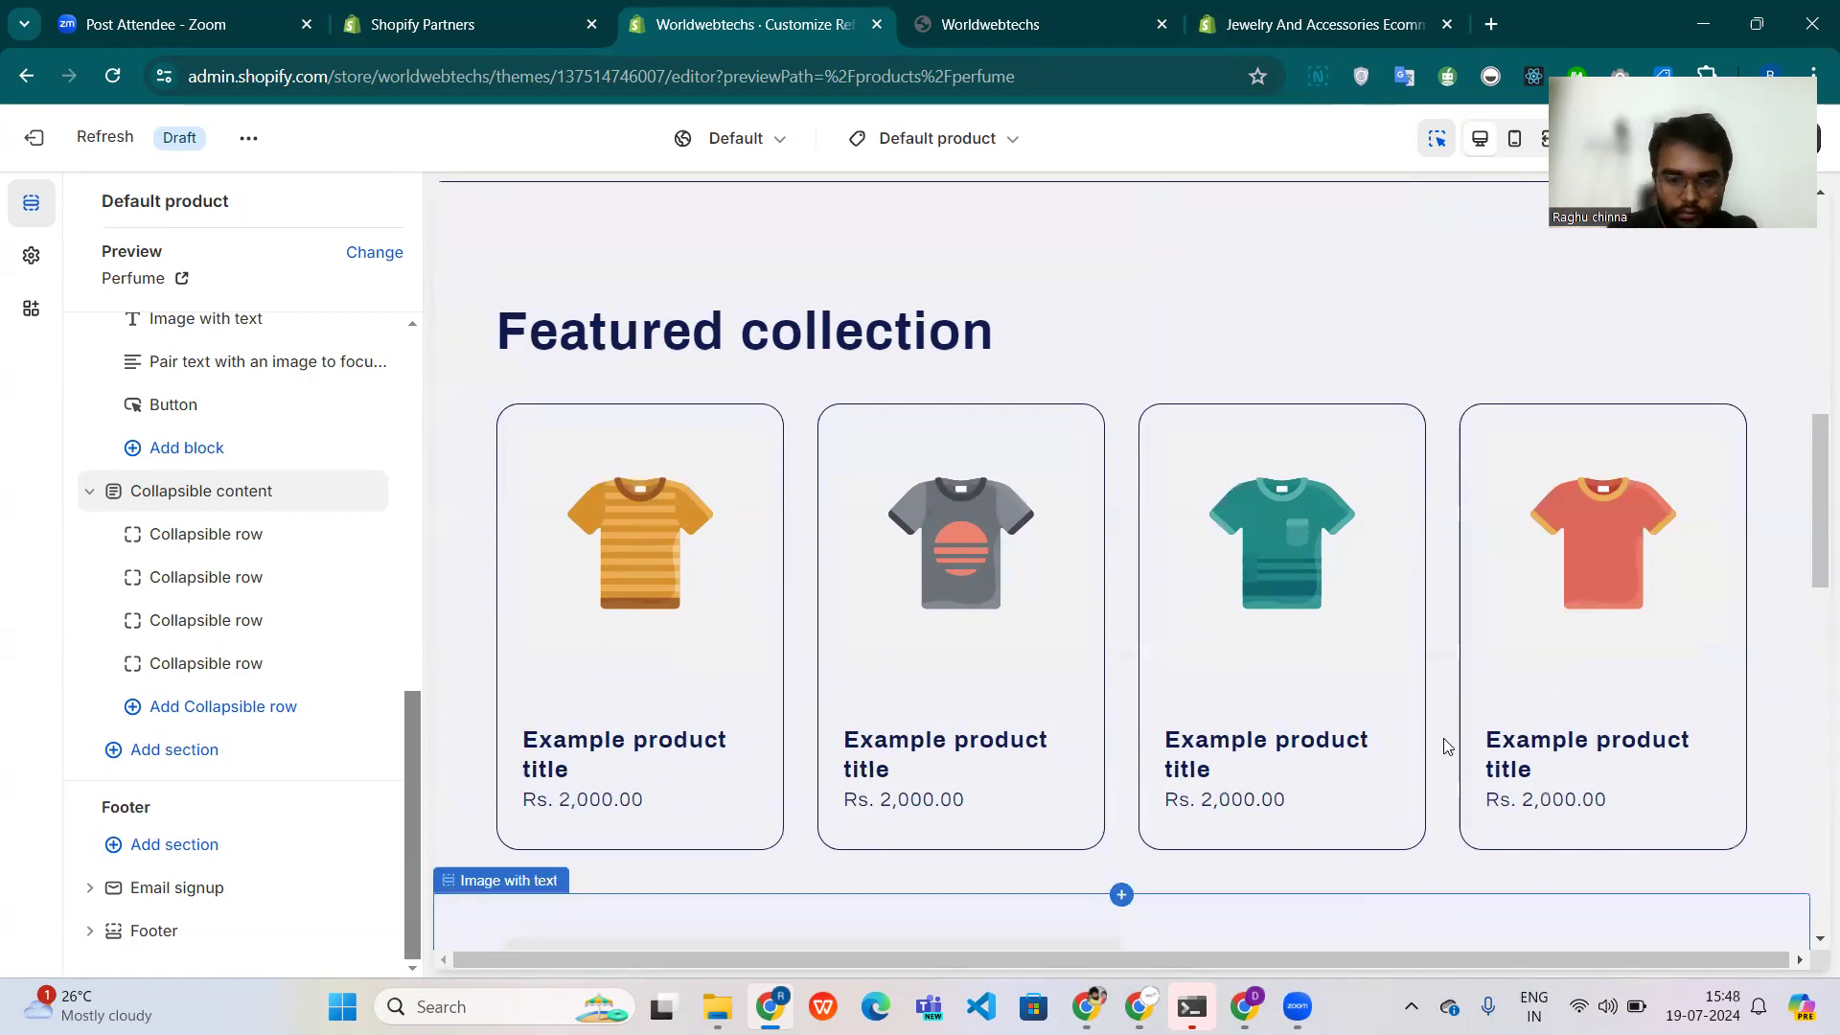
pyautogui.scroll(-6, 1445, 746)
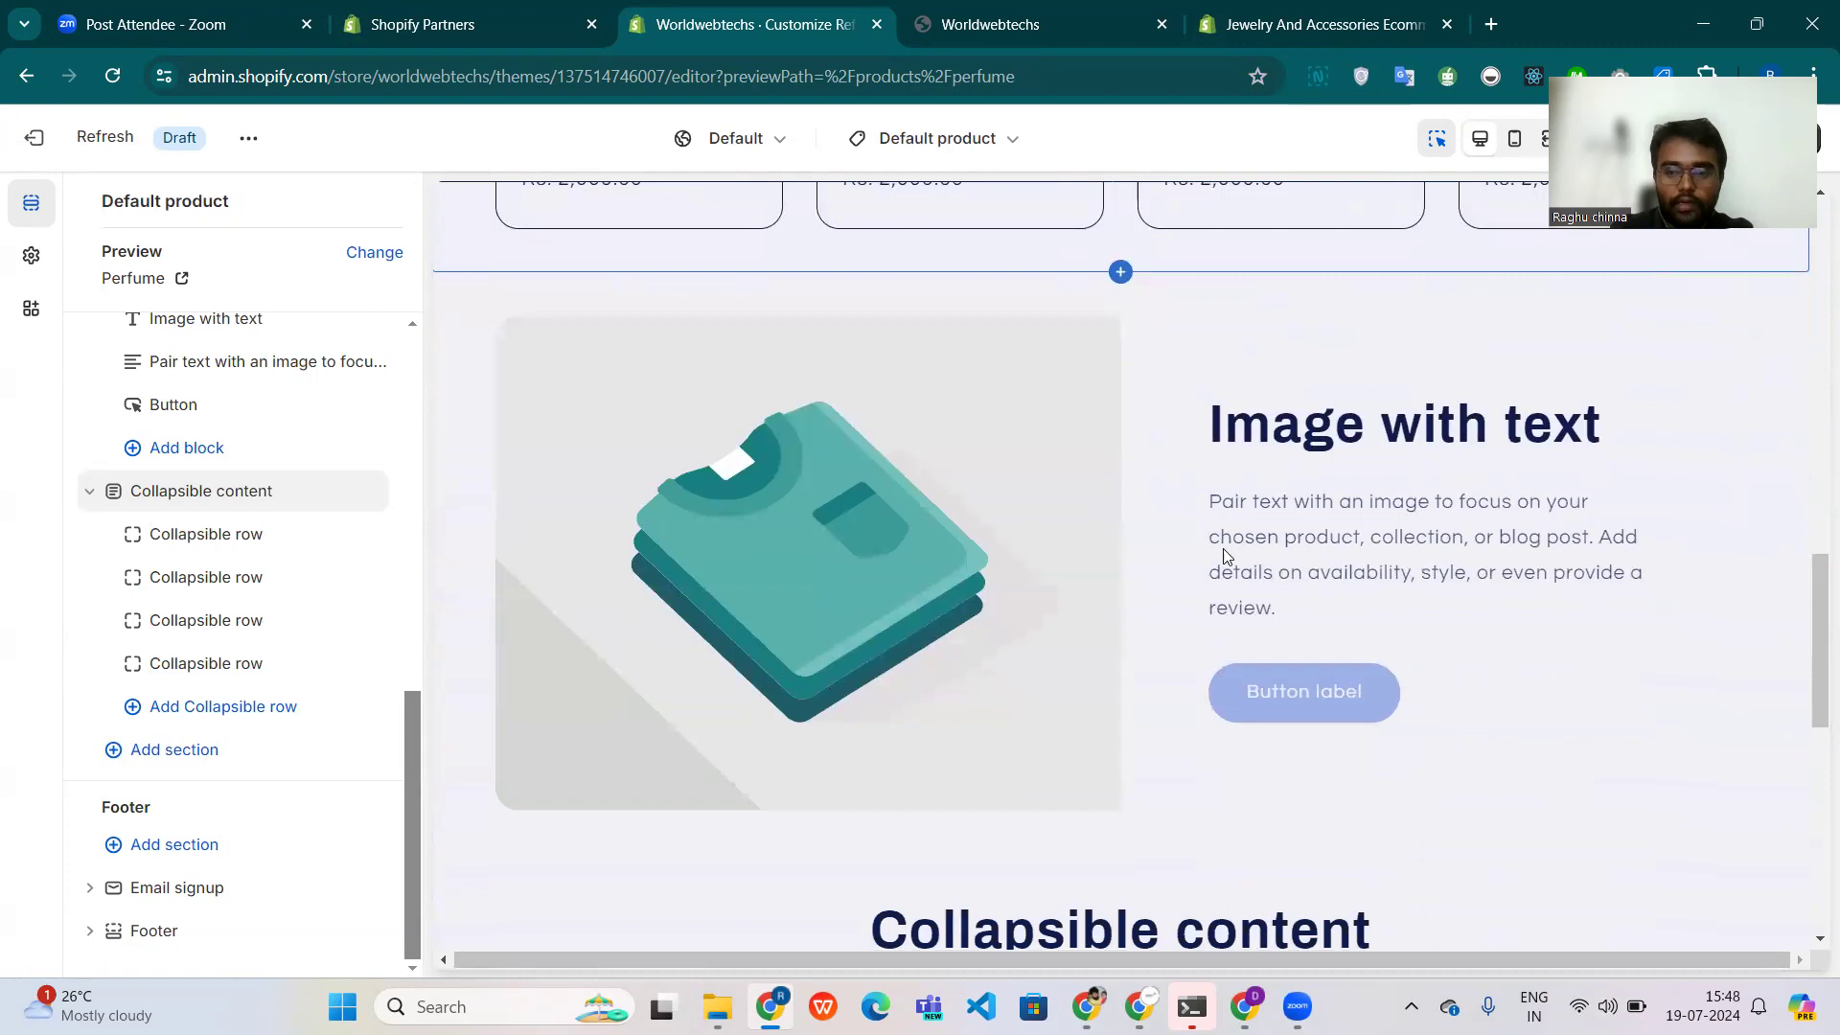
# Examine the product page preview from the Perfume details down through the Collapsible content rows and the footer.
pyautogui.scroll(-6, 1223, 551)
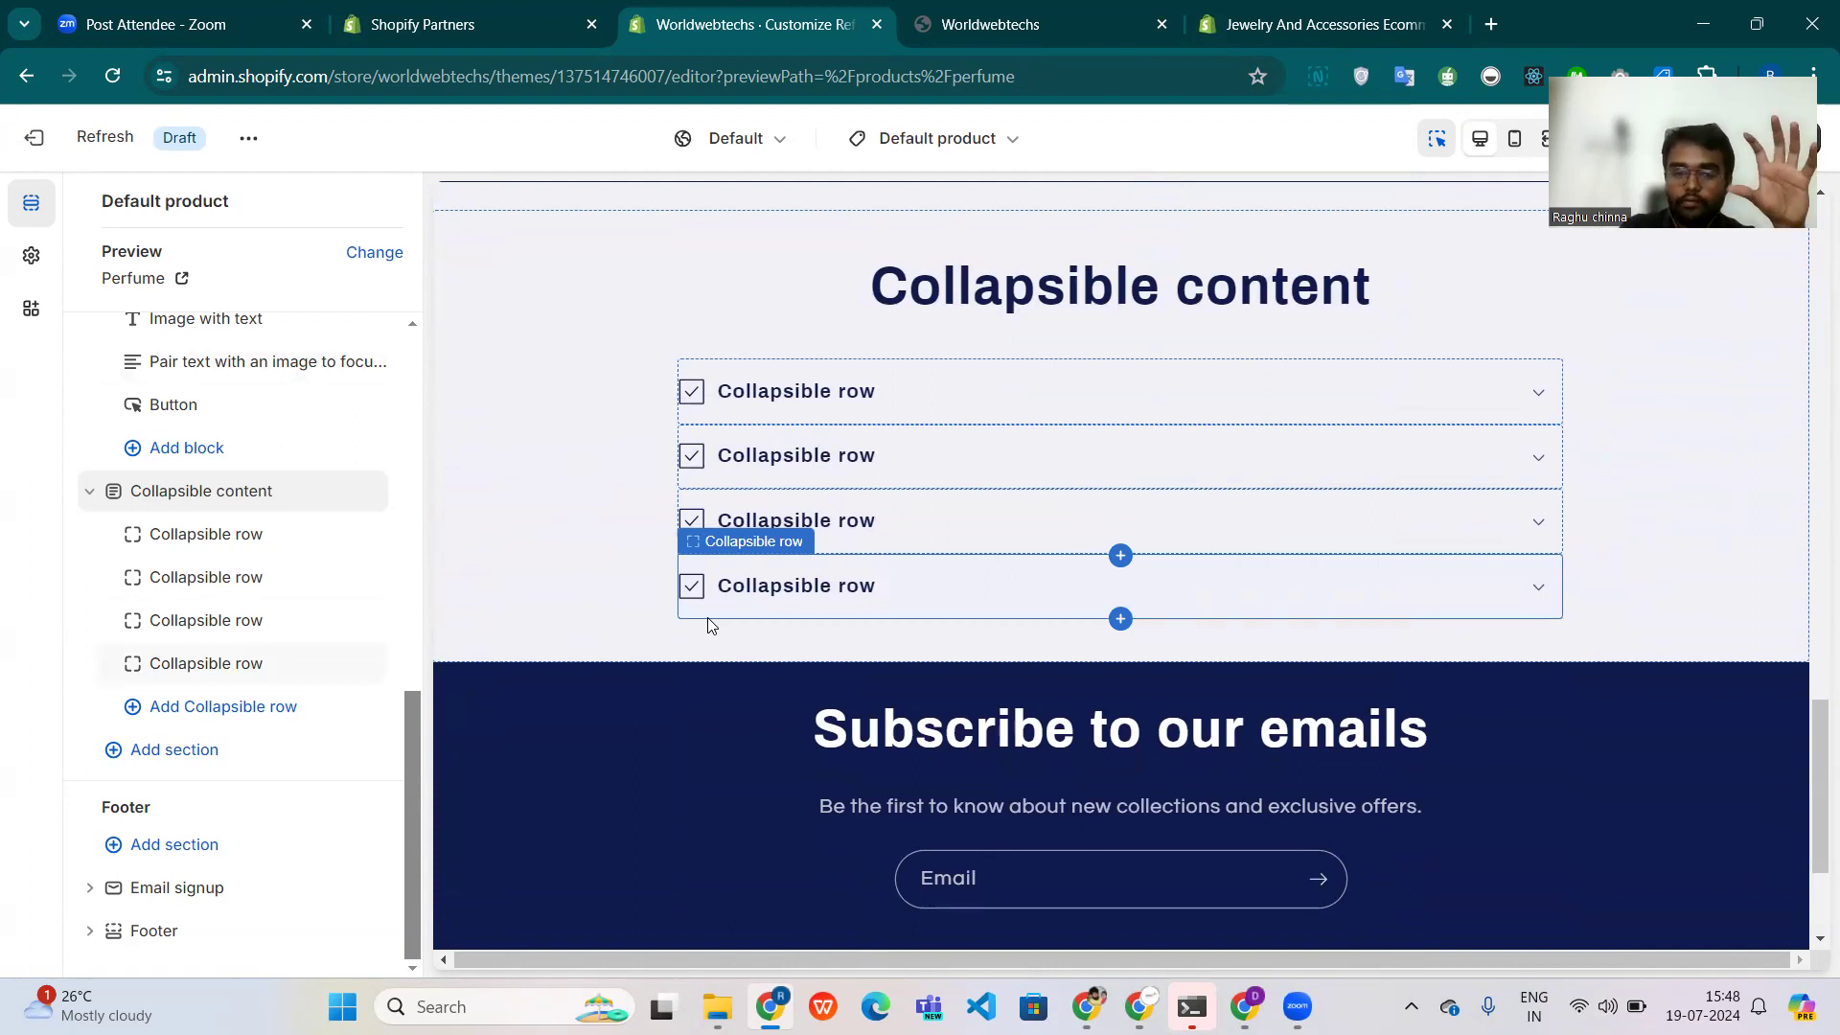
pyautogui.scroll(10, 709, 624)
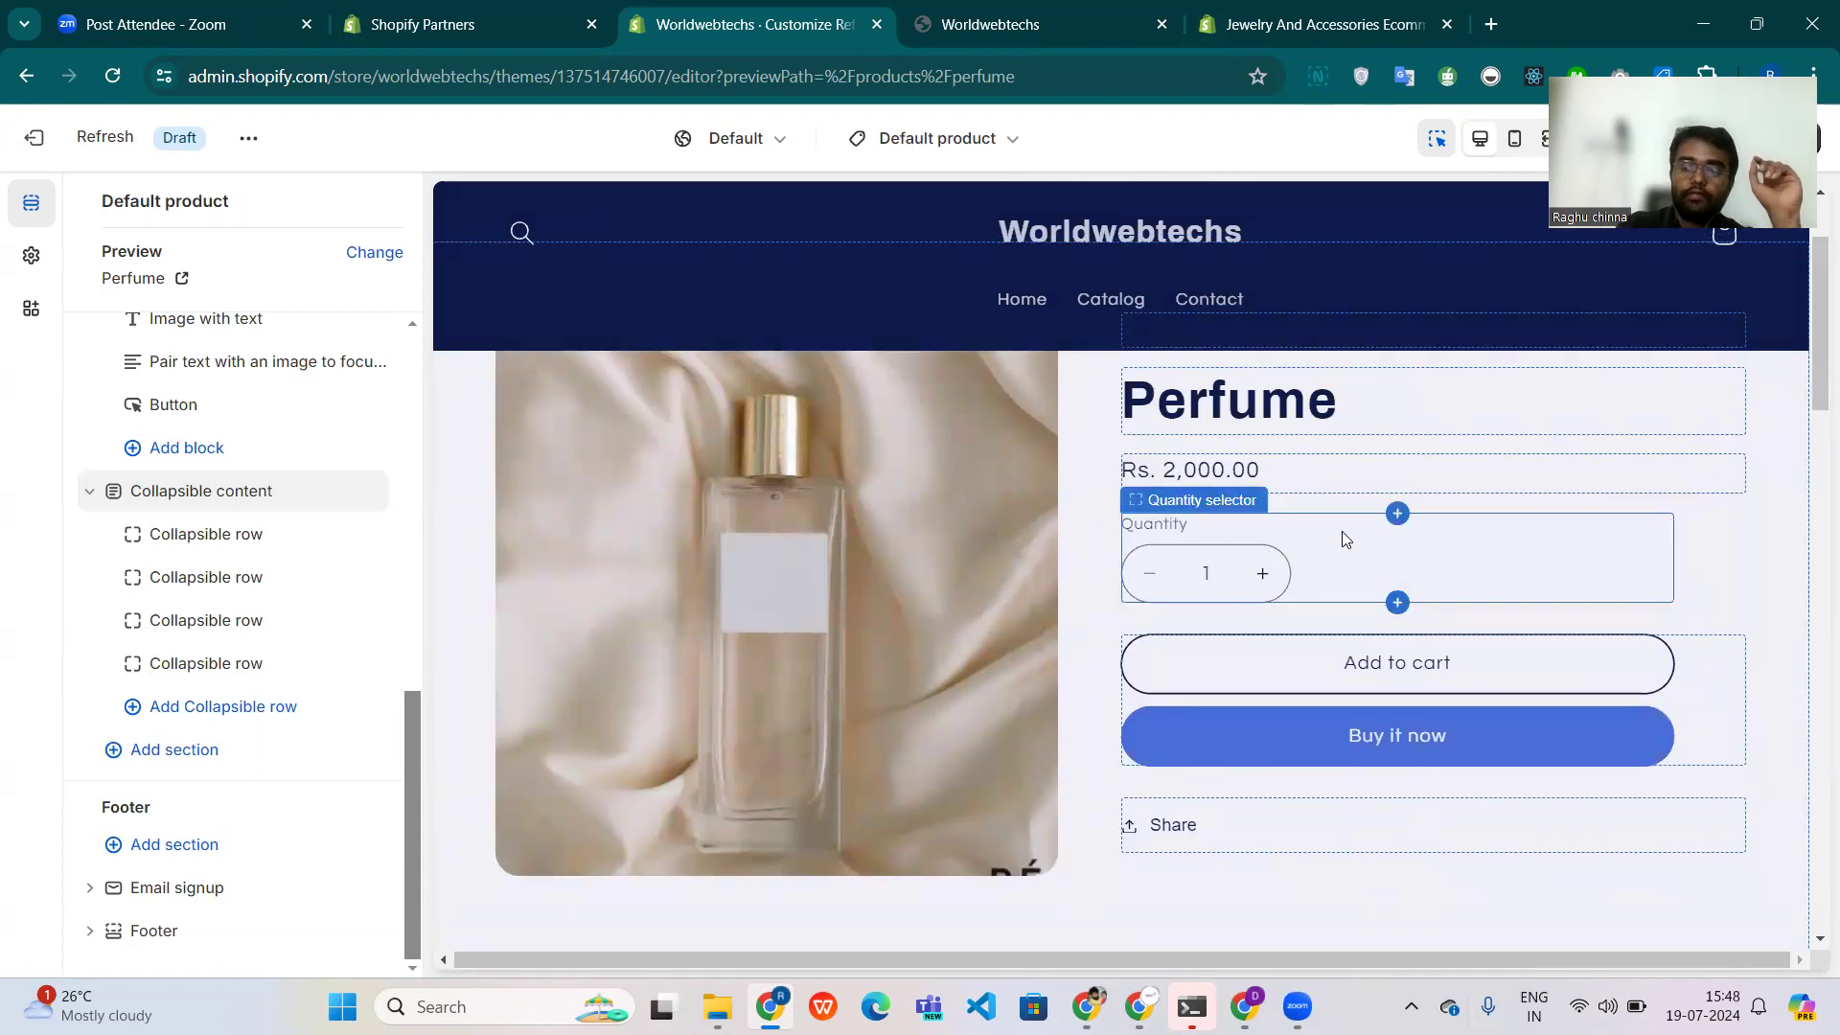
pyautogui.scroll(-15, 1128, 625)
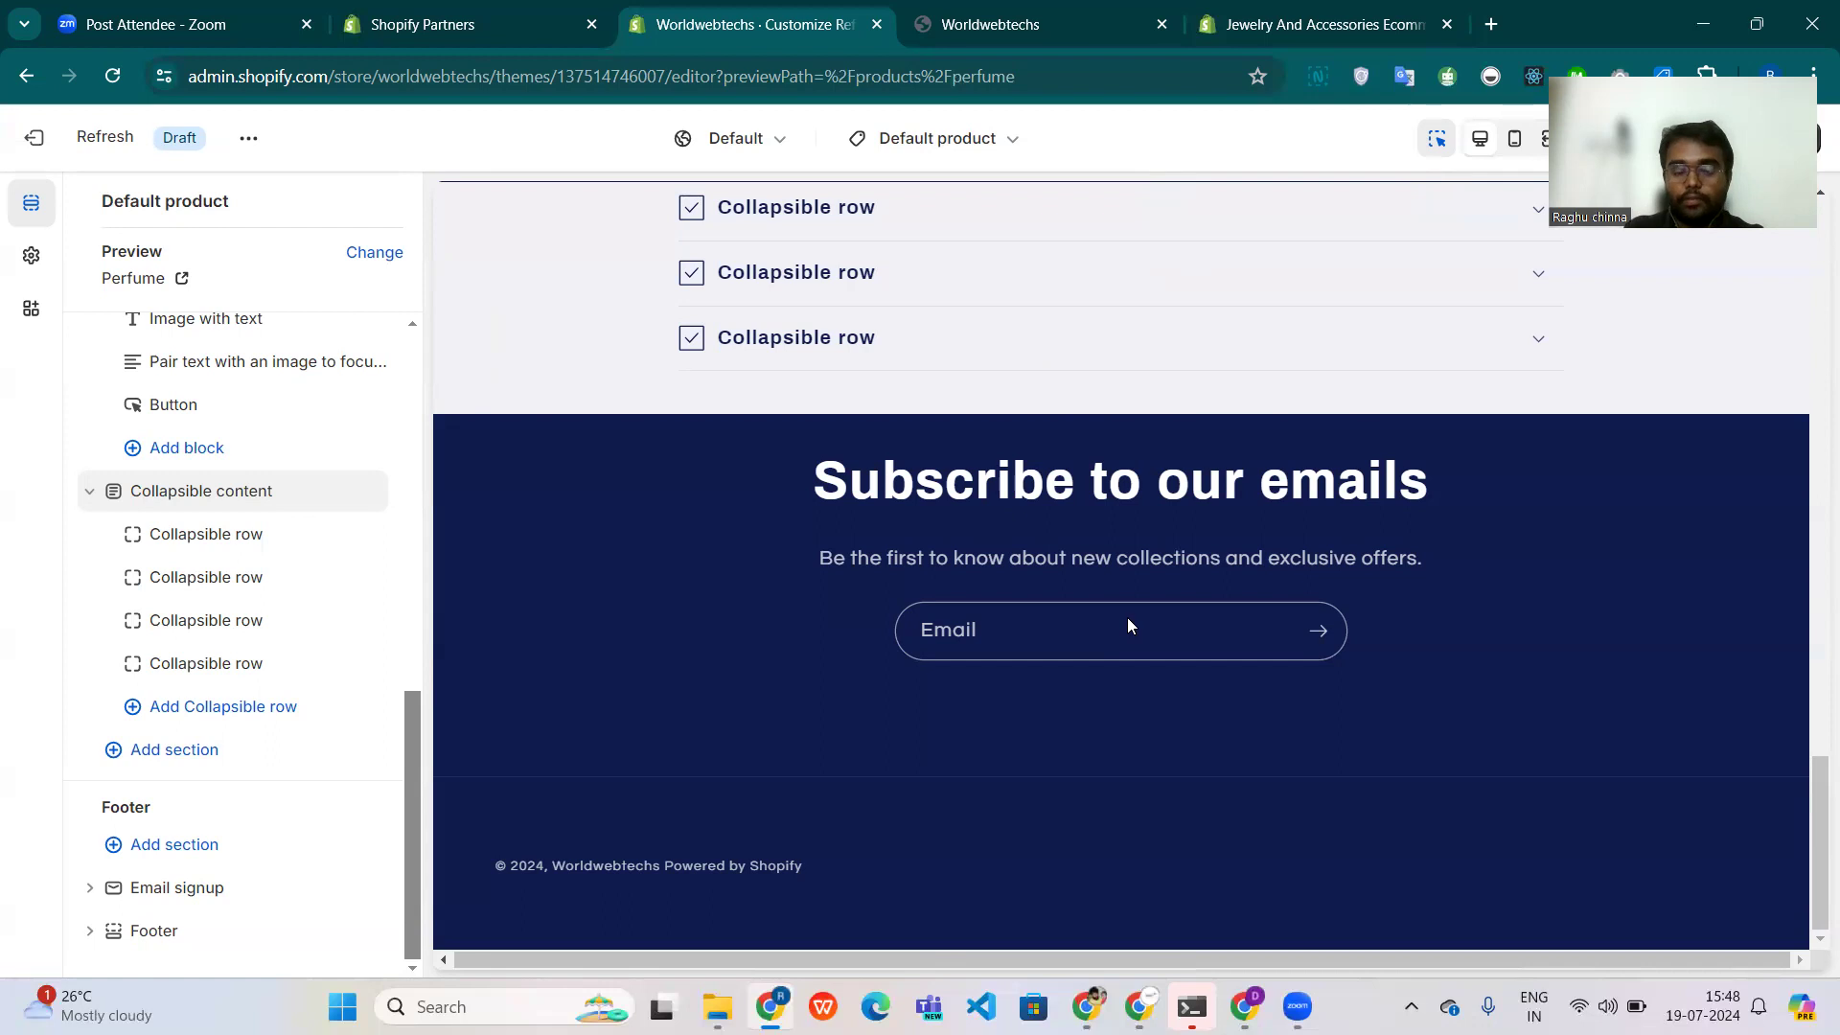
pyautogui.scroll(12, 1231, 403)
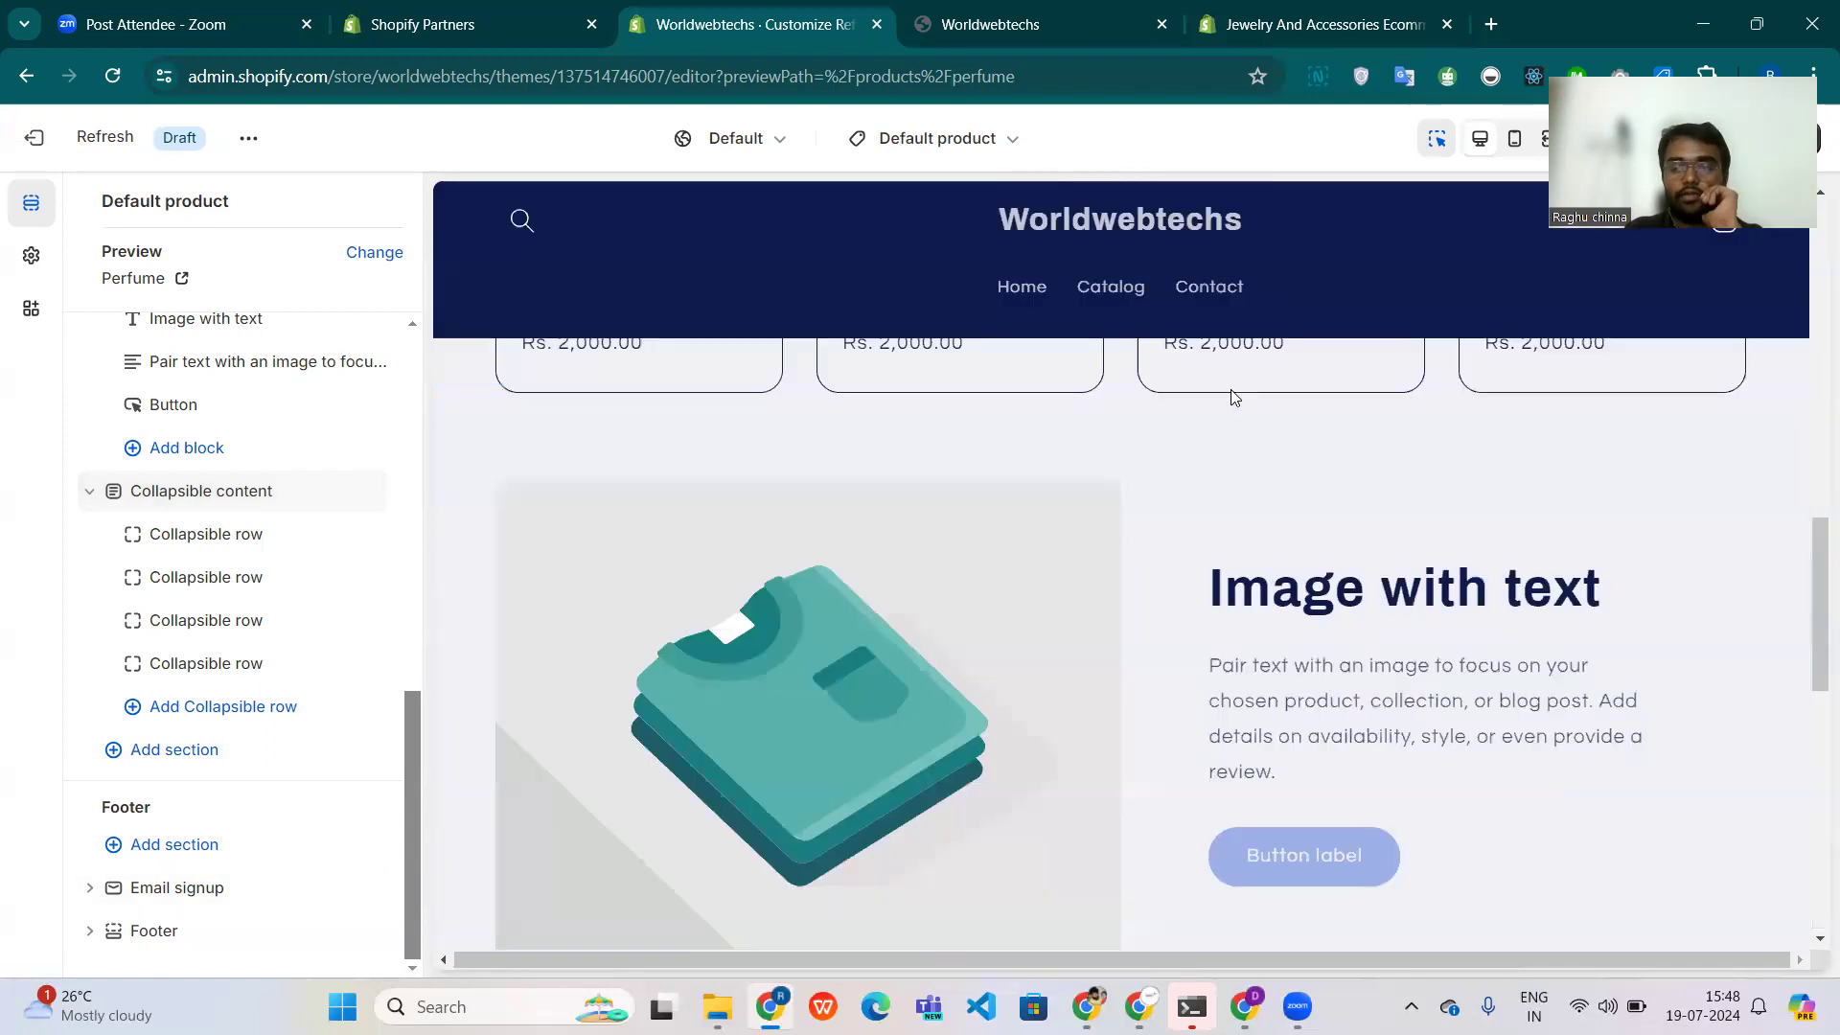
pyautogui.scroll(4, 1236, 422)
pyautogui.scroll(-12, 1246, 575)
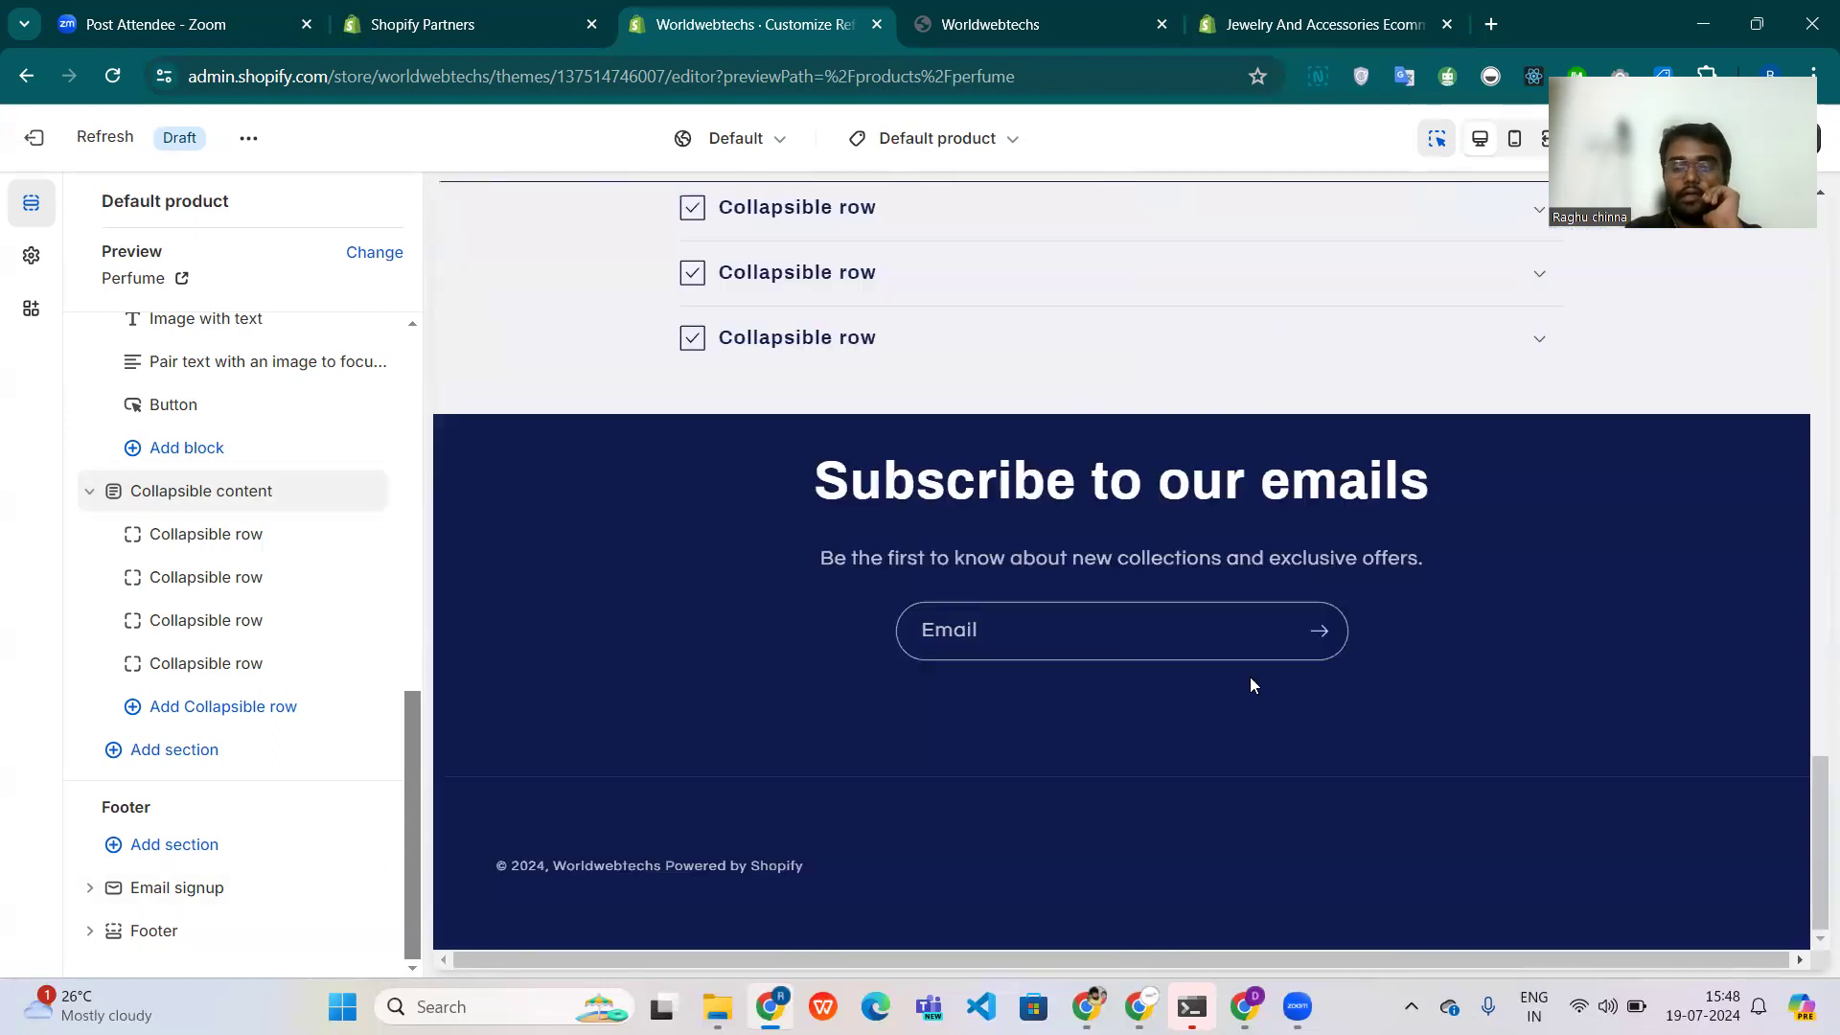
pyautogui.scroll(2, 1250, 676)
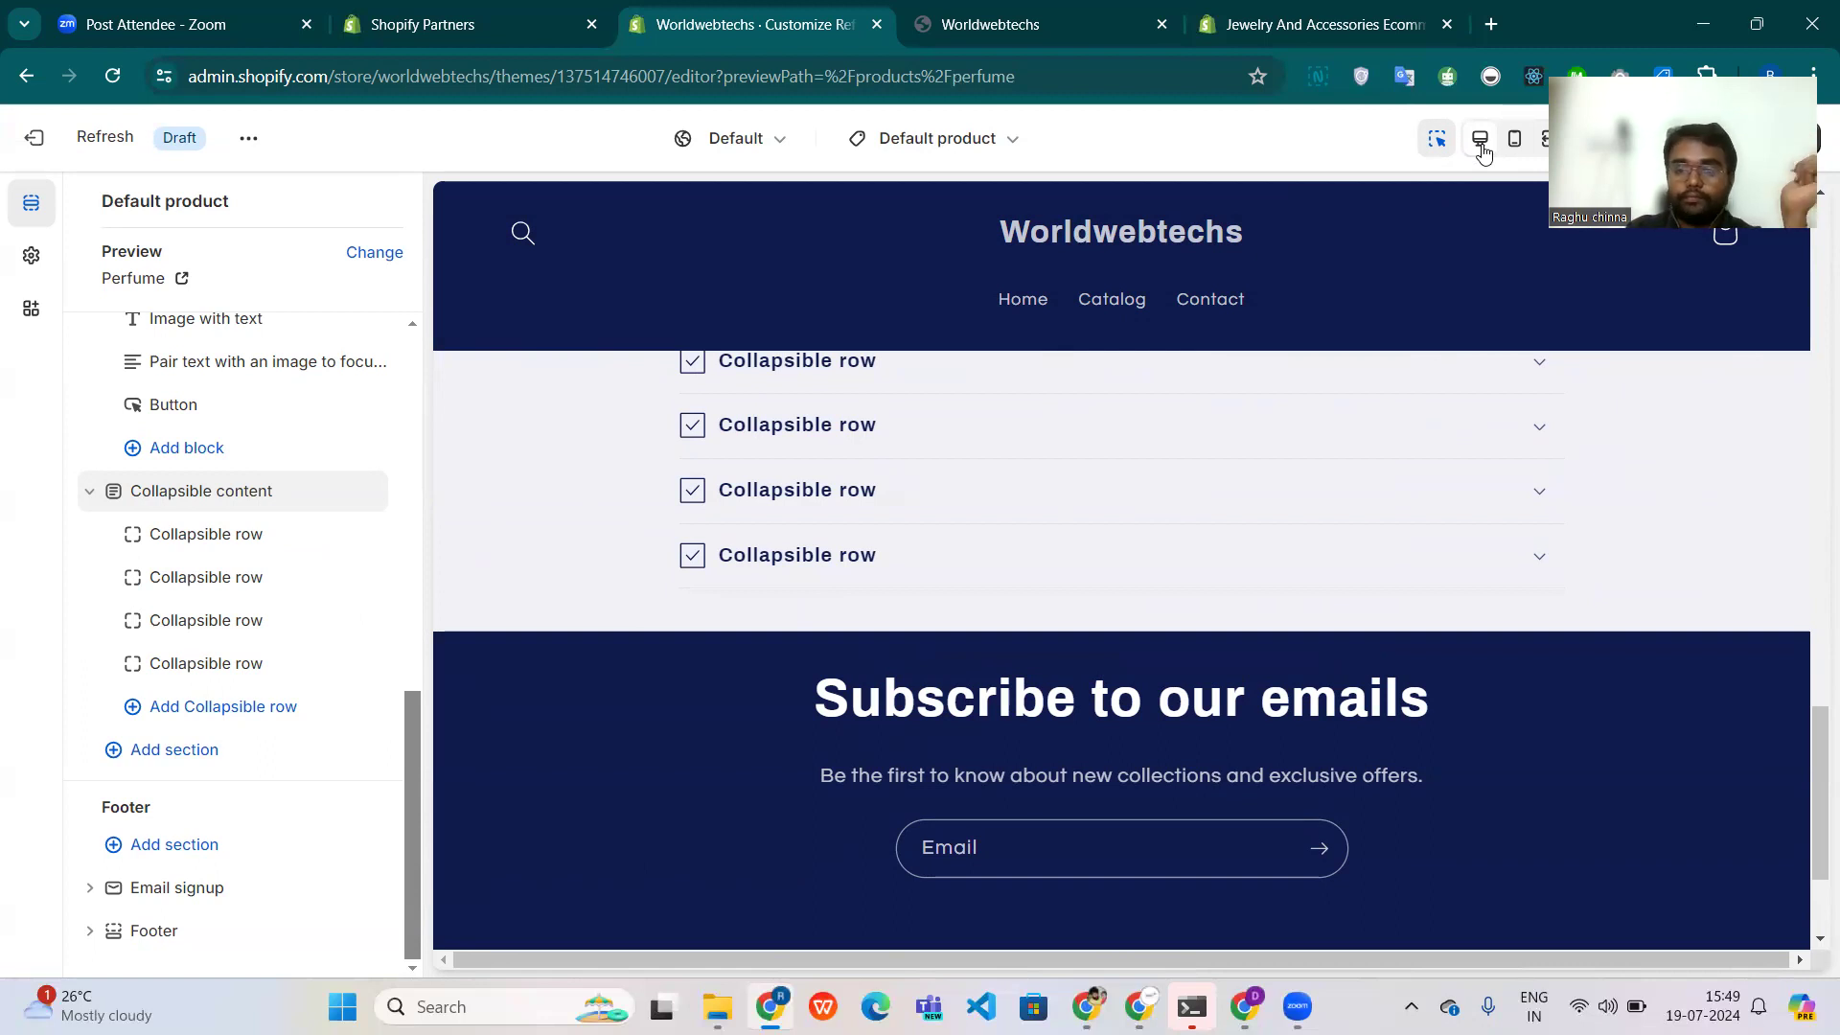
# Switch the product page preview to full-screen mode and examine the product details, Featured collection, Image with text and Collapsible content sections.
pyautogui.click(1480, 142)
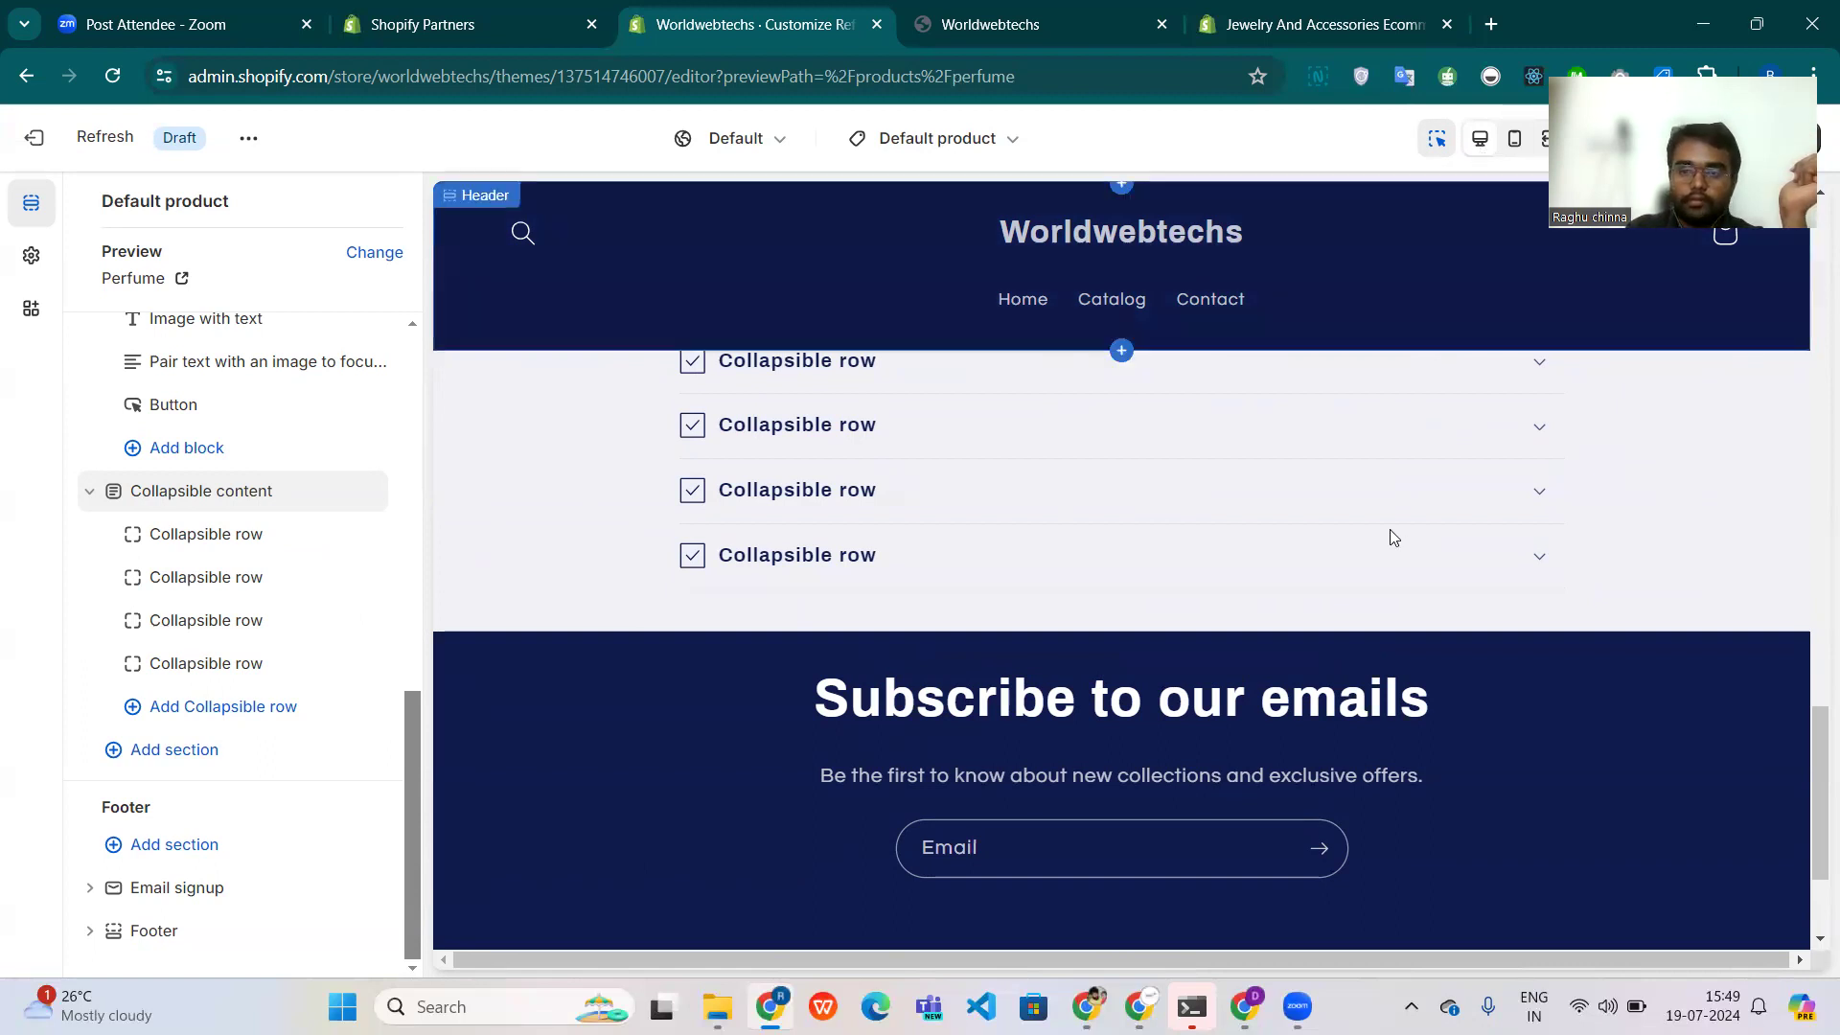
pyautogui.click(1544, 140)
pyautogui.scroll(15, 1192, 417)
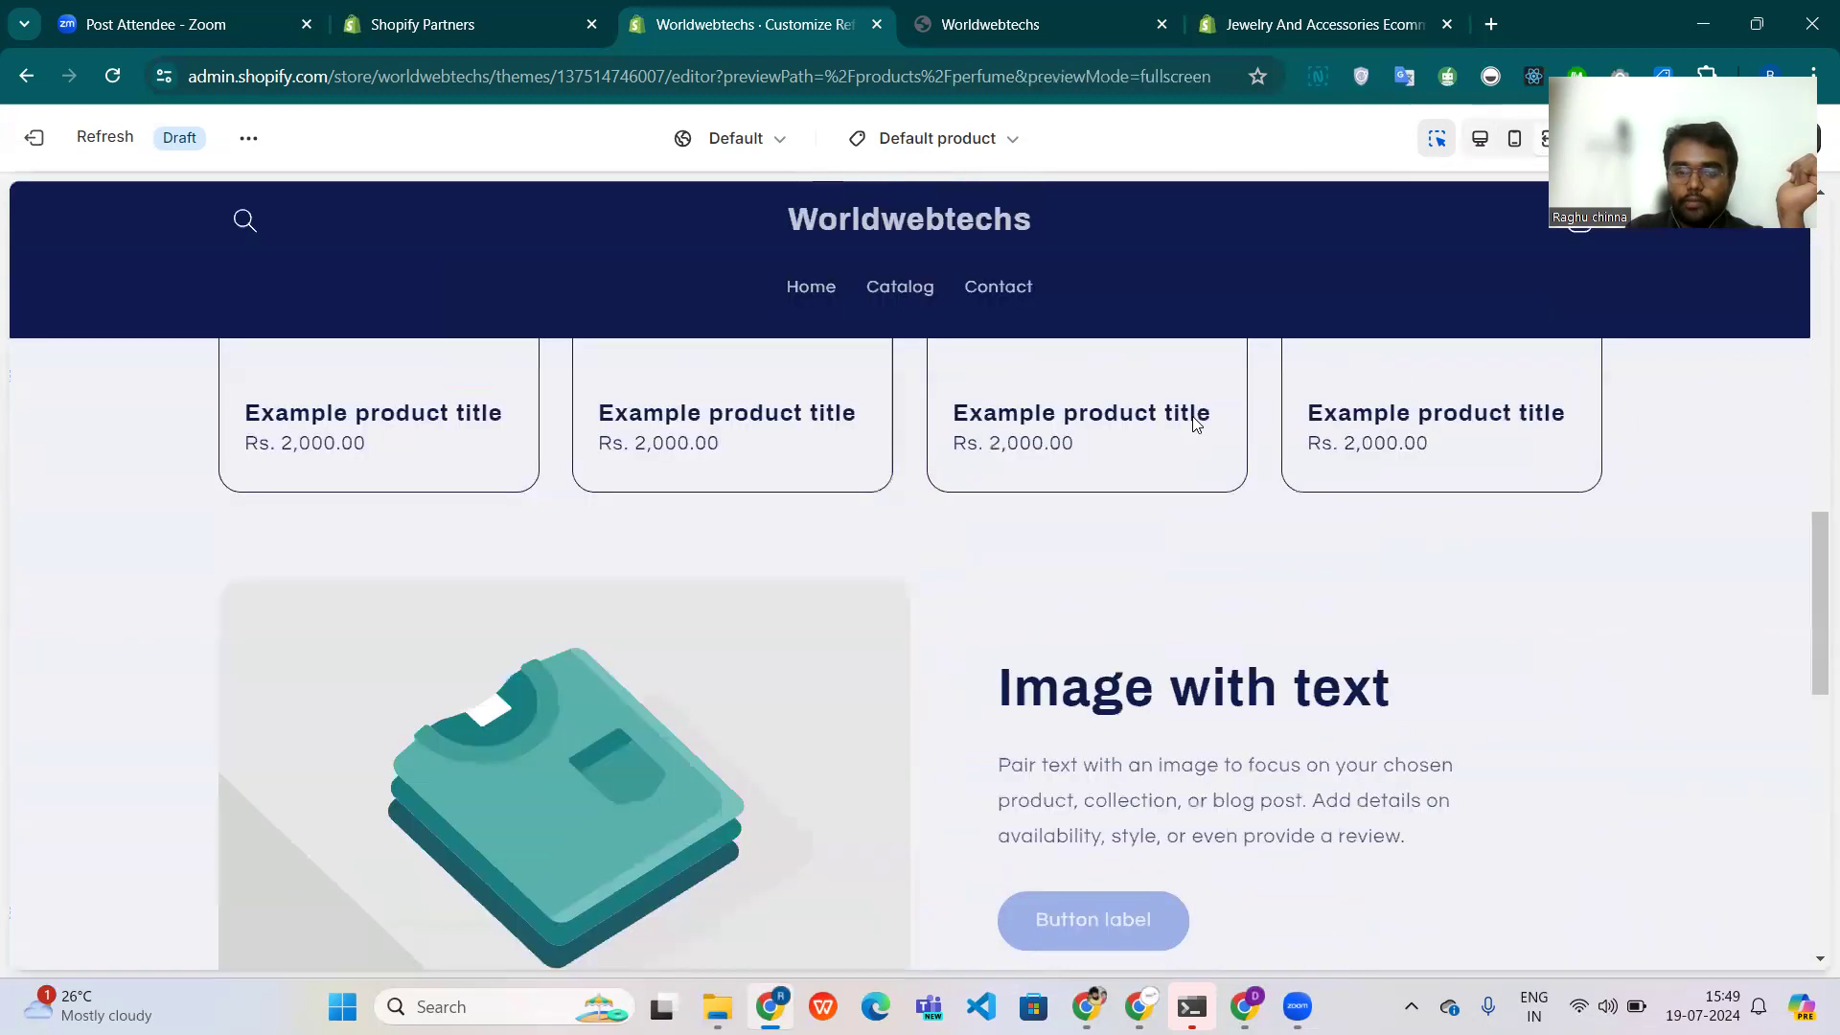
pyautogui.scroll(-15, 1196, 424)
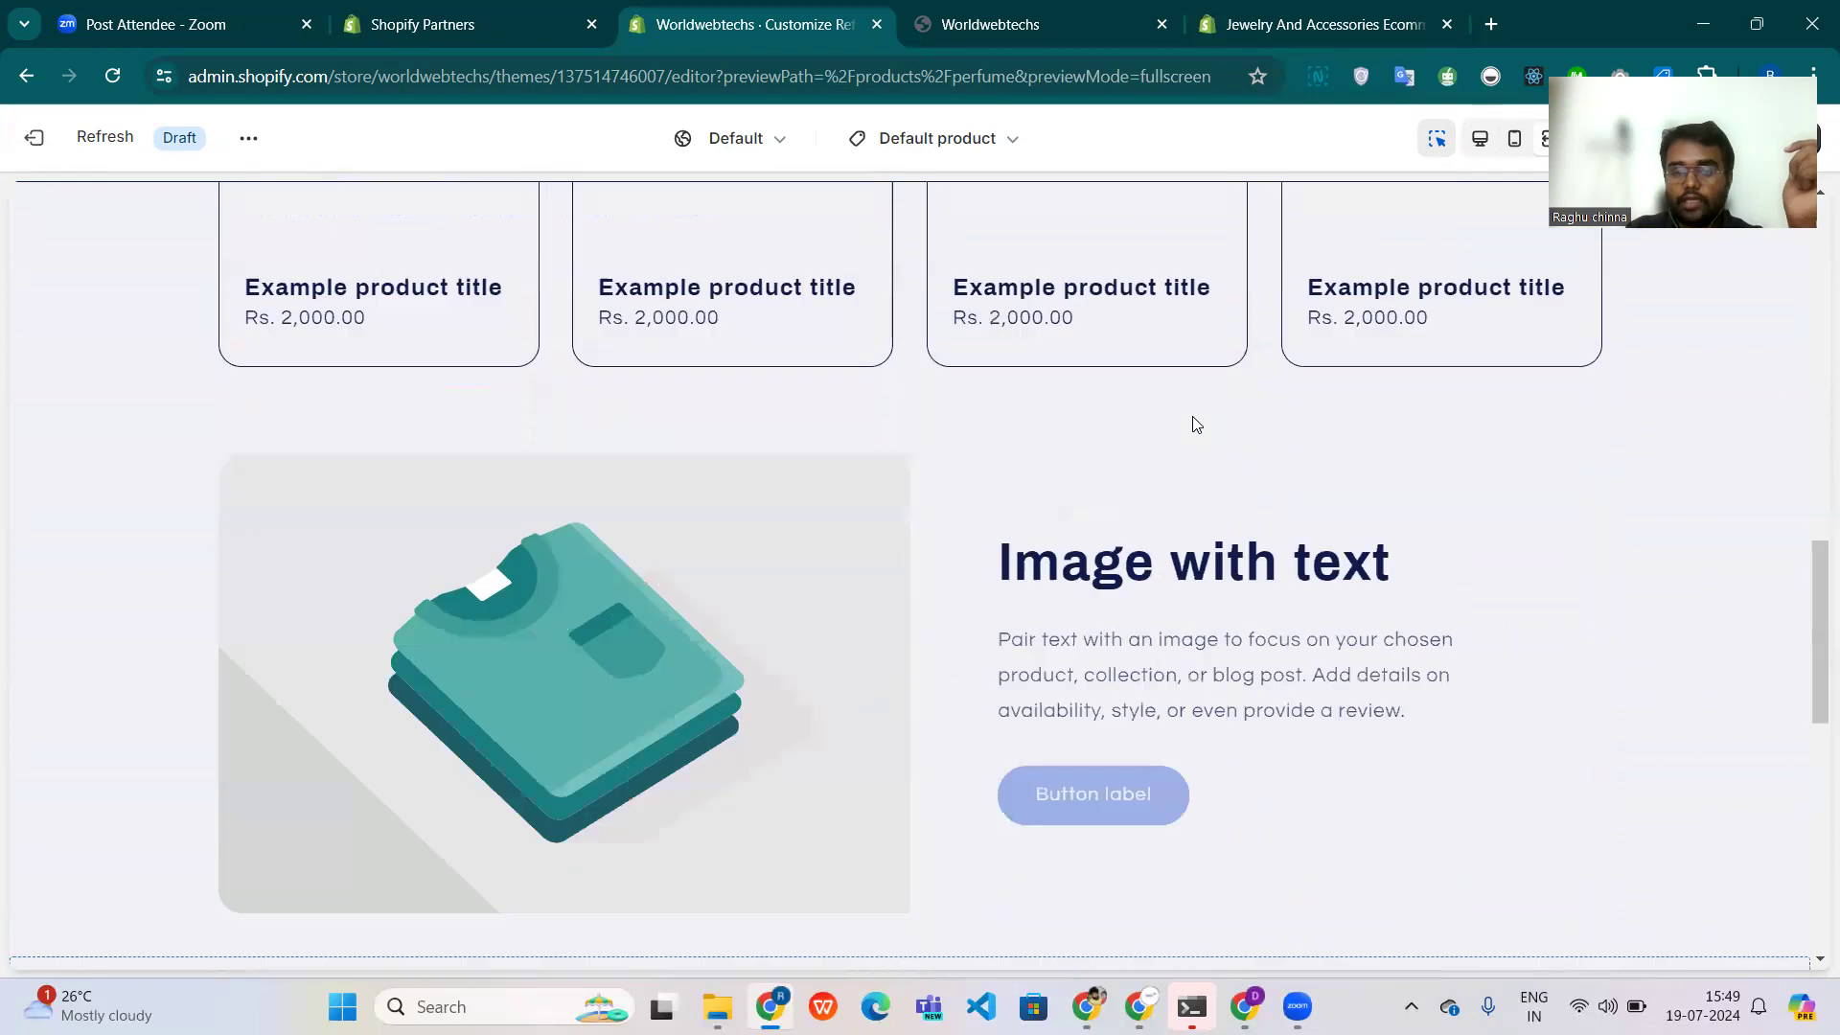
pyautogui.scroll(11, 1196, 424)
pyautogui.scroll(-10, 1195, 425)
pyautogui.scroll(8, 1192, 416)
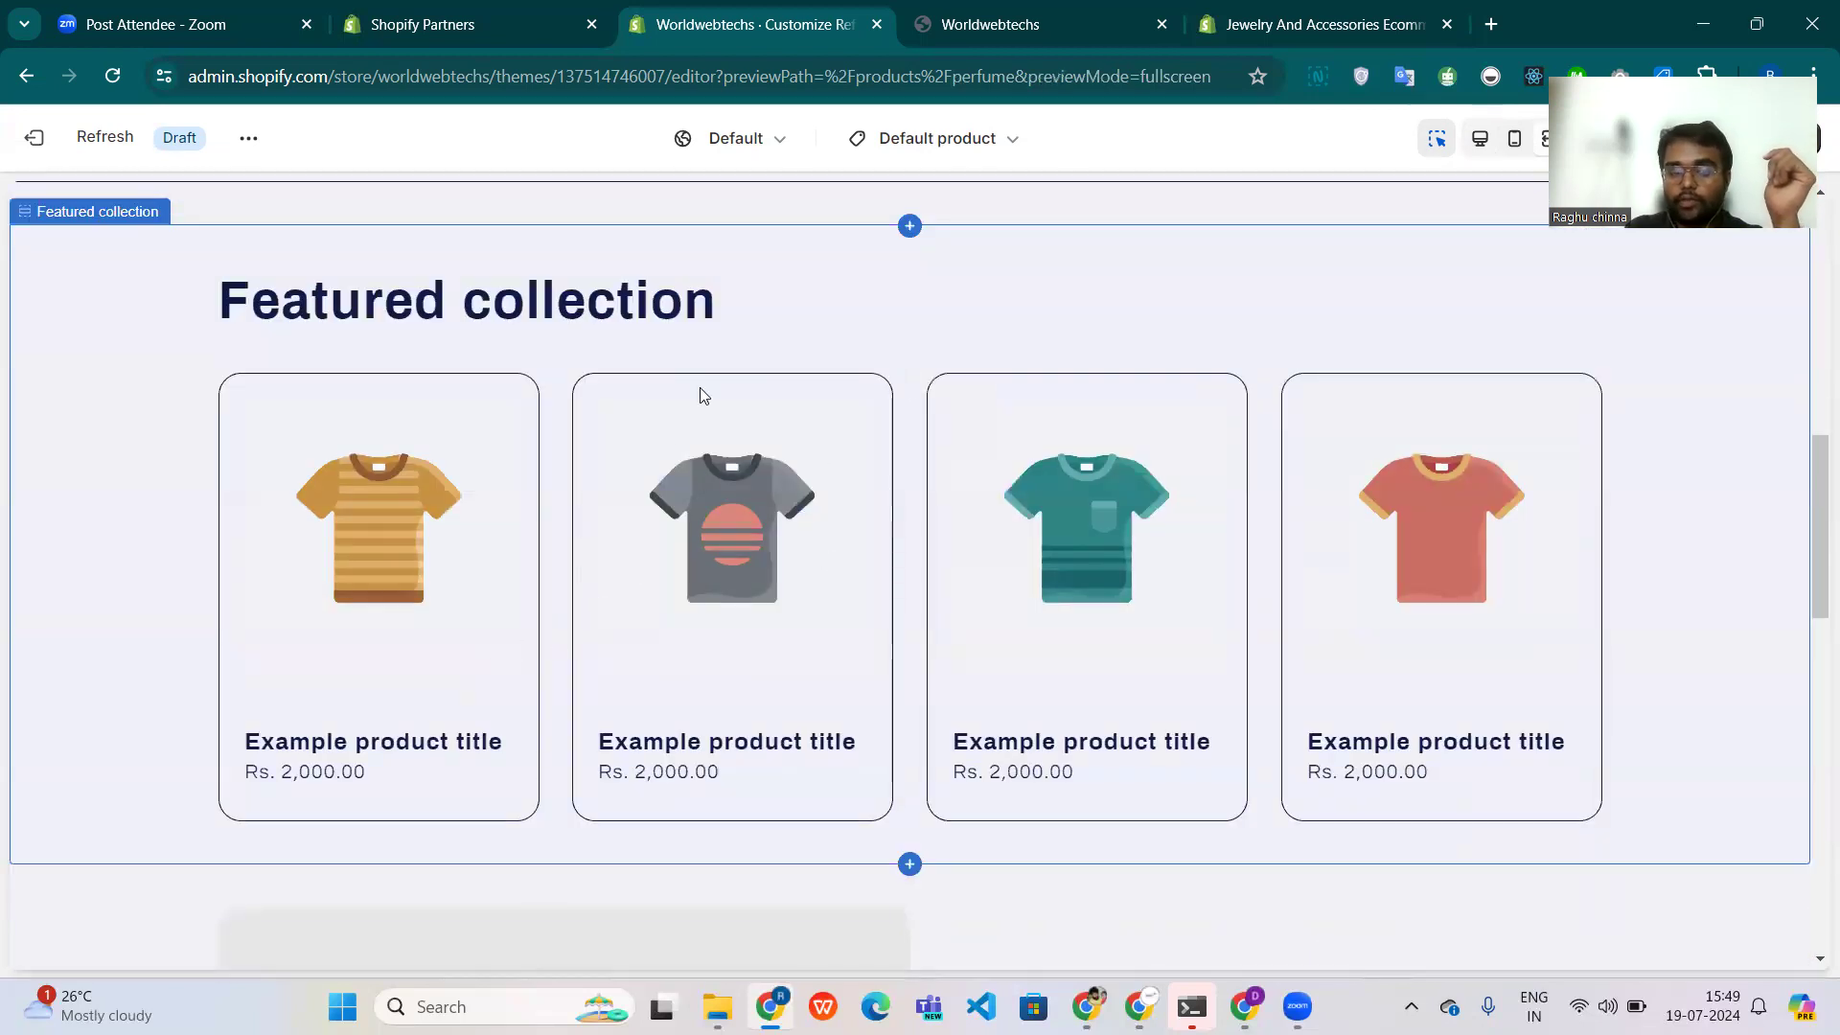
pyautogui.scroll(8, 897, 435)
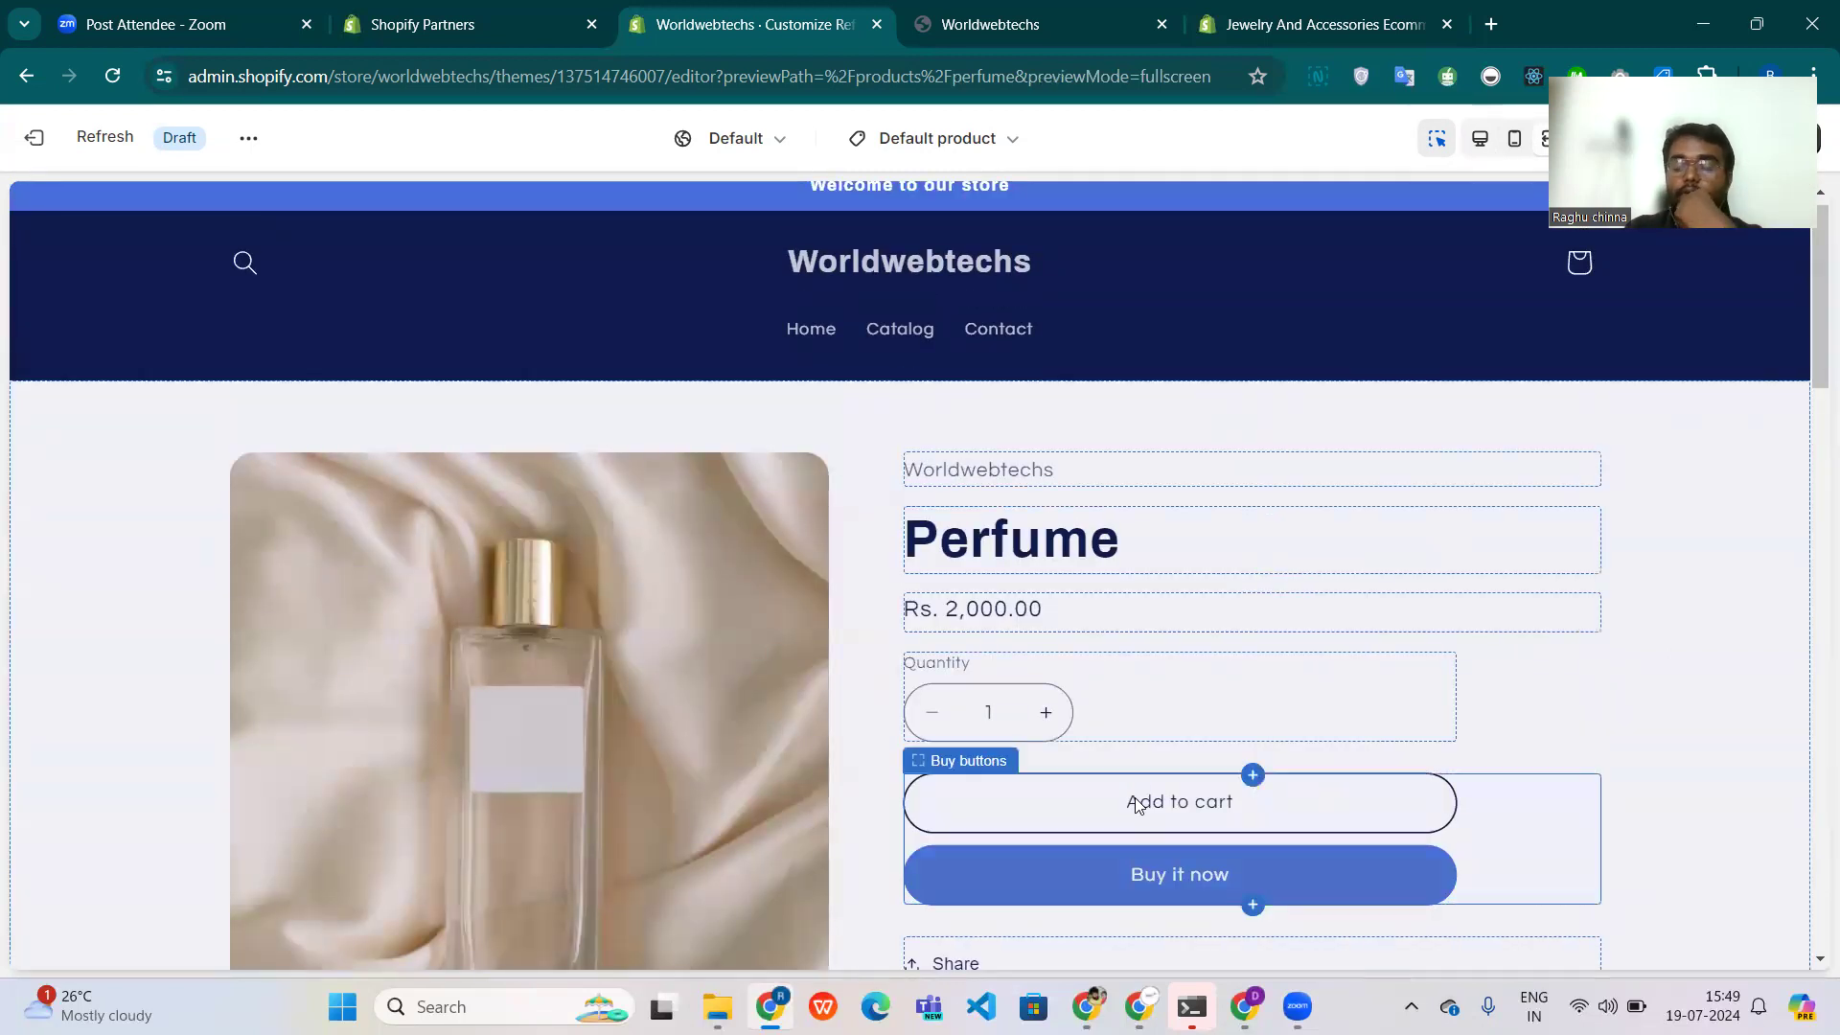
pyautogui.scroll(-7, 1139, 805)
pyautogui.scroll(-1, 1138, 805)
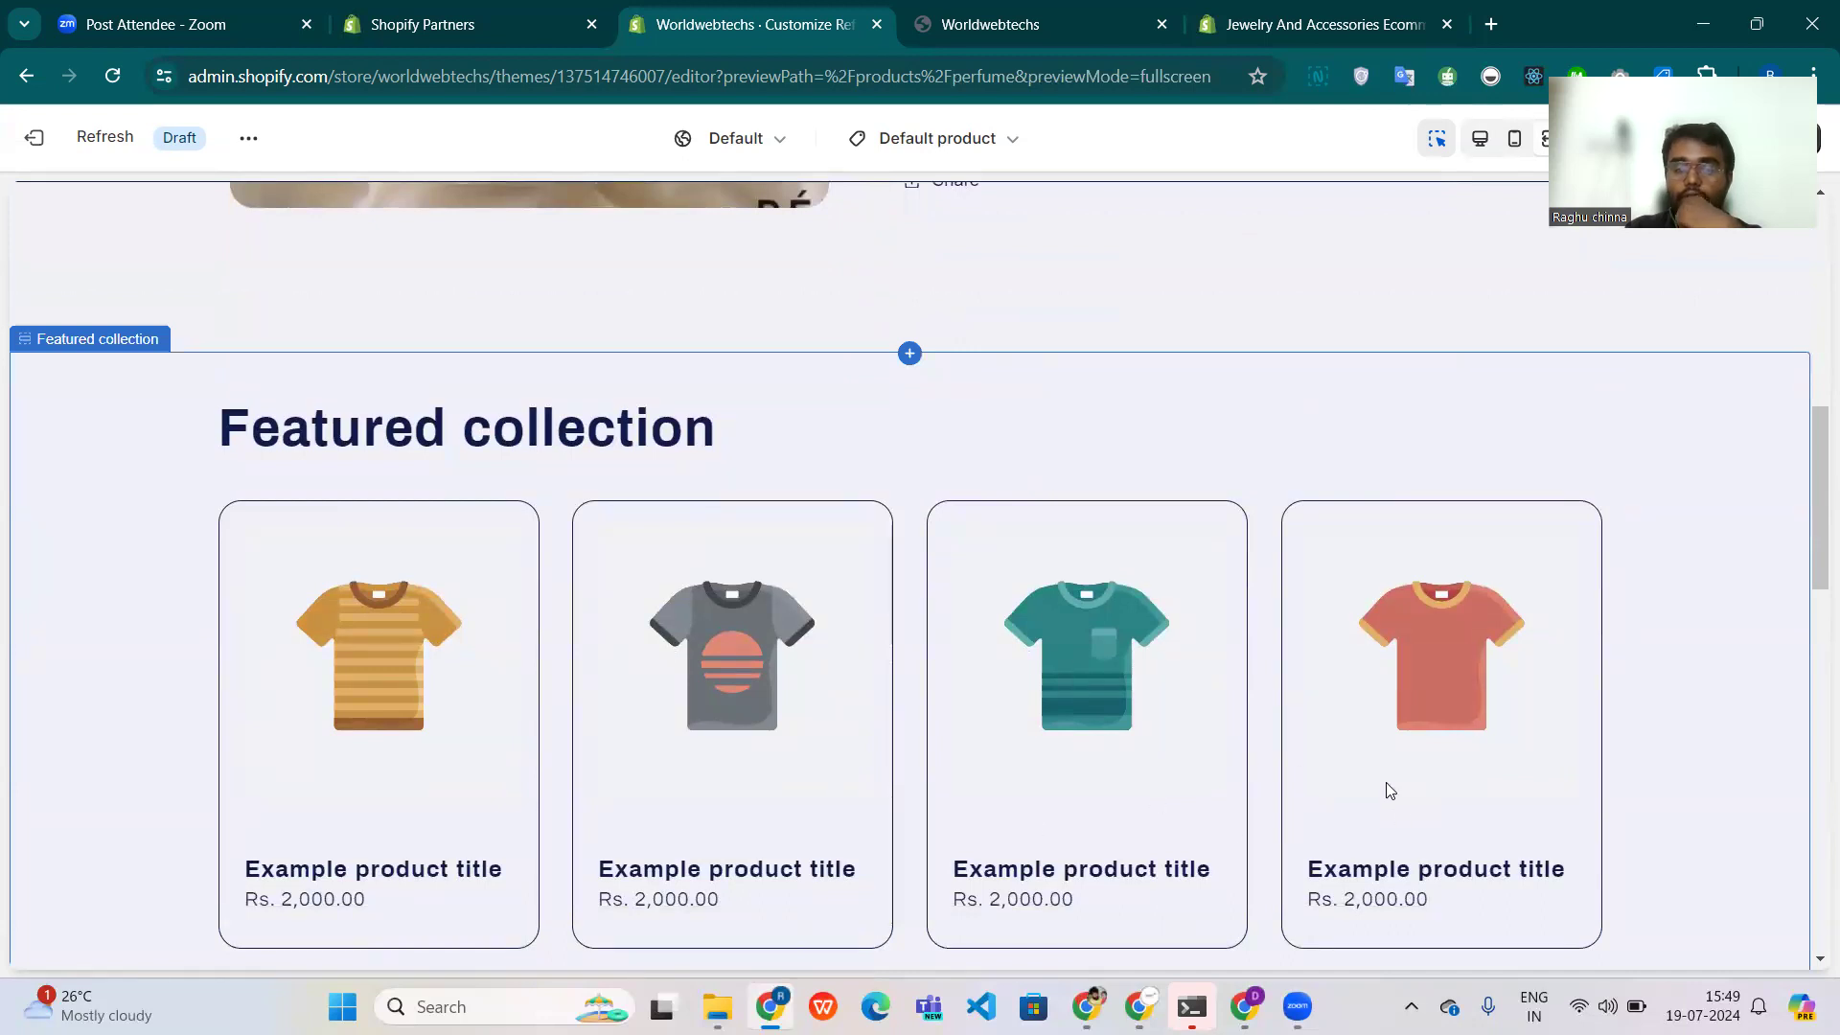
pyautogui.scroll(6, 1383, 789)
pyautogui.scroll(-6, 925, 589)
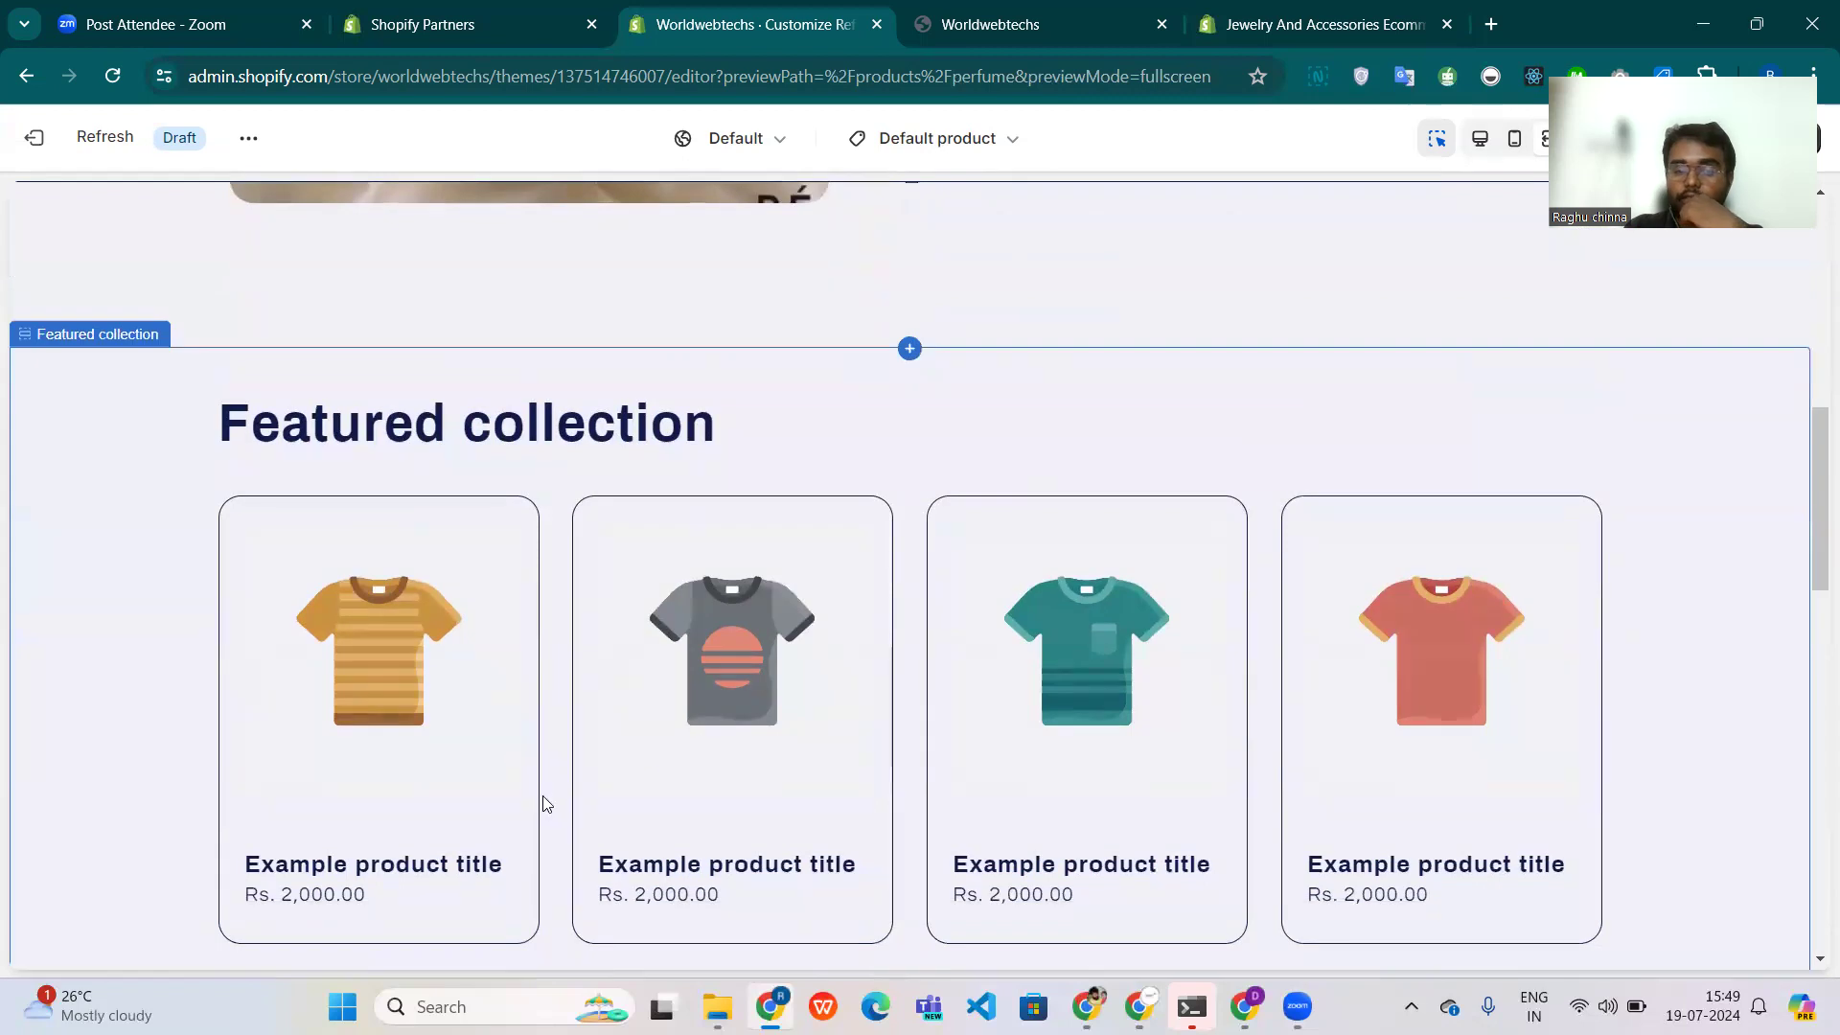
pyautogui.scroll(-10, 903, 619)
pyautogui.scroll(9, 902, 619)
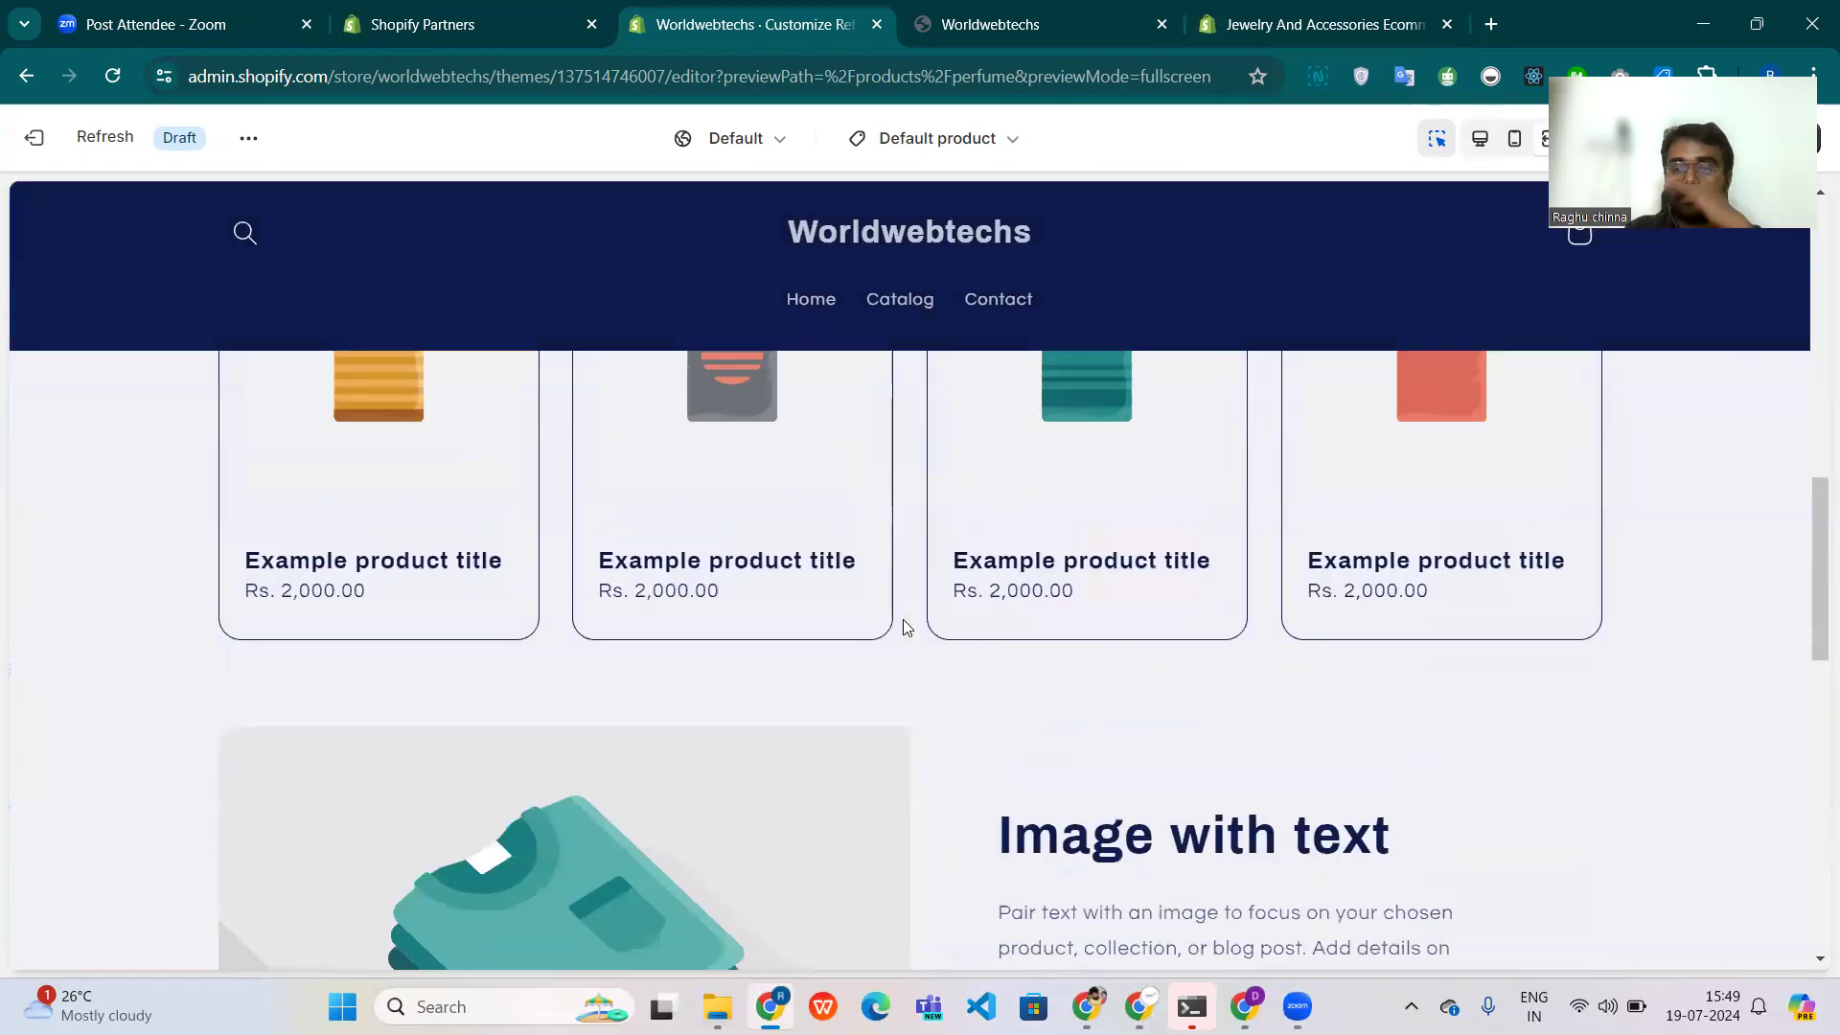
pyautogui.scroll(-5, 903, 619)
pyautogui.rightClick(902, 619)
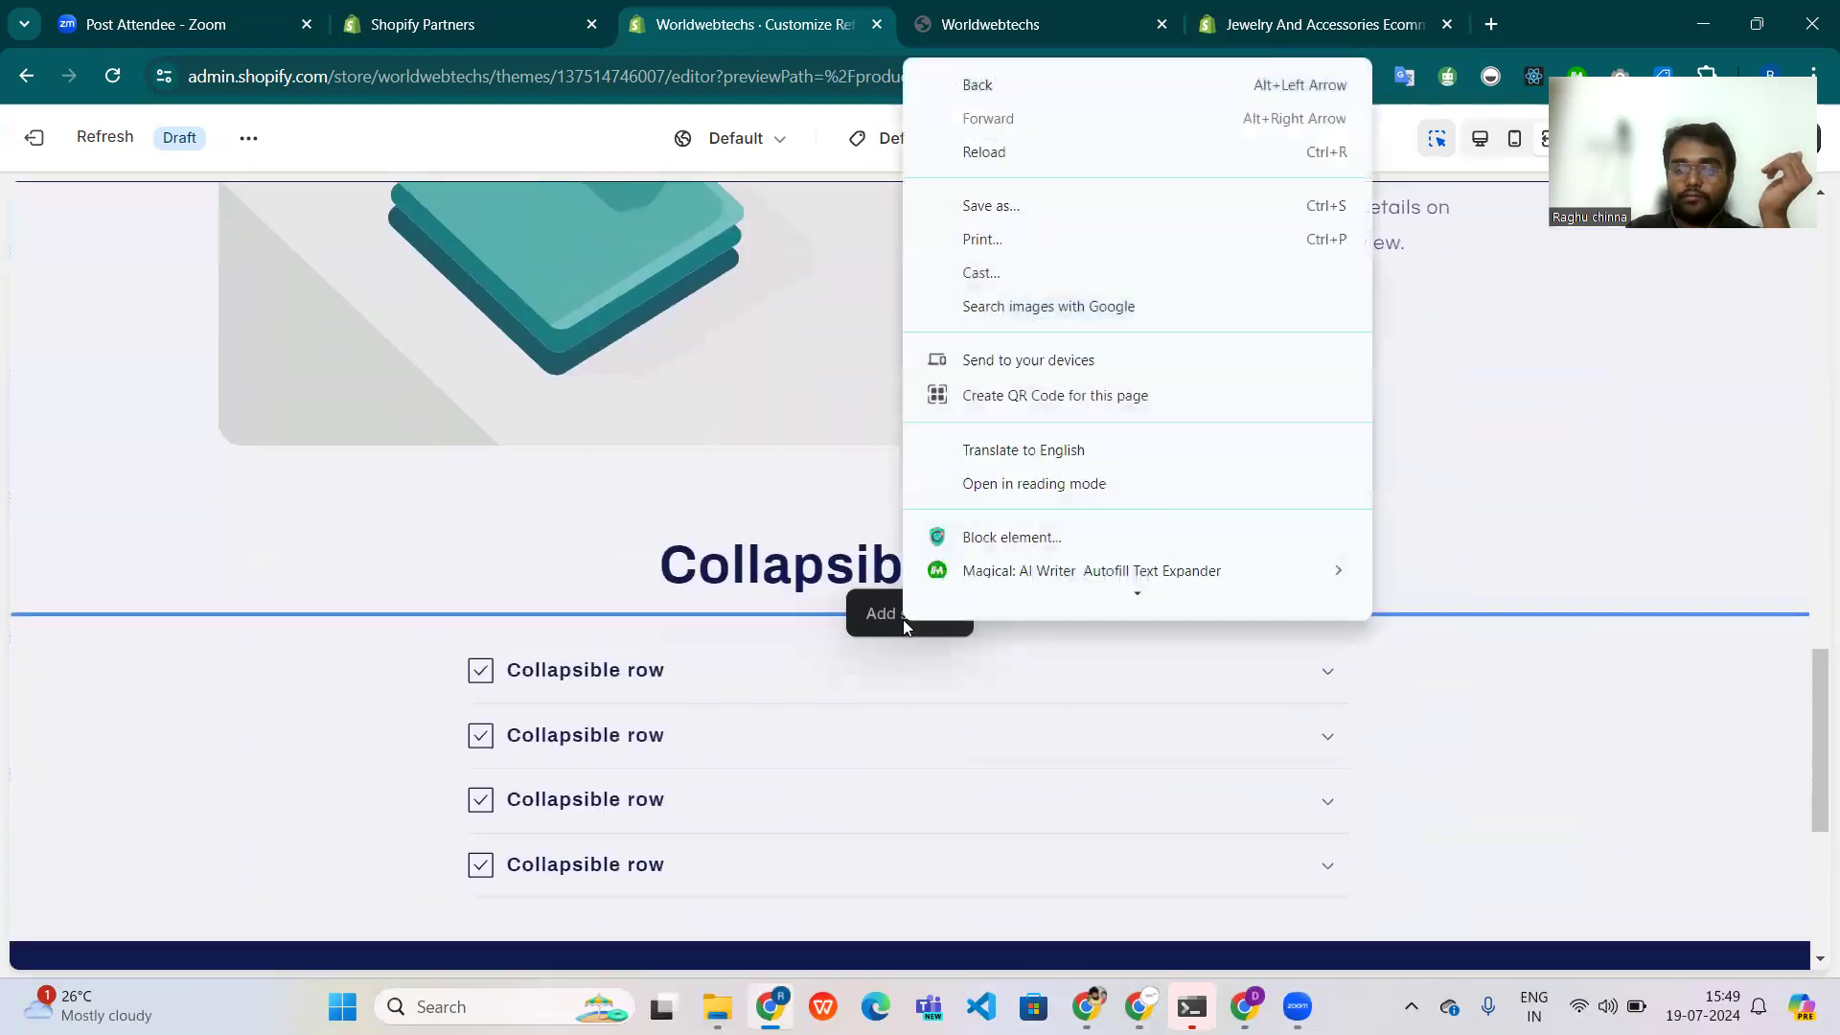
# Toggle the product page between desktop and full-screen previews to compare the layouts, ending in desktop mode.
pyautogui.click(1483, 149)
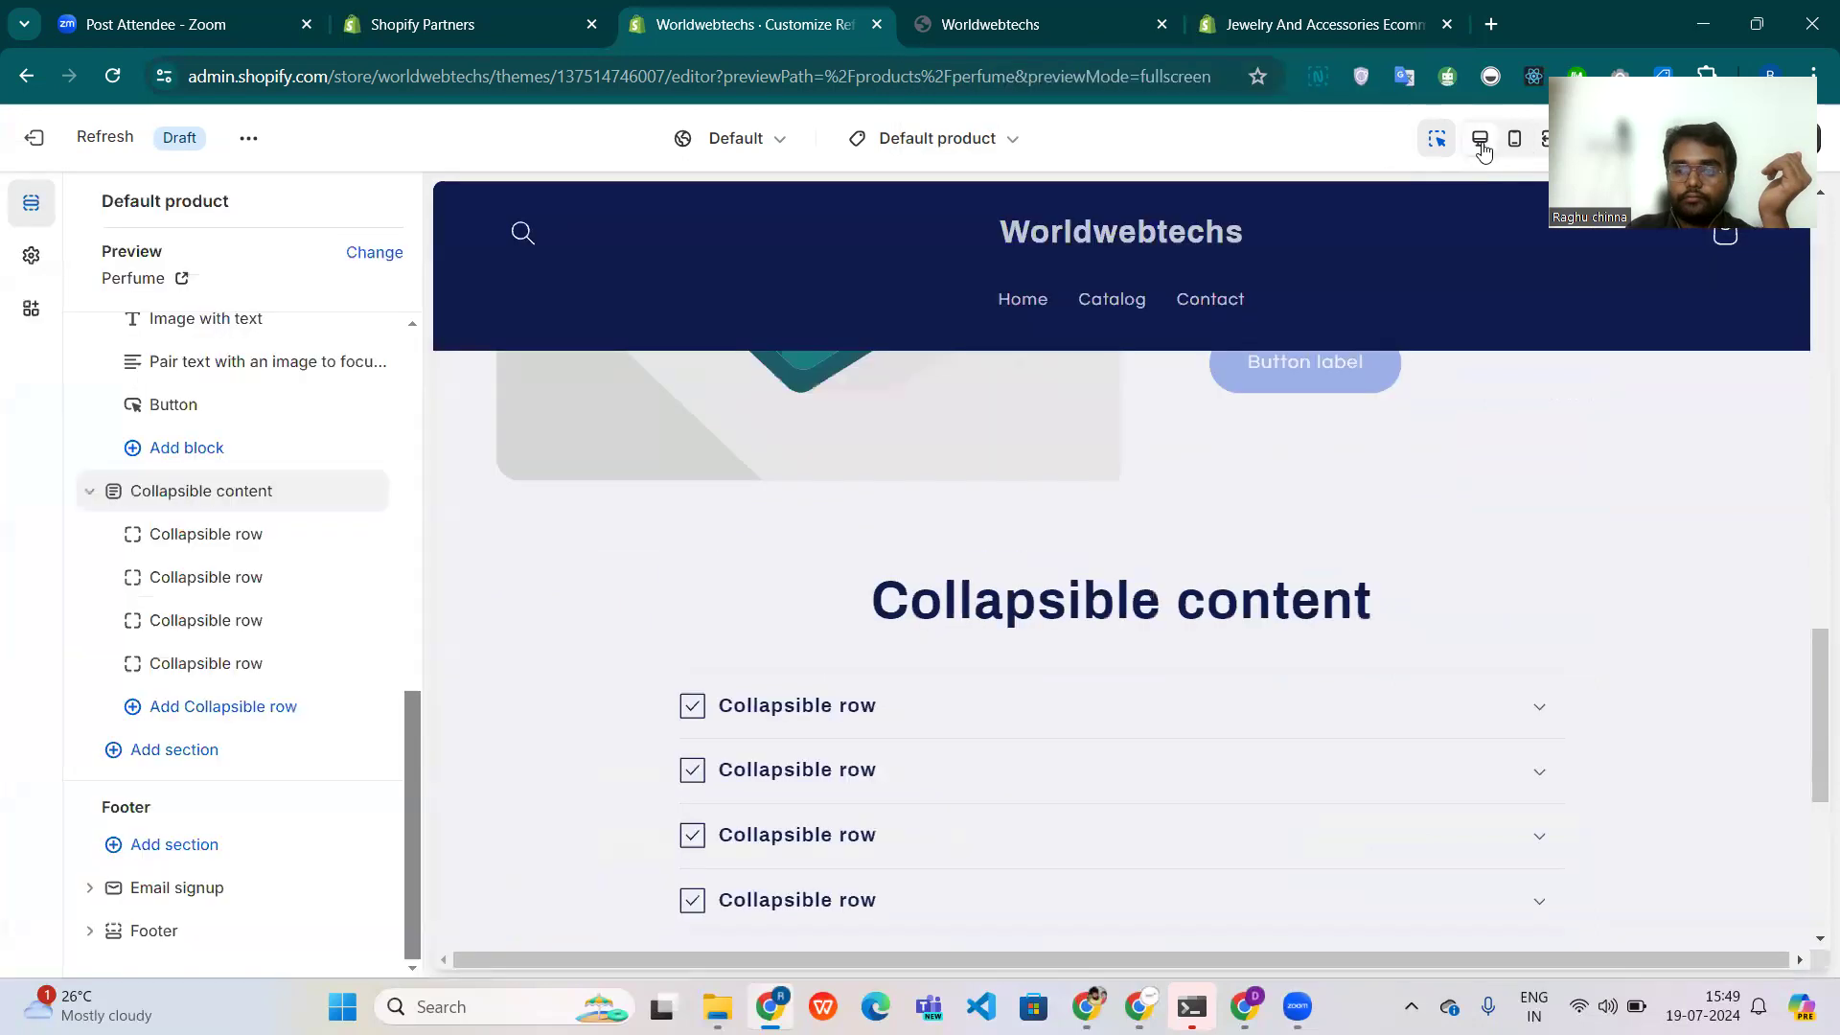
pyautogui.click(1523, 144)
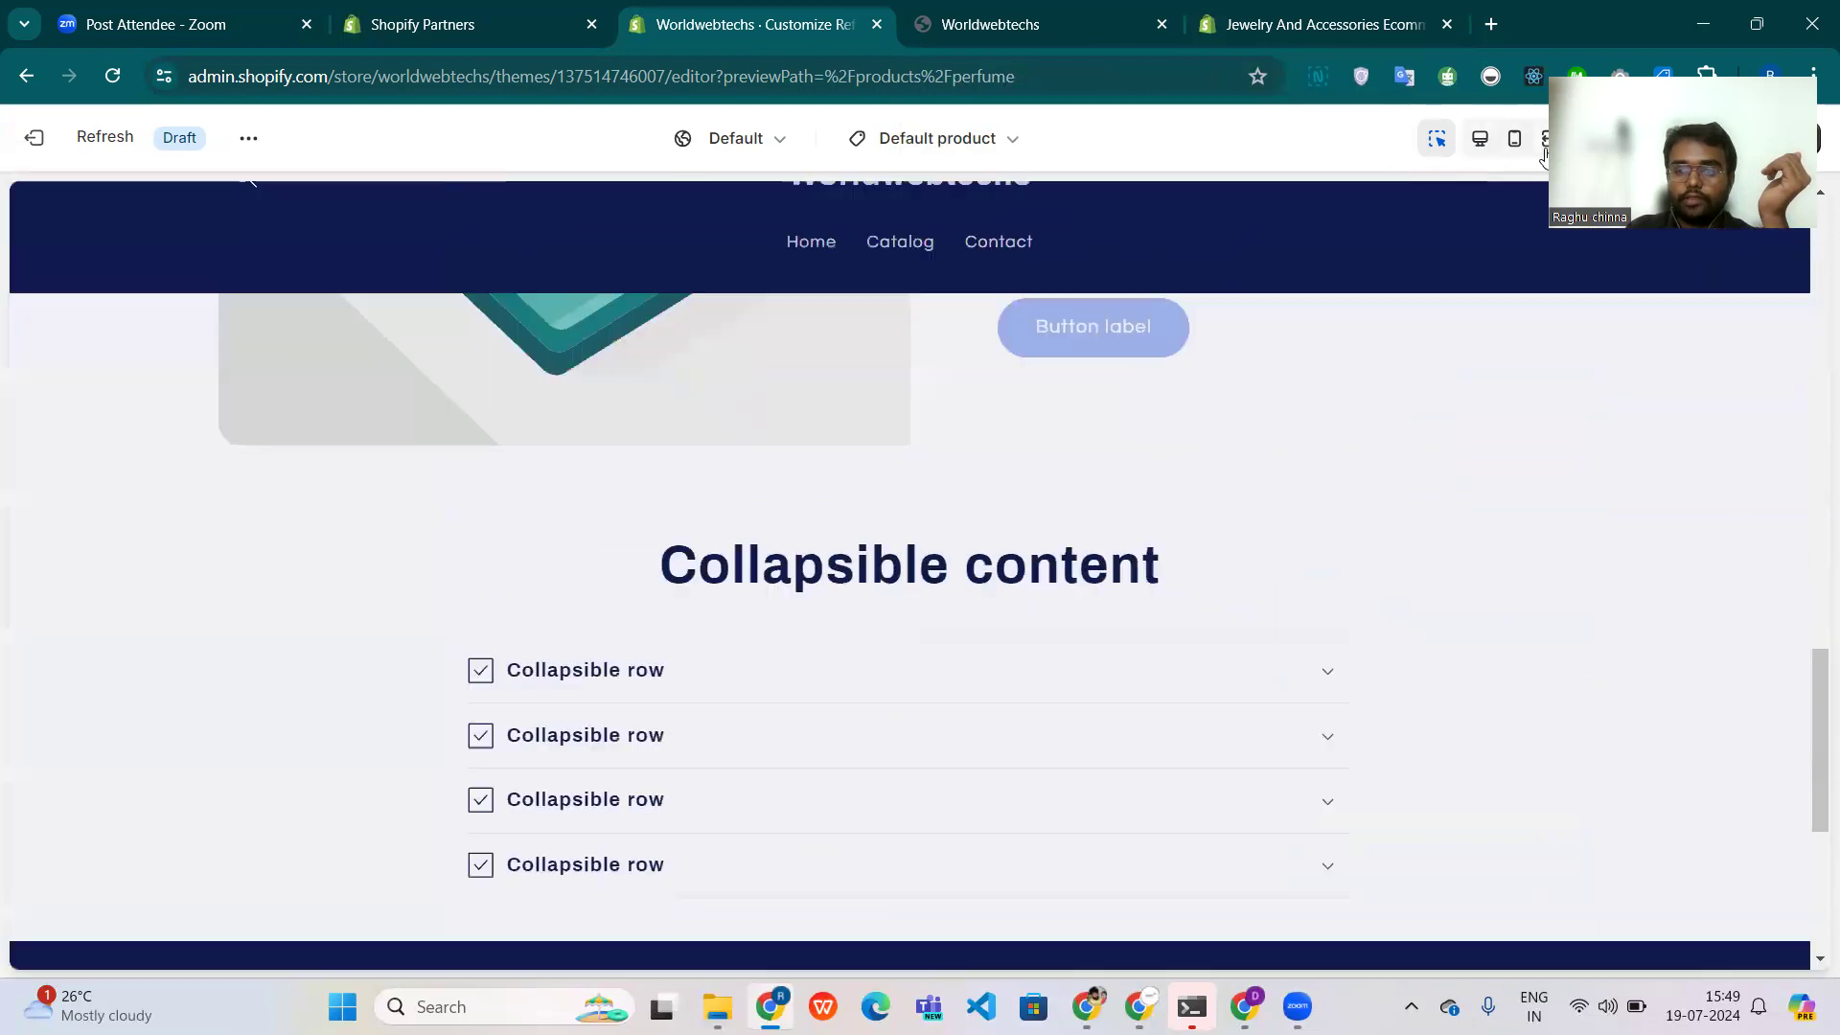
pyautogui.scroll(-5, 1135, 730)
pyautogui.scroll(15, 1134, 731)
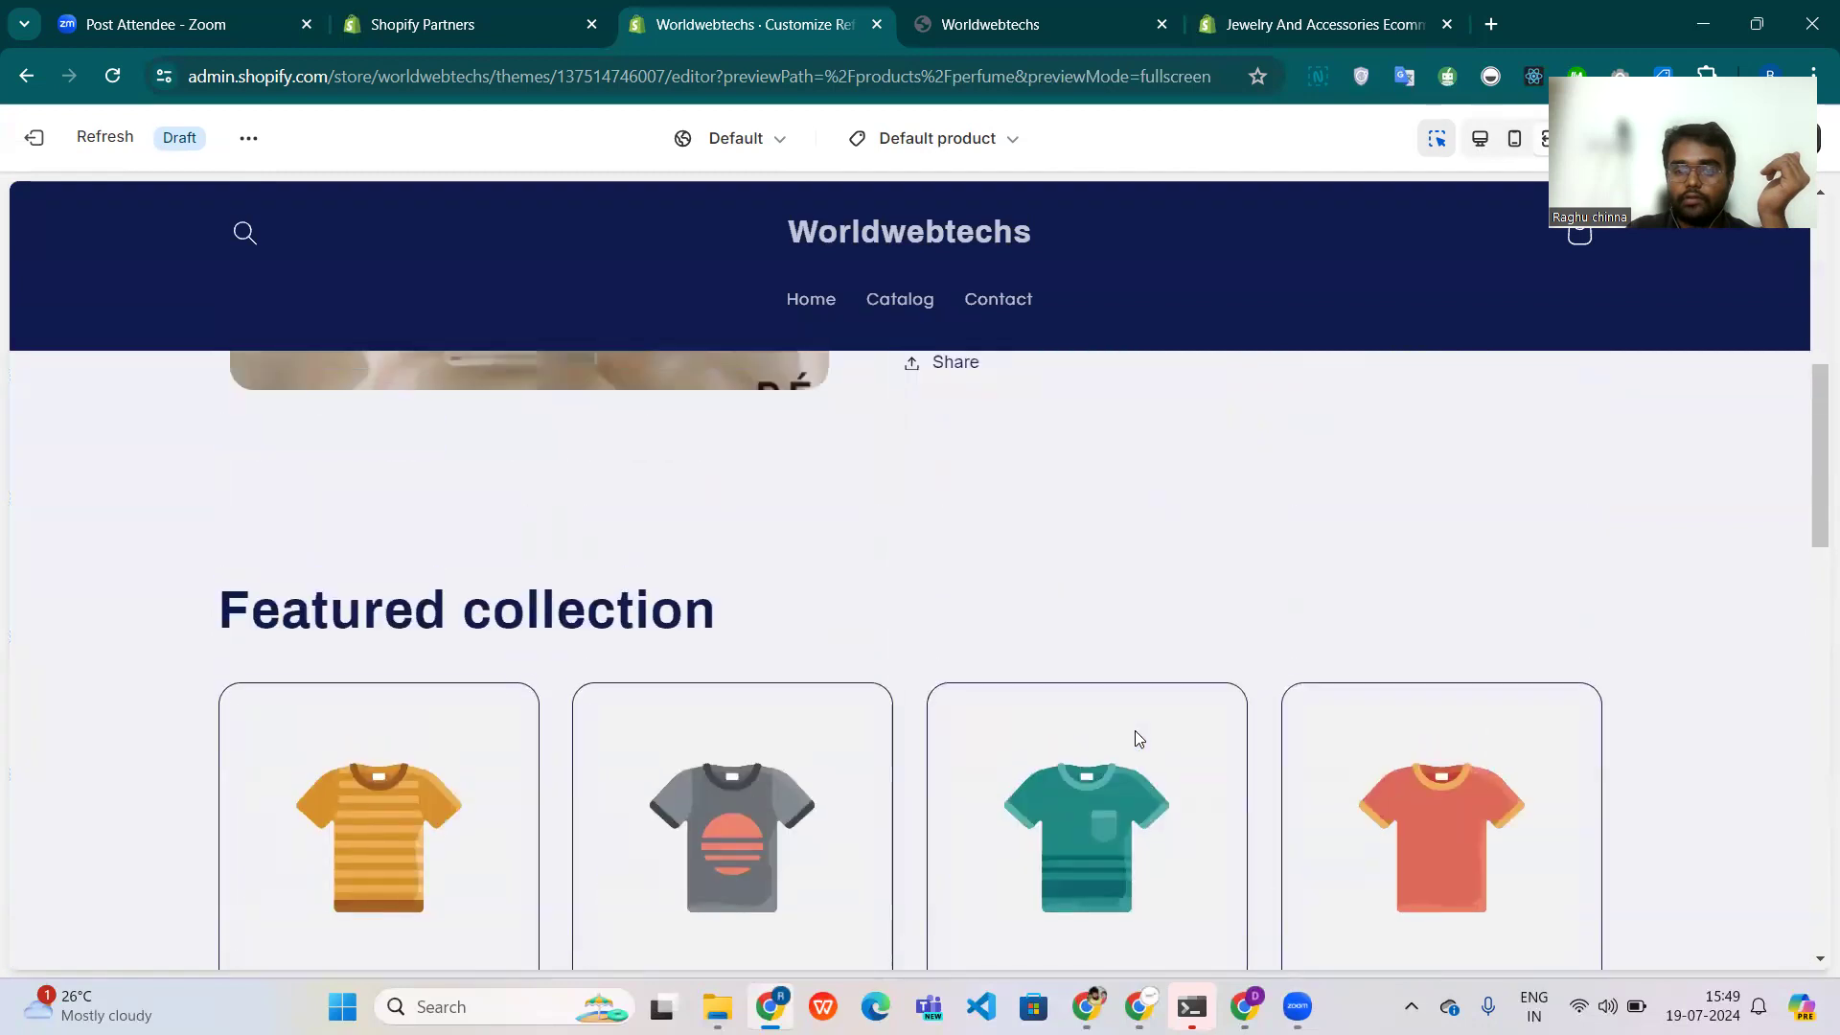
pyautogui.scroll(-15, 1135, 730)
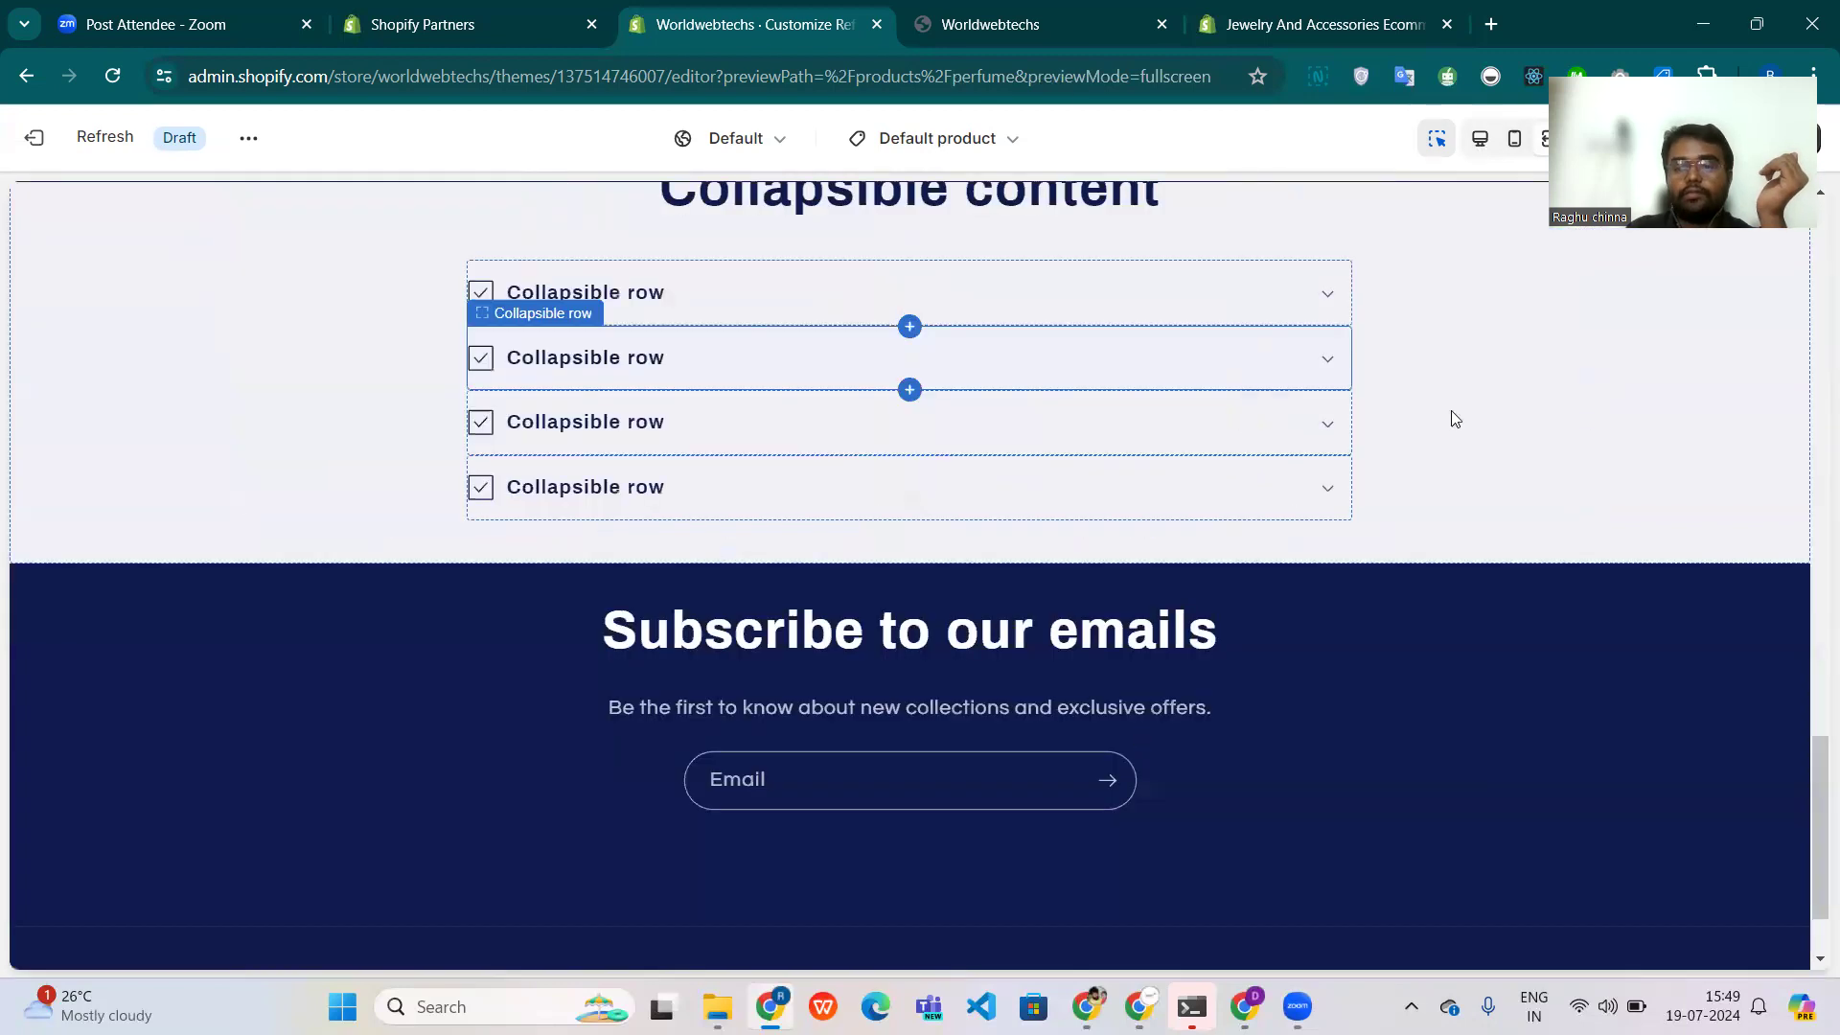
pyautogui.click(1480, 138)
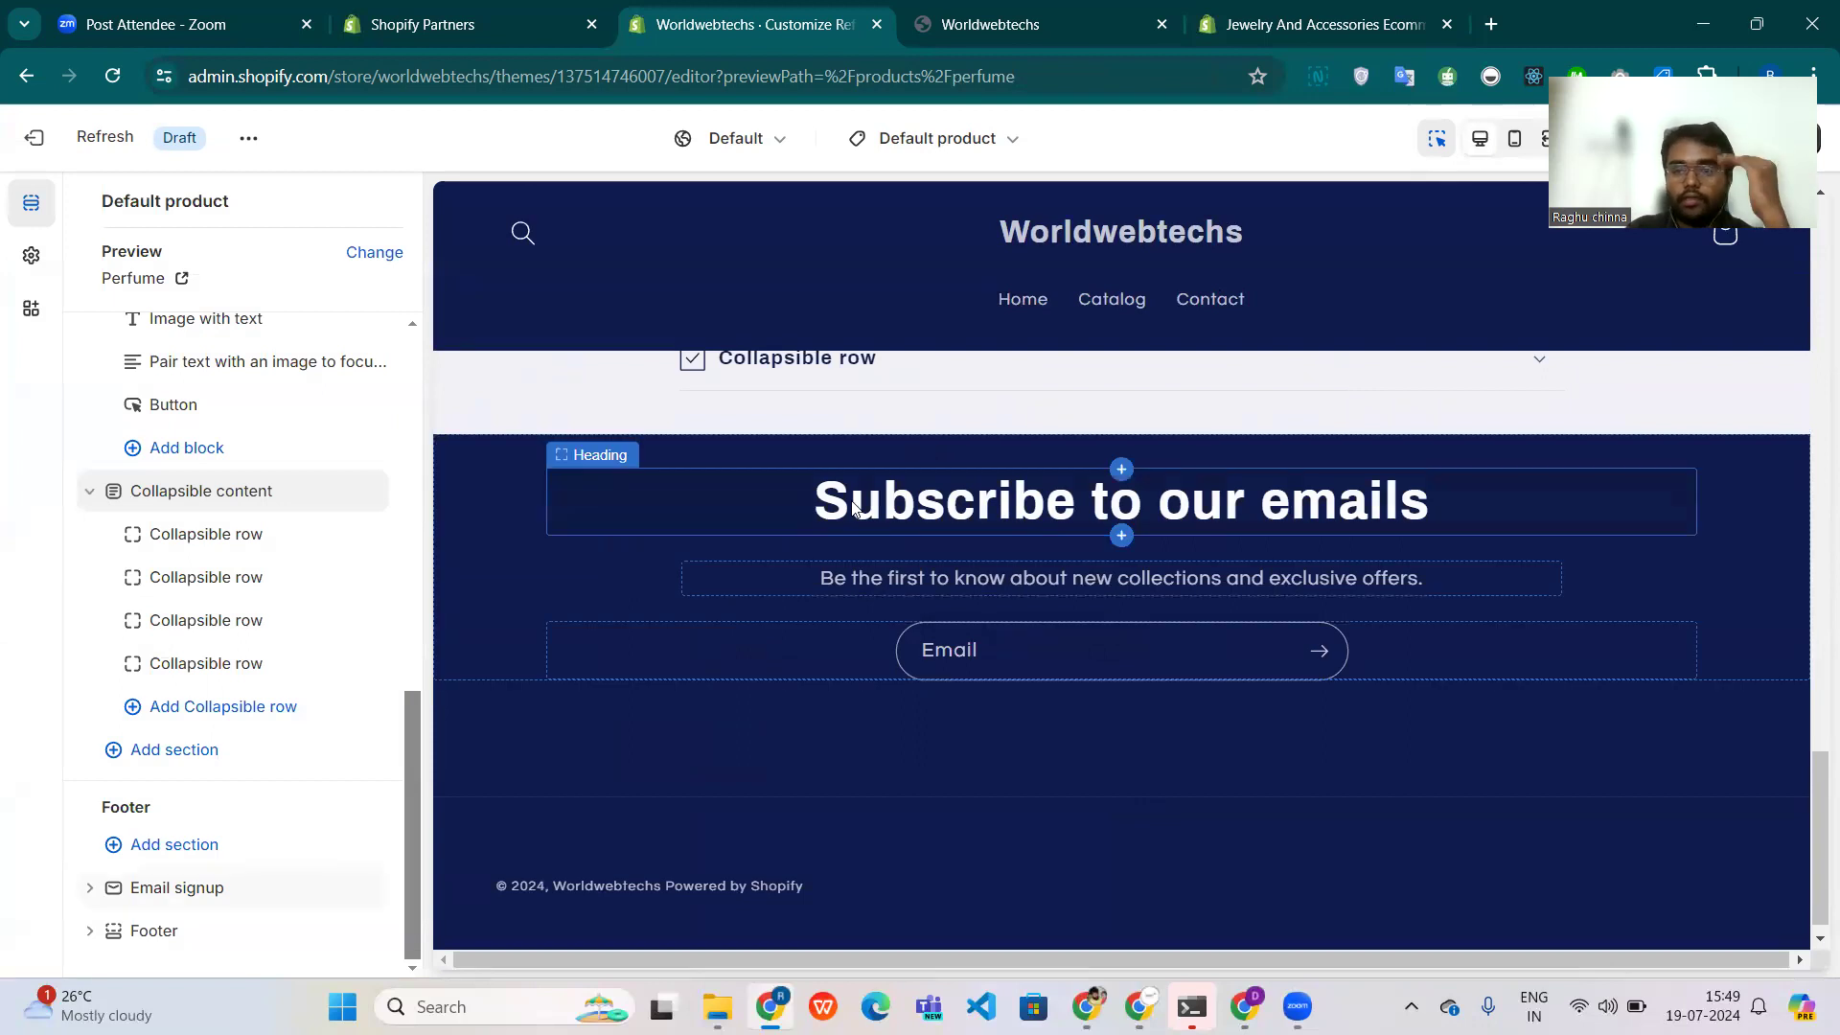
# Save the product template changes, exit the theme editor and find the Refresh theme in the theme library.
pyautogui.click(33, 137)
pyautogui.click(1119, 605)
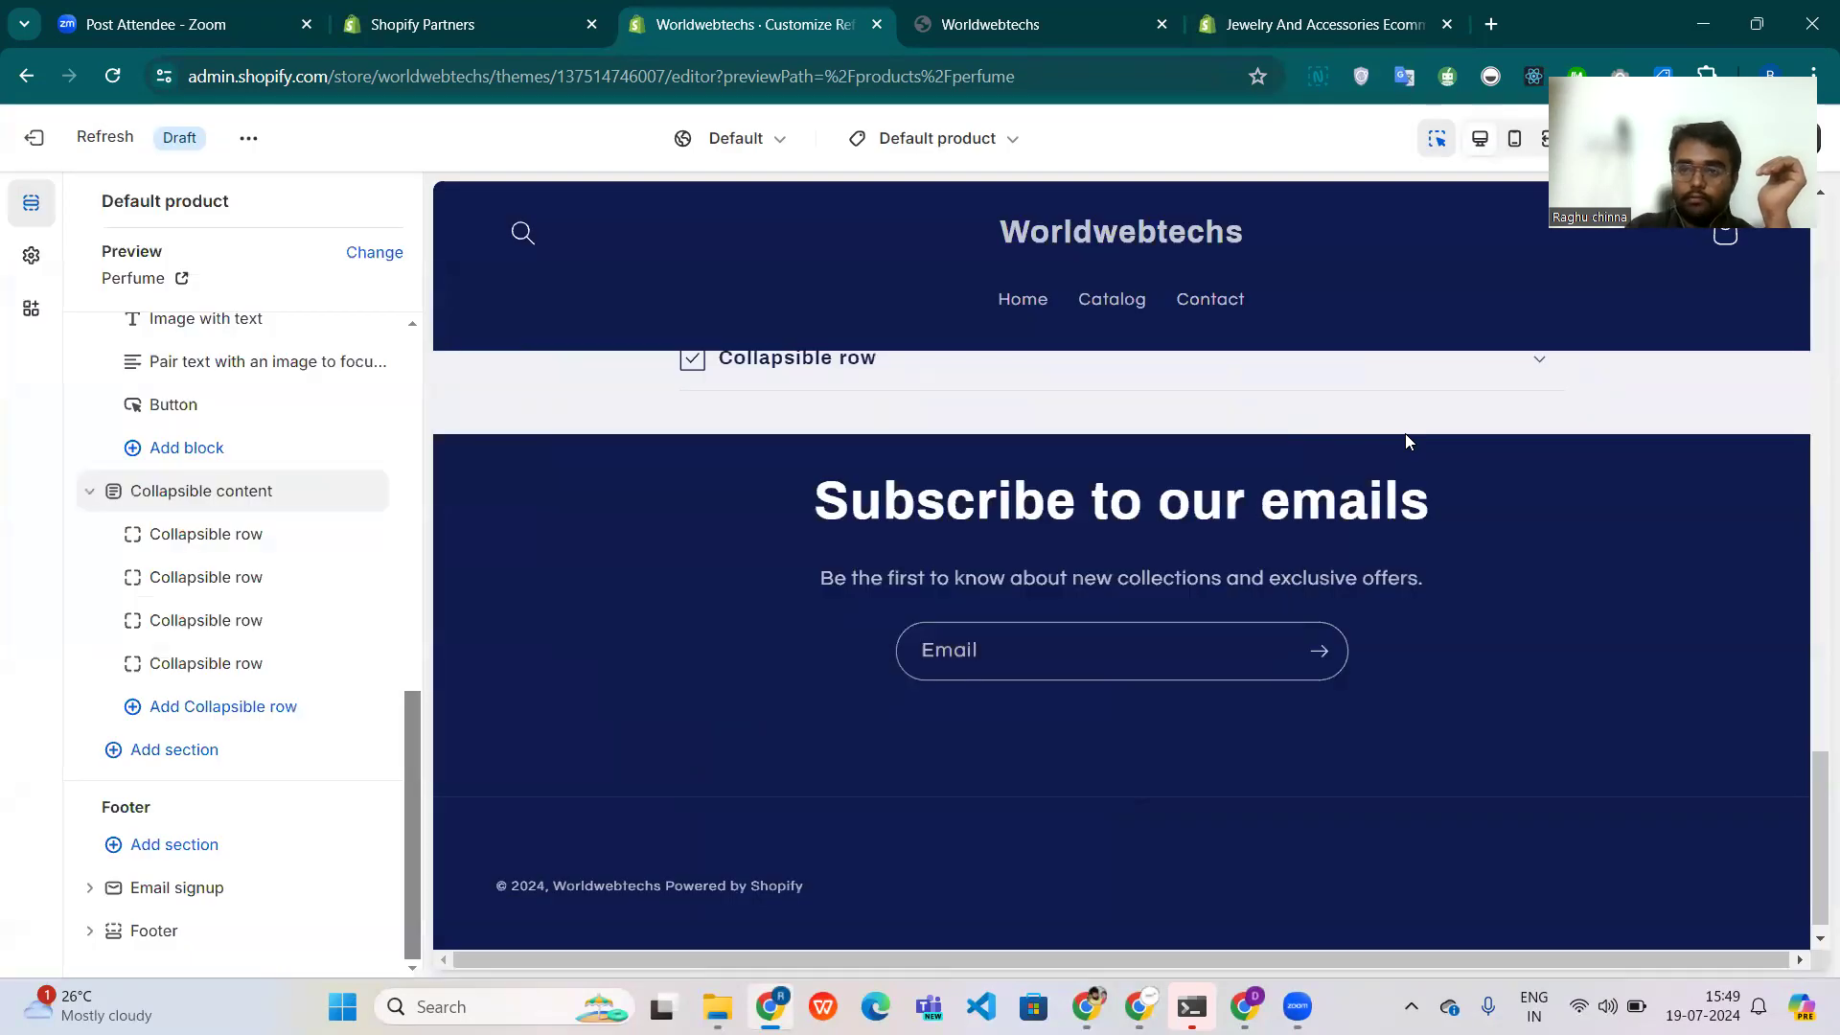
pyautogui.moveTo(1773, 67); pyautogui.dragTo(1789, 266)
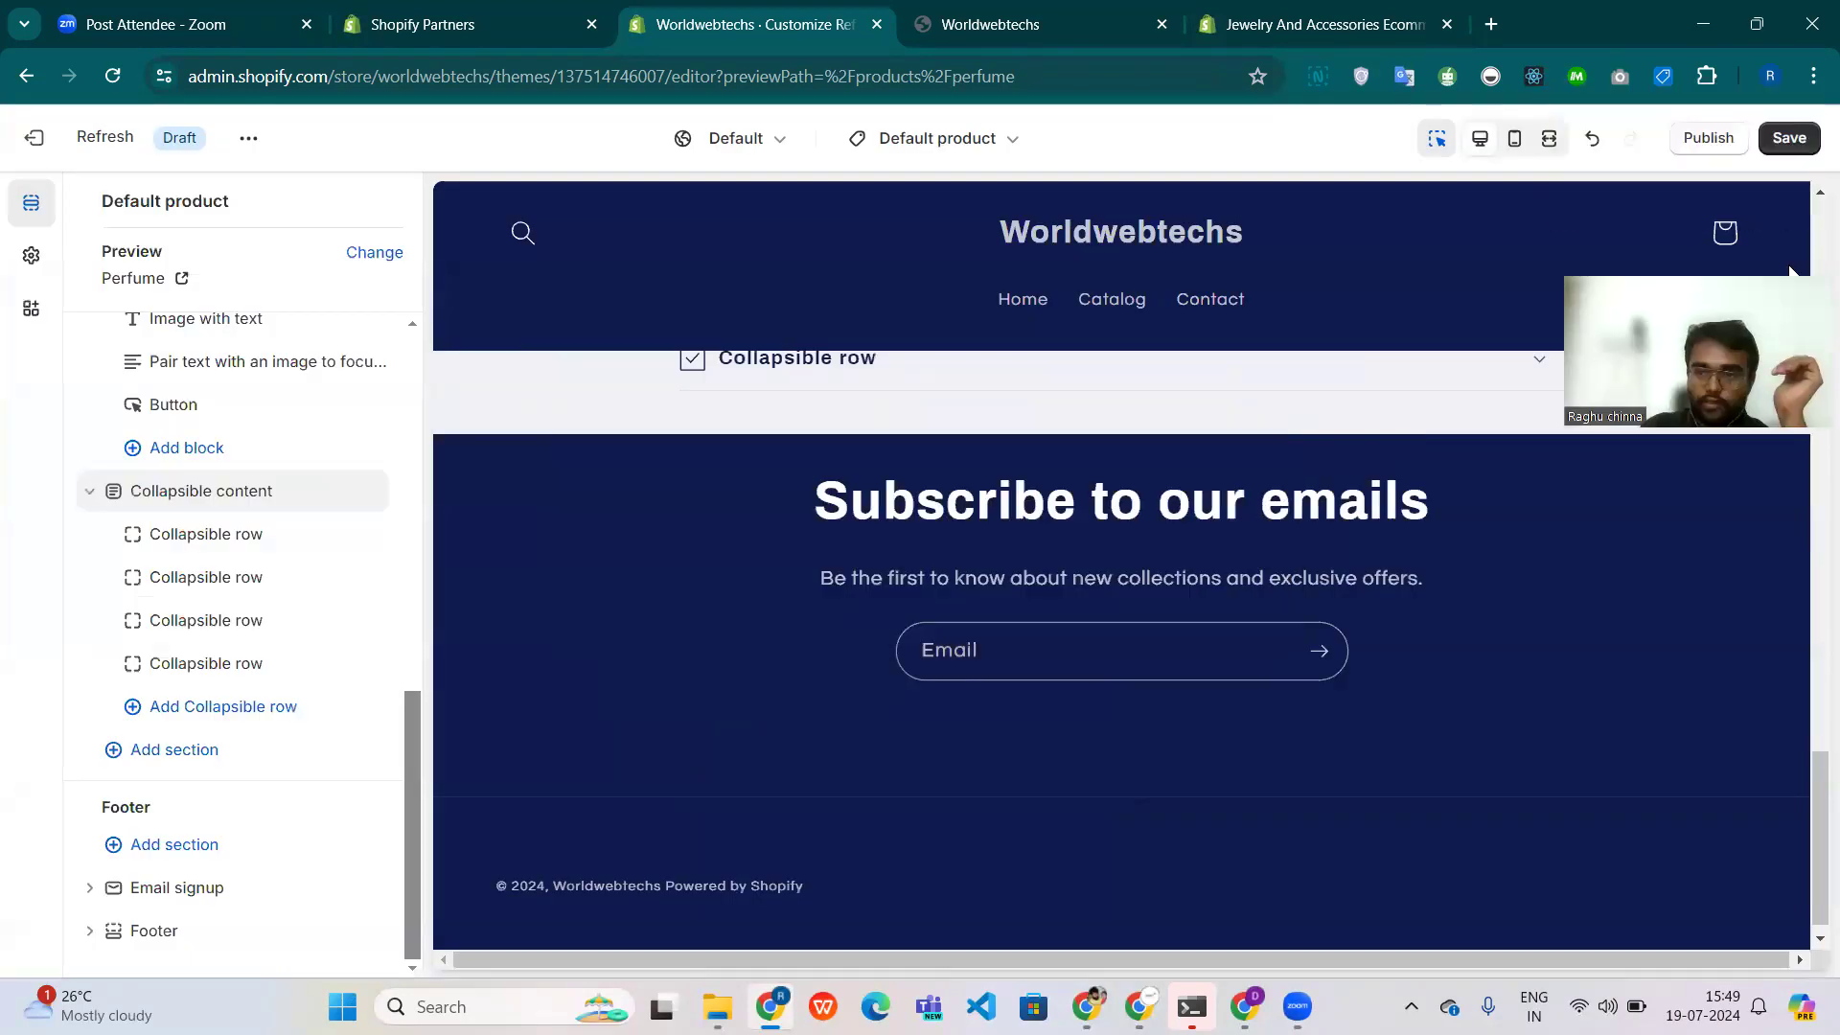
pyautogui.click(1789, 137)
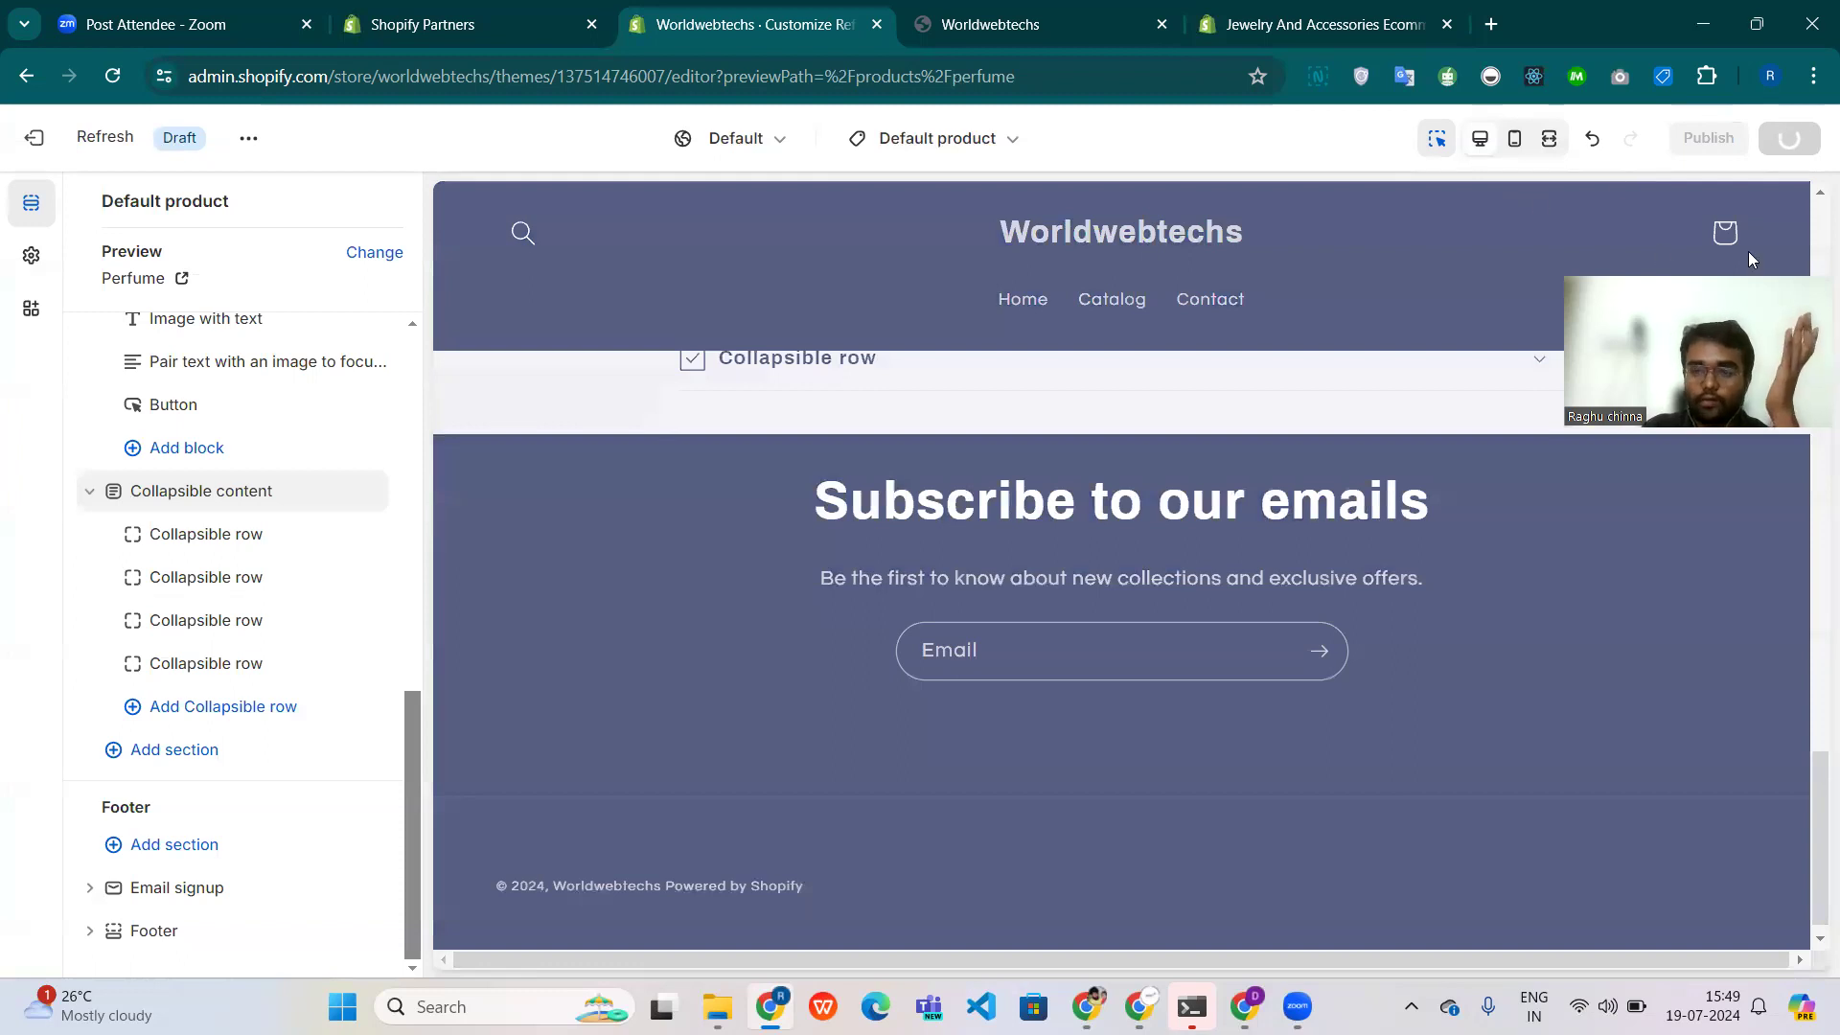
pyautogui.moveTo(1654, 268); pyautogui.dragTo(1608, 115)
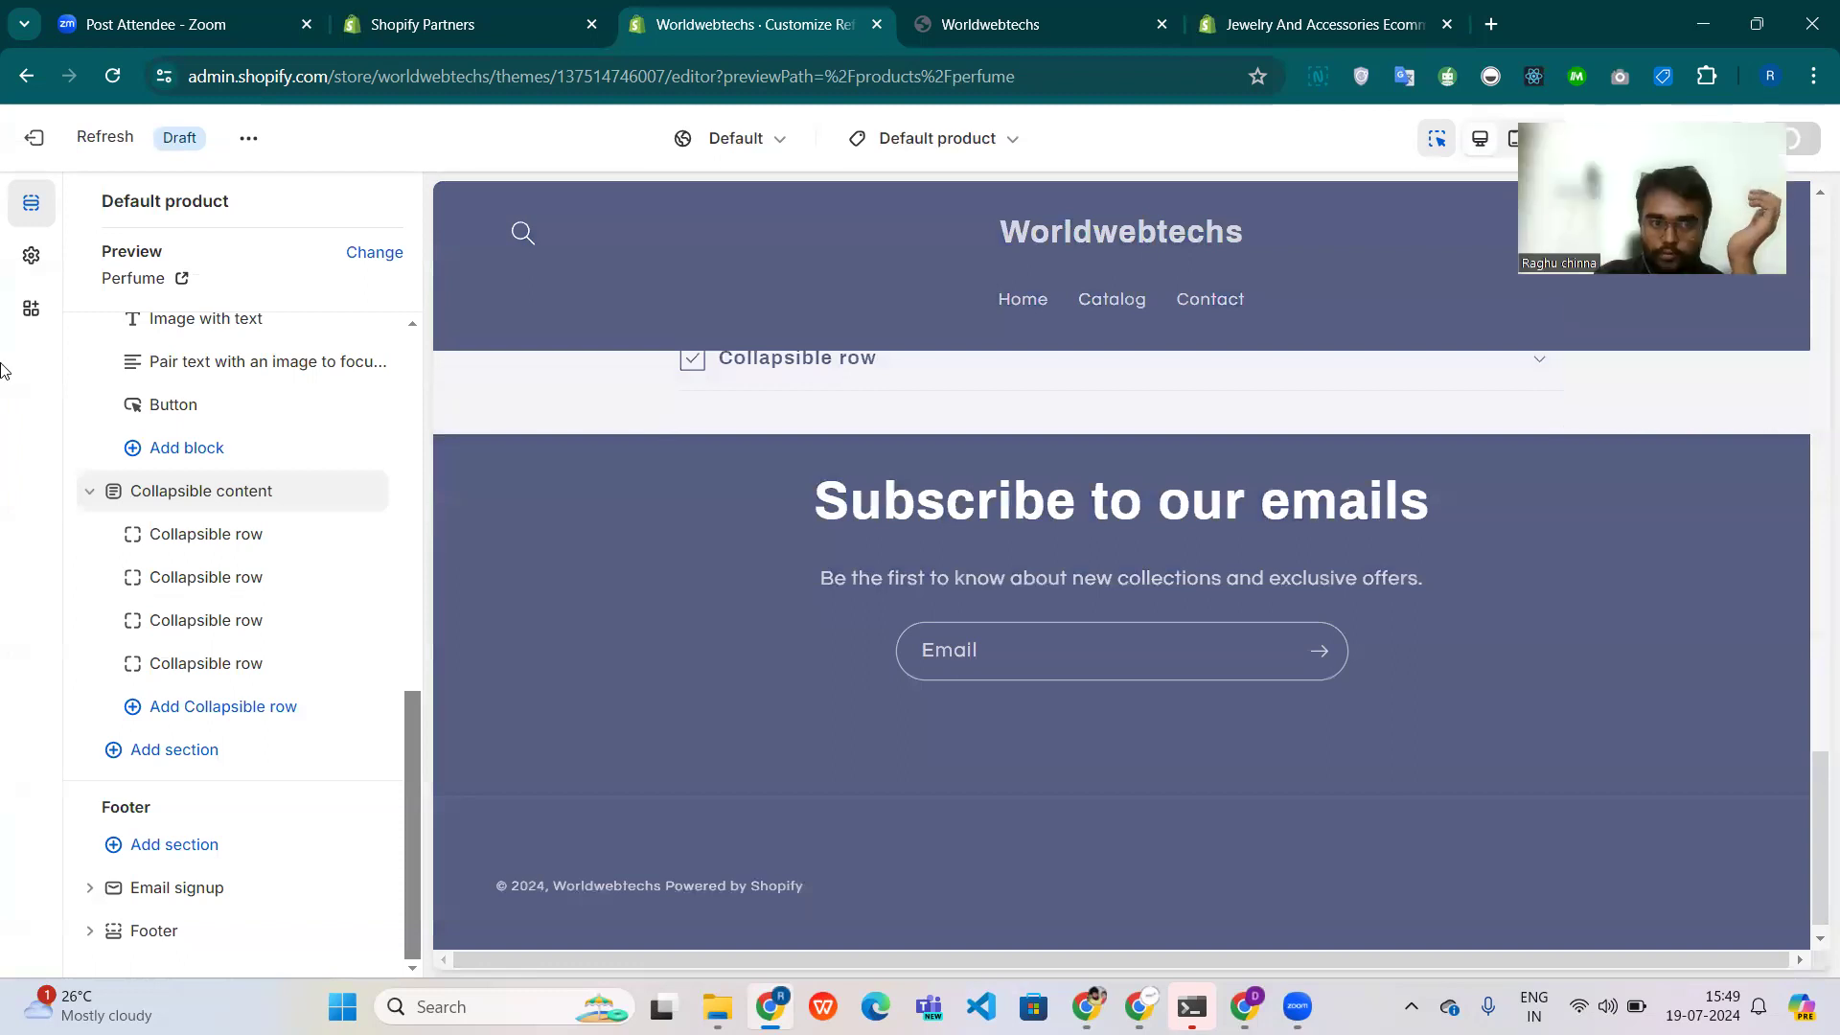
pyautogui.click(38, 138)
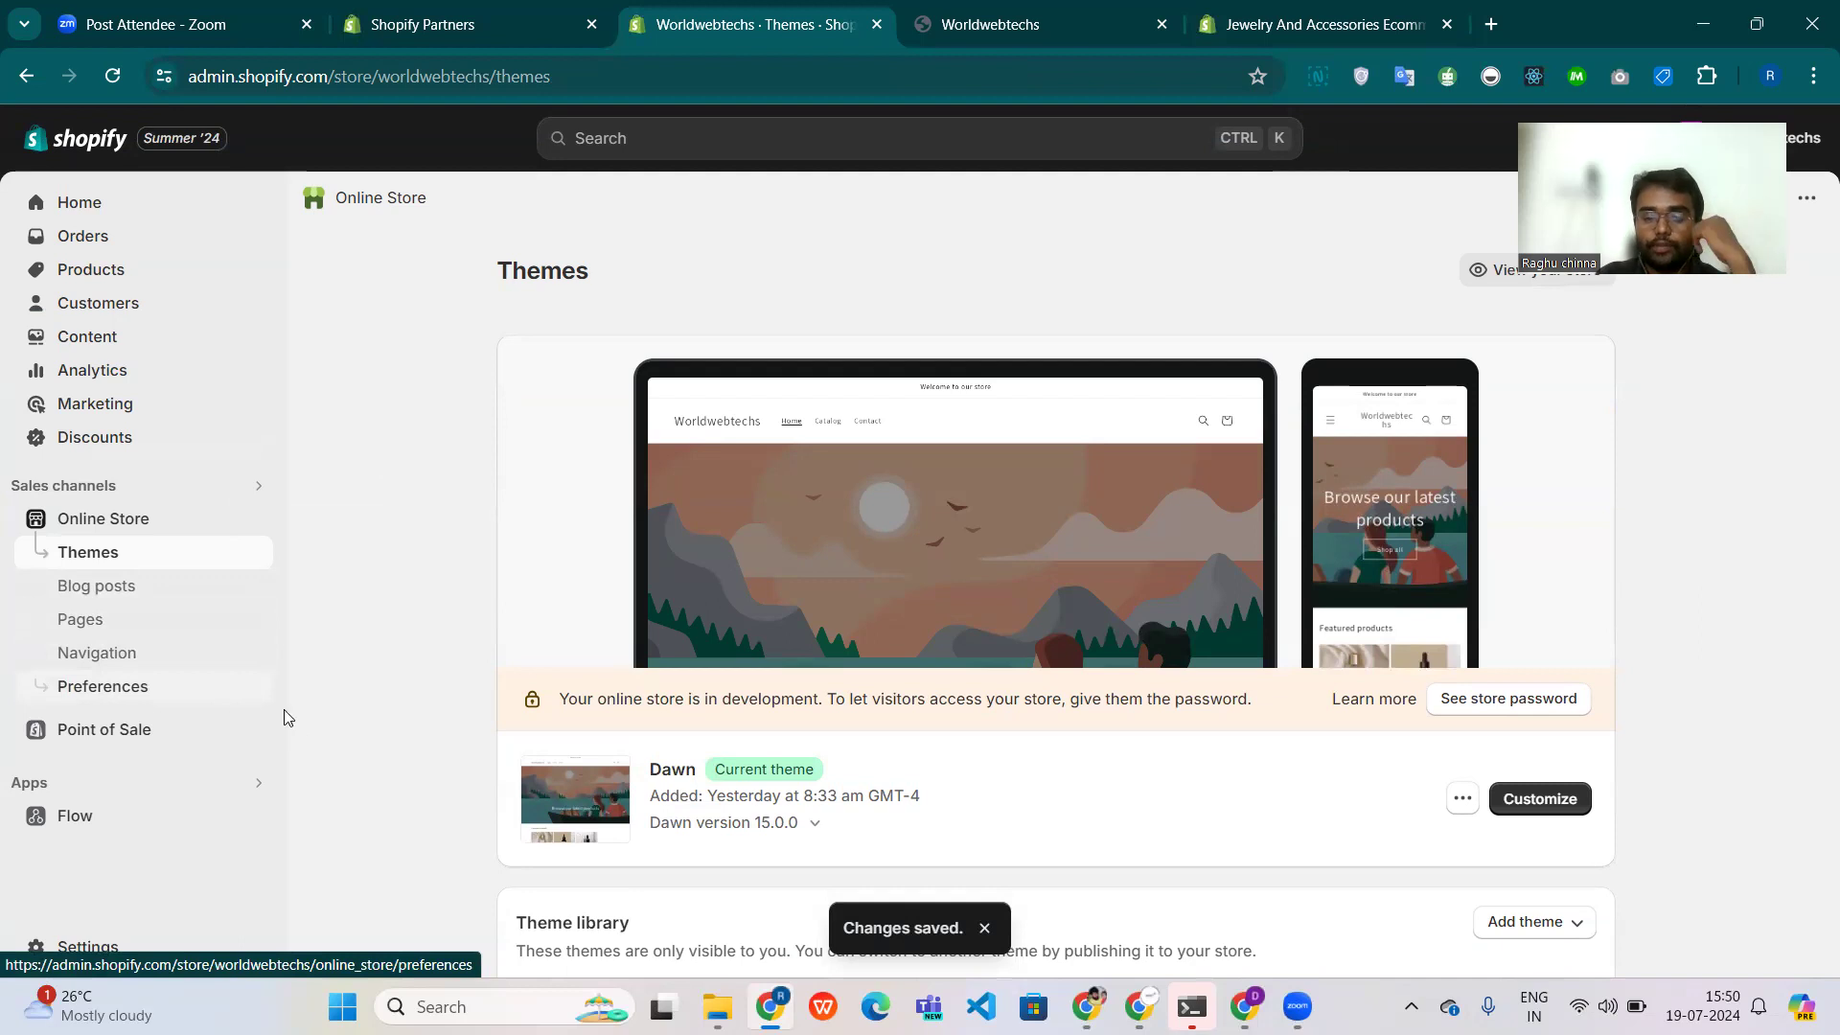
pyautogui.scroll(-3, 300, 729)
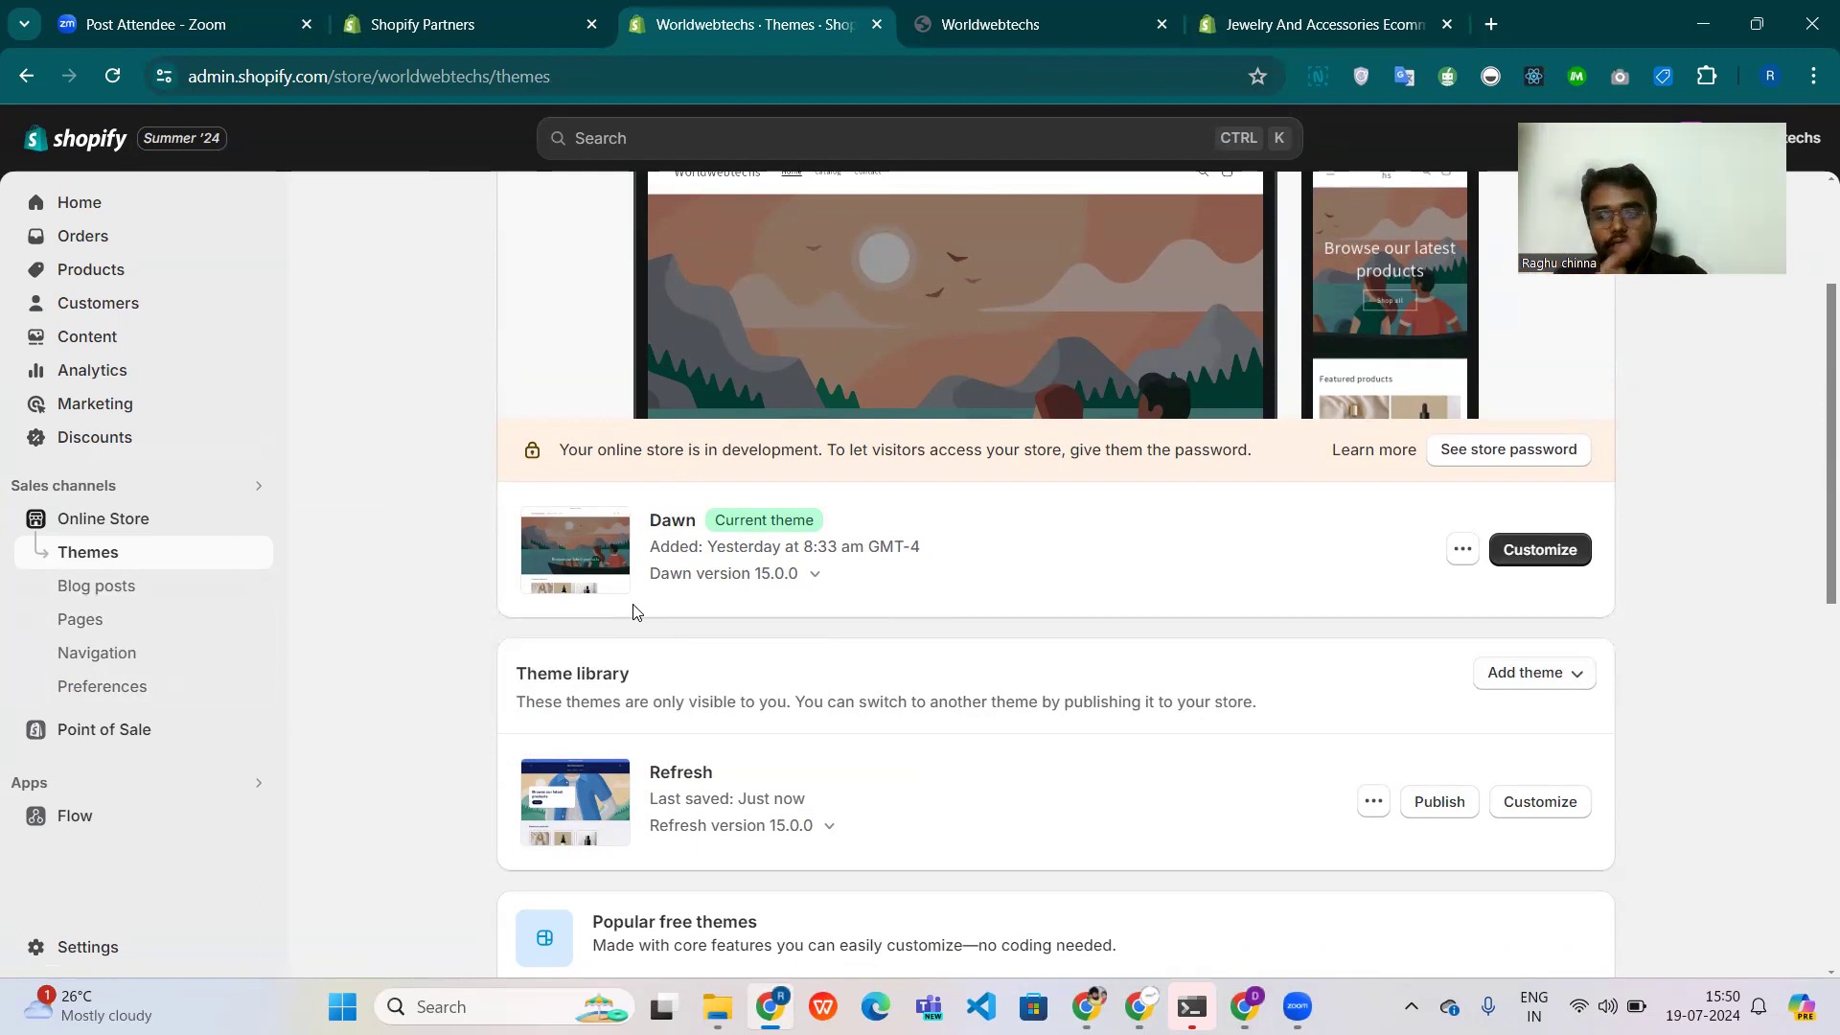
# Open the online store's blog posts, start creating a new blog post and look over its form.
pyautogui.click(144, 599)
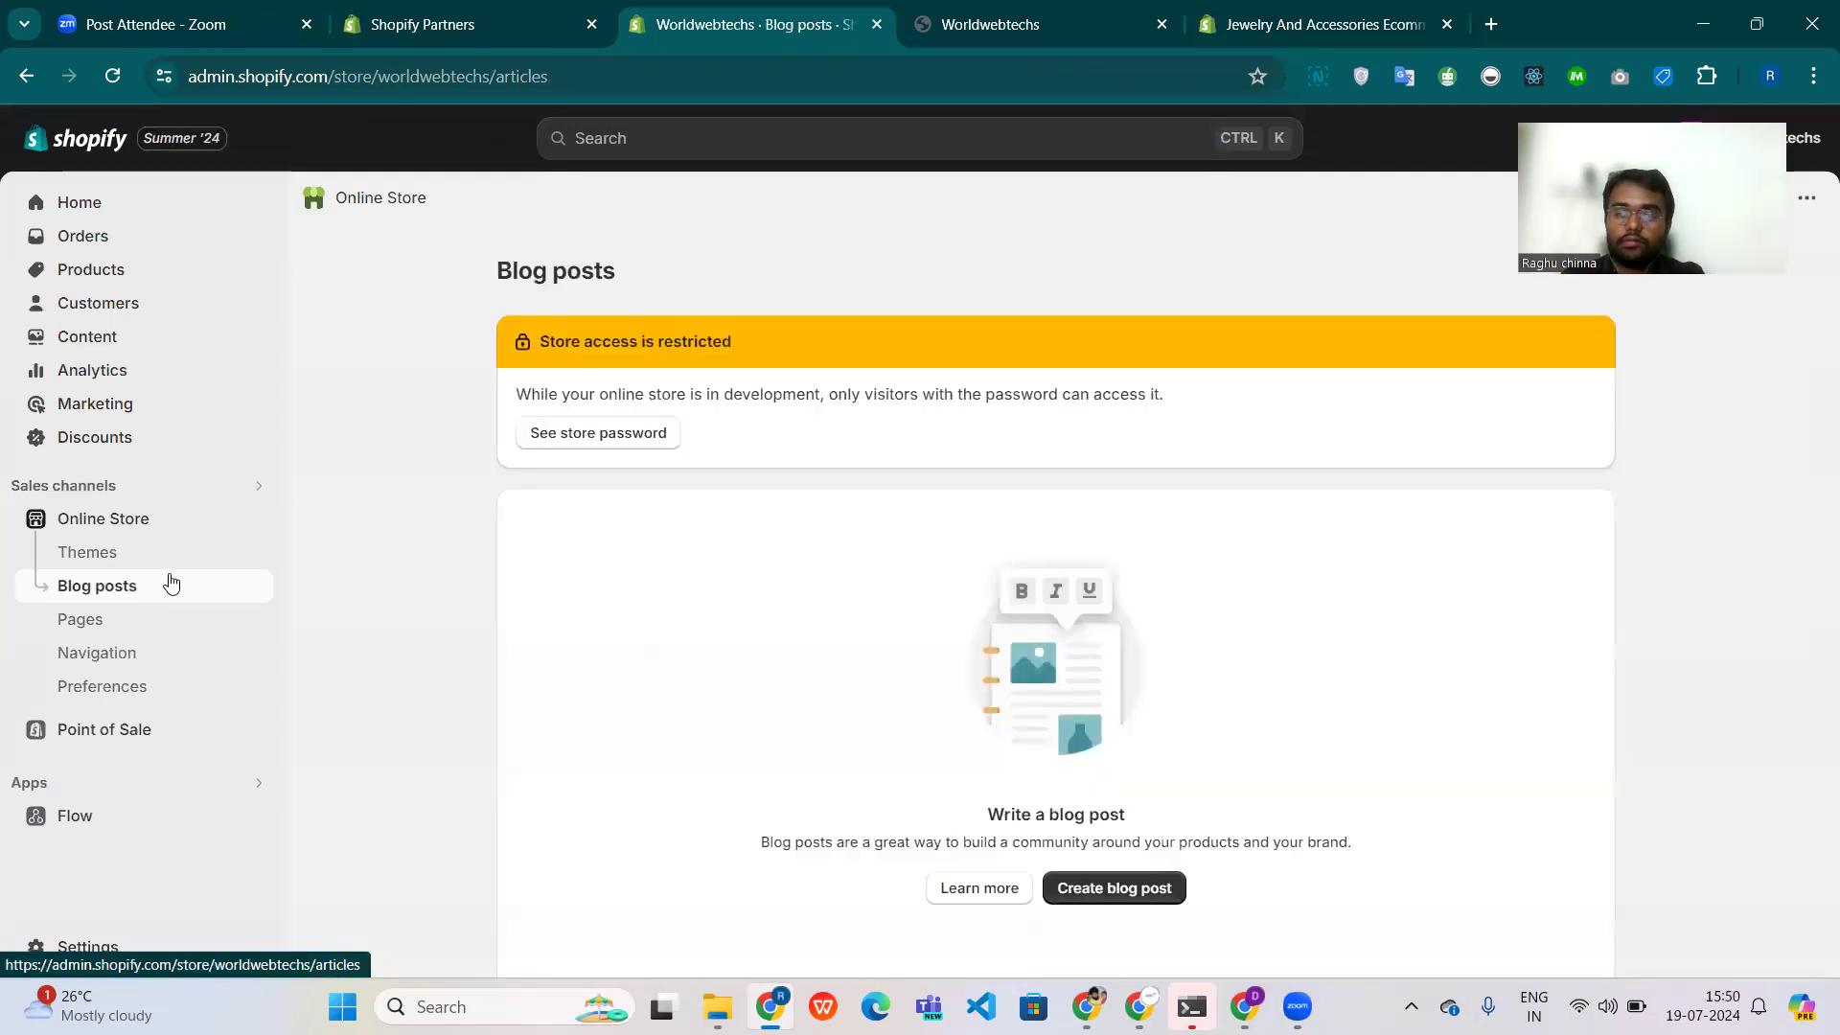
pyautogui.scroll(-1, 1013, 481)
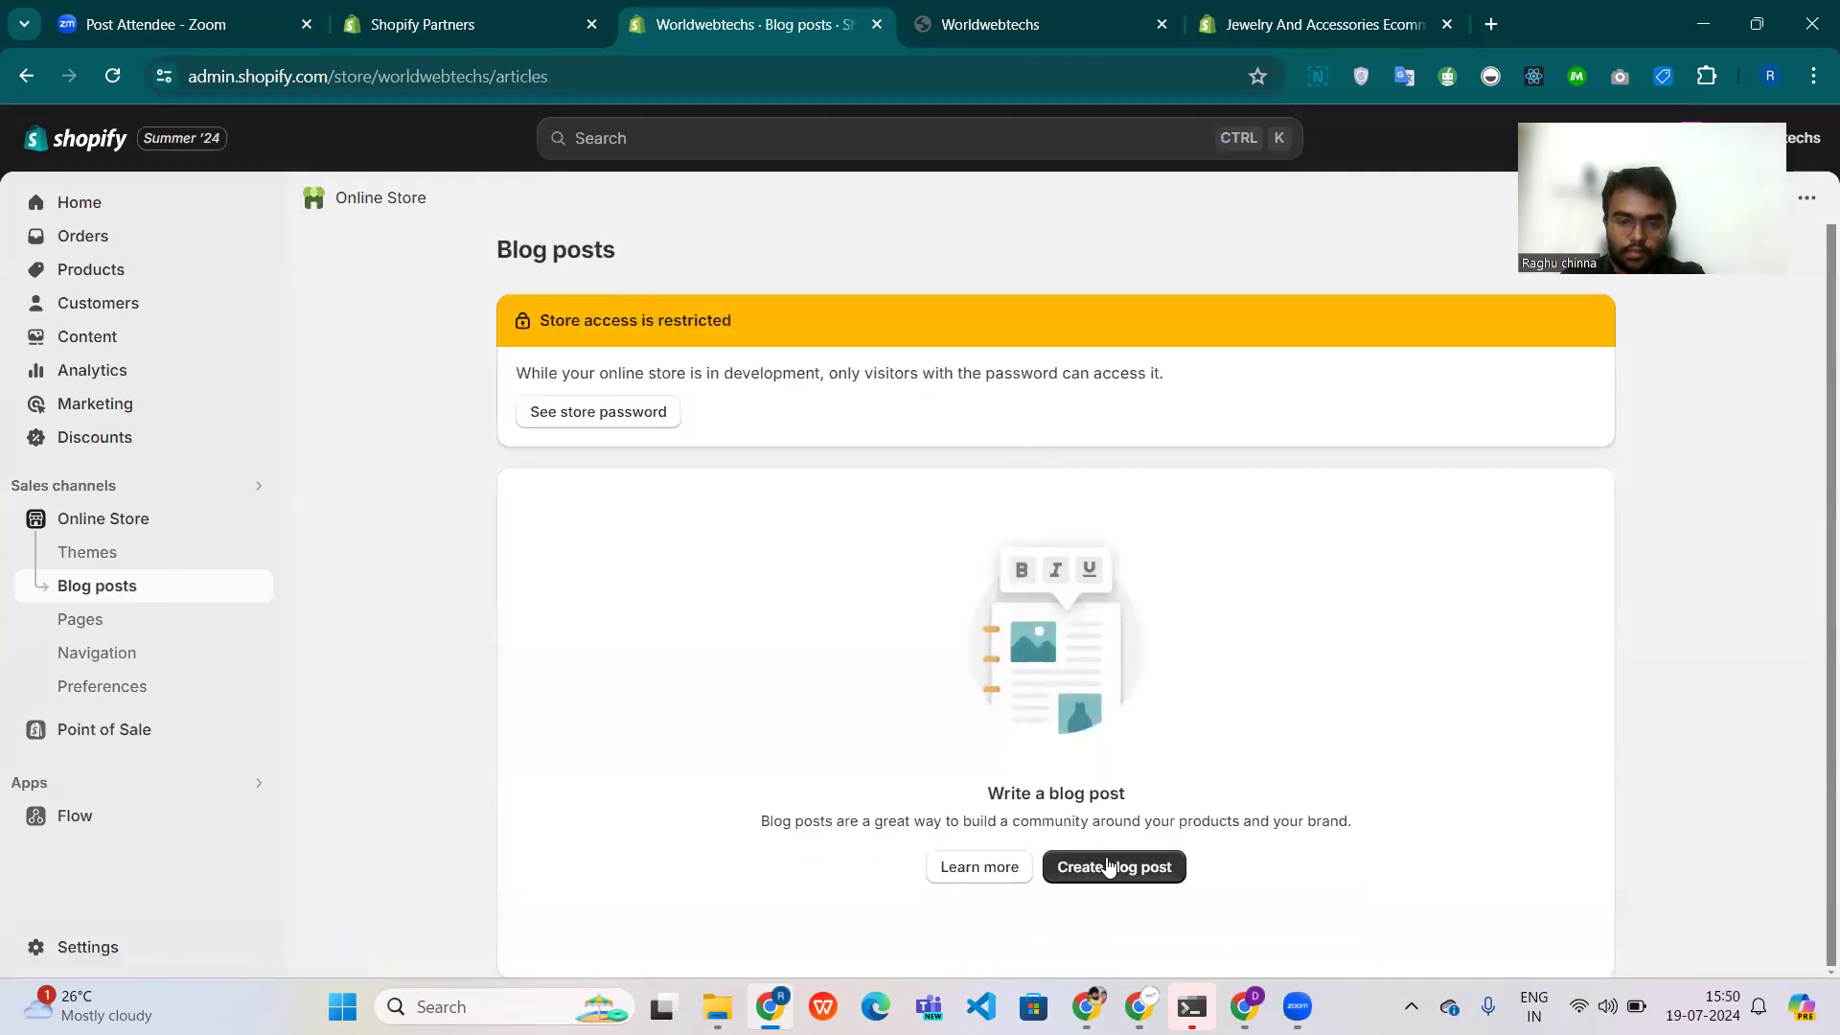
pyautogui.click(1111, 874)
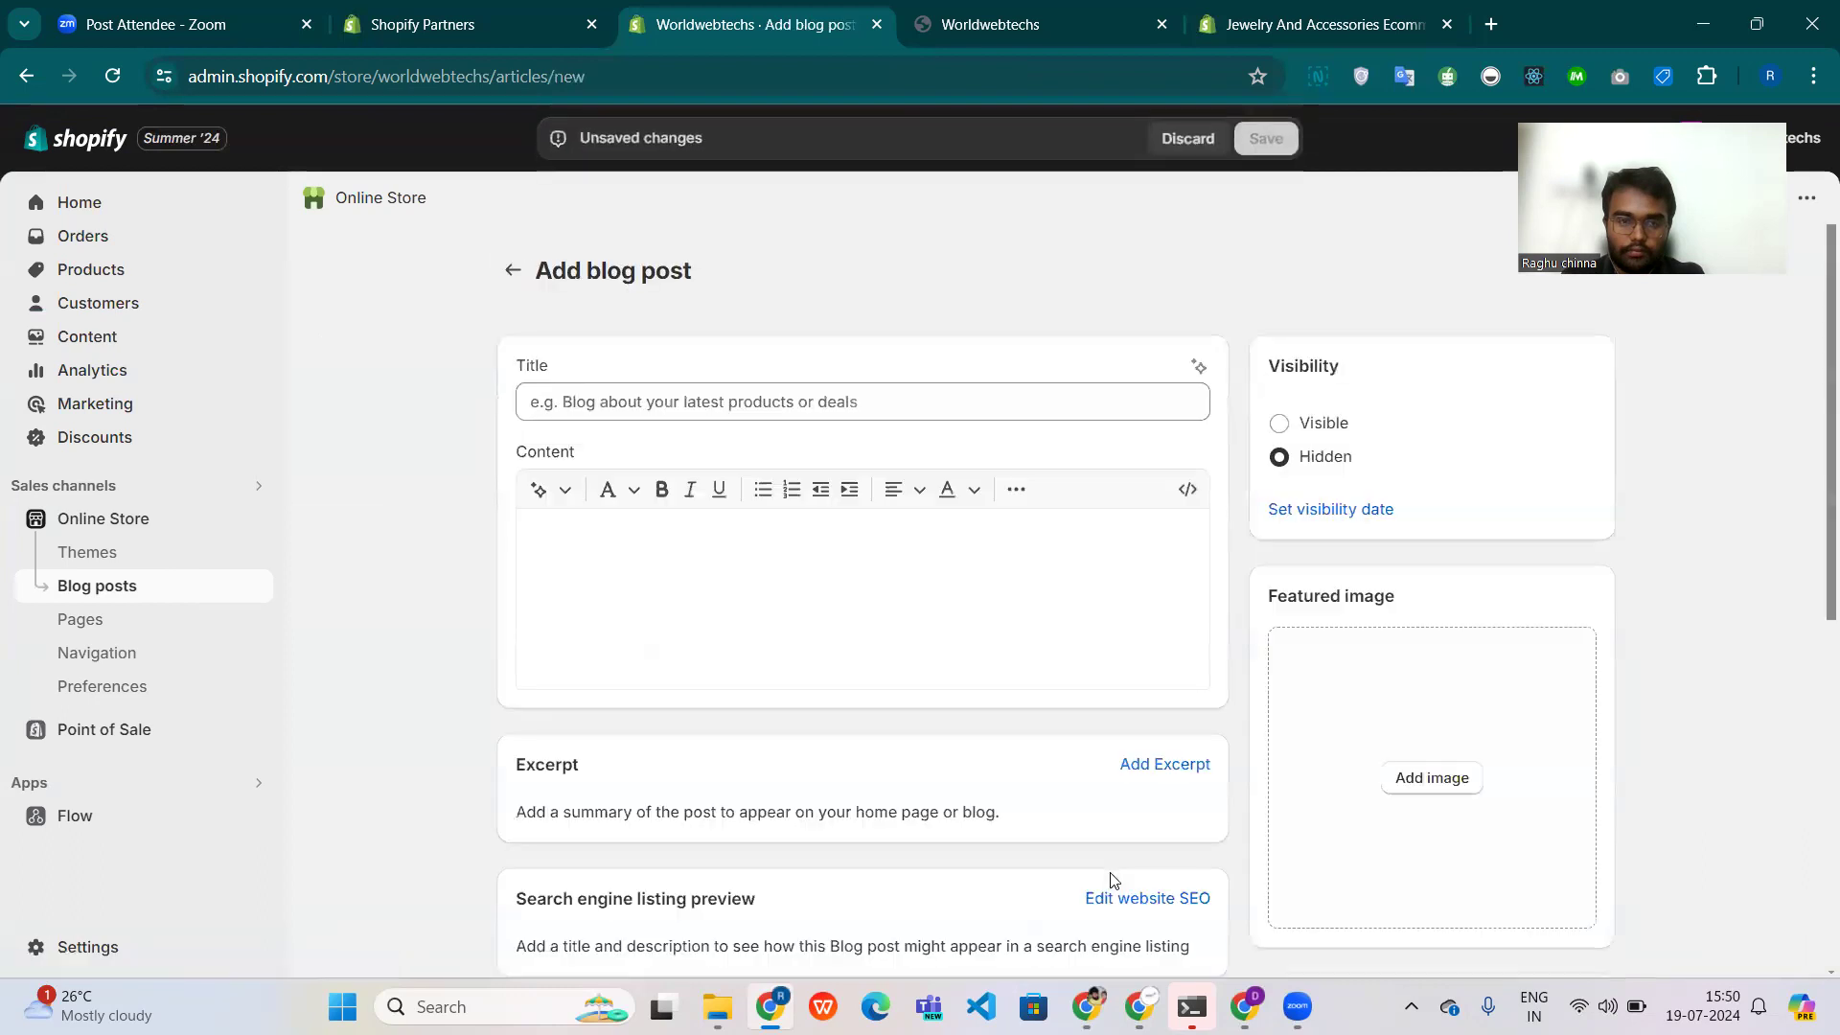
pyautogui.scroll(-3, 843, 423)
pyautogui.scroll(3, 843, 423)
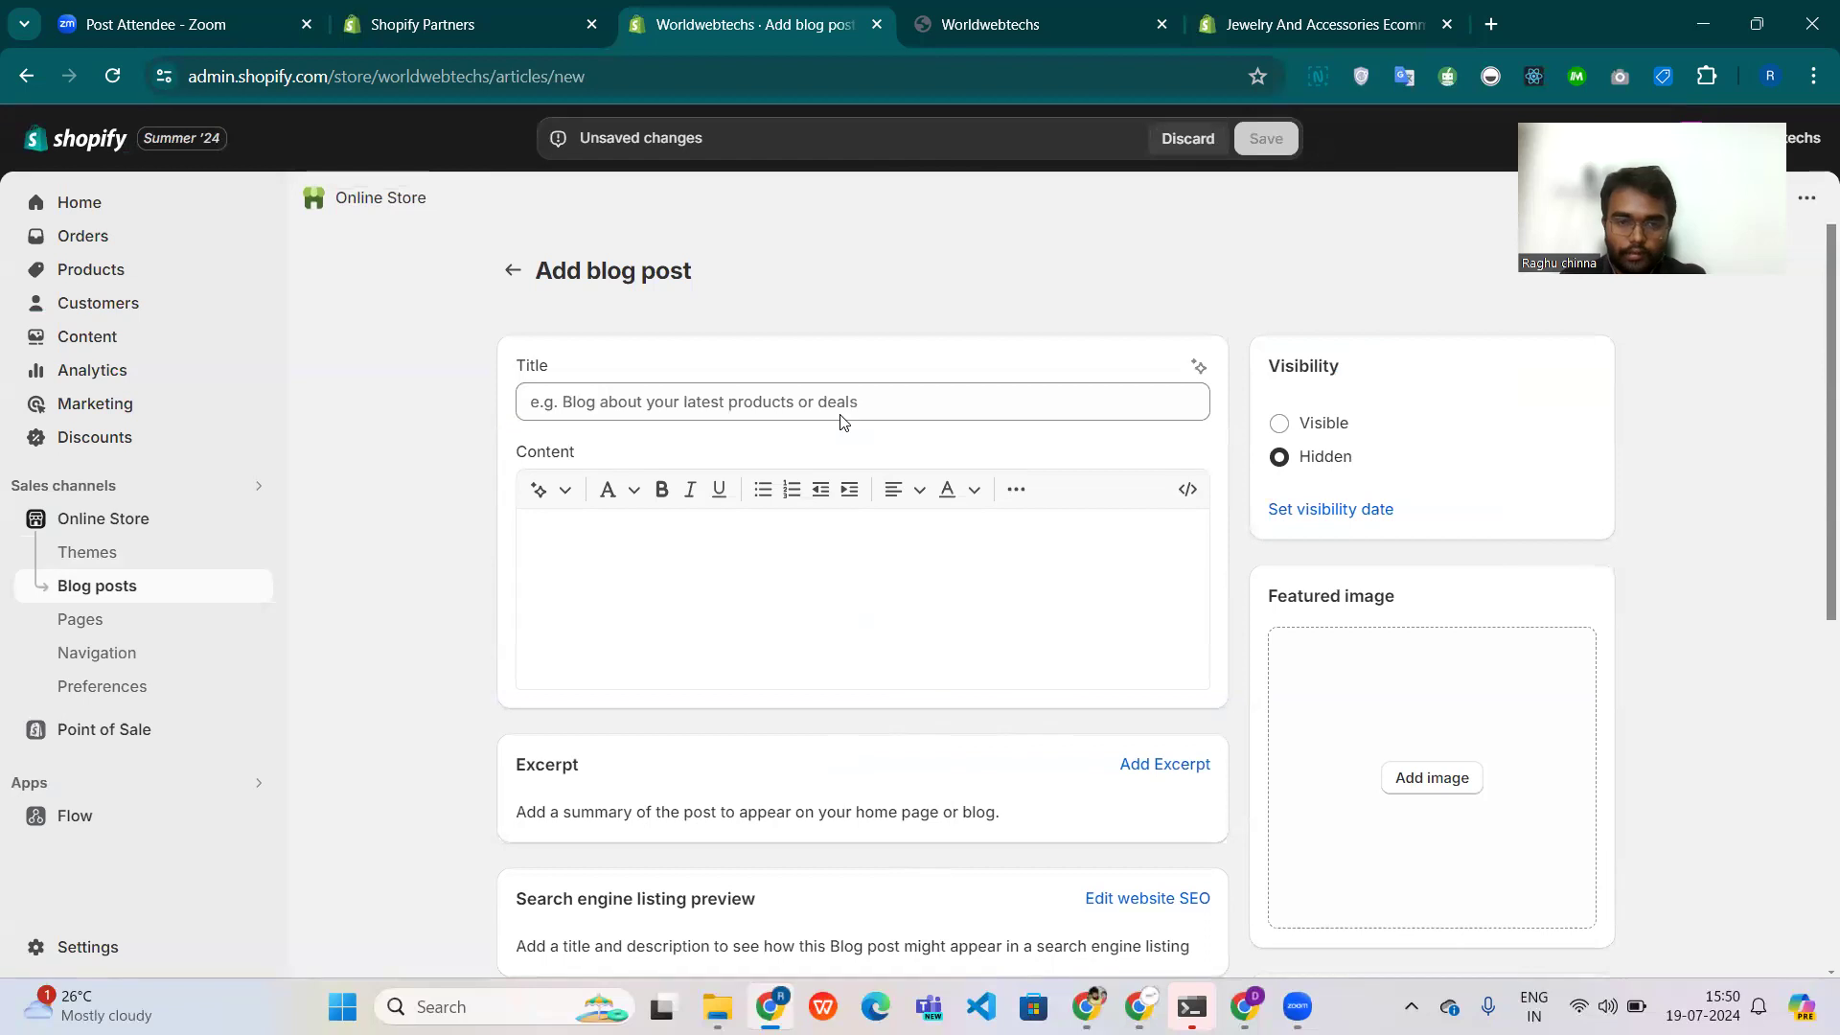
# Enter "Blog Title" as the title of the new blog post.
pyautogui.click(821, 406)
pyautogui.write('b')
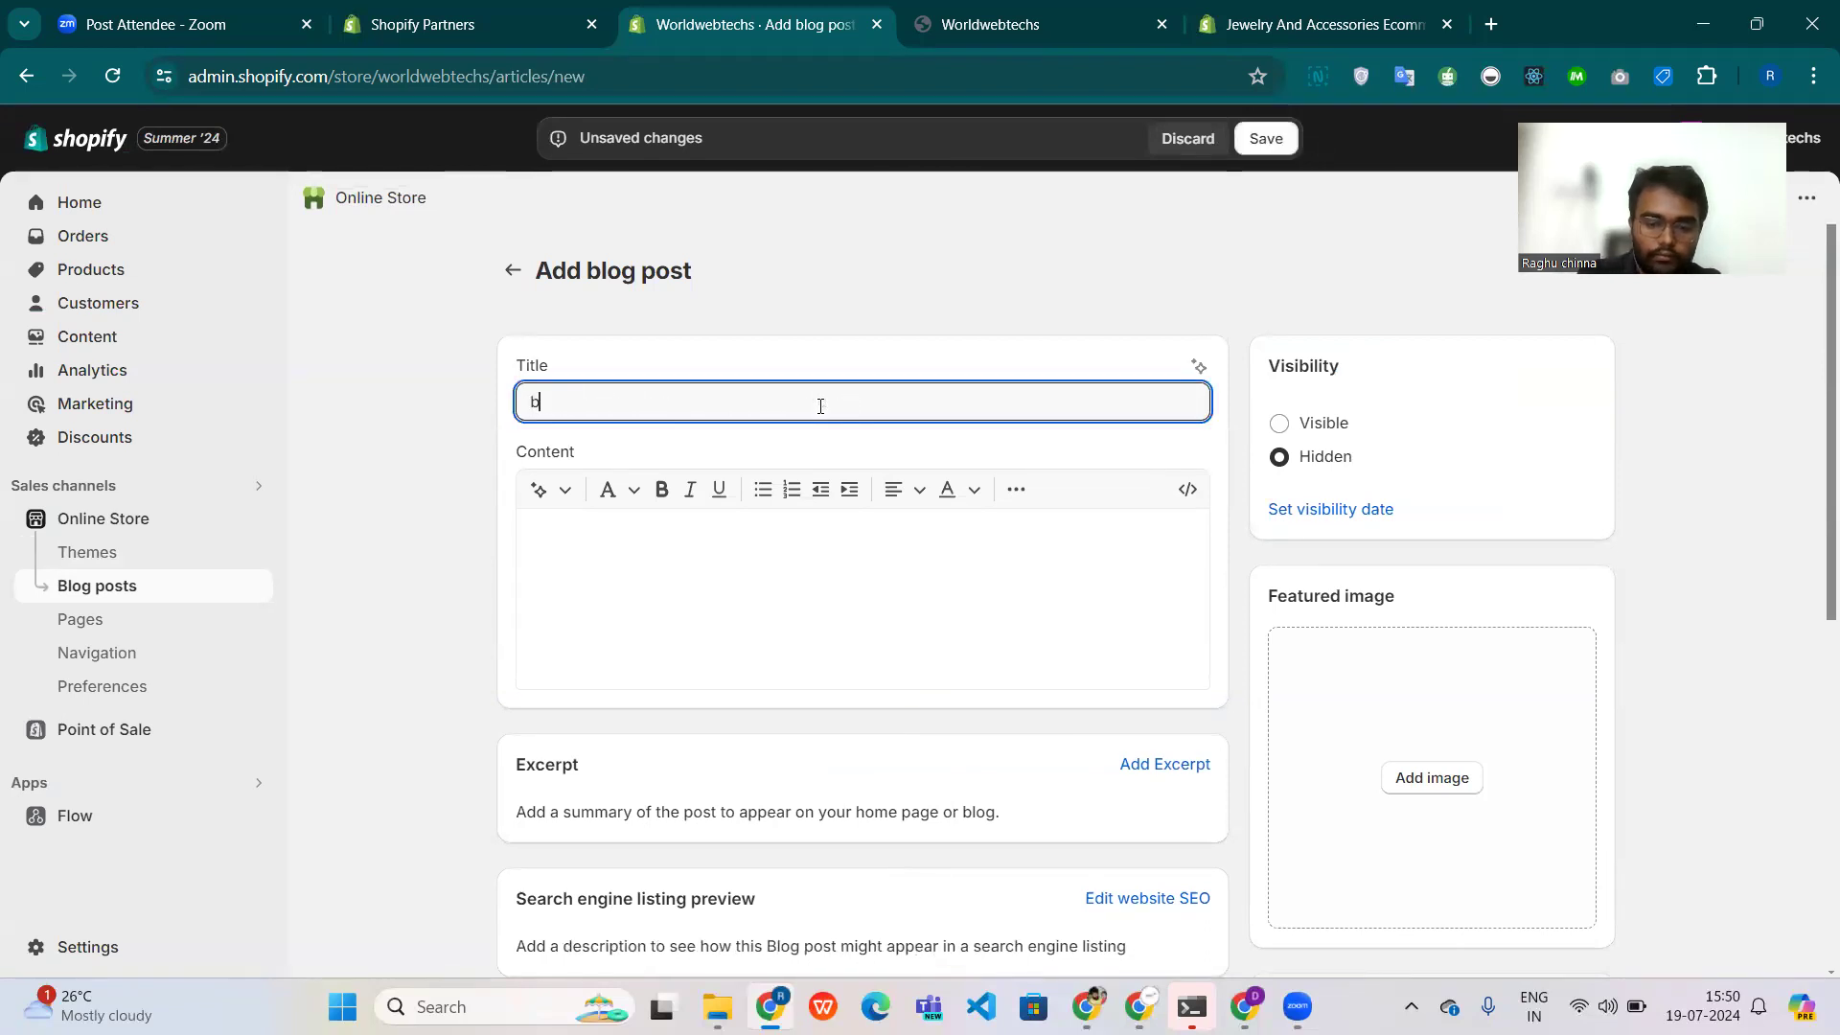
pyautogui.write('LOG')
pyautogui.press('BackSpace')
pyautogui.press('BackSpace')
pyautogui.press('BackSpace')
pyautogui.press('BackSpace')
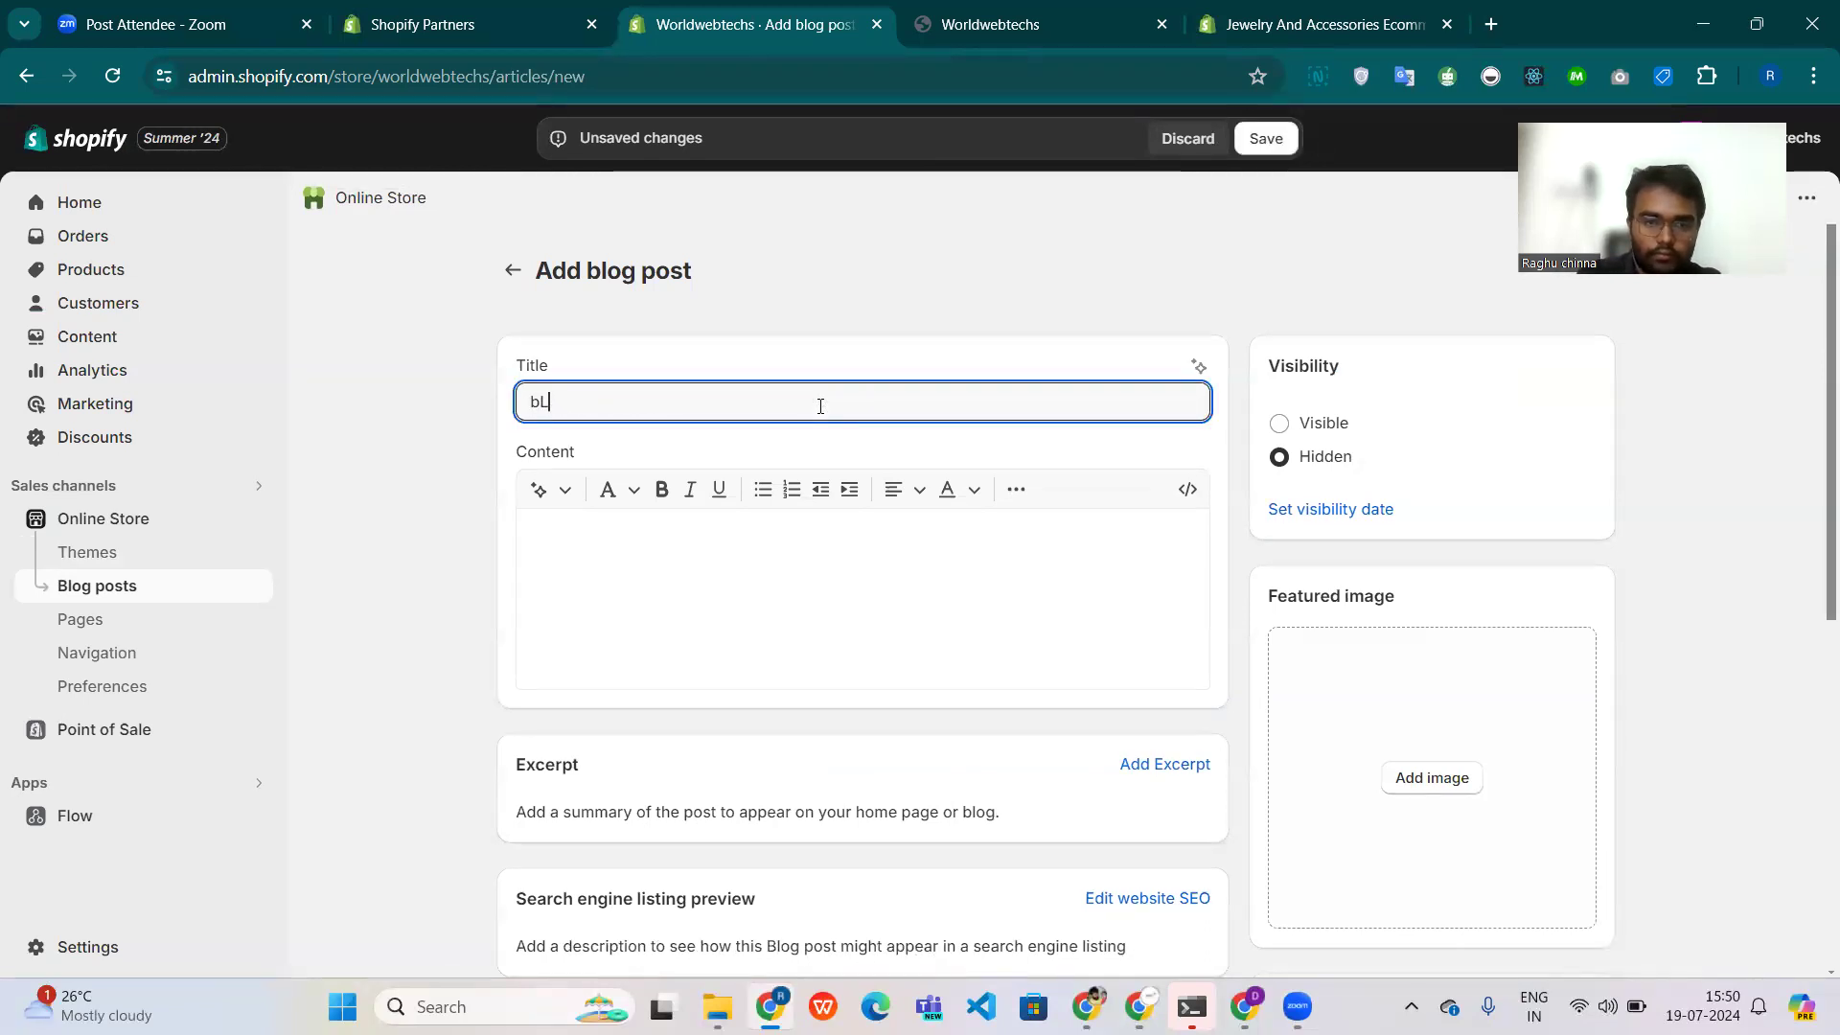
pyautogui.press('capslock')
pyautogui.write('Blog T')
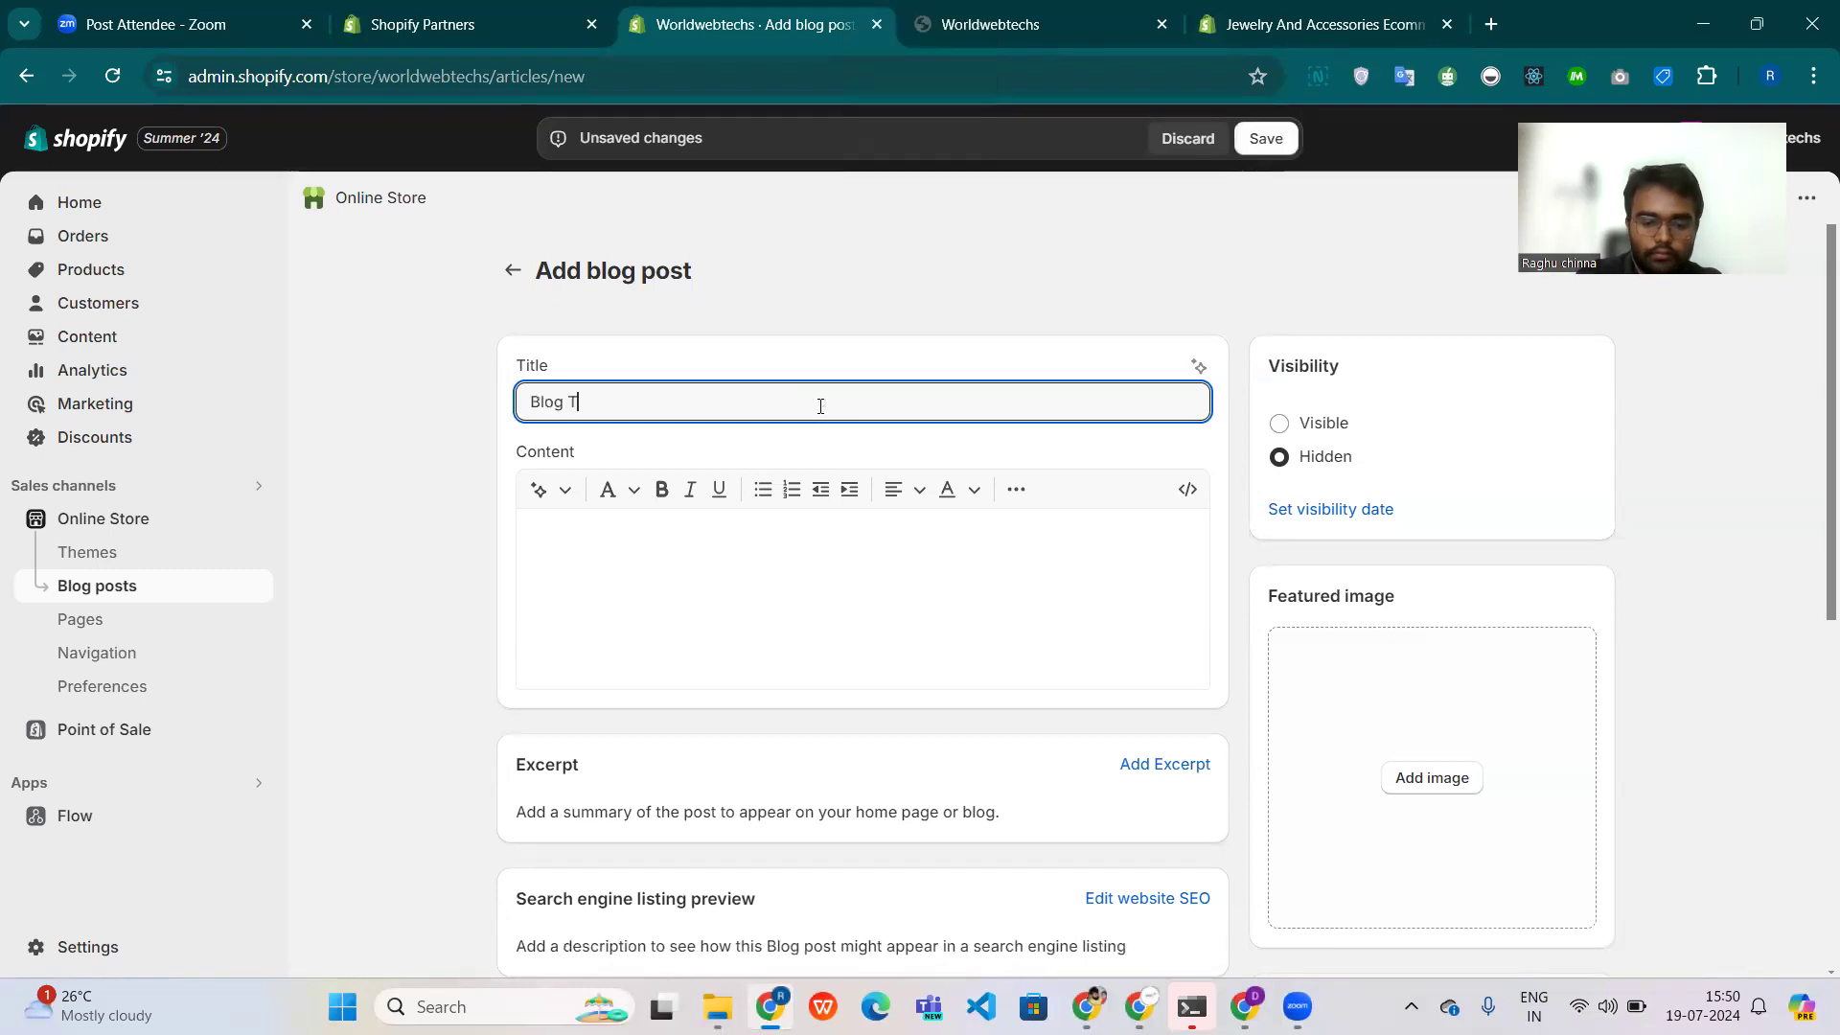
pyautogui.write('oit')
pyautogui.press('BackSpace')
# Enter "About Shopify" as the blog post's content, set its visibility to Visible and save the post.
pyautogui.click(808, 583)
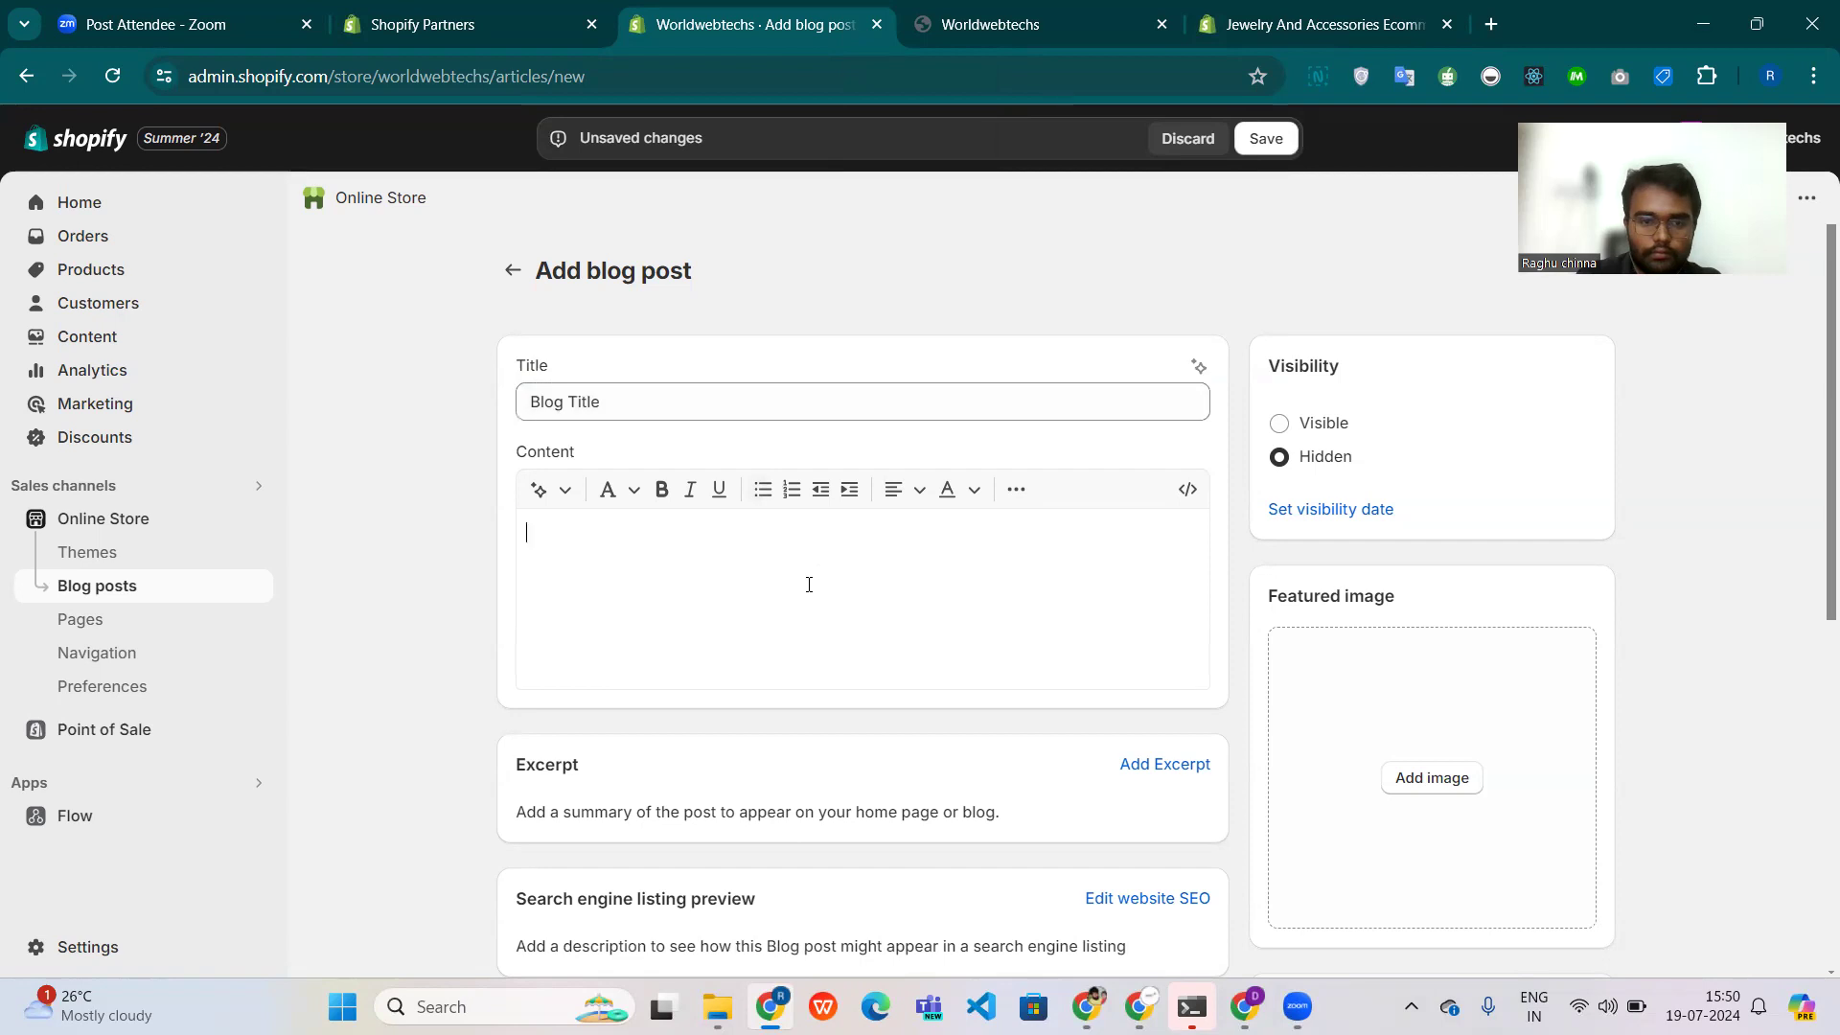
pyautogui.write('AB')
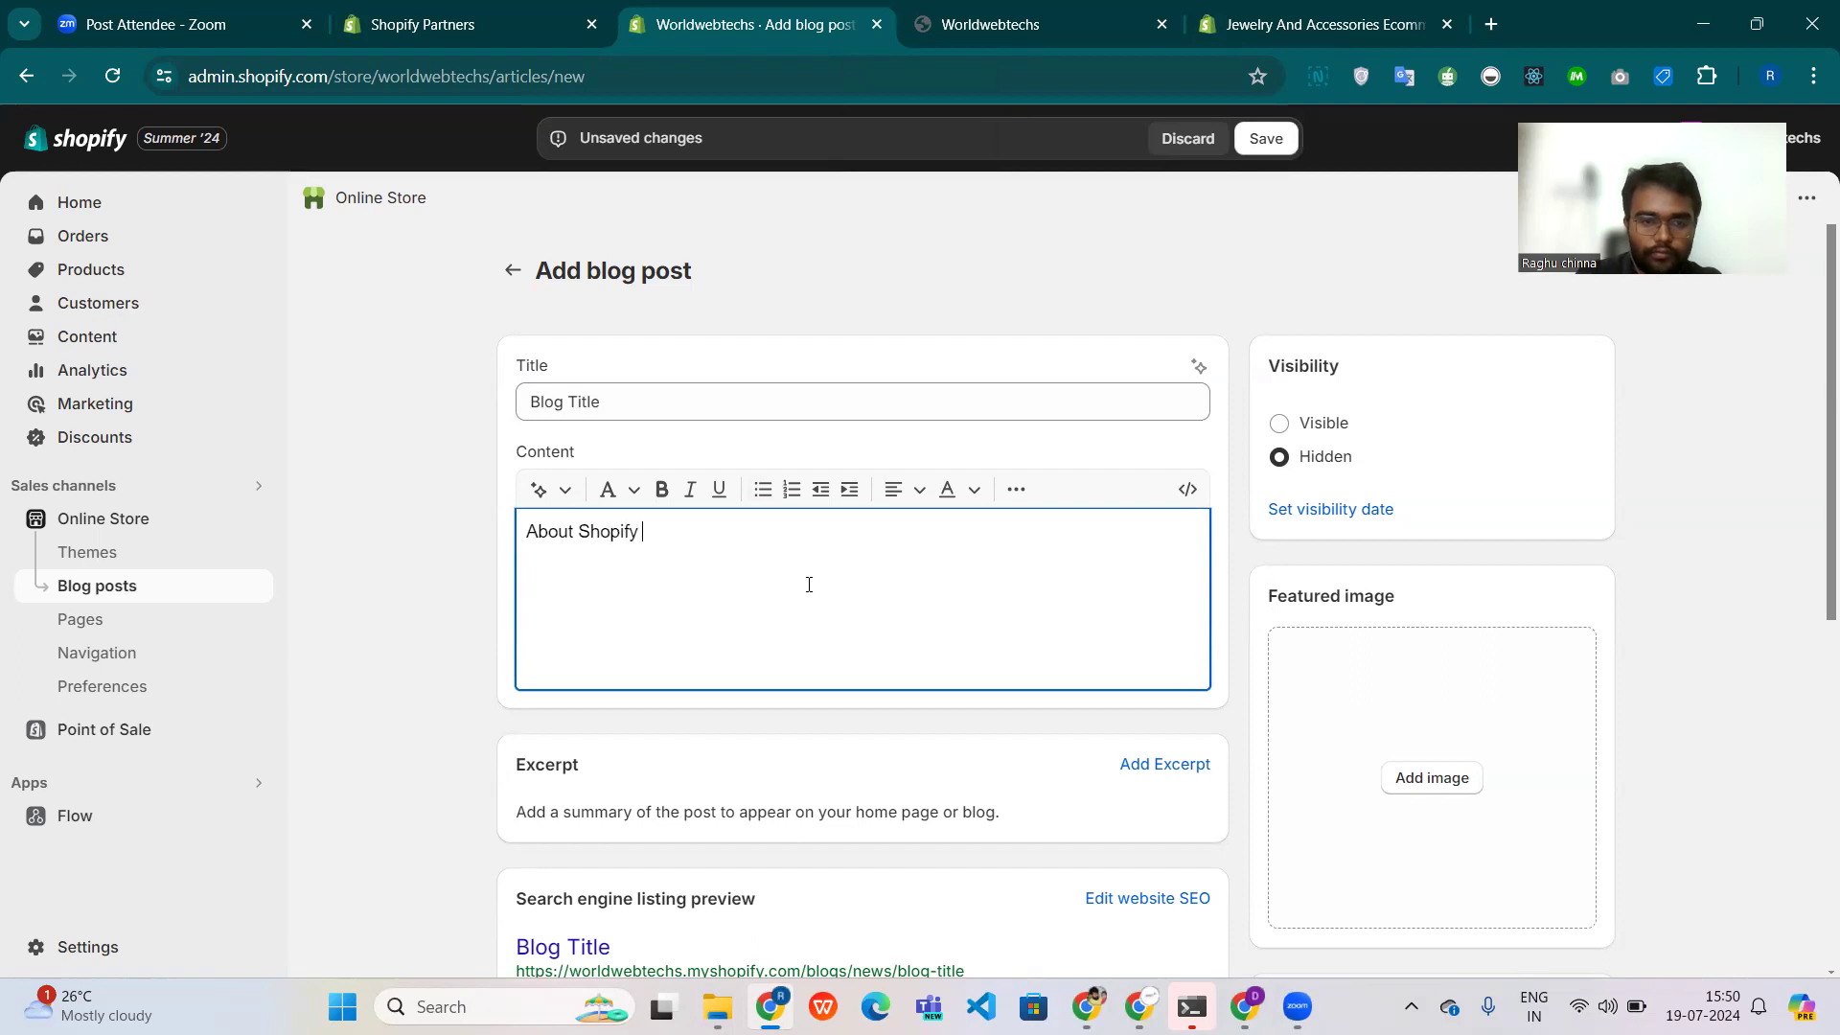
pyautogui.scroll(-7, 1454, 796)
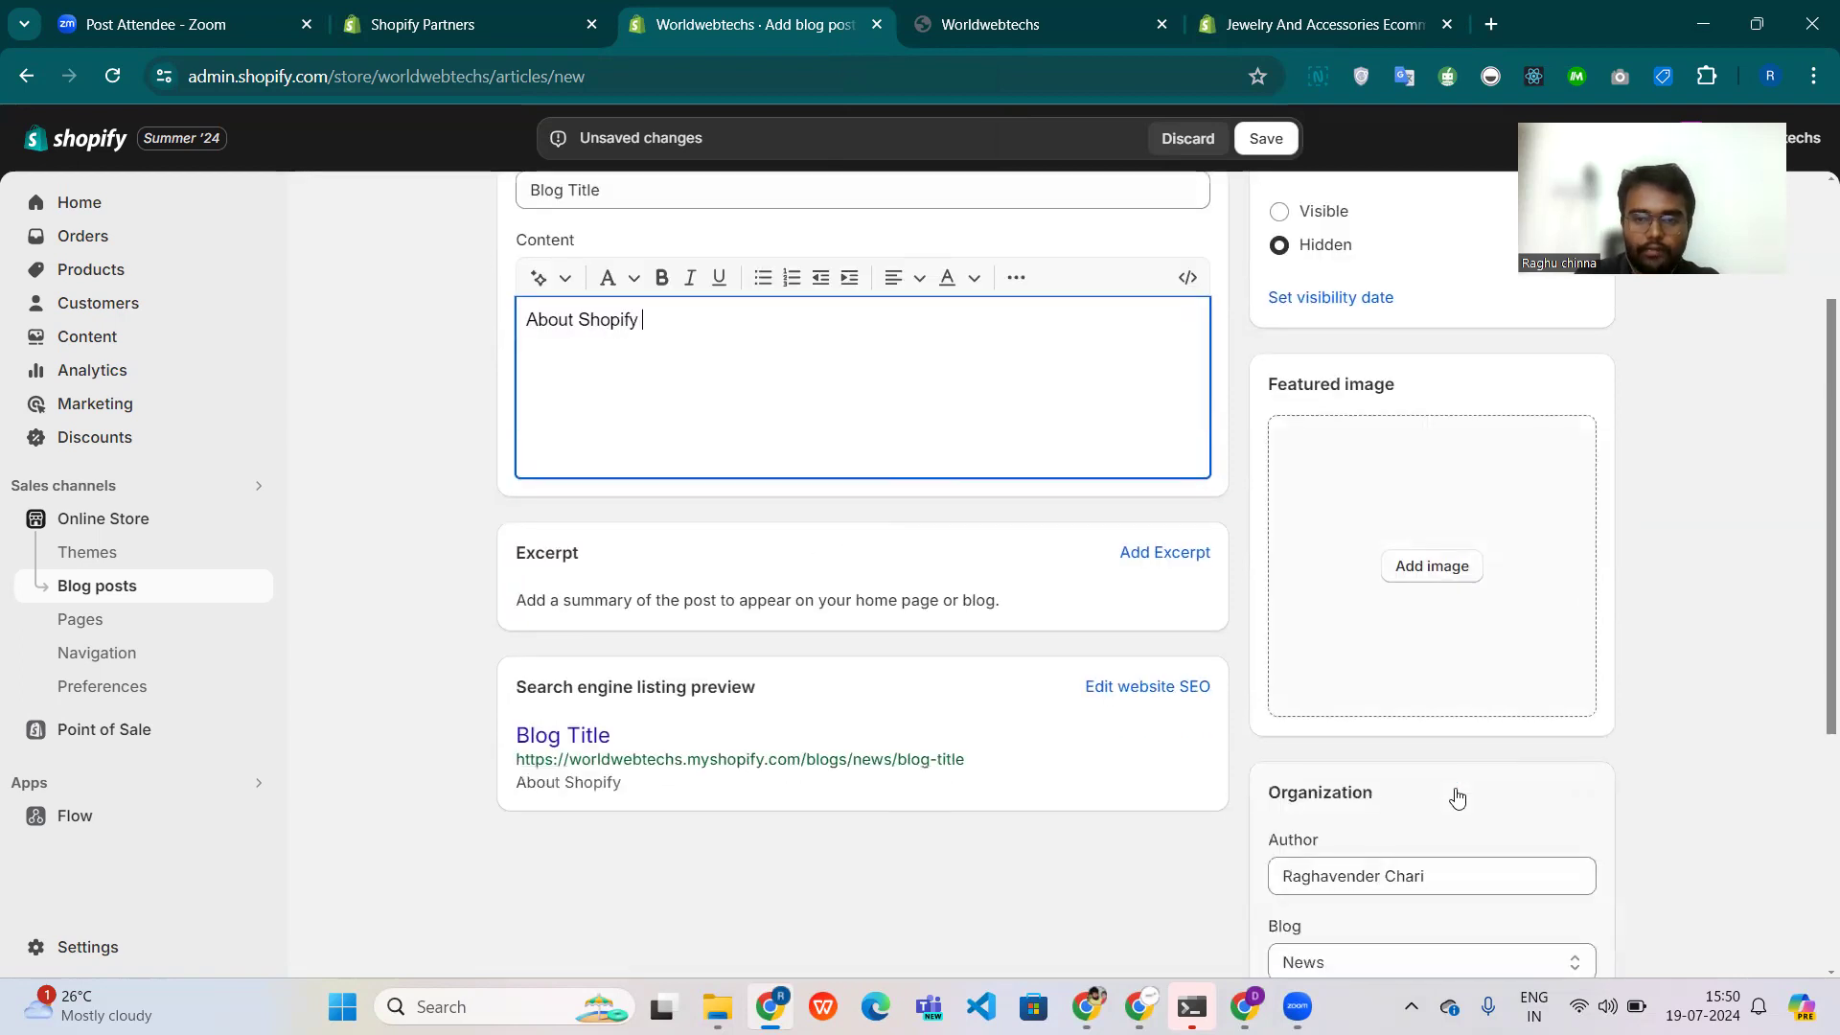
pyautogui.scroll(5, 1454, 796)
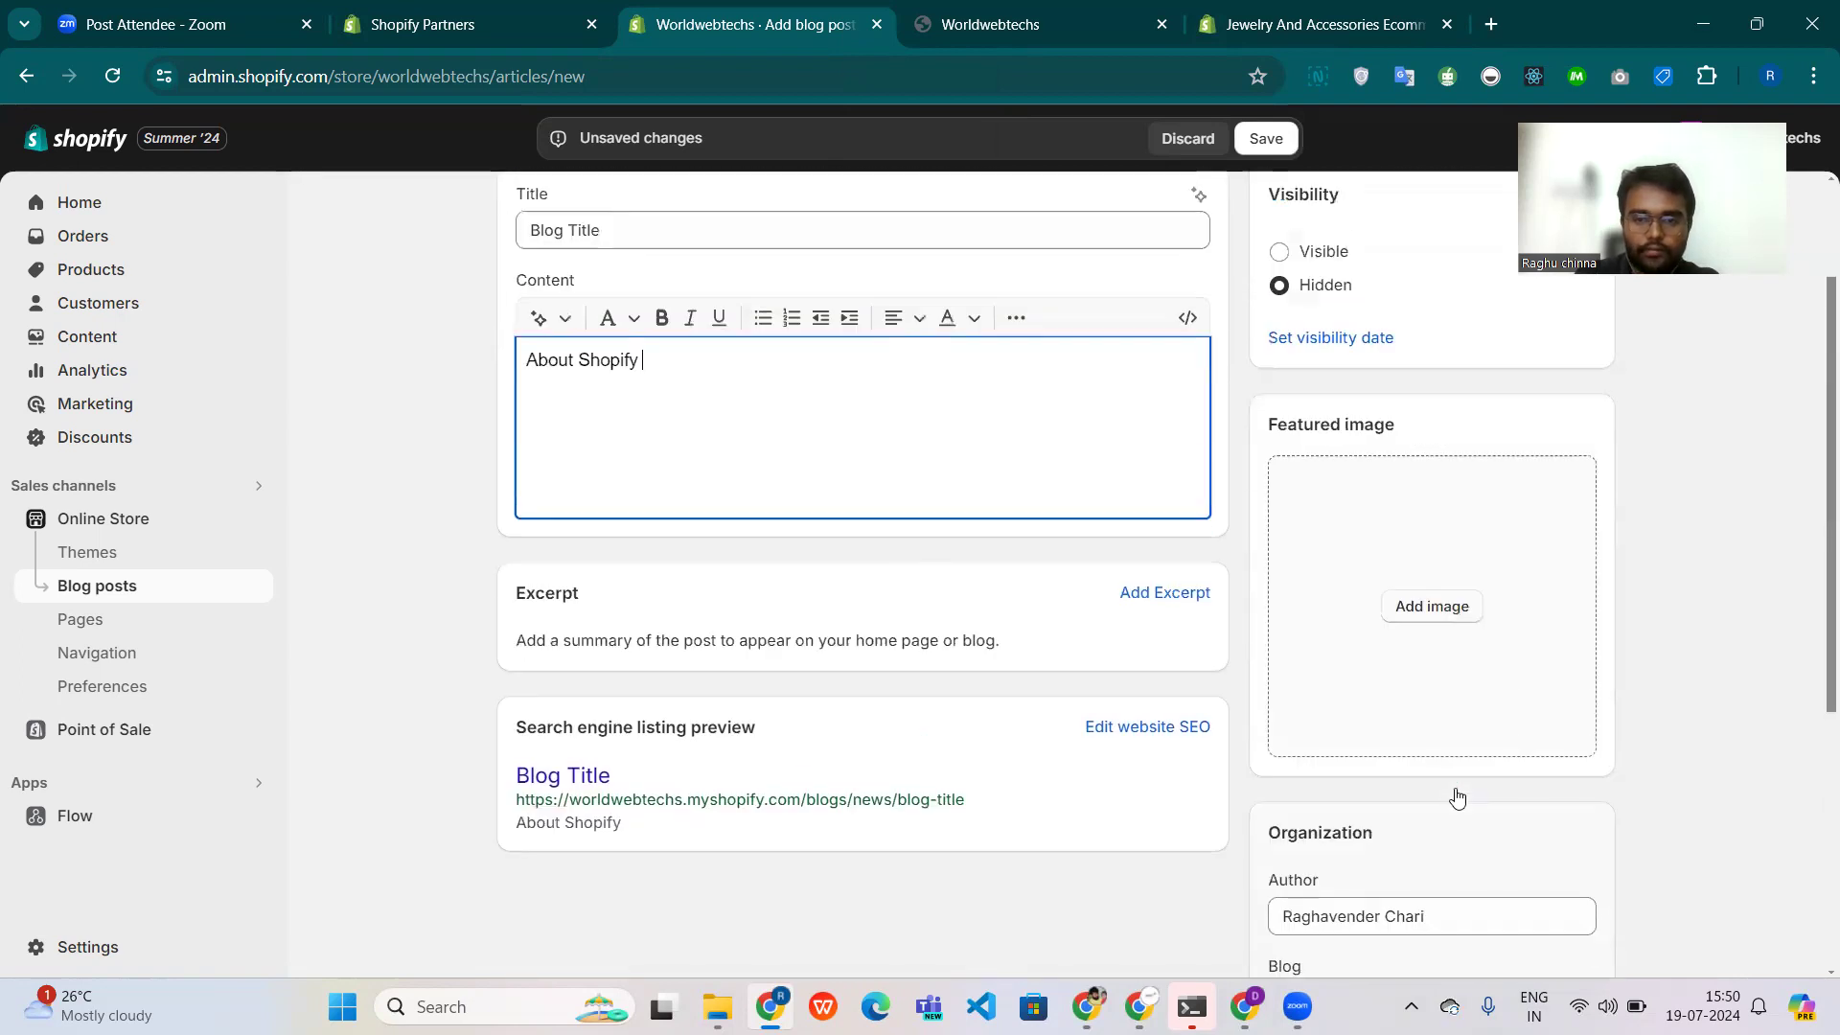
pyautogui.click(1280, 253)
pyautogui.click(1284, 142)
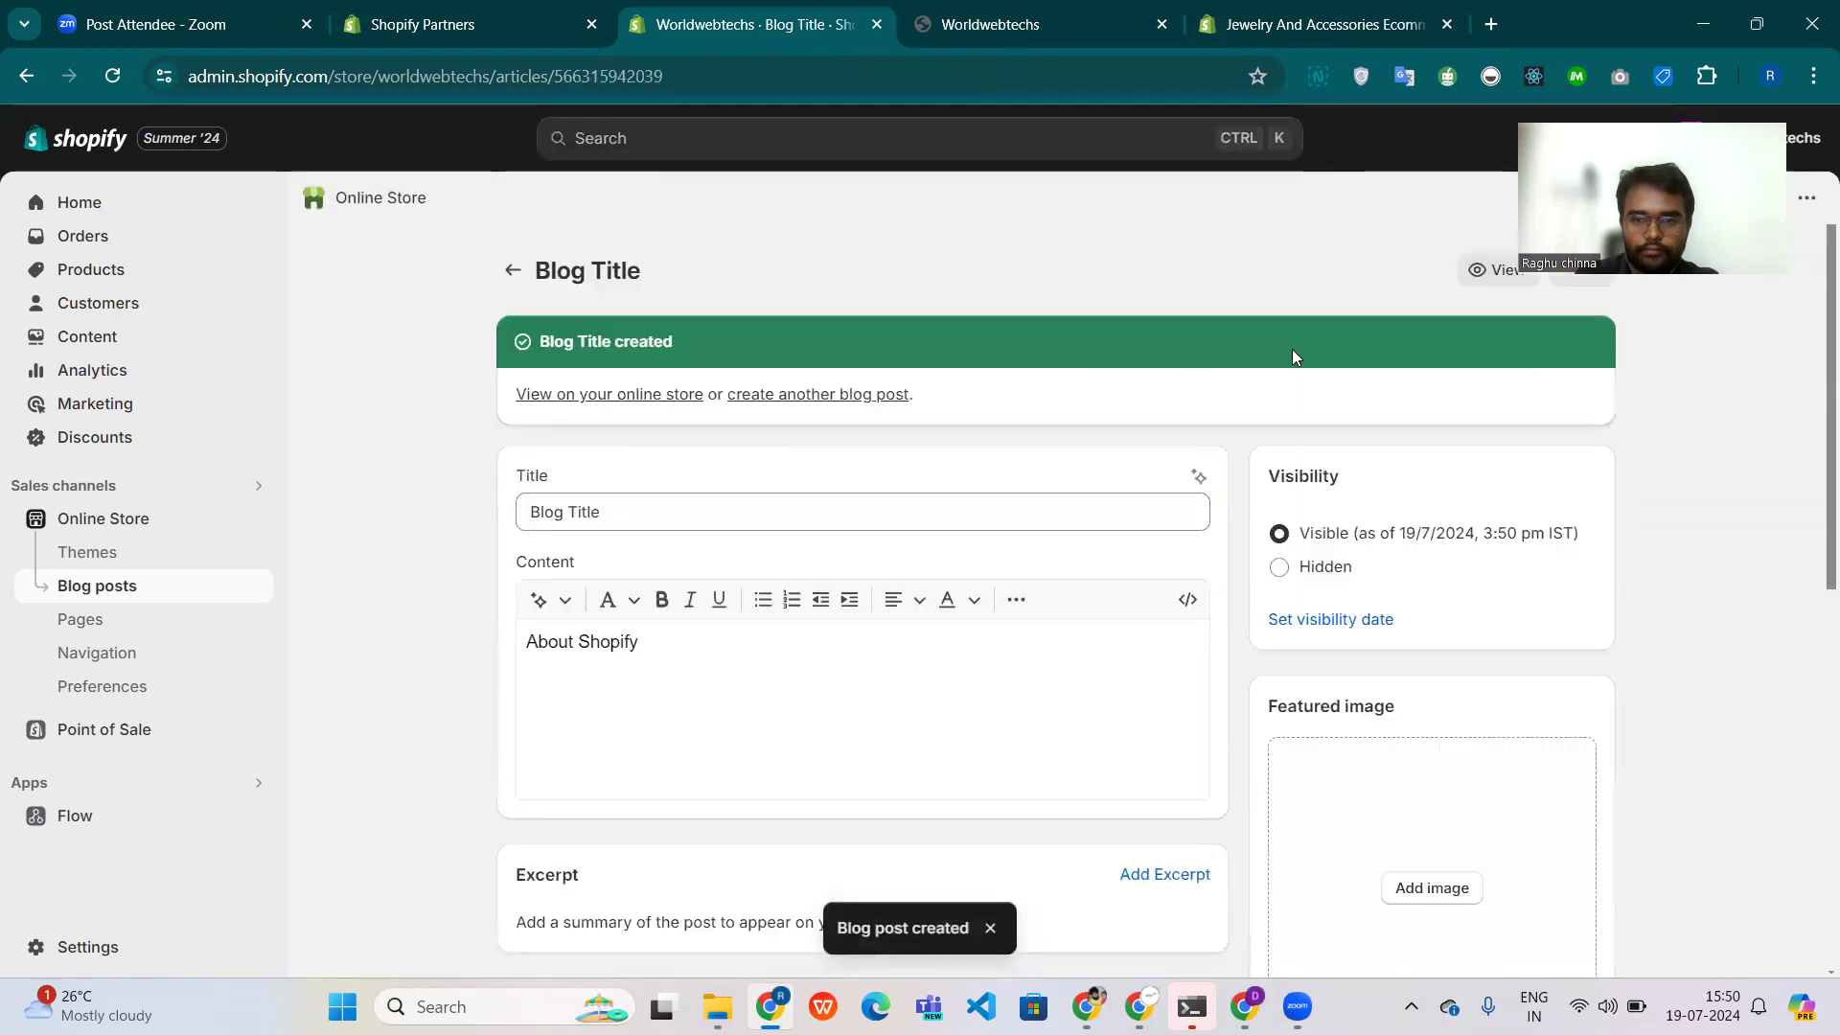
# View the blog post on the online store, examining its title and content and opening and closing its share options.
pyautogui.click(1492, 264)
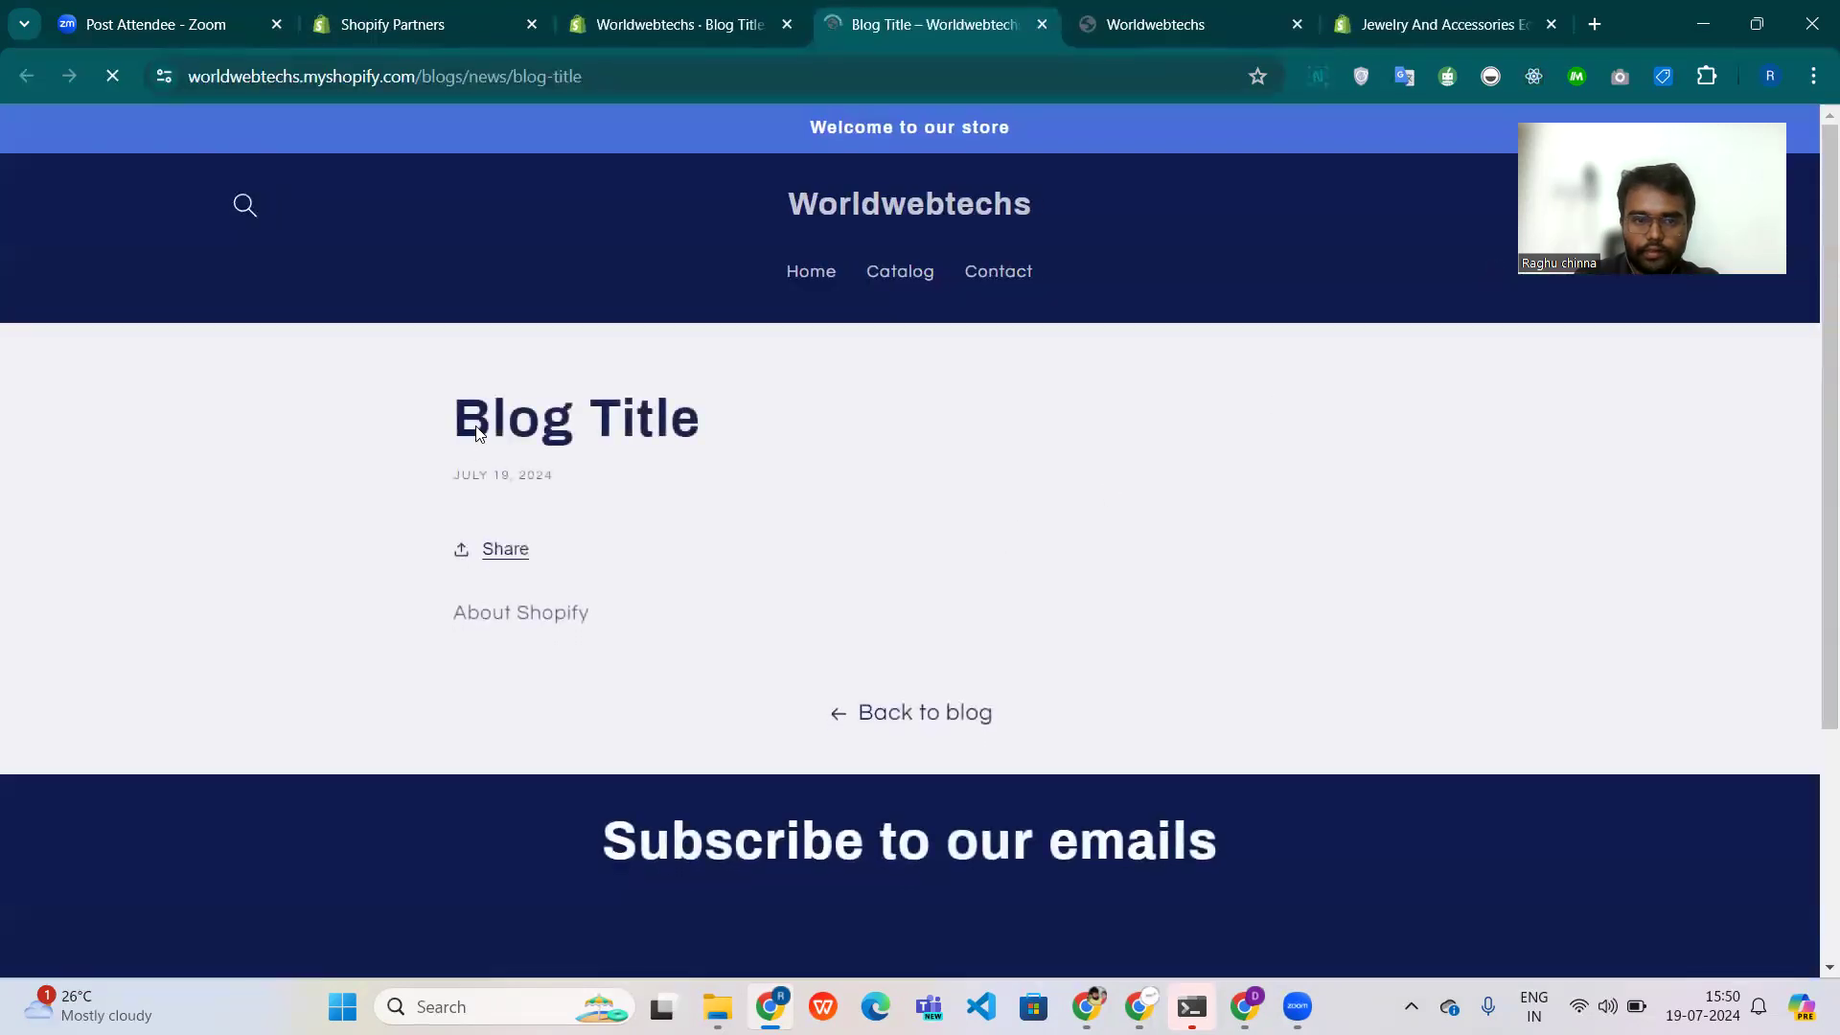
pyautogui.tripleClick(505, 421)
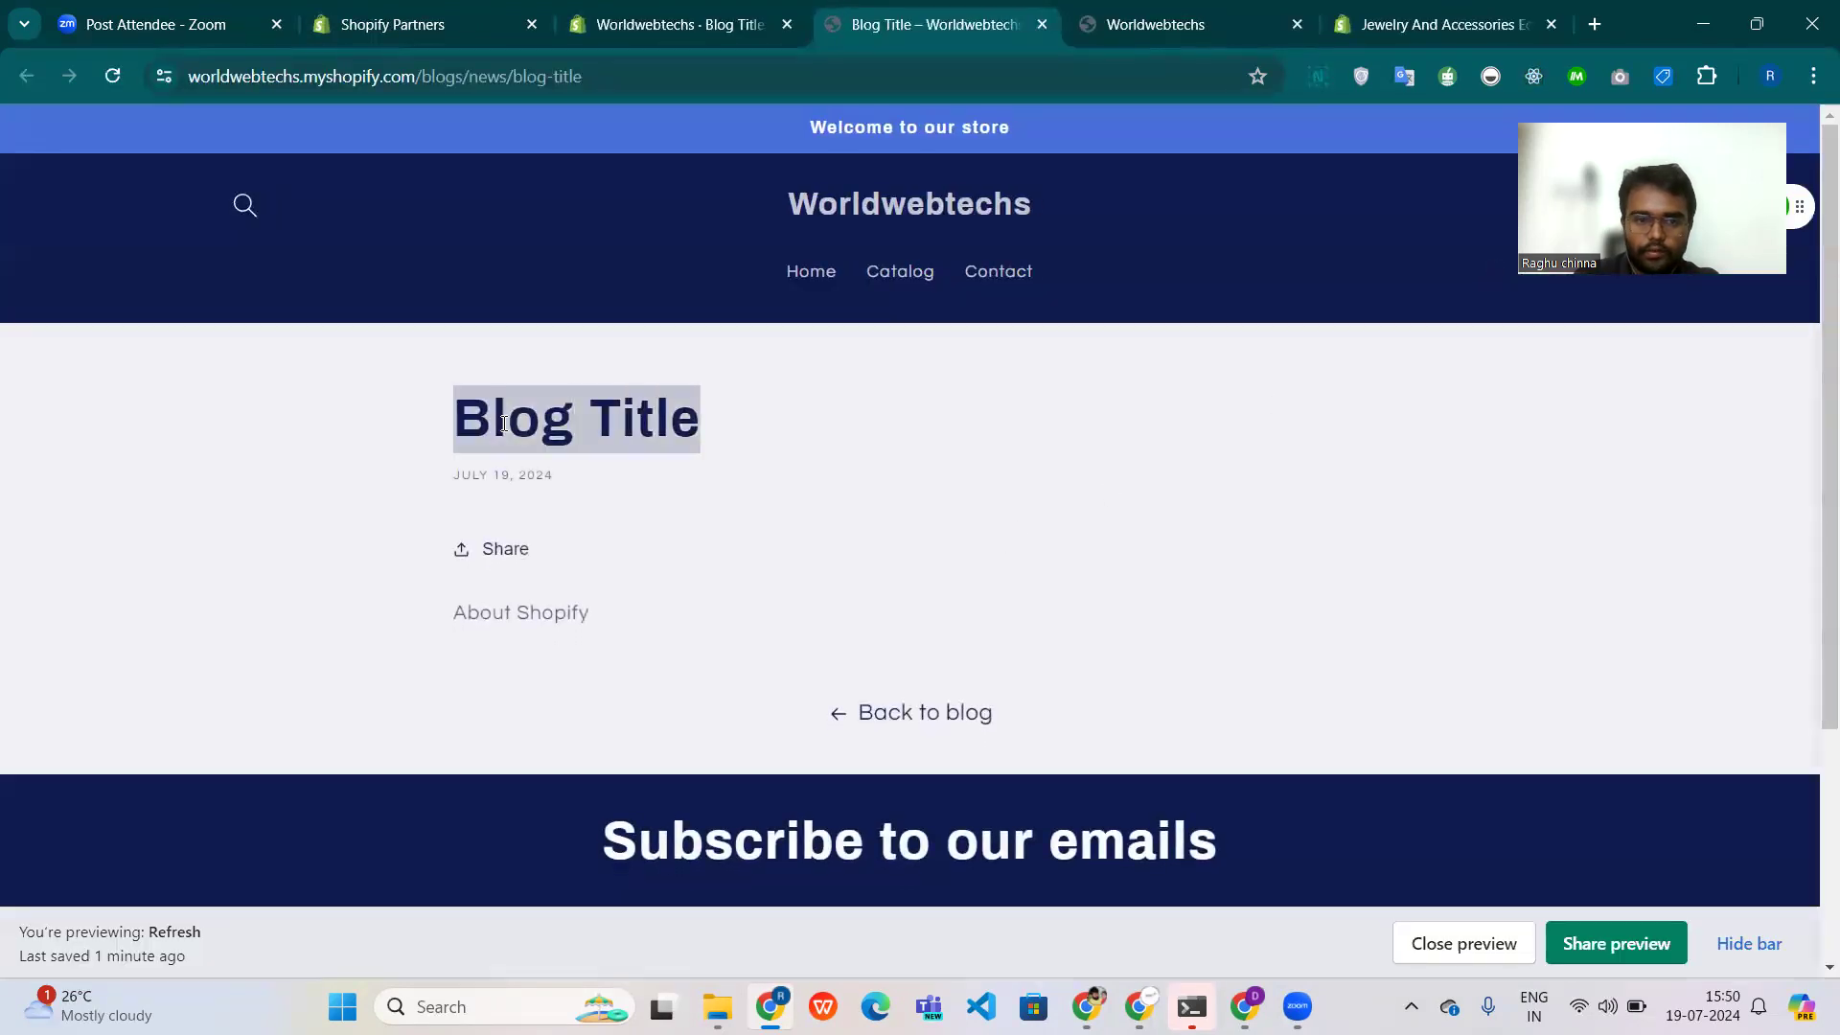
pyautogui.tripleClick(529, 604)
pyautogui.moveTo(529, 604); pyautogui.dragTo(498, 525)
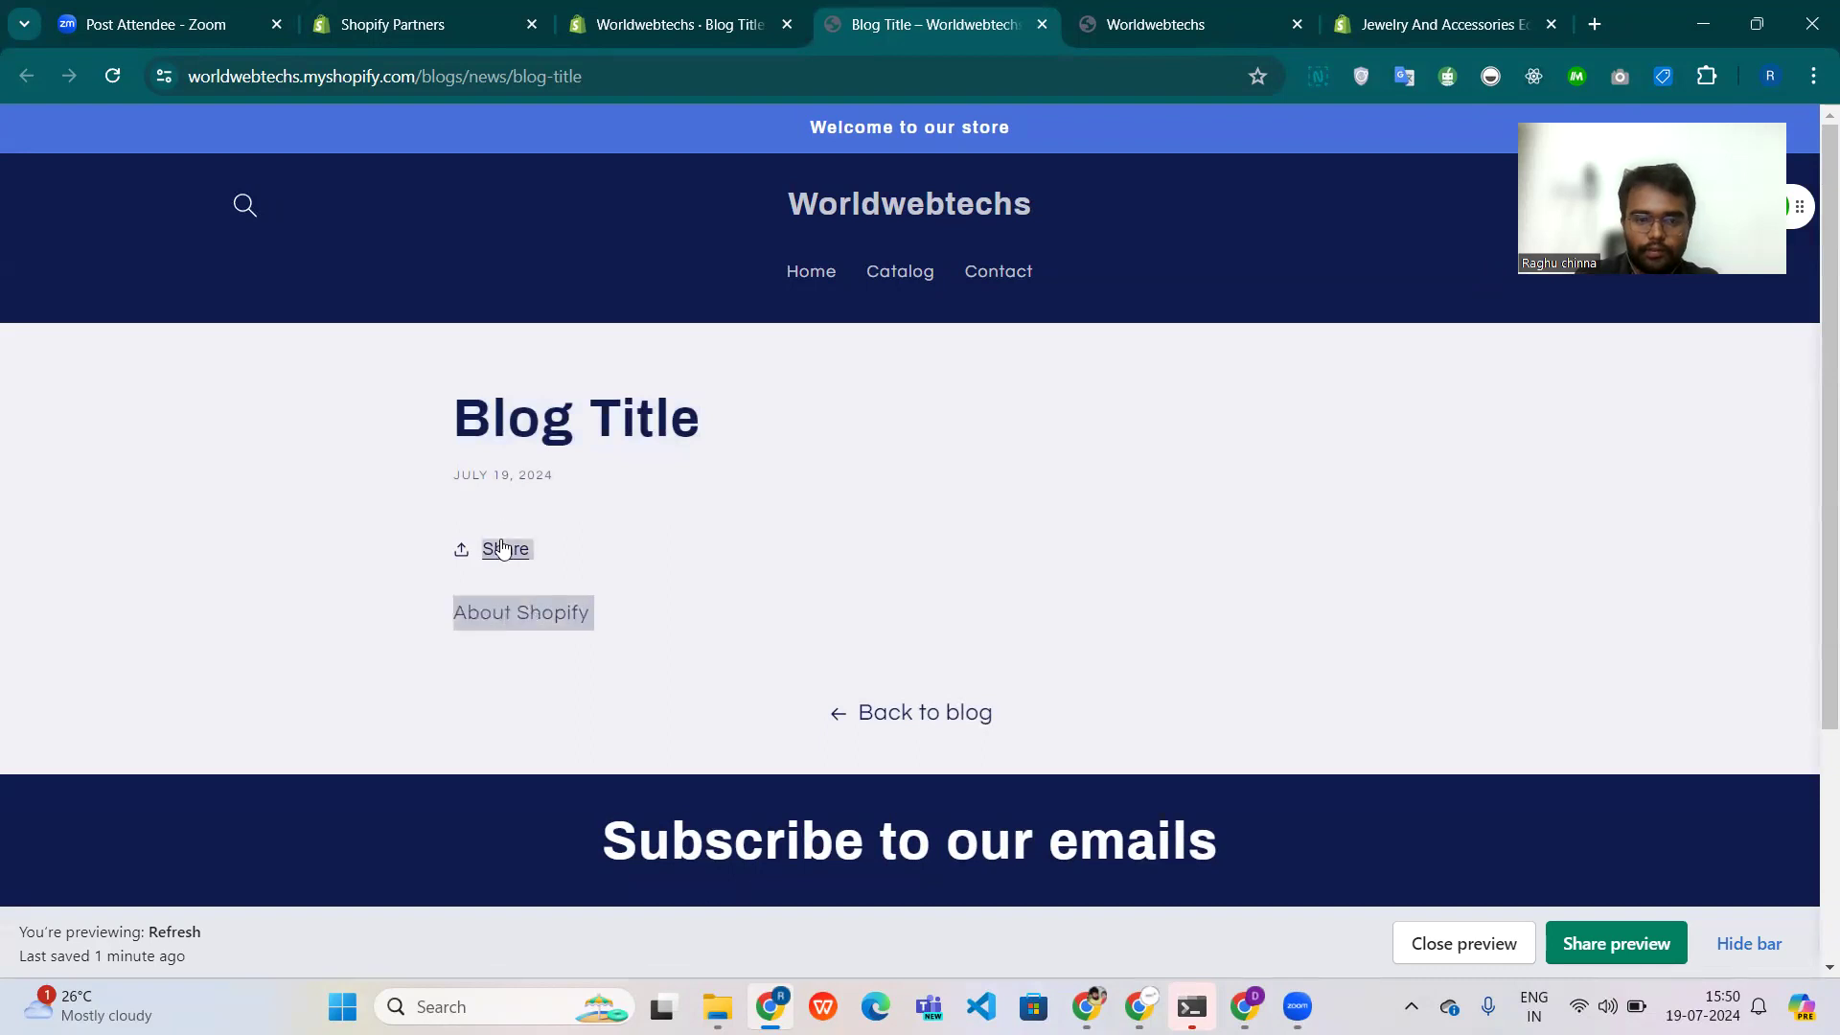
pyautogui.click(502, 548)
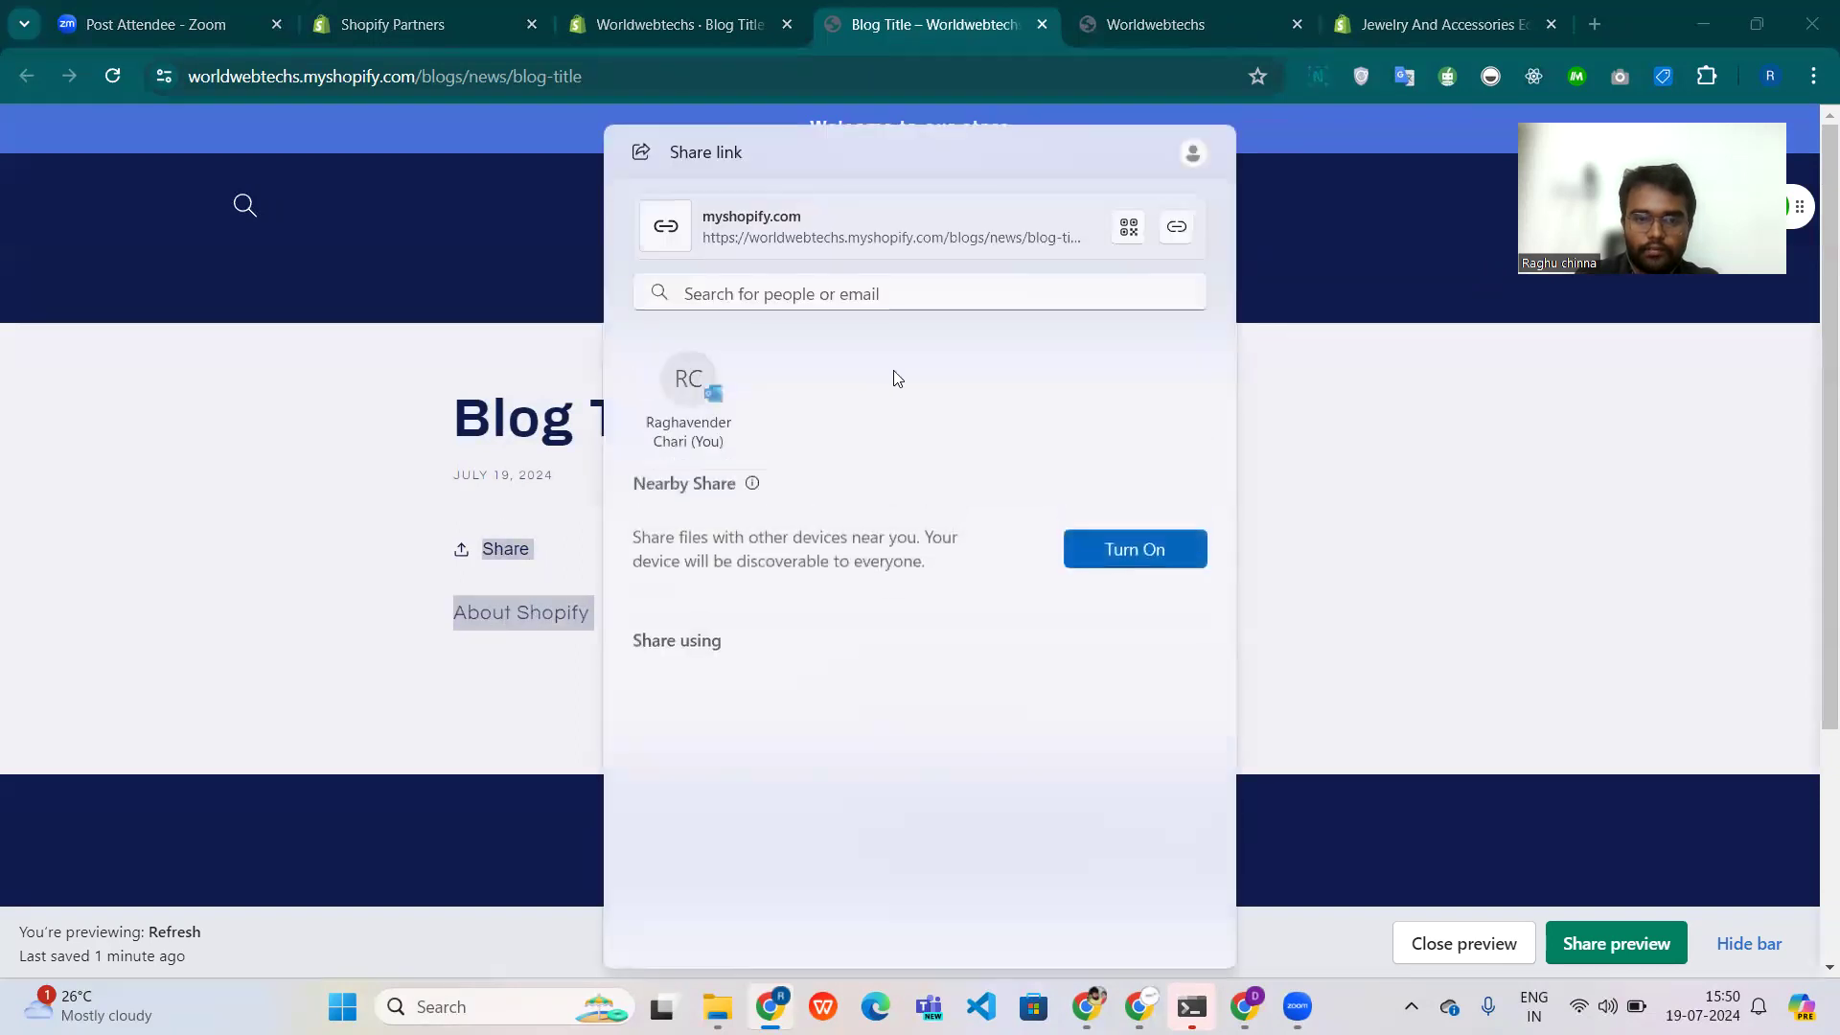
pyautogui.click(1341, 573)
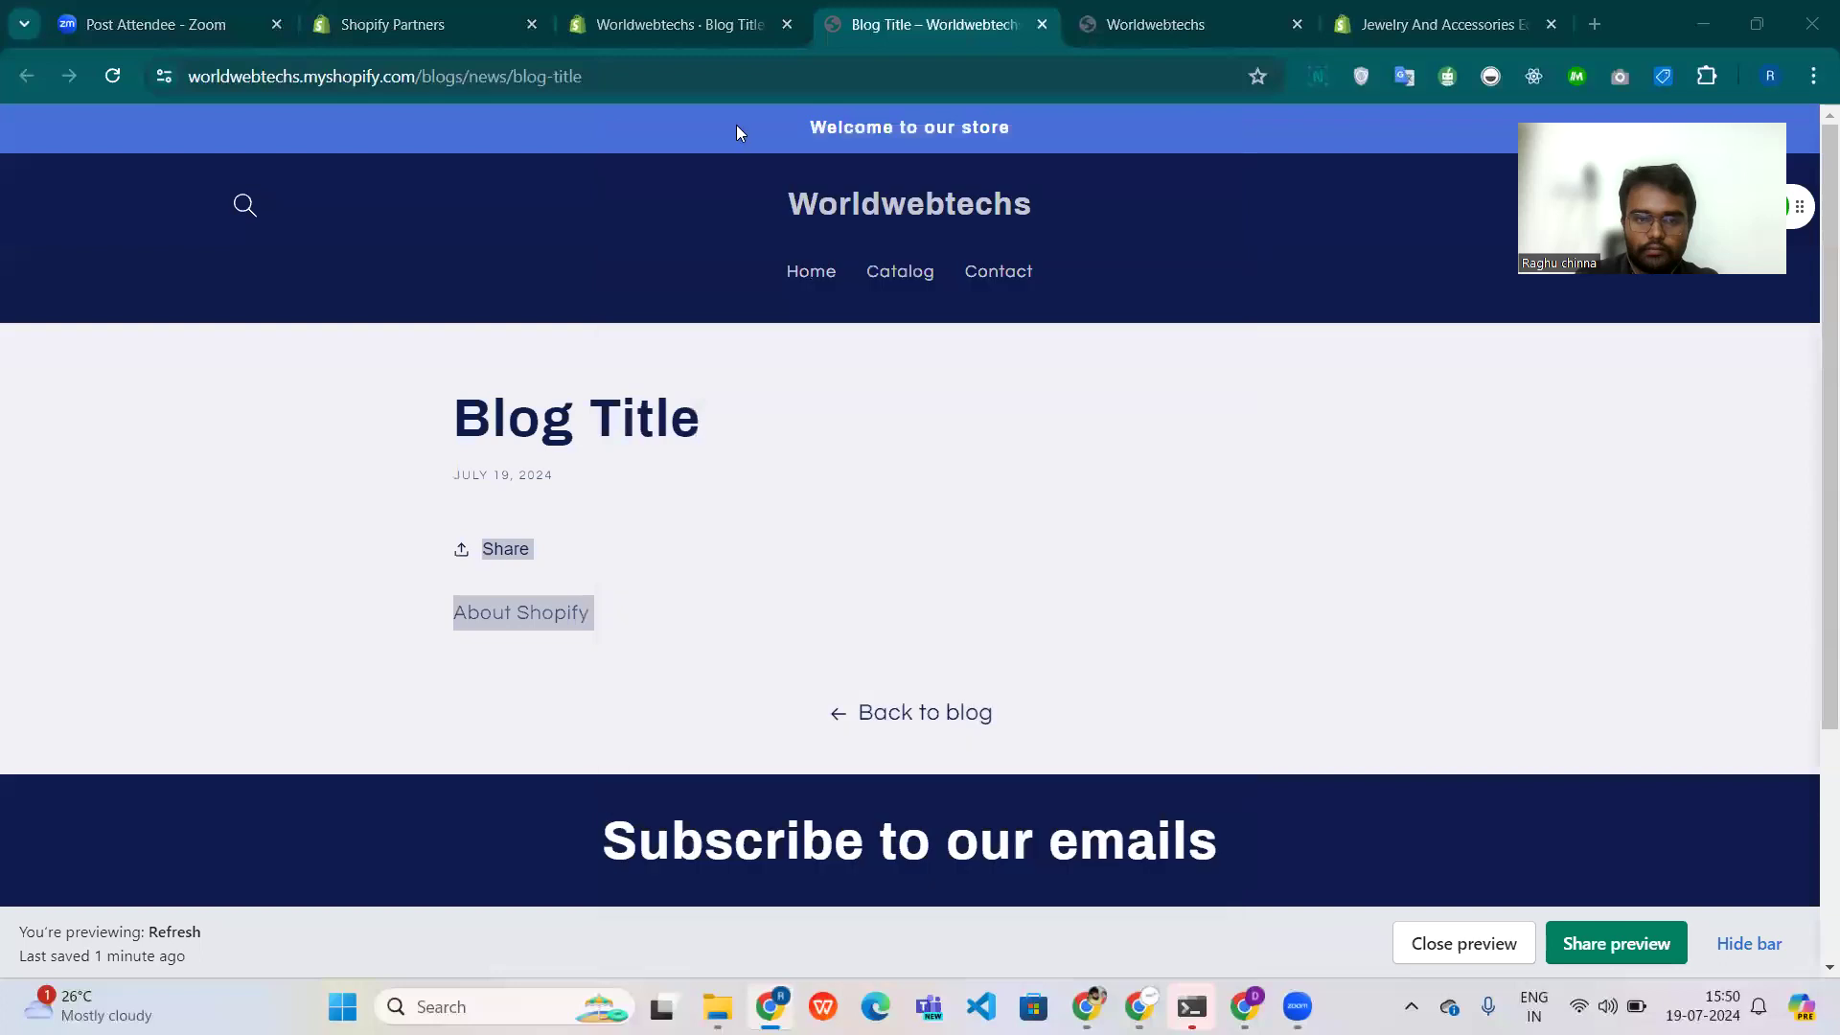
pyautogui.click(736, 544)
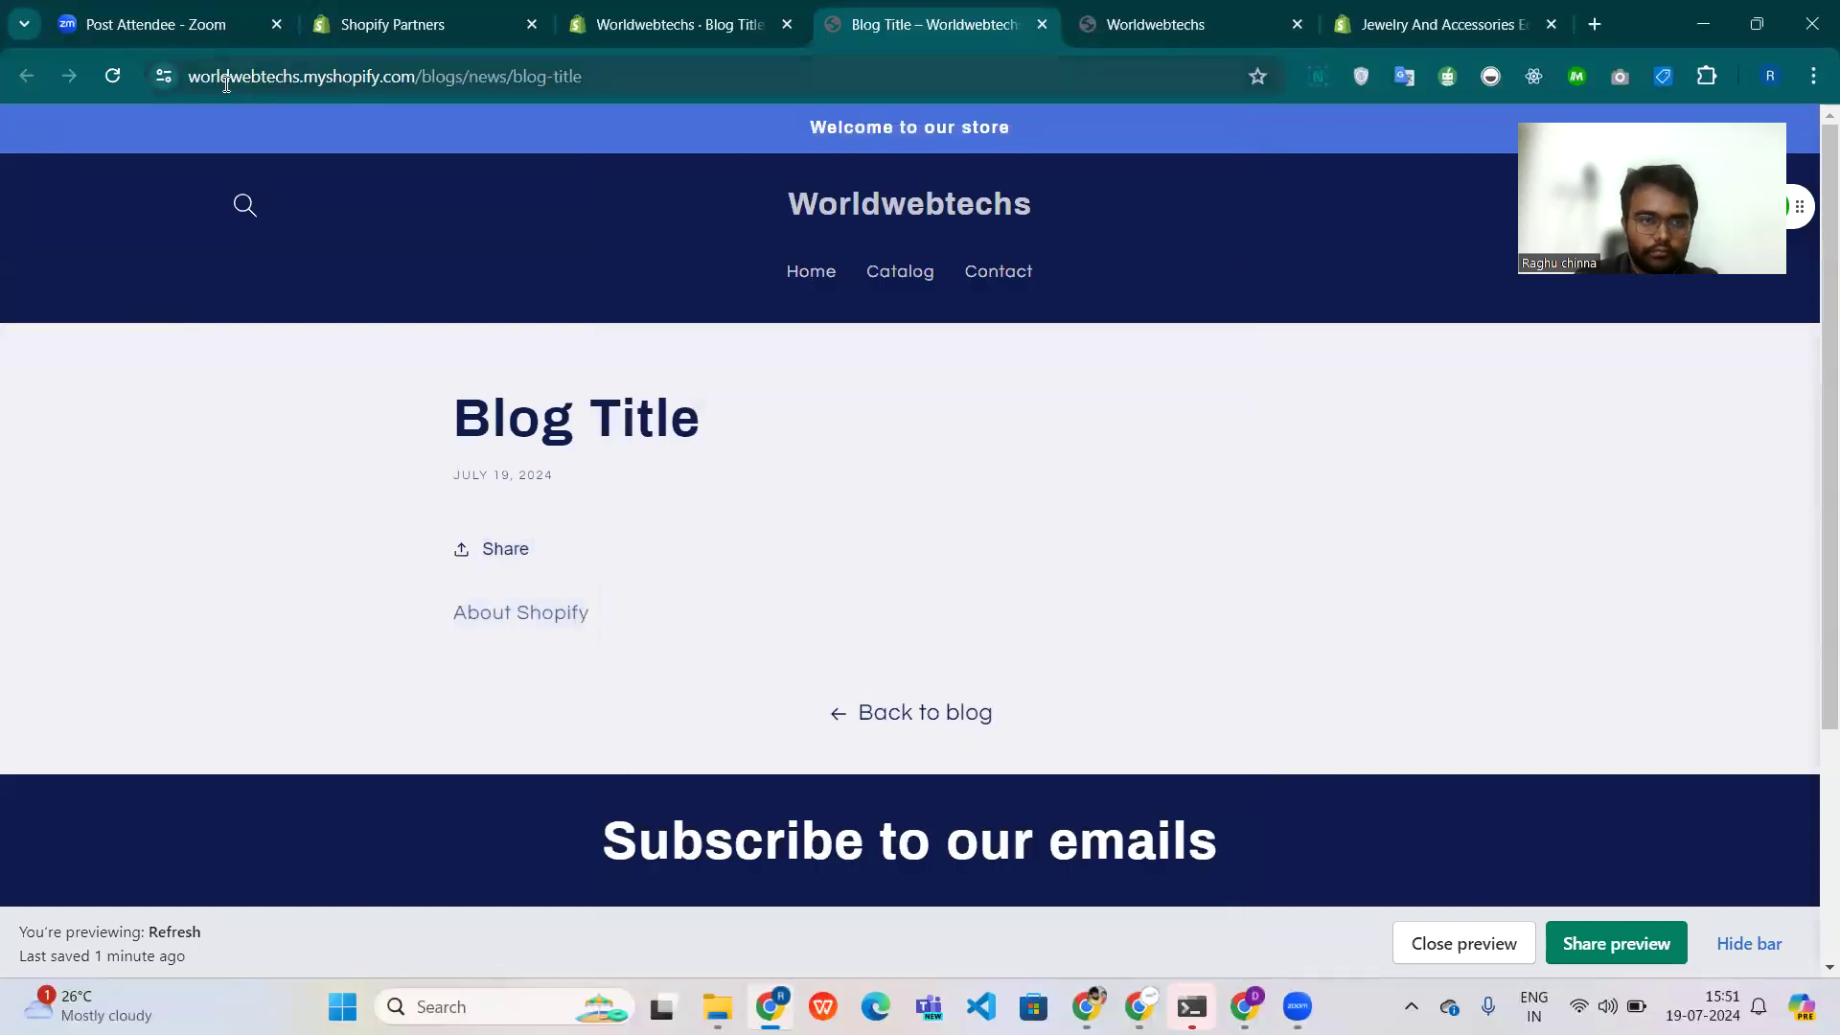
# Return to the store admin, open the Main menu in Navigation and look over its form for adding a menu item, then cancel it.
pyautogui.click(383, 24)
pyautogui.click(671, 24)
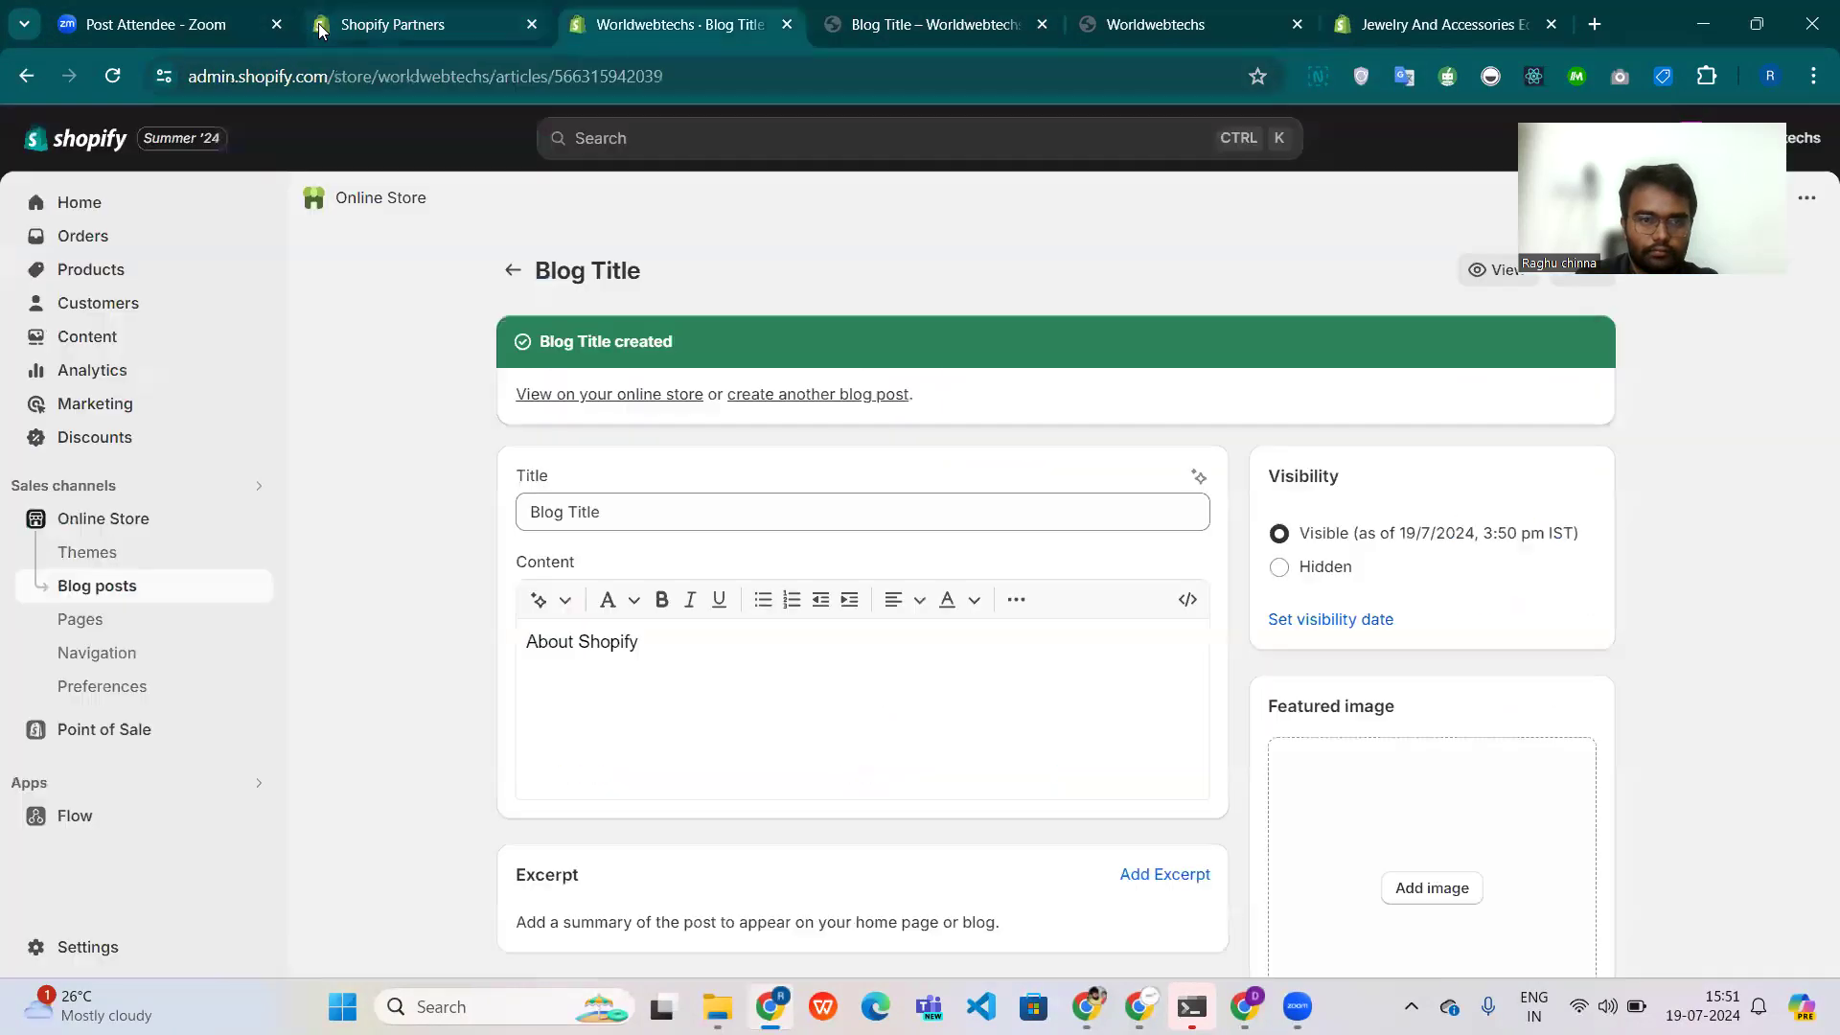
pyautogui.click(154, 647)
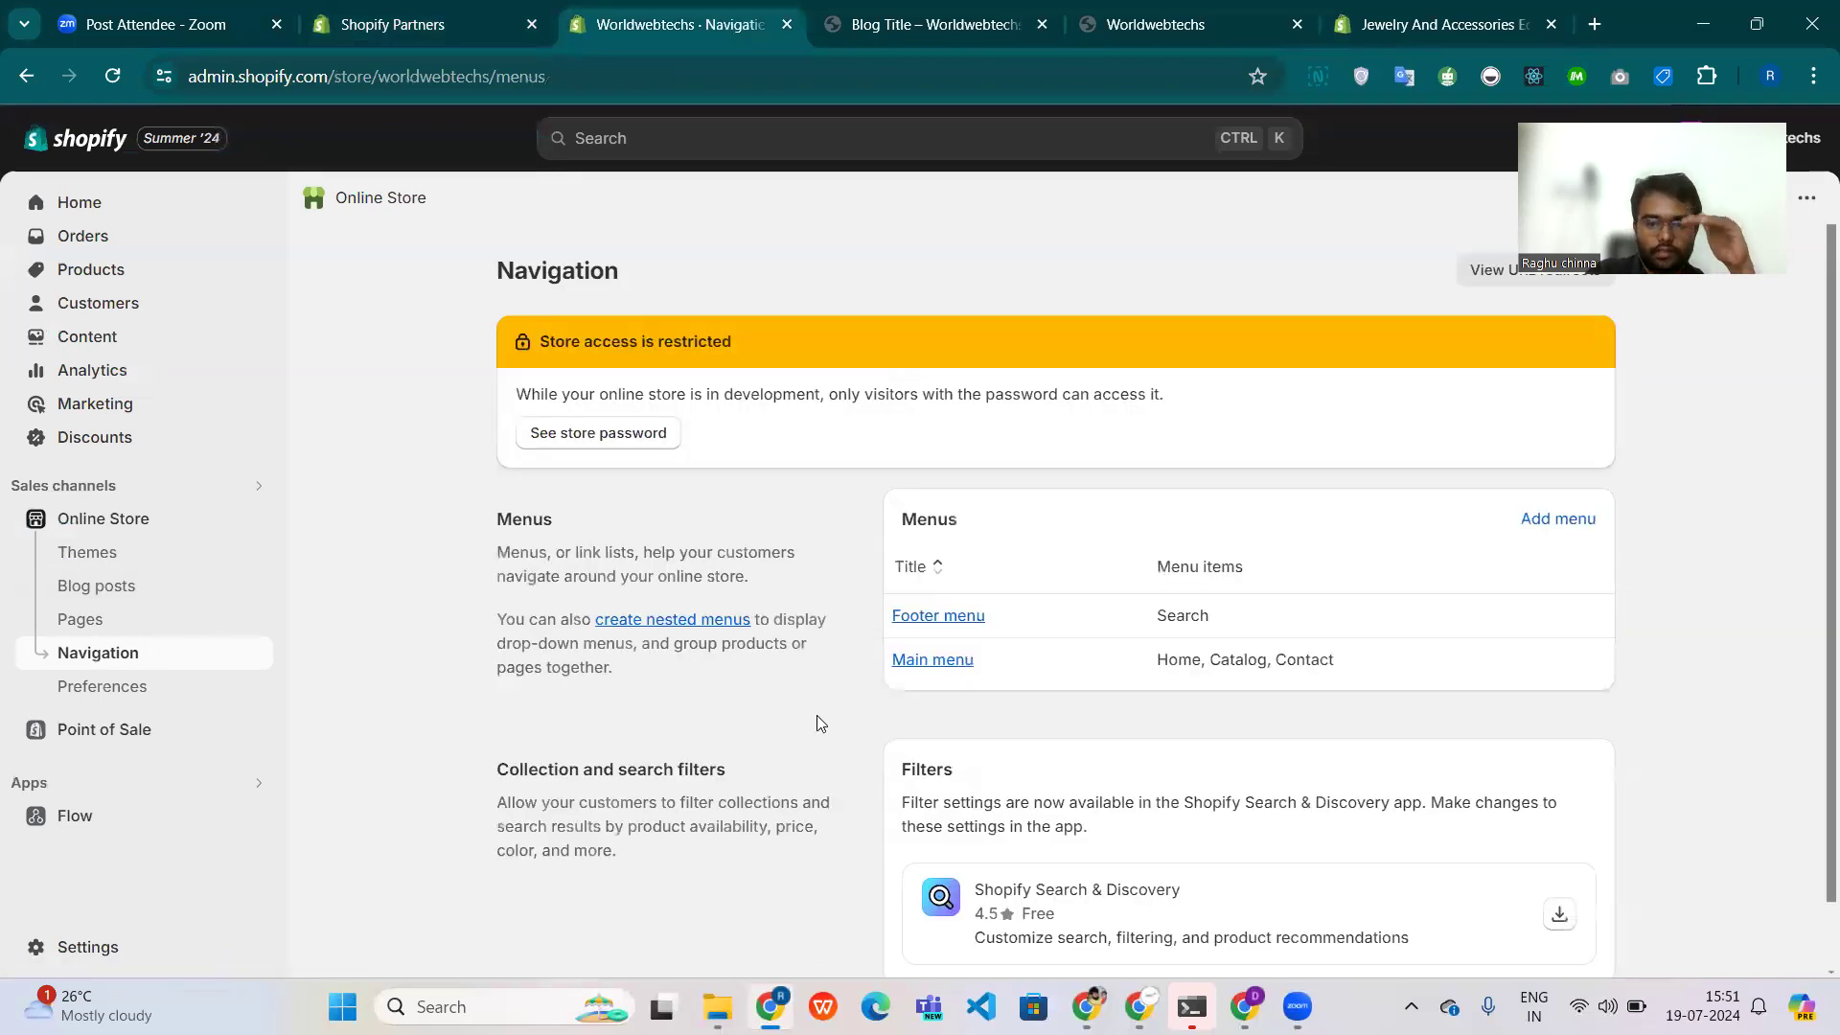
pyautogui.click(927, 661)
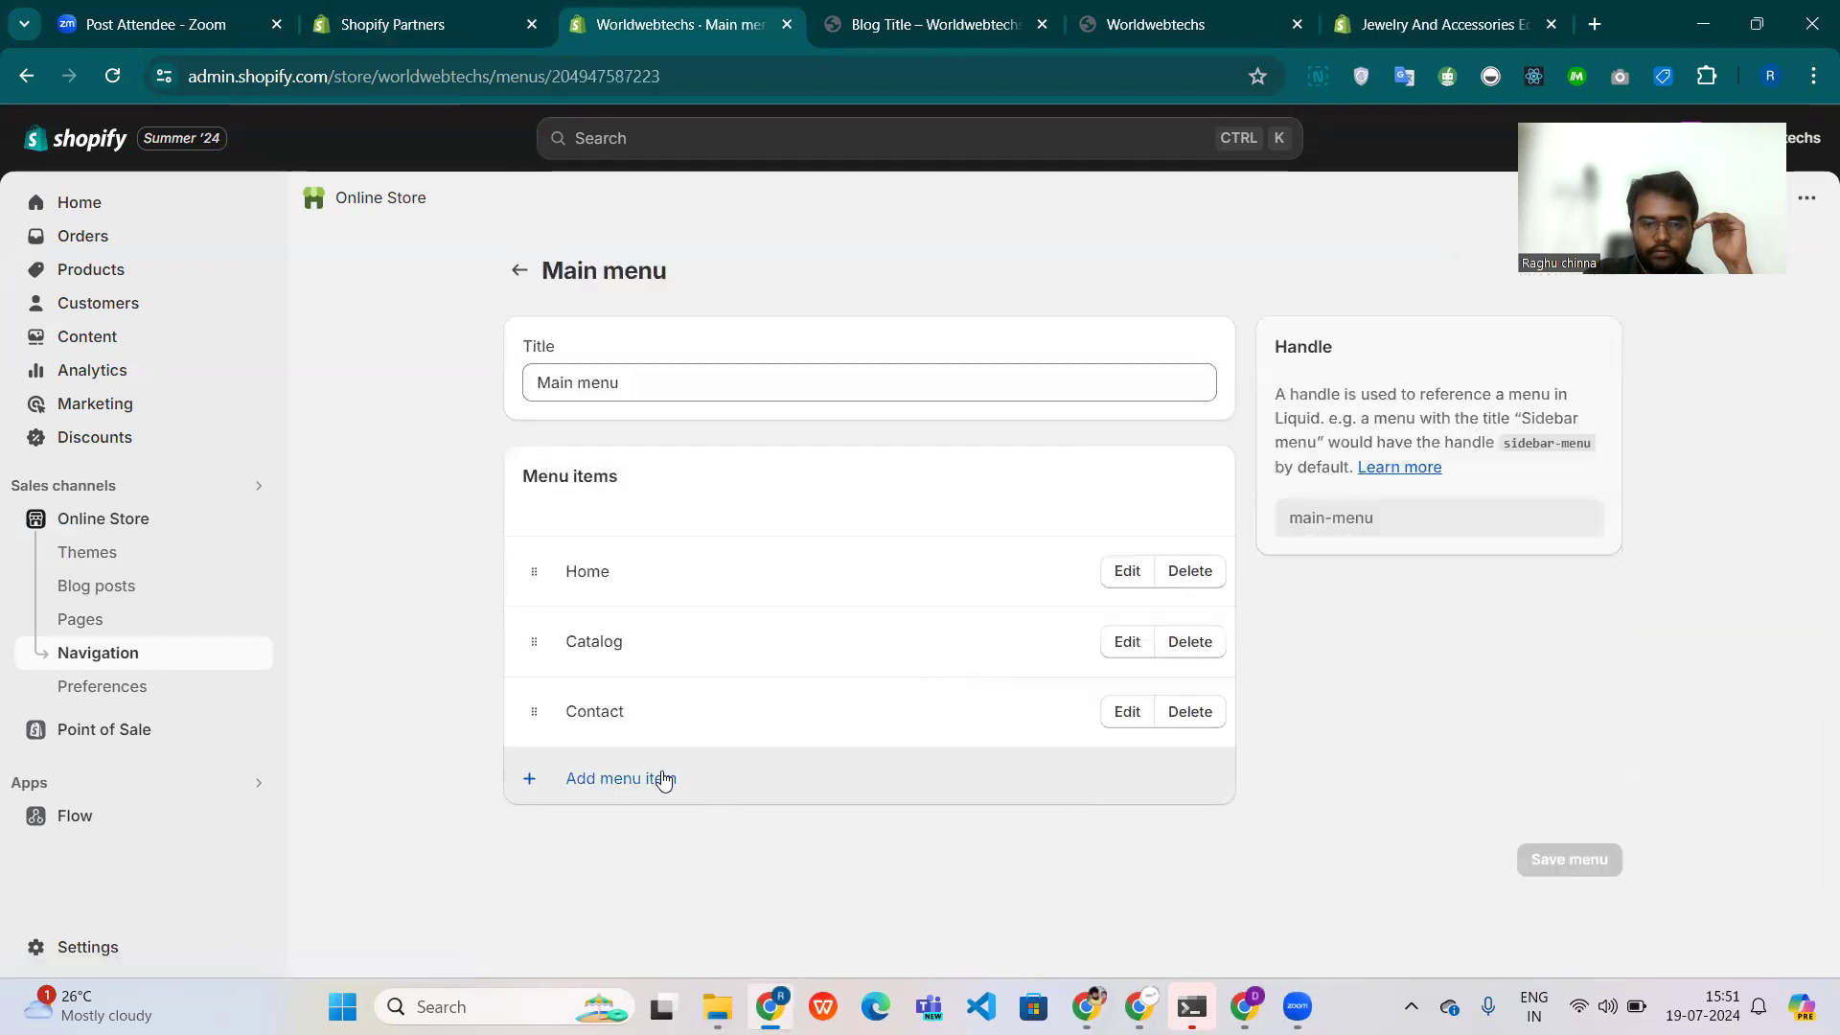
pyautogui.click(663, 778)
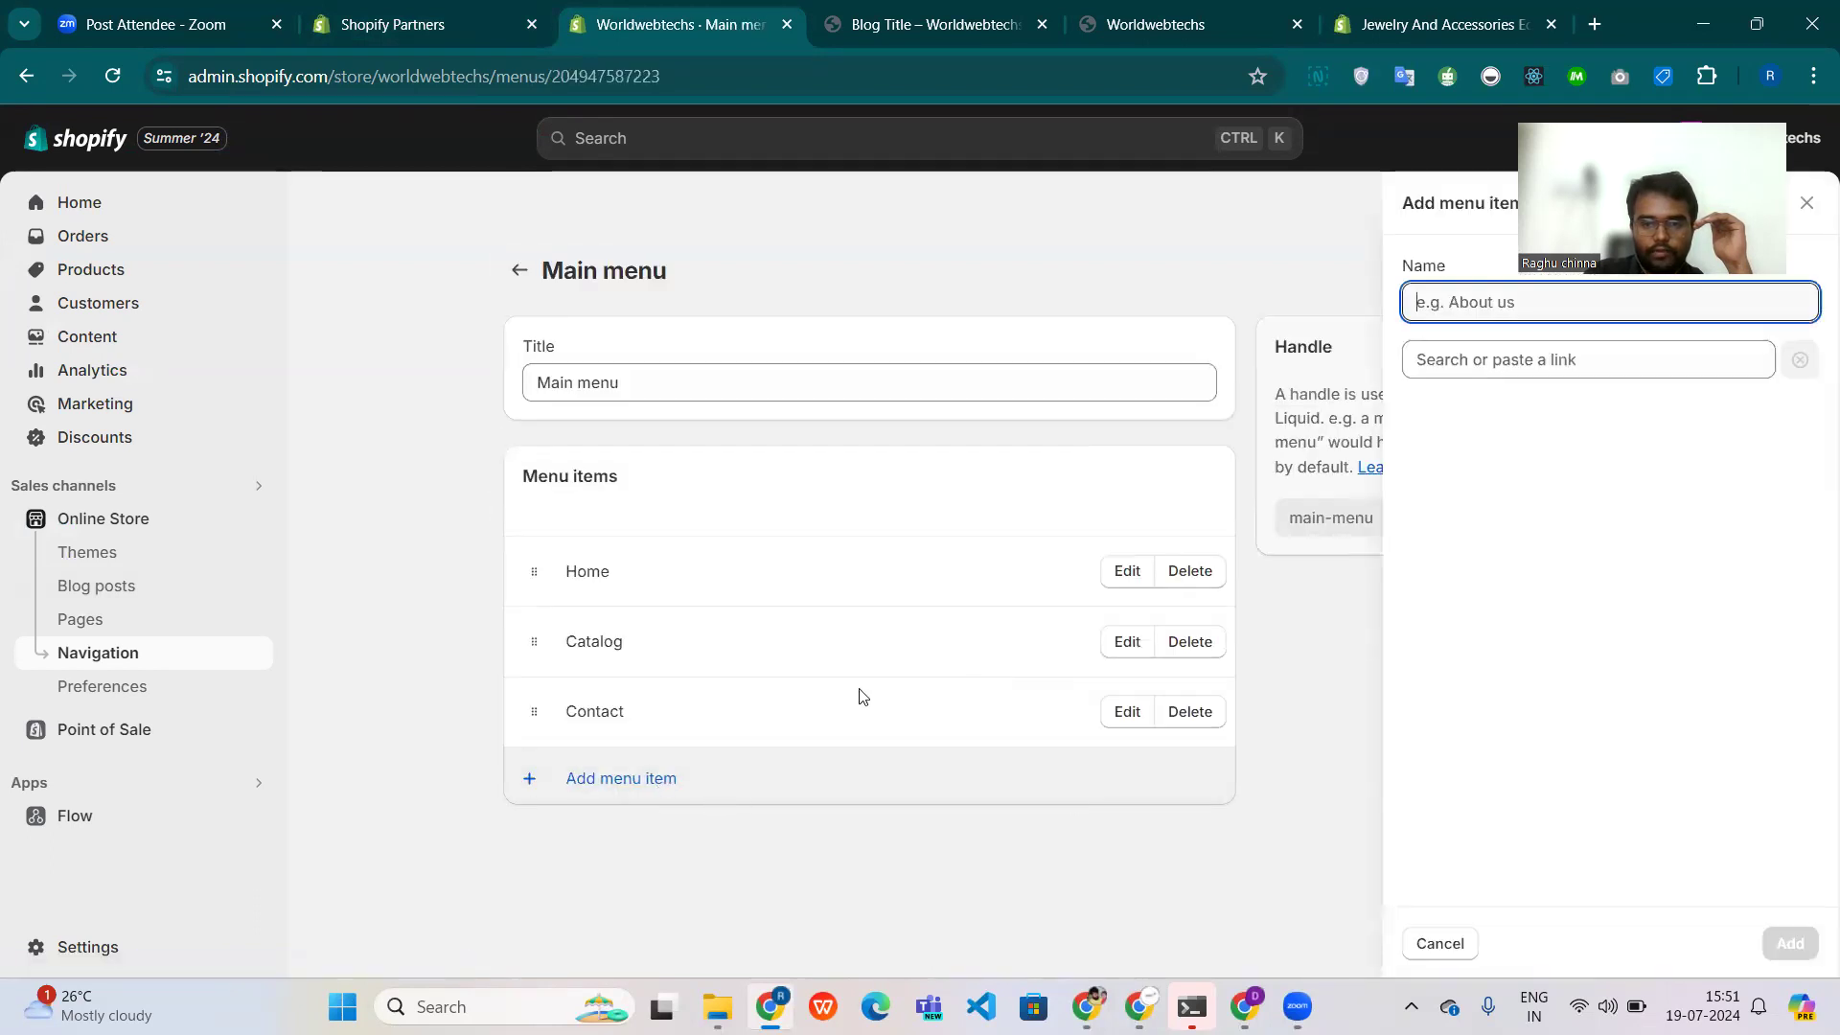
pyautogui.click(1466, 360)
pyautogui.click(1441, 943)
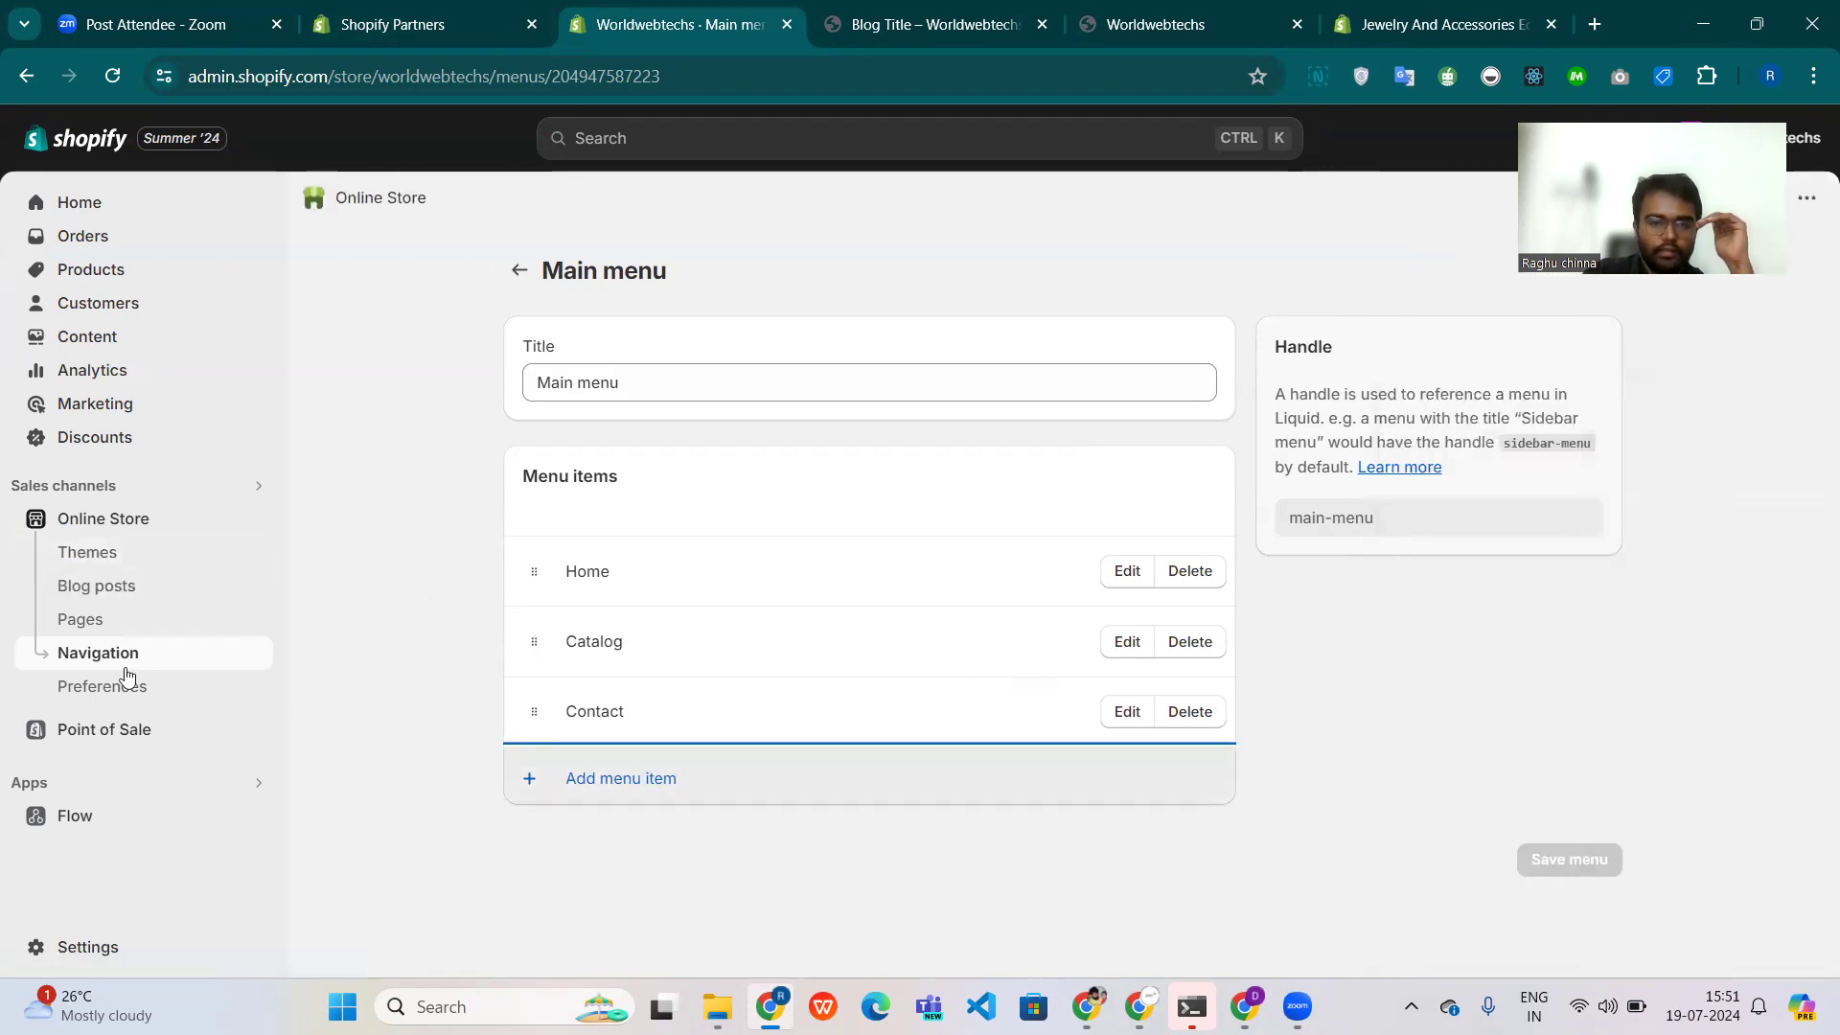
# Open the online store's Contact page, set its theme template to Default page and save the page.
pyautogui.click(132, 621)
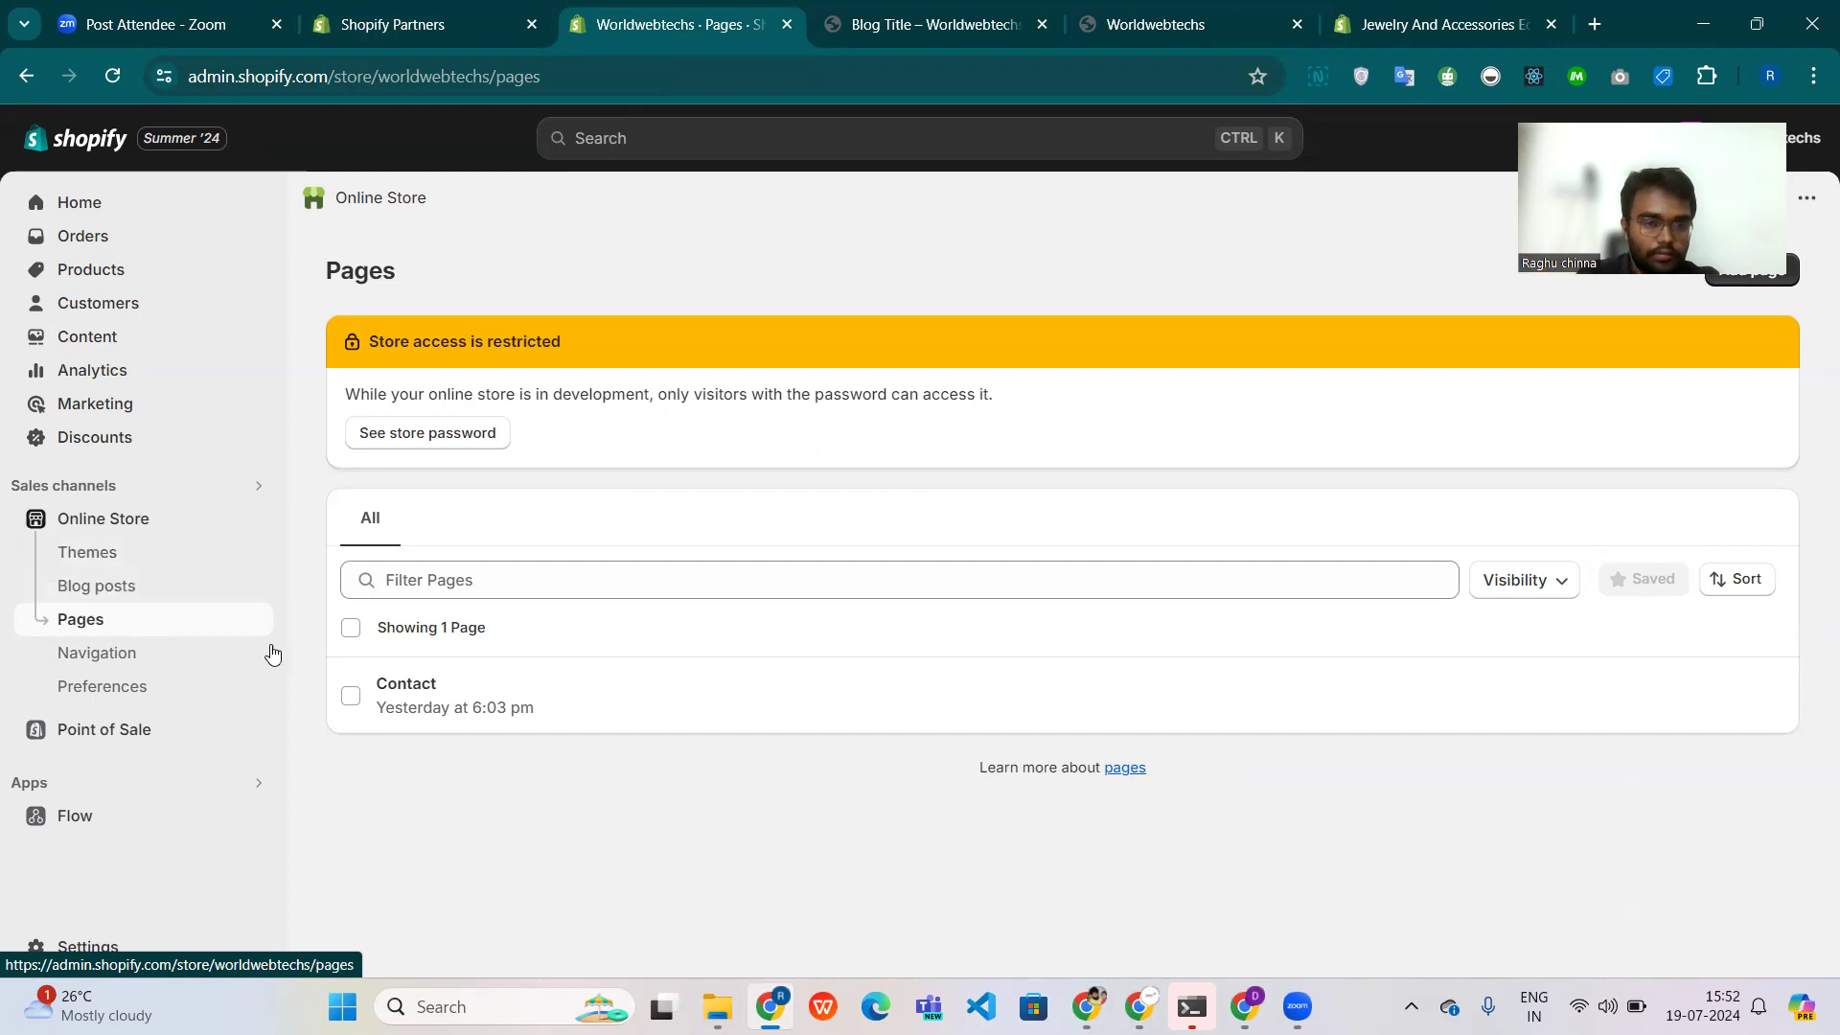
pyautogui.click(404, 685)
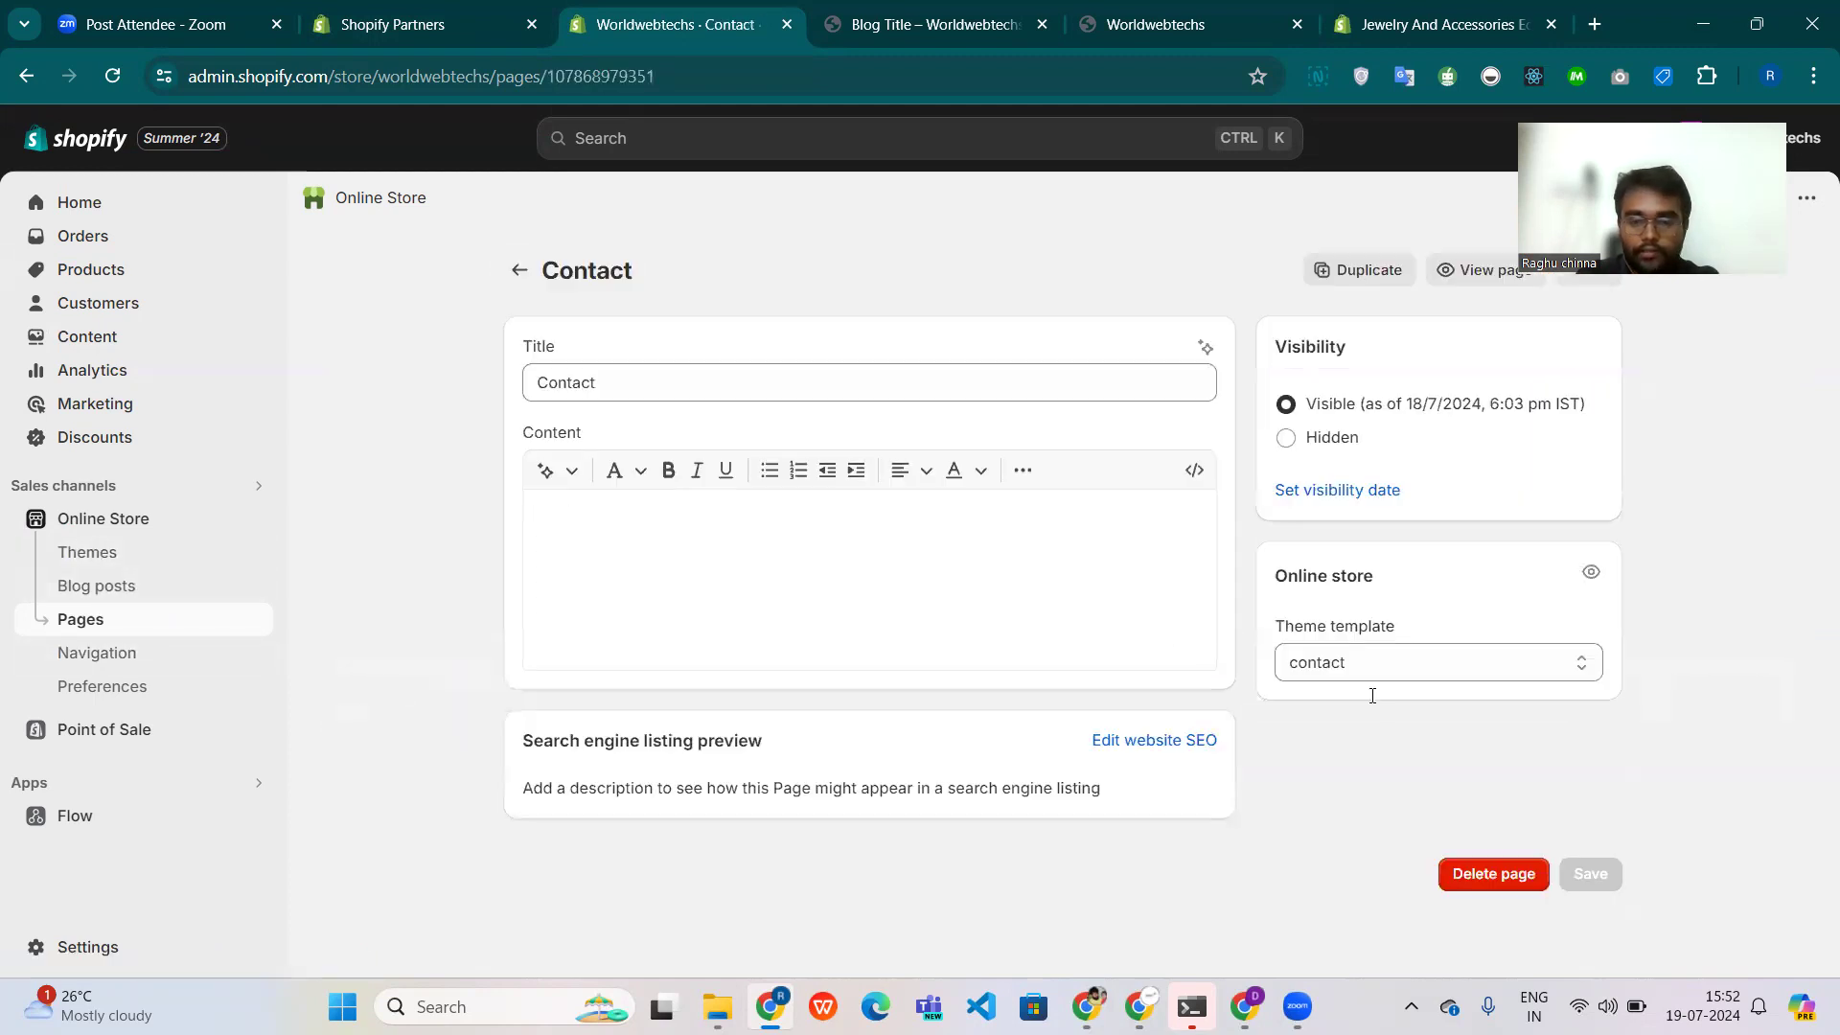
pyautogui.click(1347, 668)
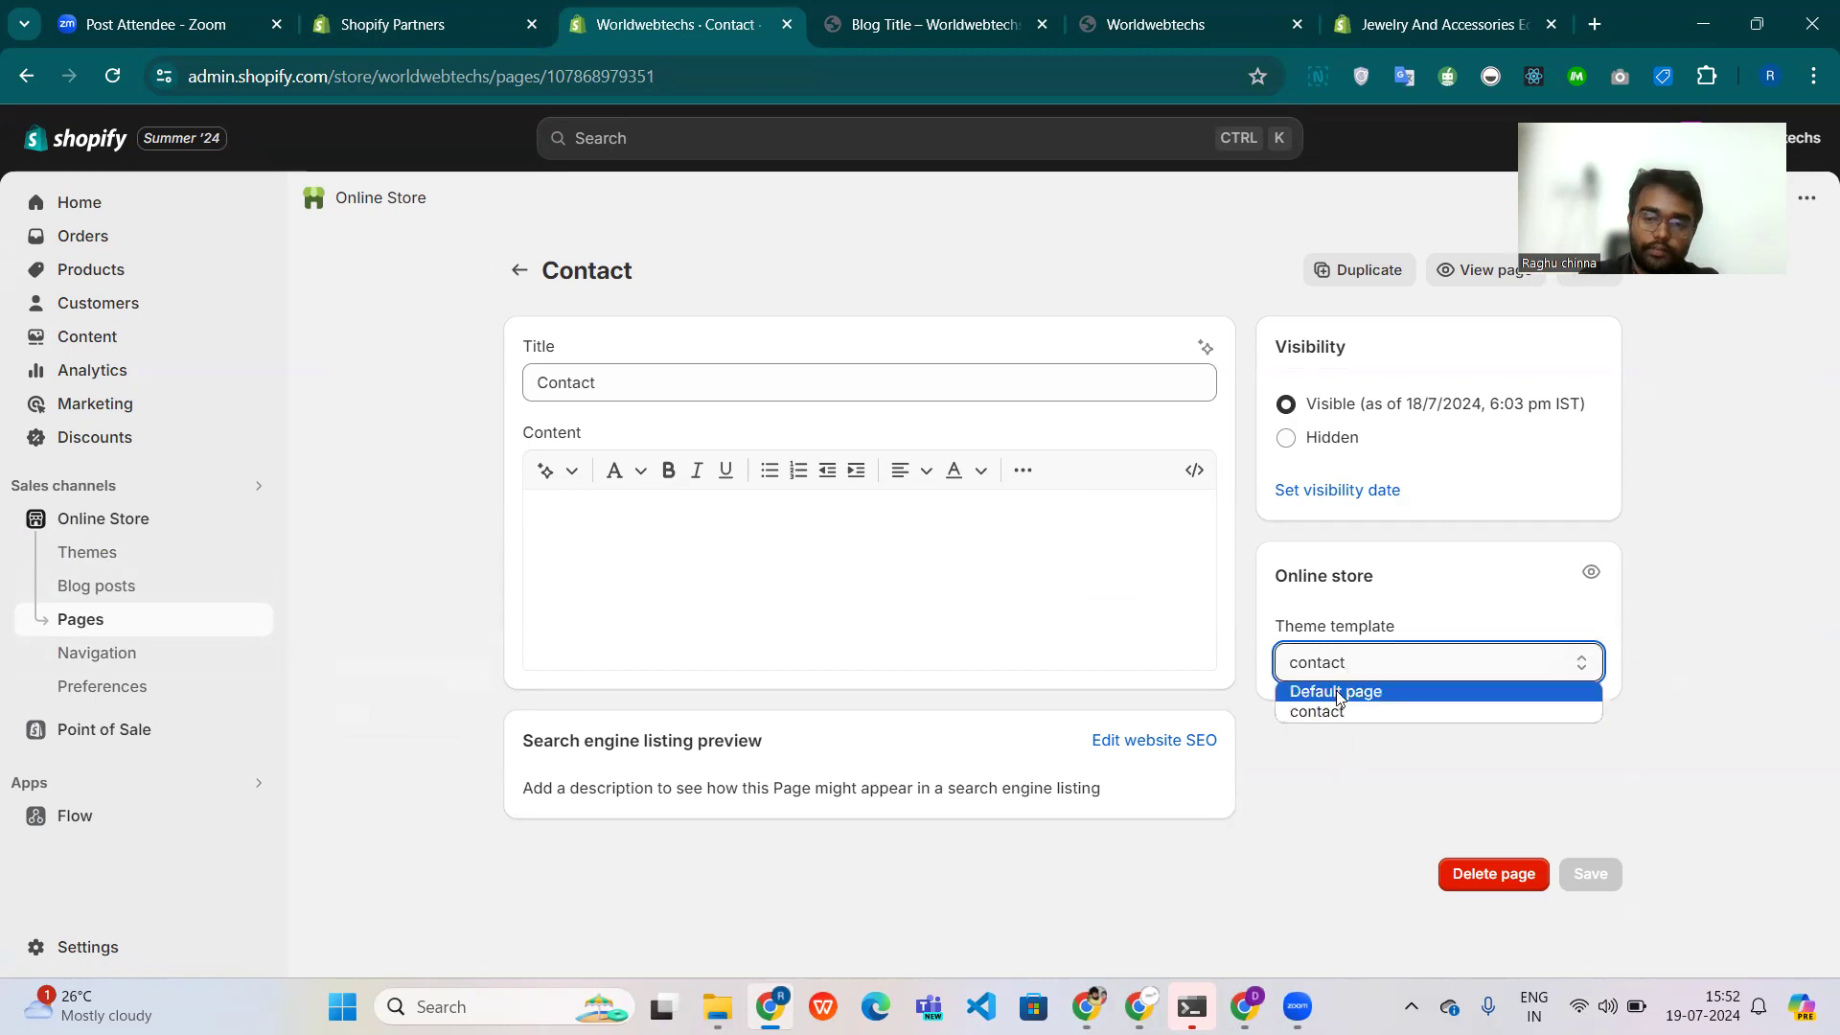
pyautogui.click(1339, 692)
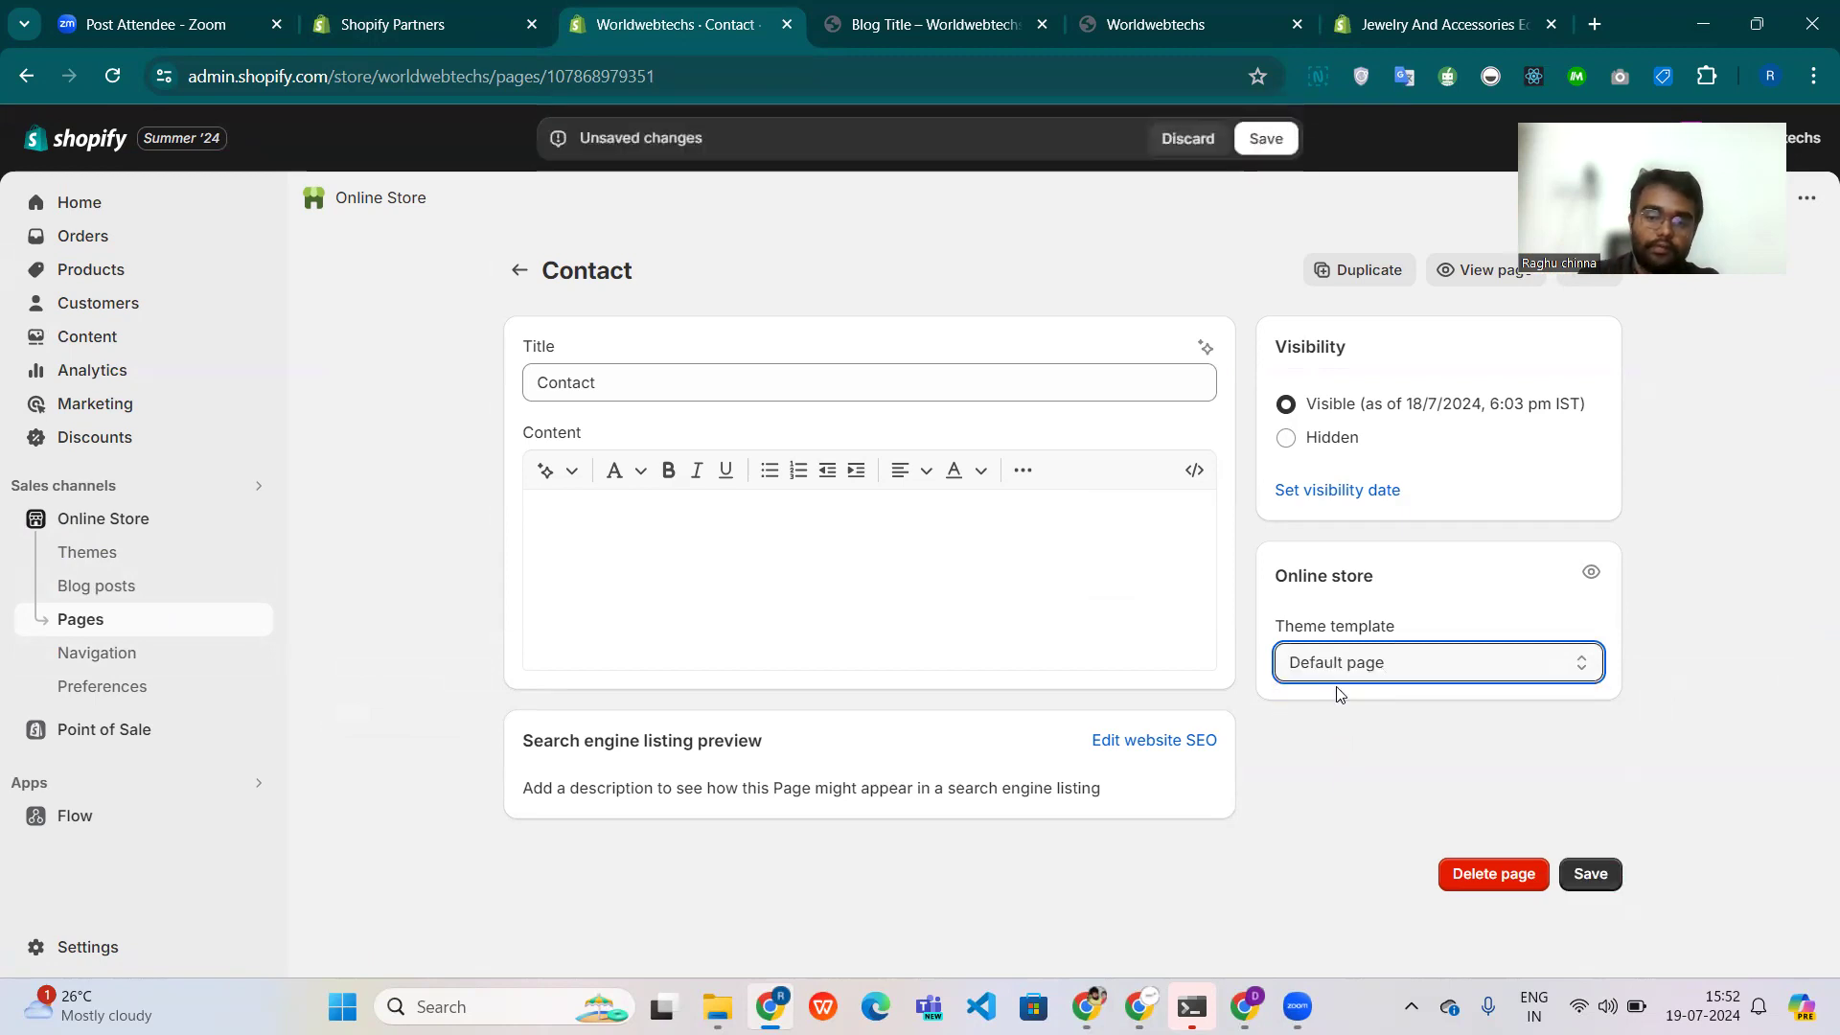
pyautogui.click(1266, 137)
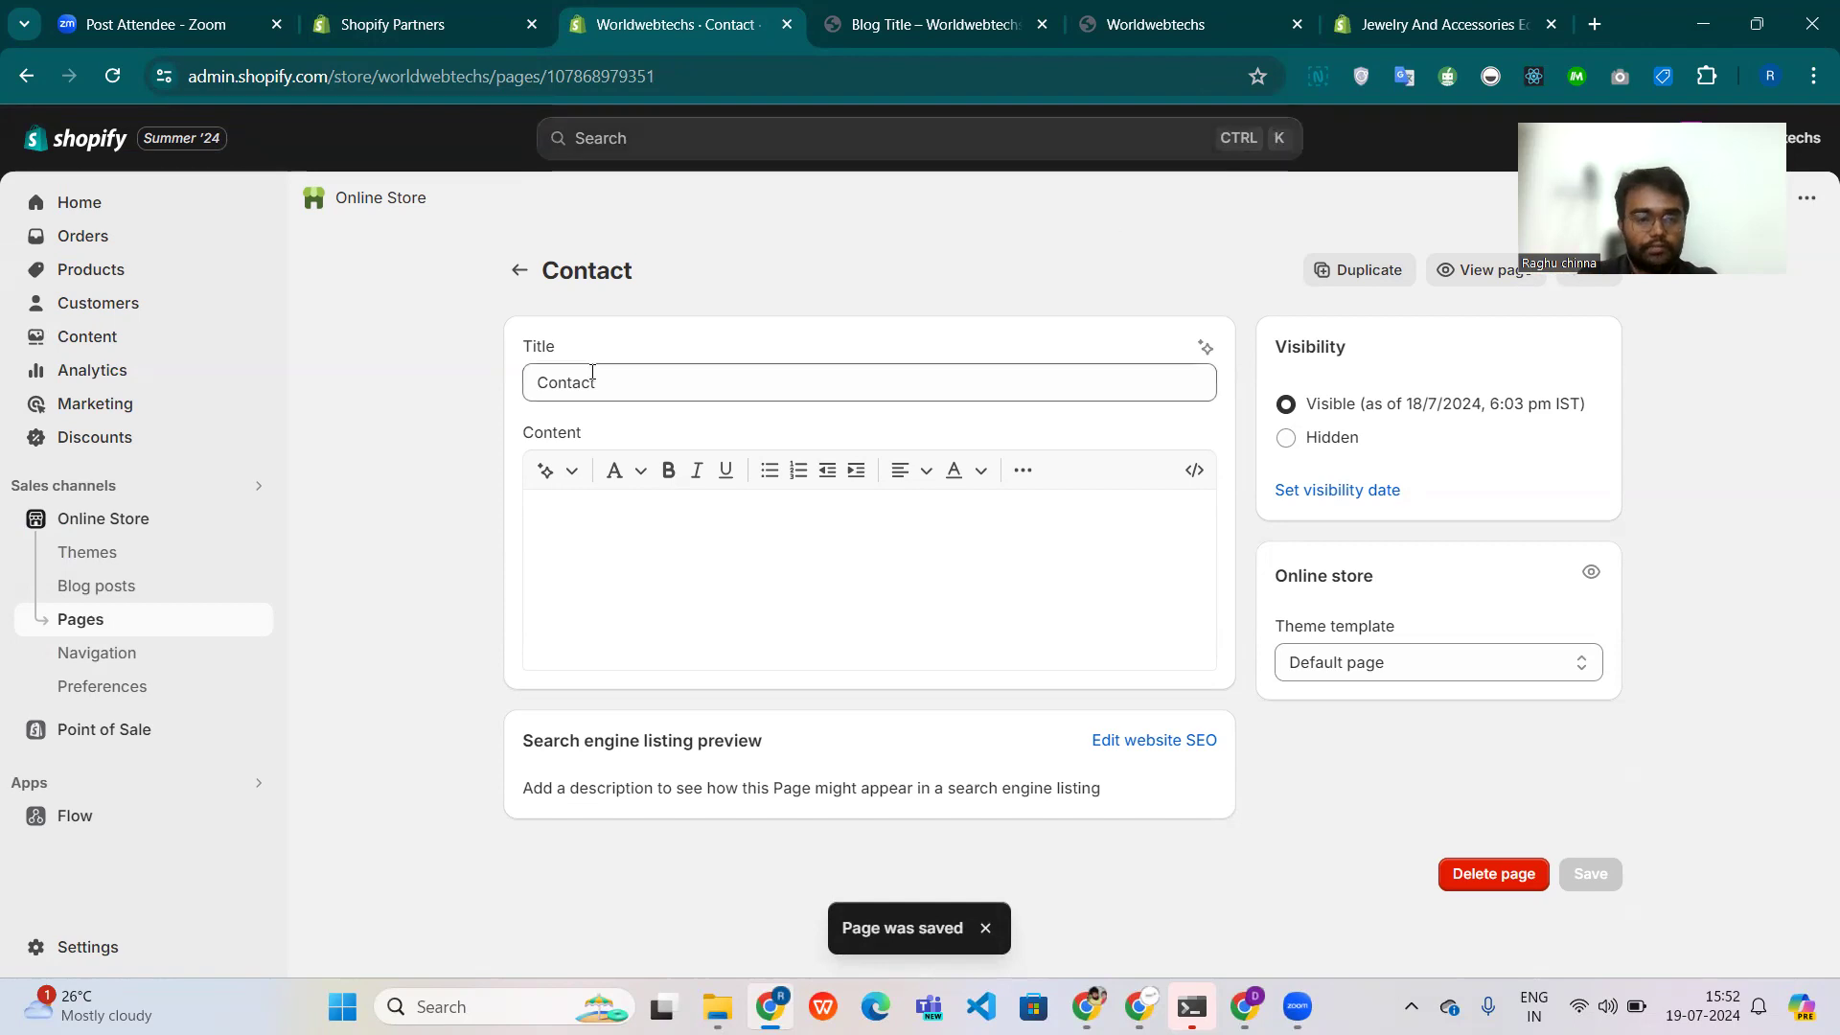
# Review the online store preferences, from the homepage title and meta description through analytics and password protection to spam protection.
pyautogui.click(113, 689)
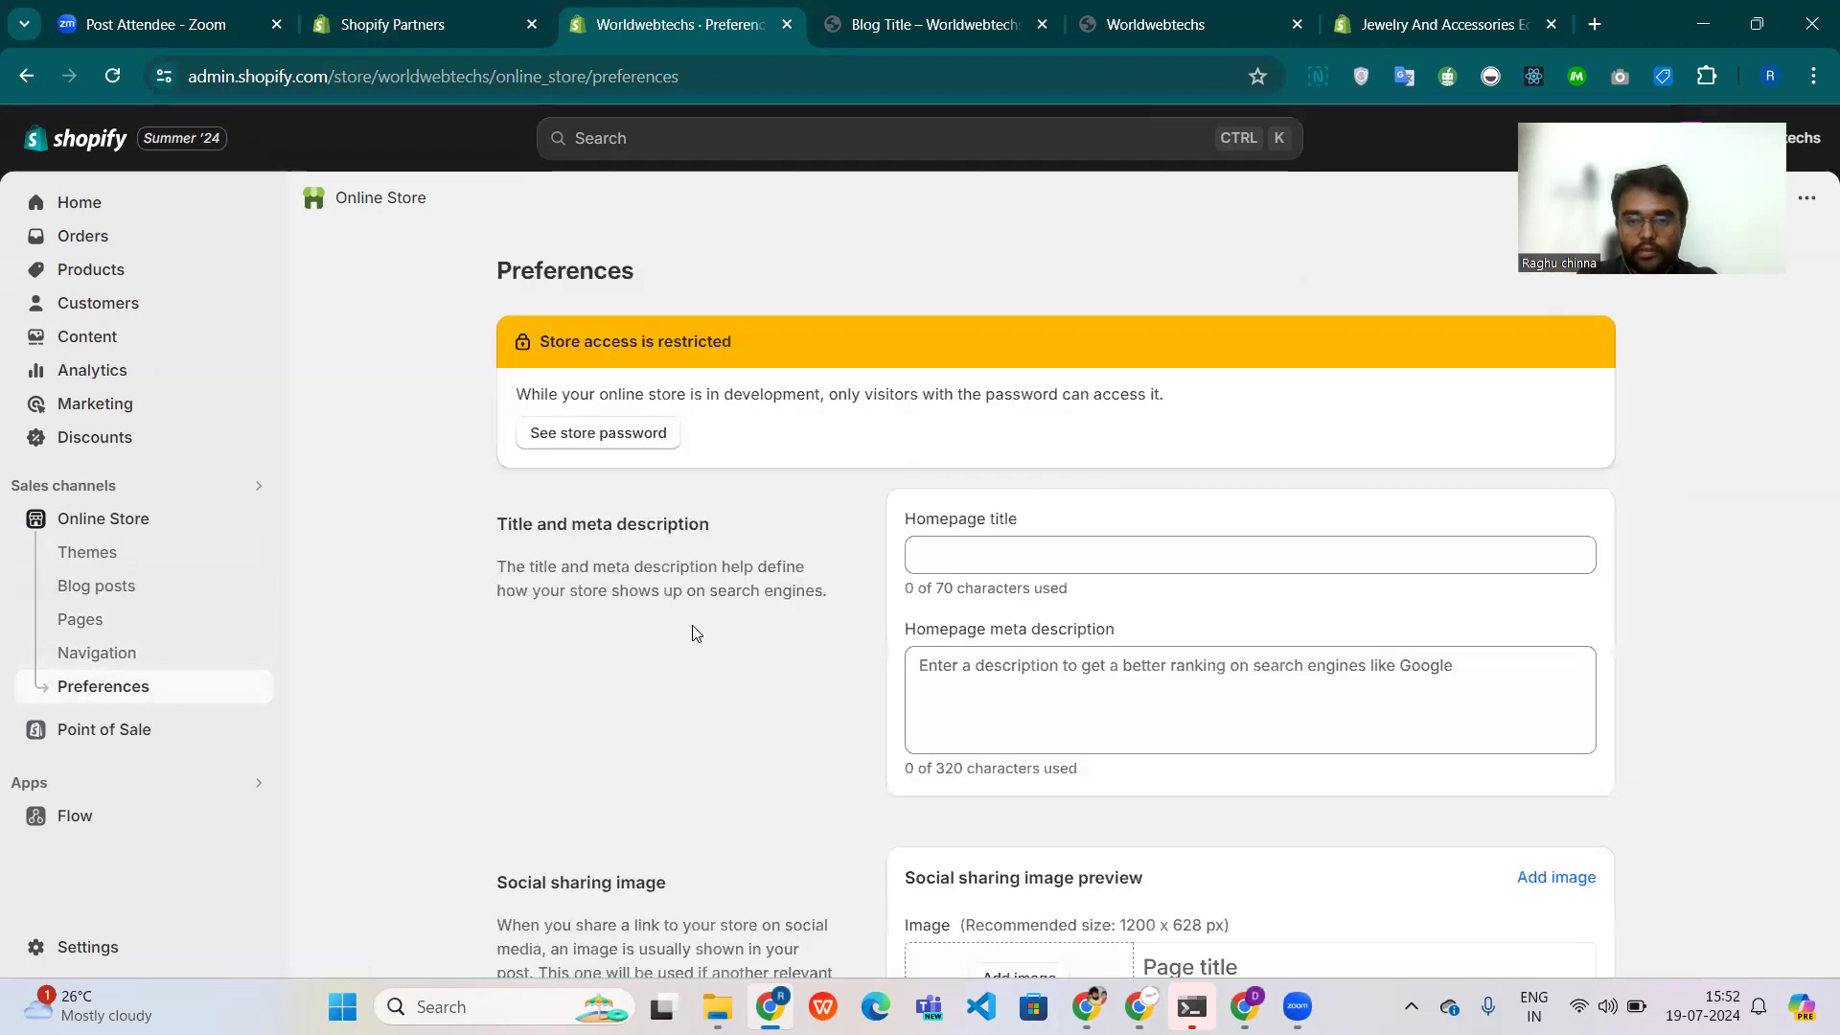
pyautogui.scroll(-2, 1112, 512)
pyautogui.click(965, 309)
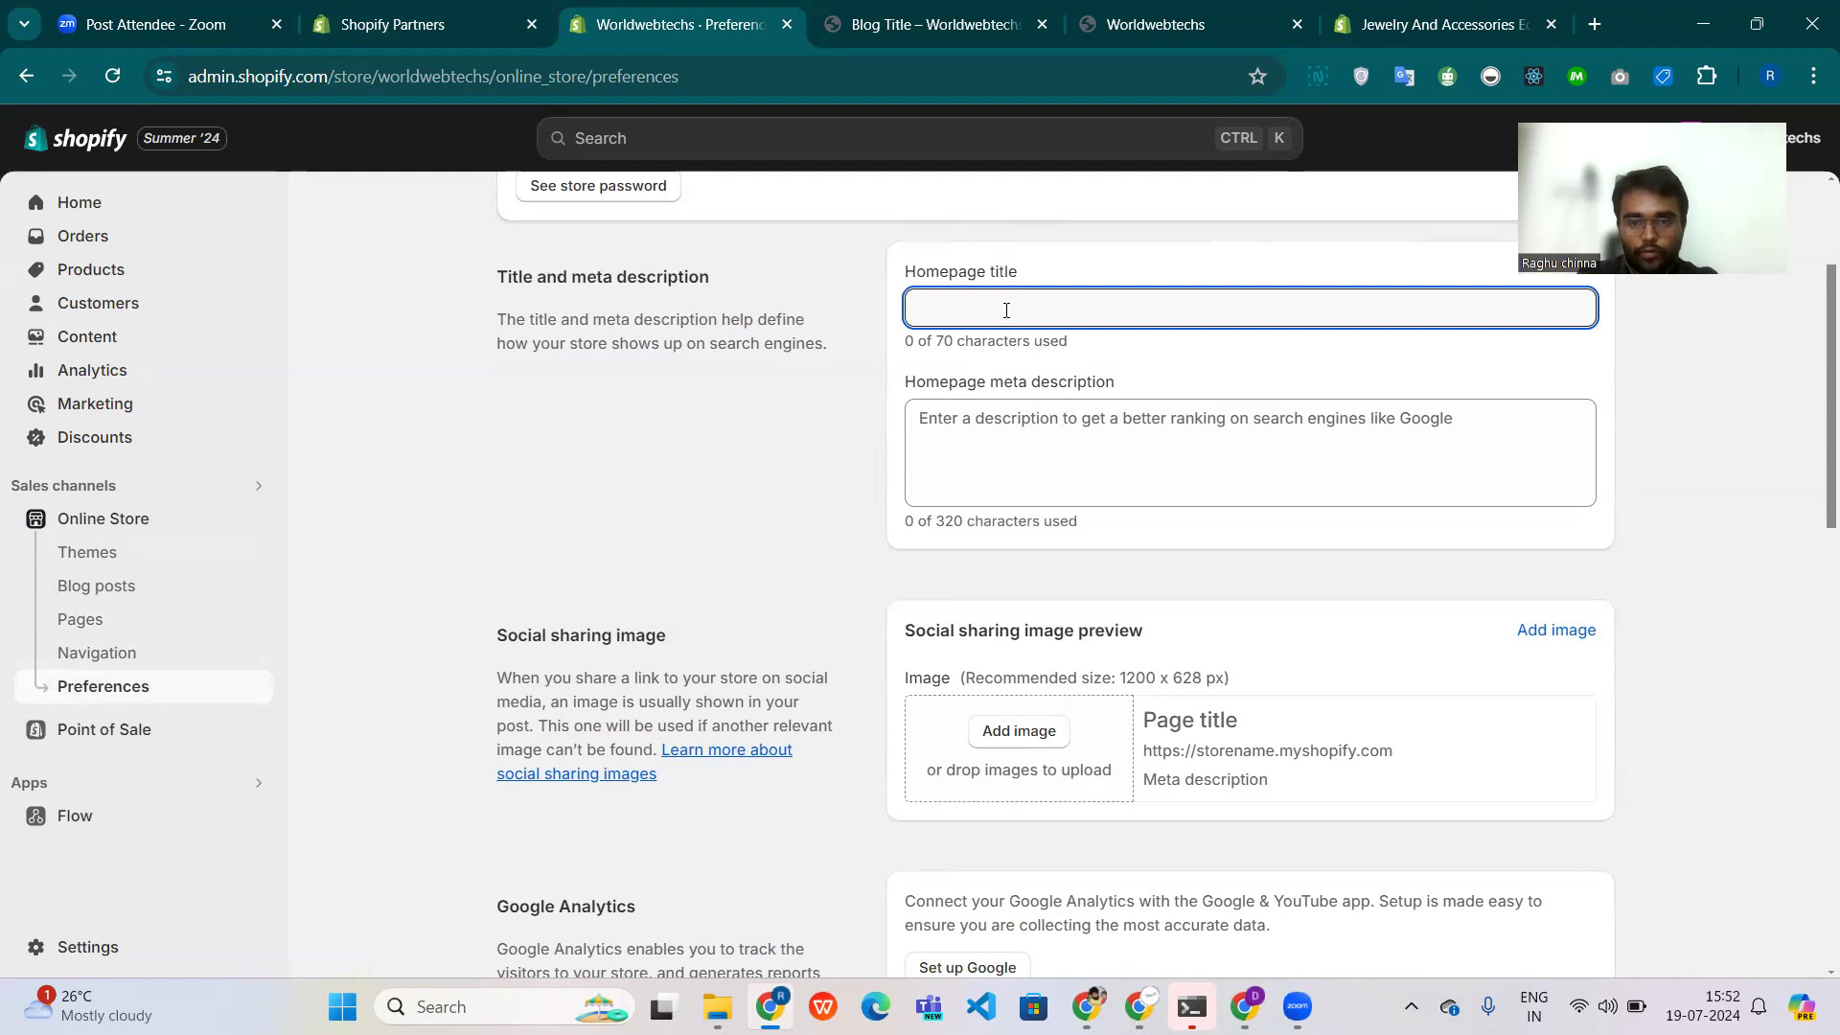
pyautogui.click(1039, 444)
pyautogui.scroll(-2, 1040, 465)
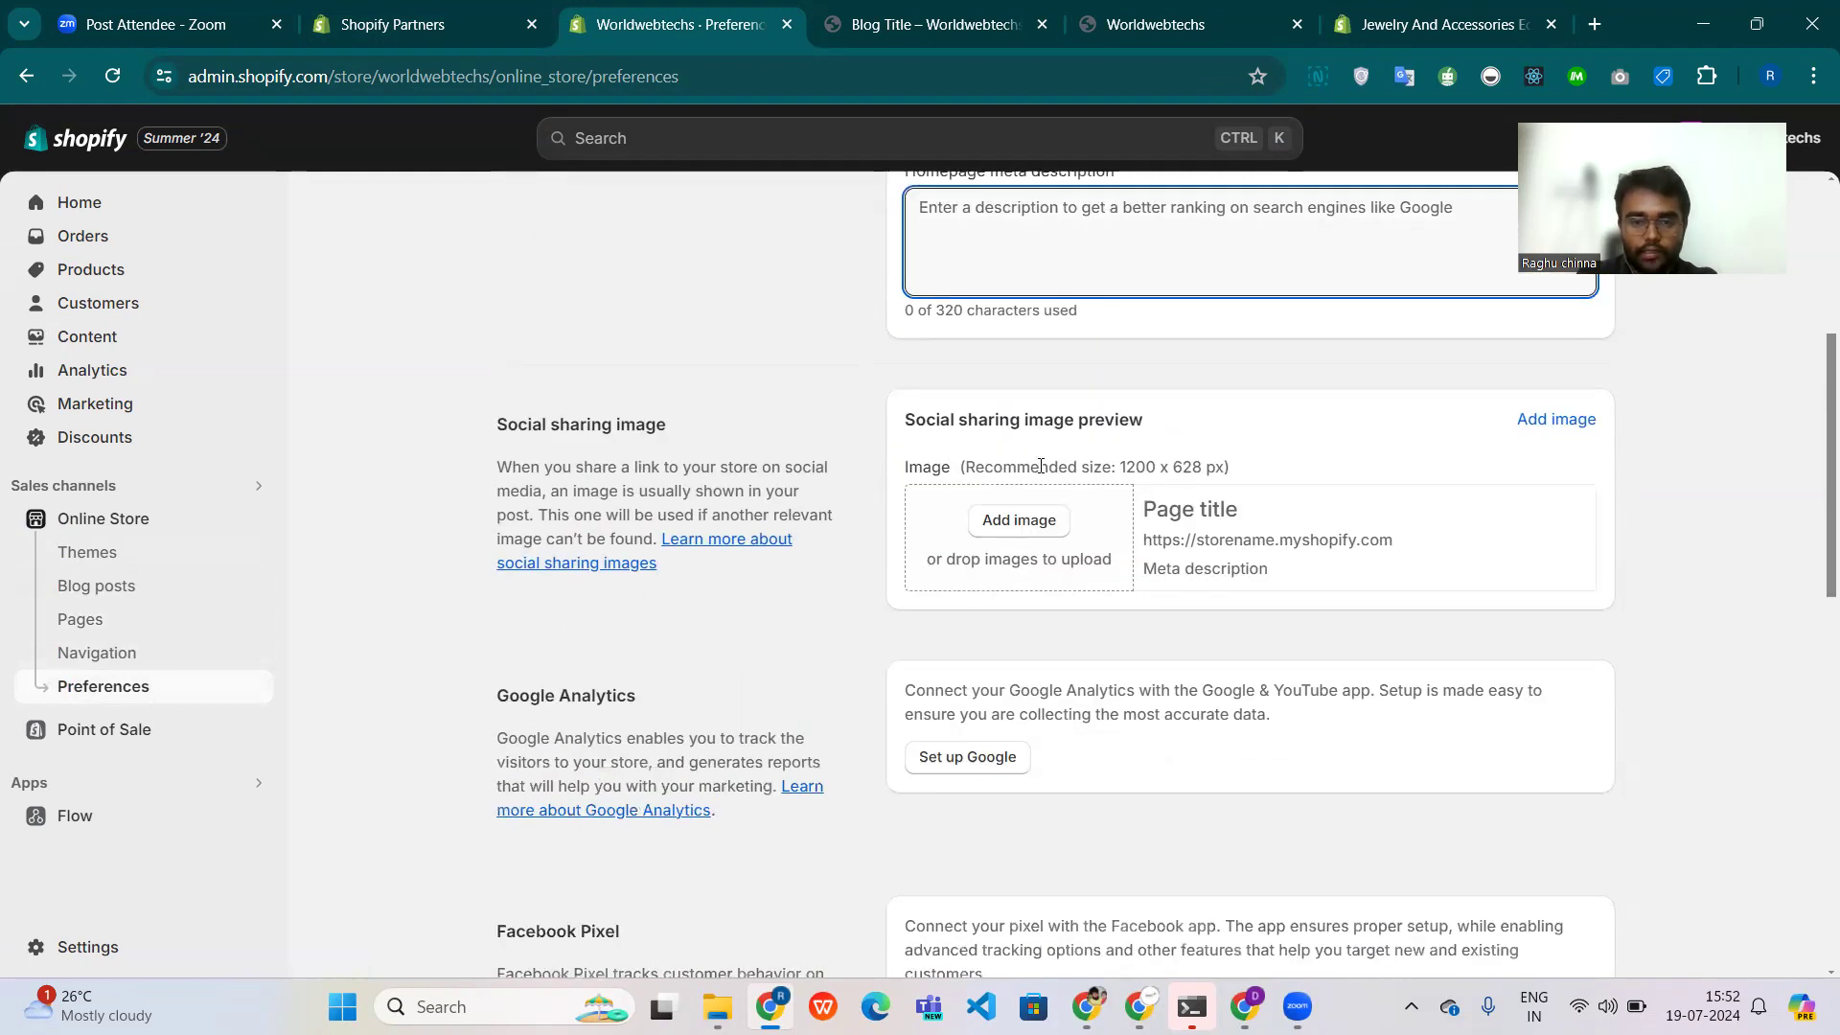
pyautogui.scroll(-3, 1013, 521)
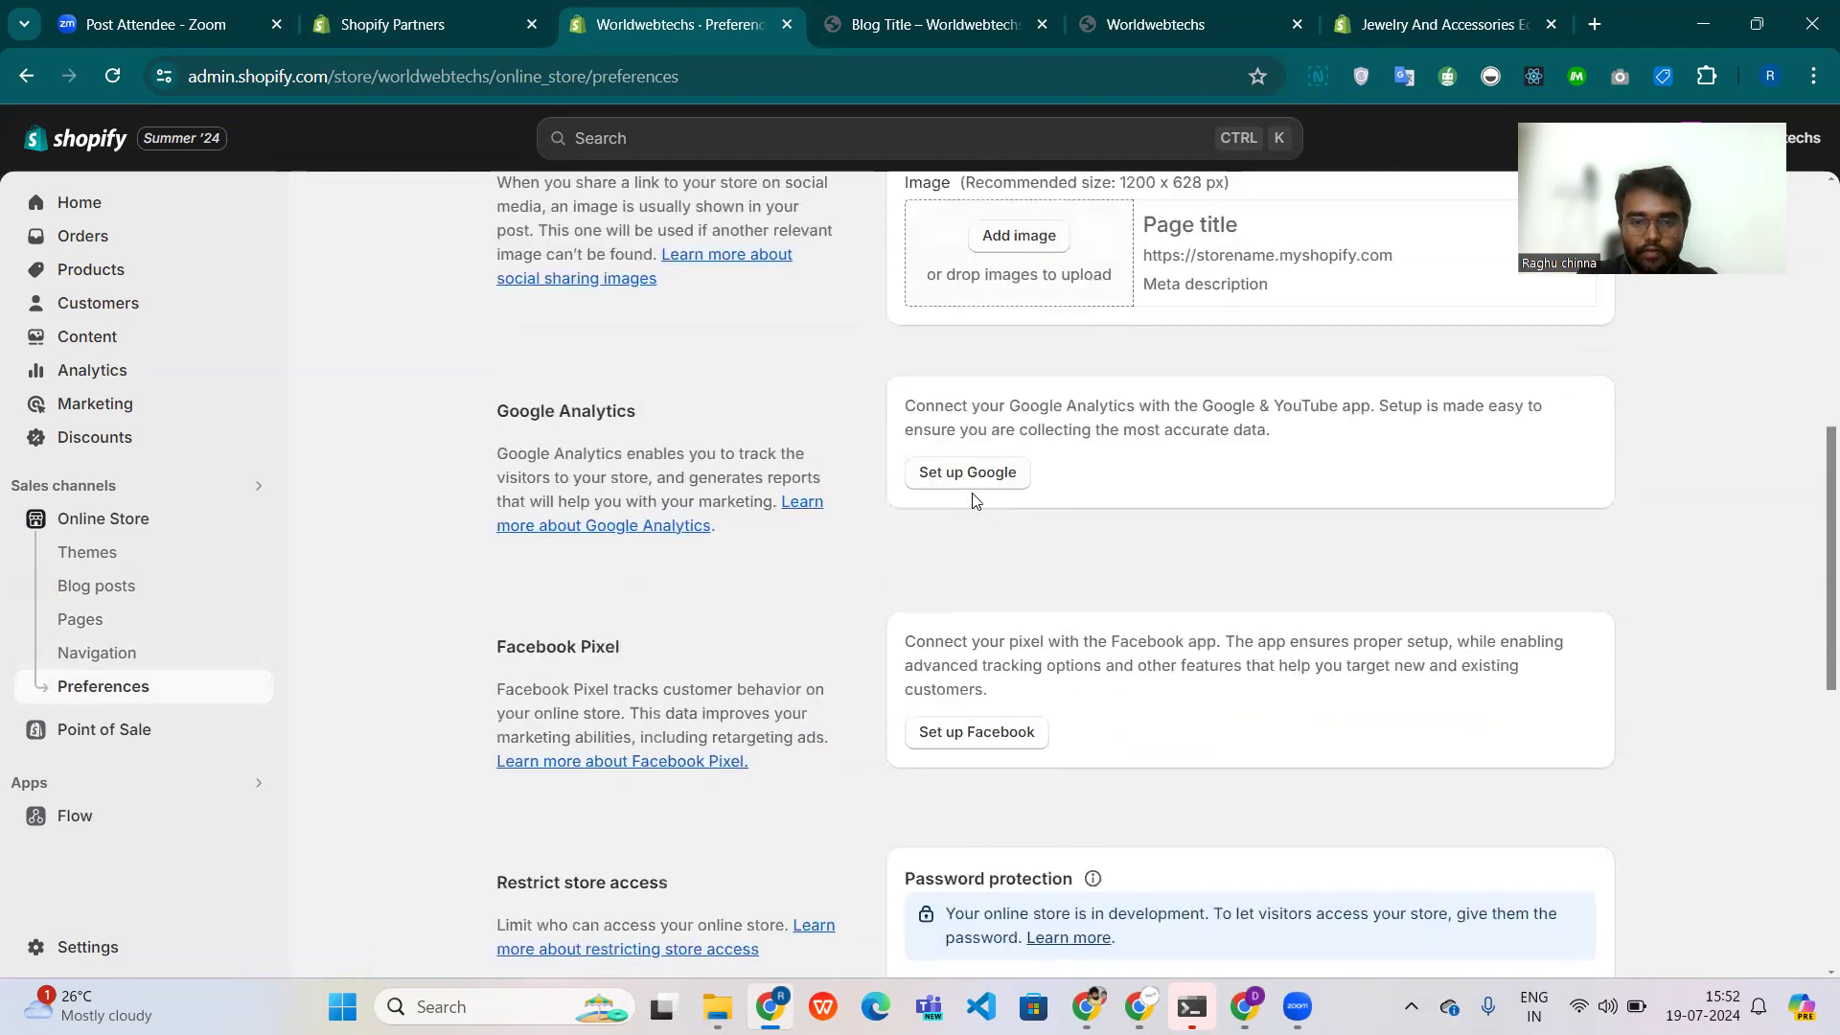
pyautogui.scroll(-4, 964, 770)
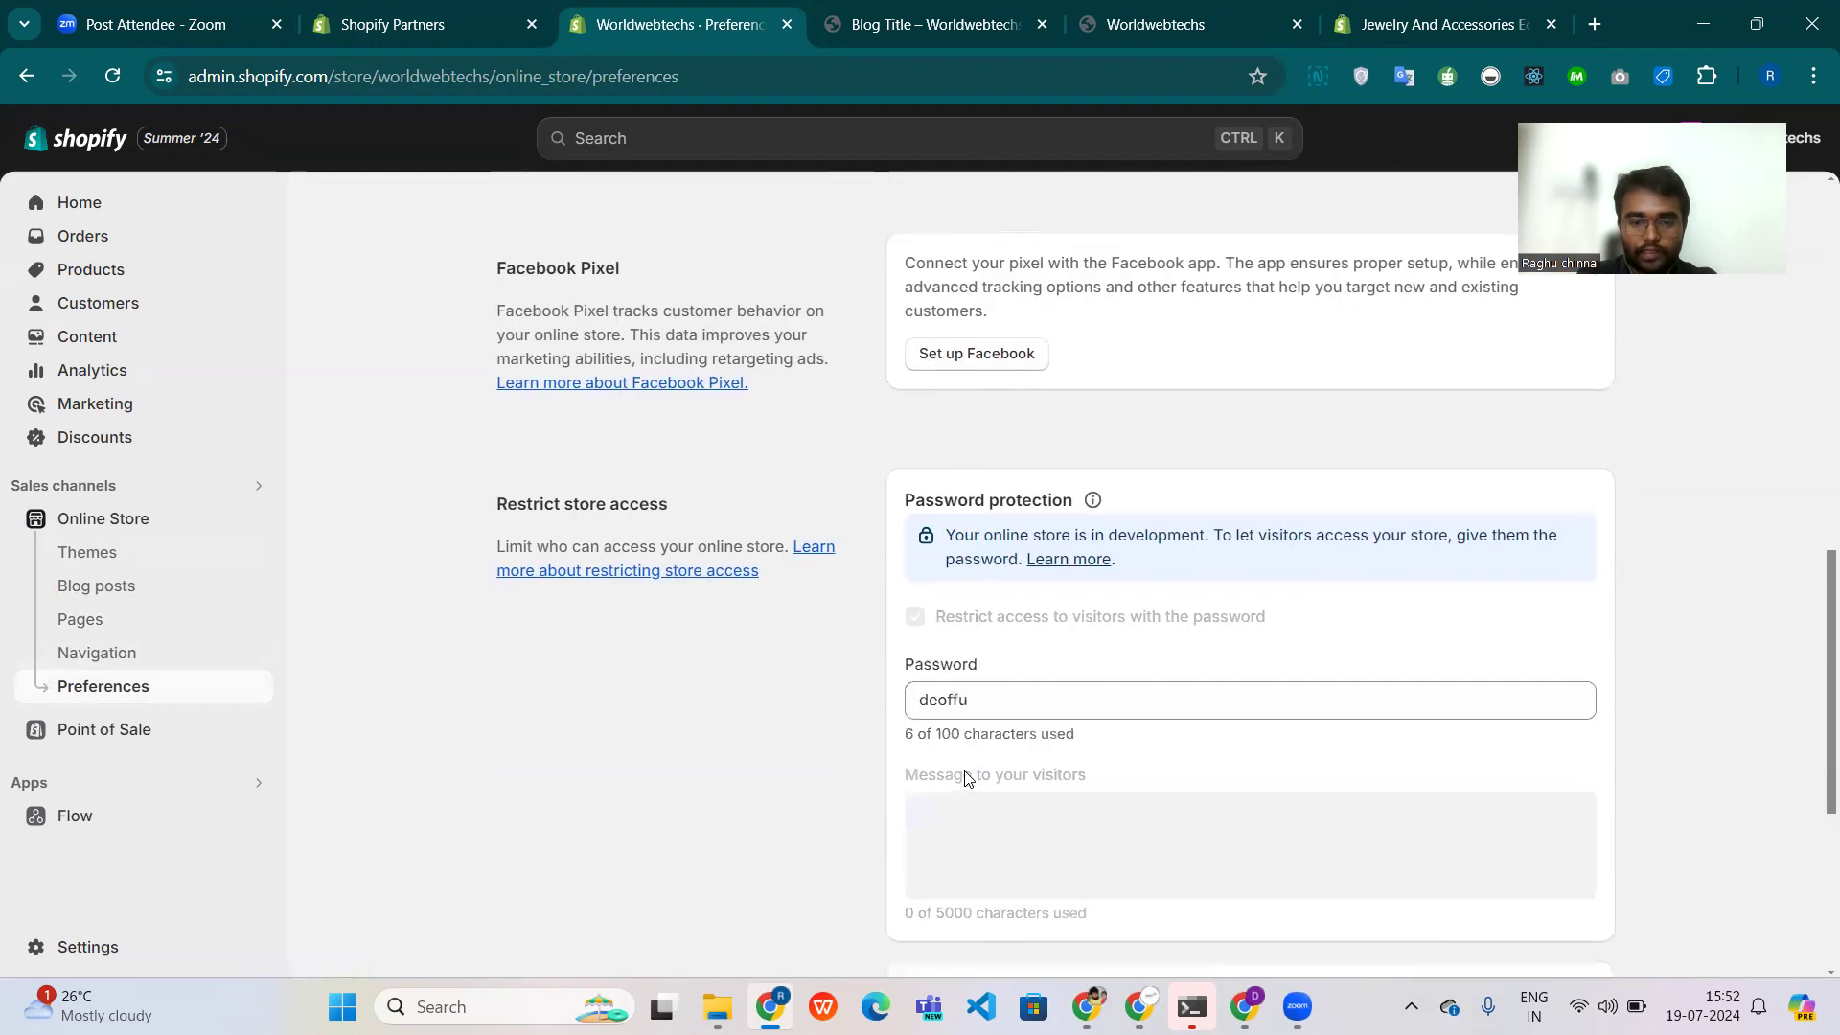
pyautogui.scroll(-5, 965, 778)
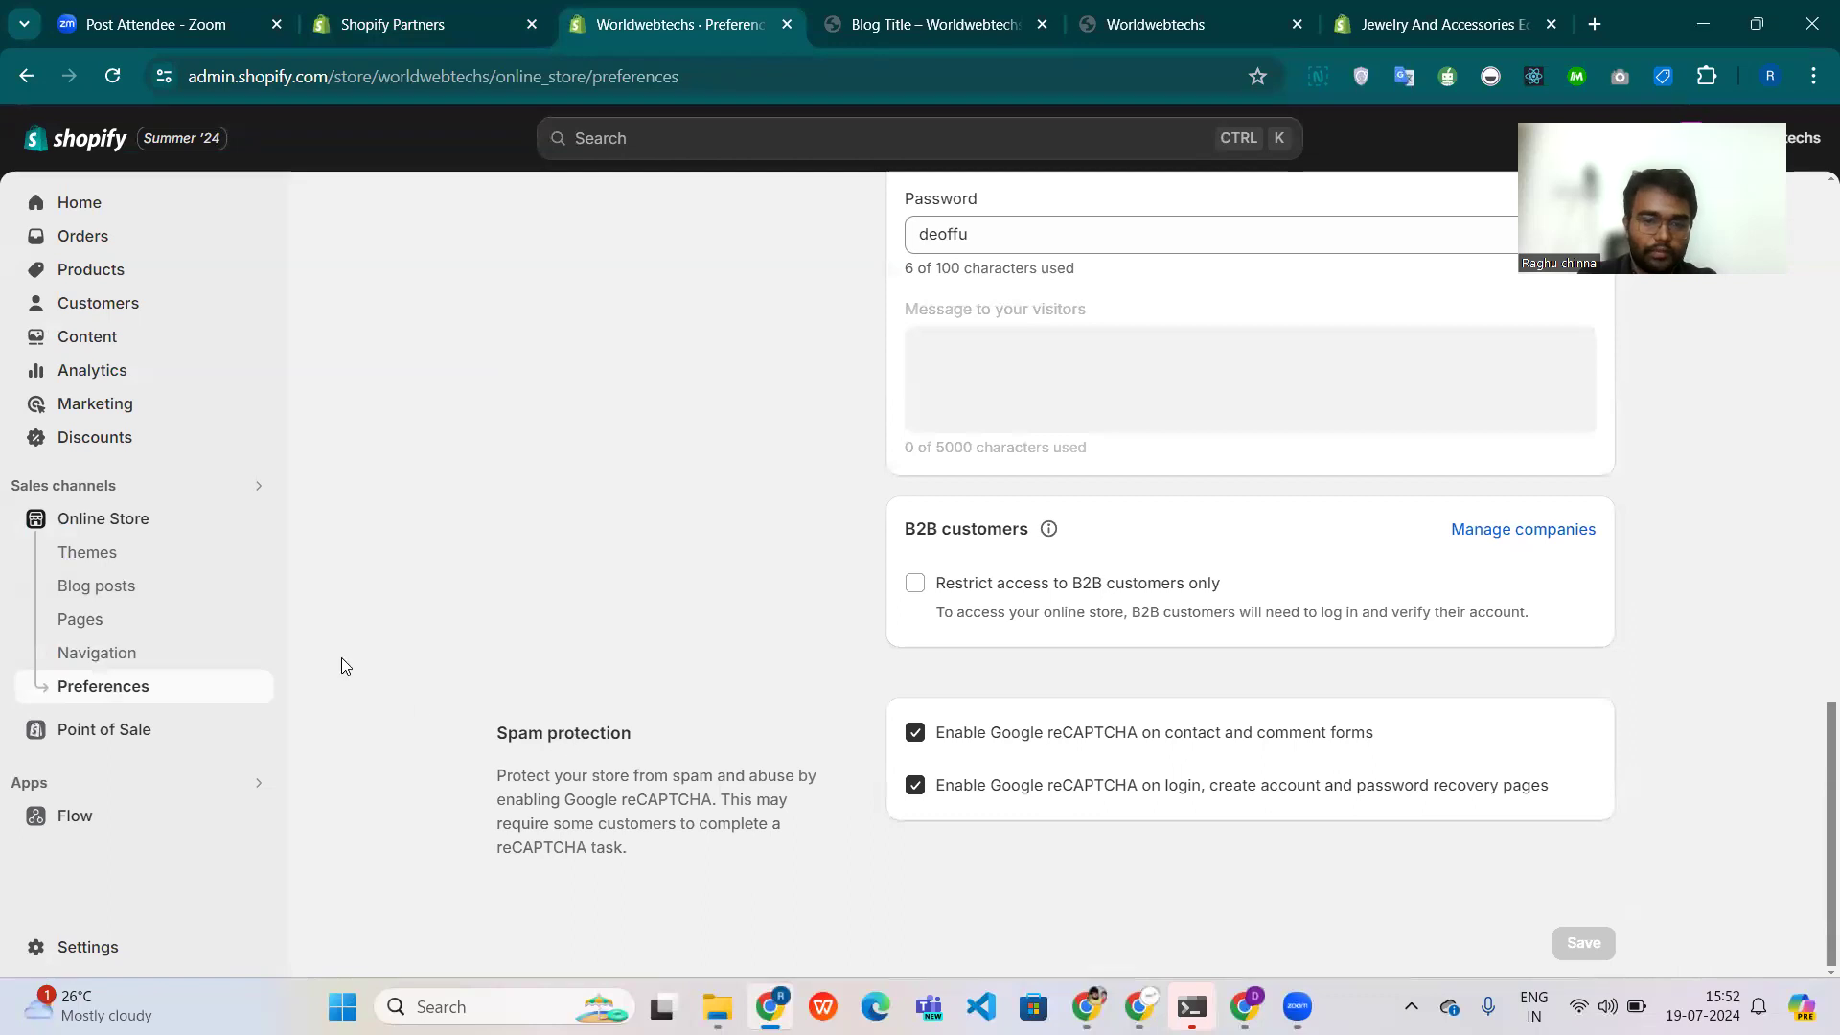
# Return to the store's themes, open the apps and sales channels settings and go from there to the Shopify App Store.
pyautogui.click(120, 653)
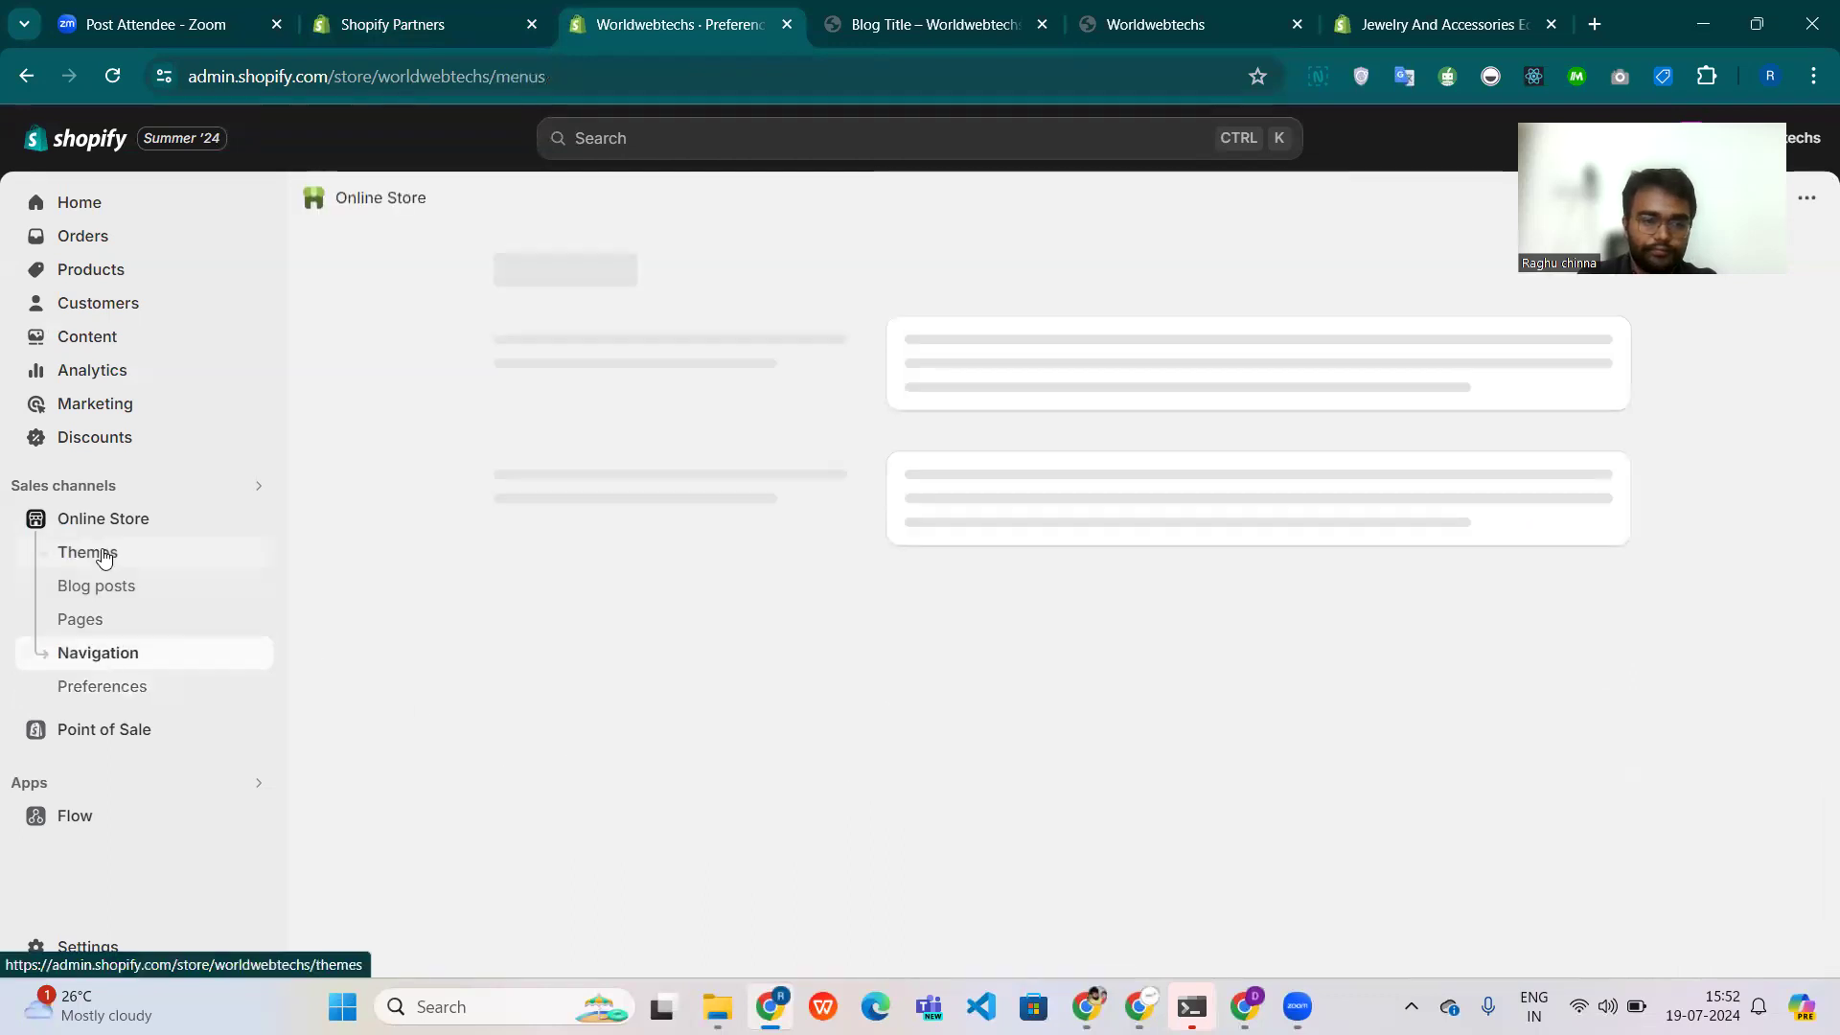
pyautogui.click(104, 553)
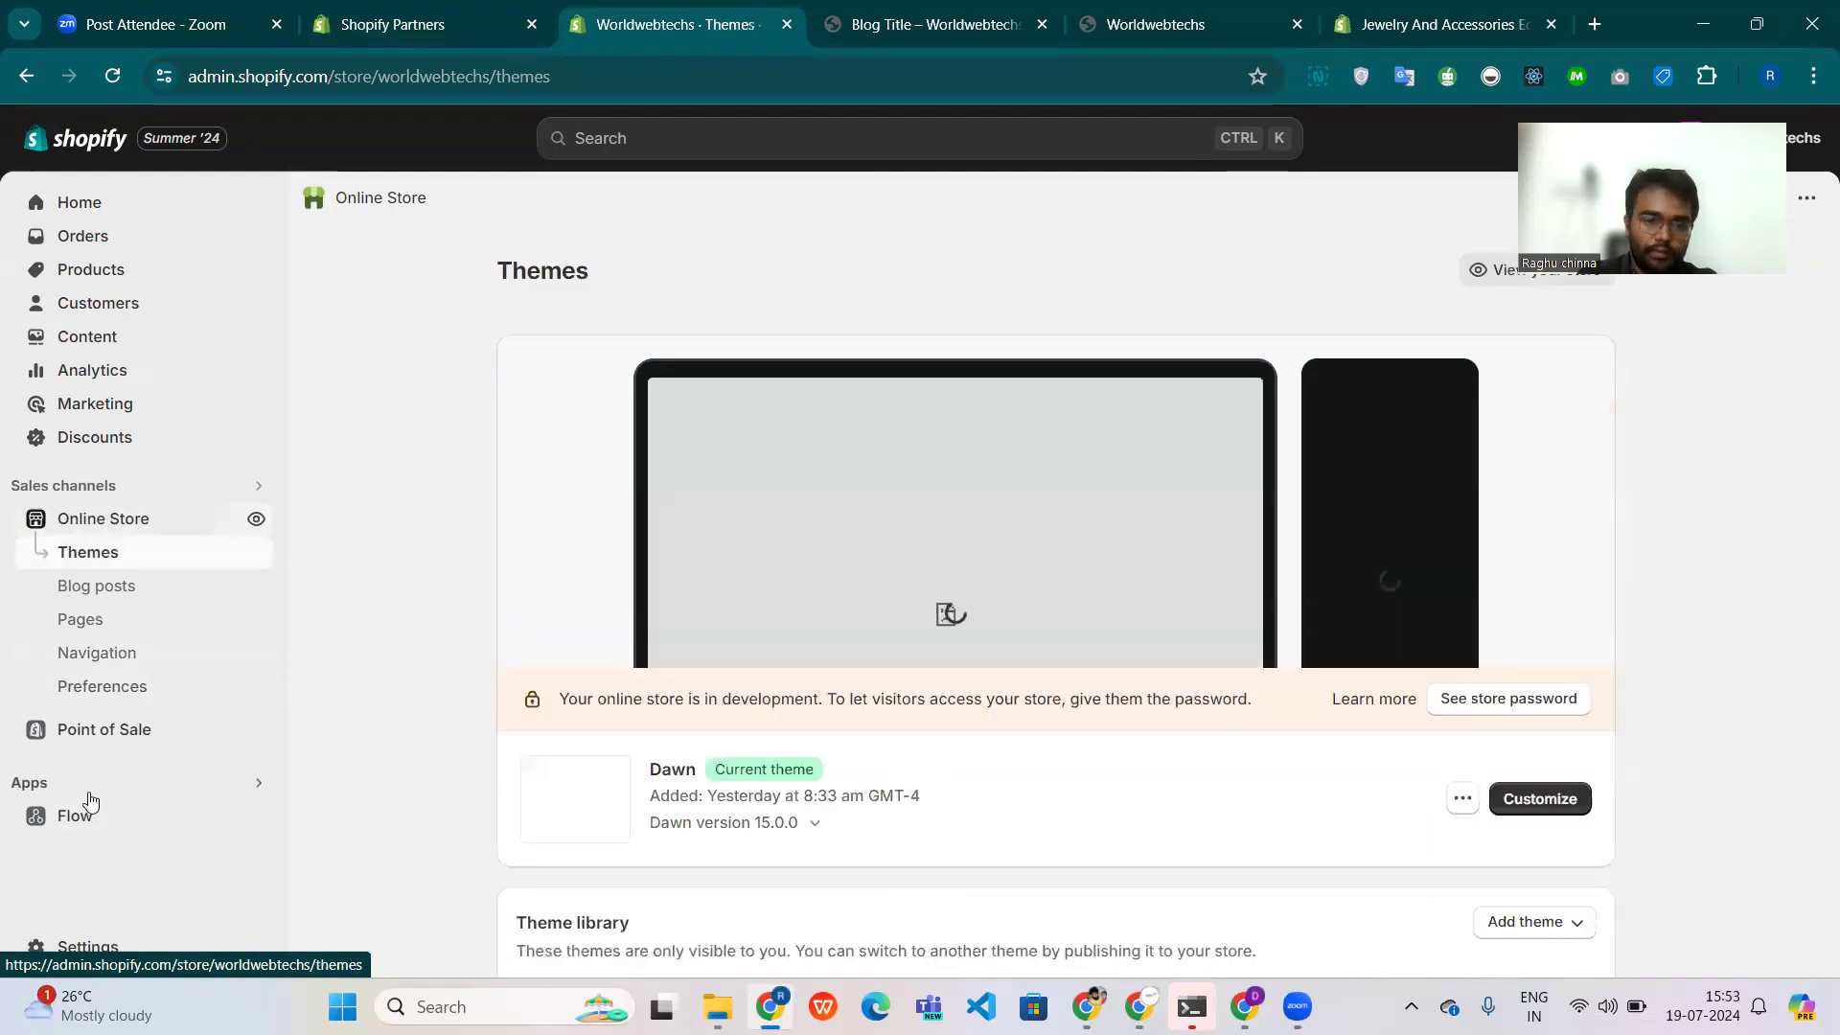
pyautogui.click(89, 793)
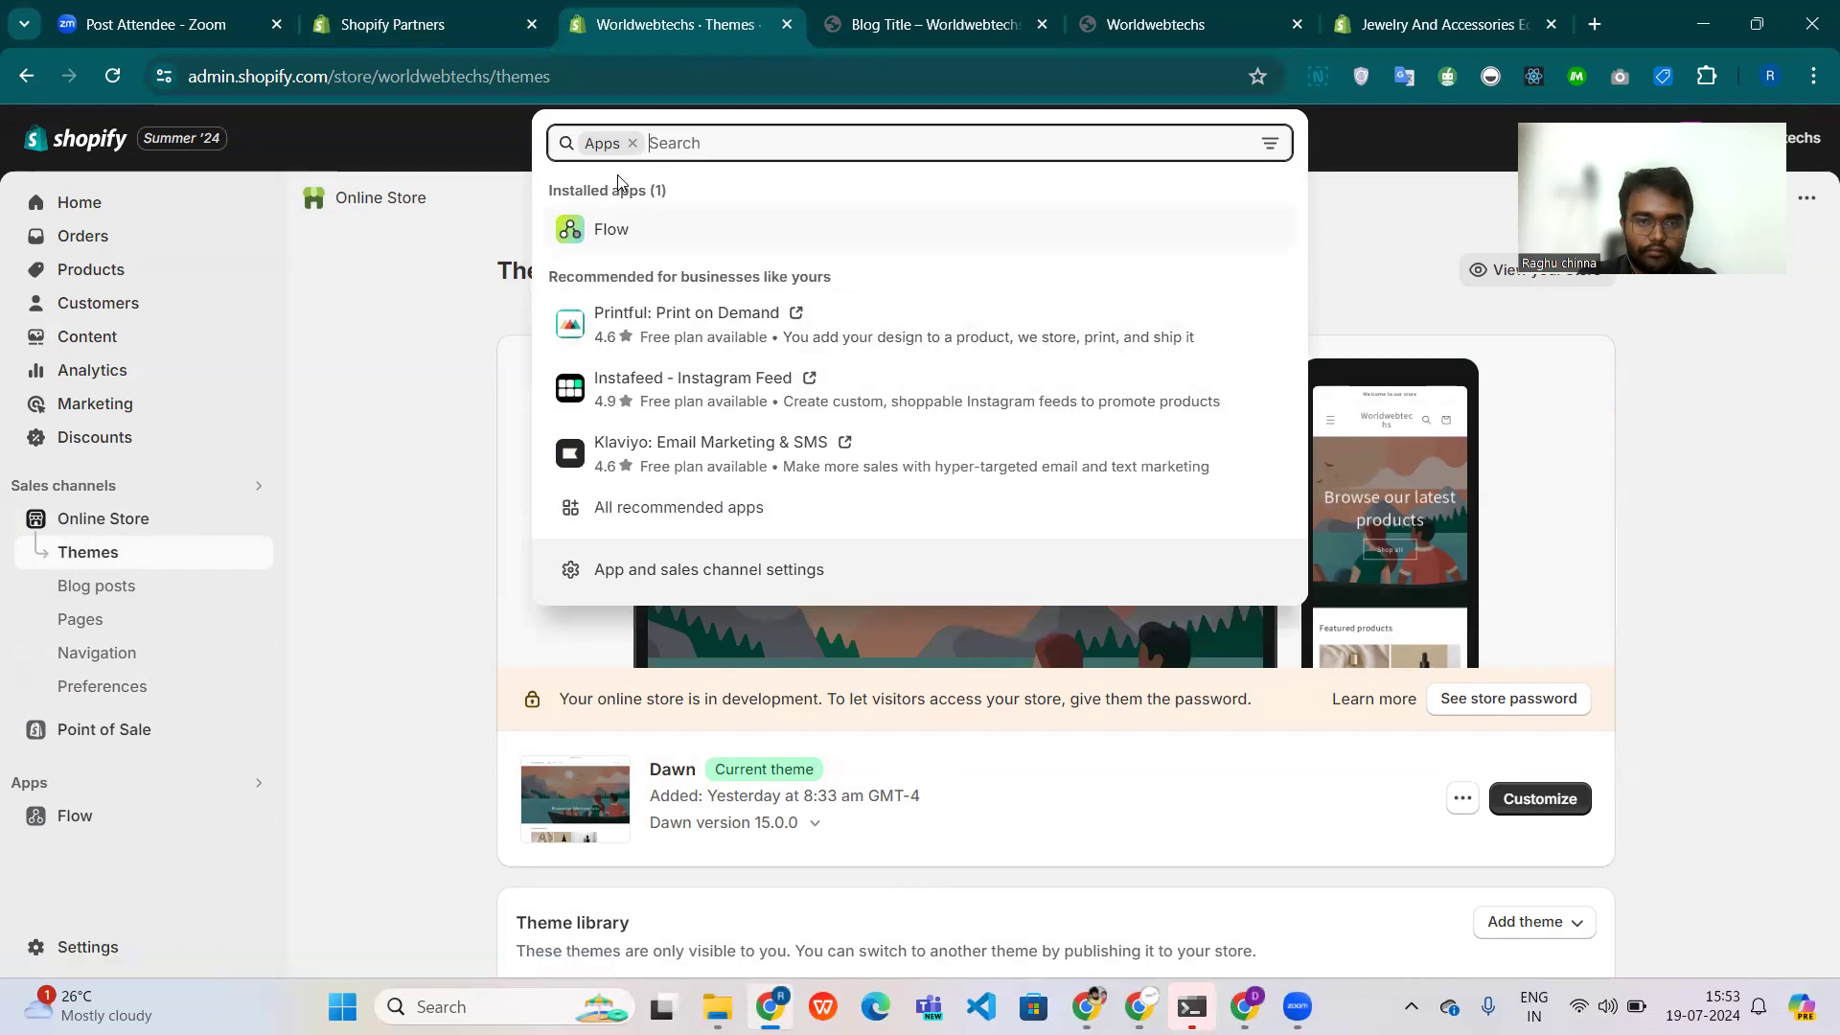
pyautogui.click(692, 571)
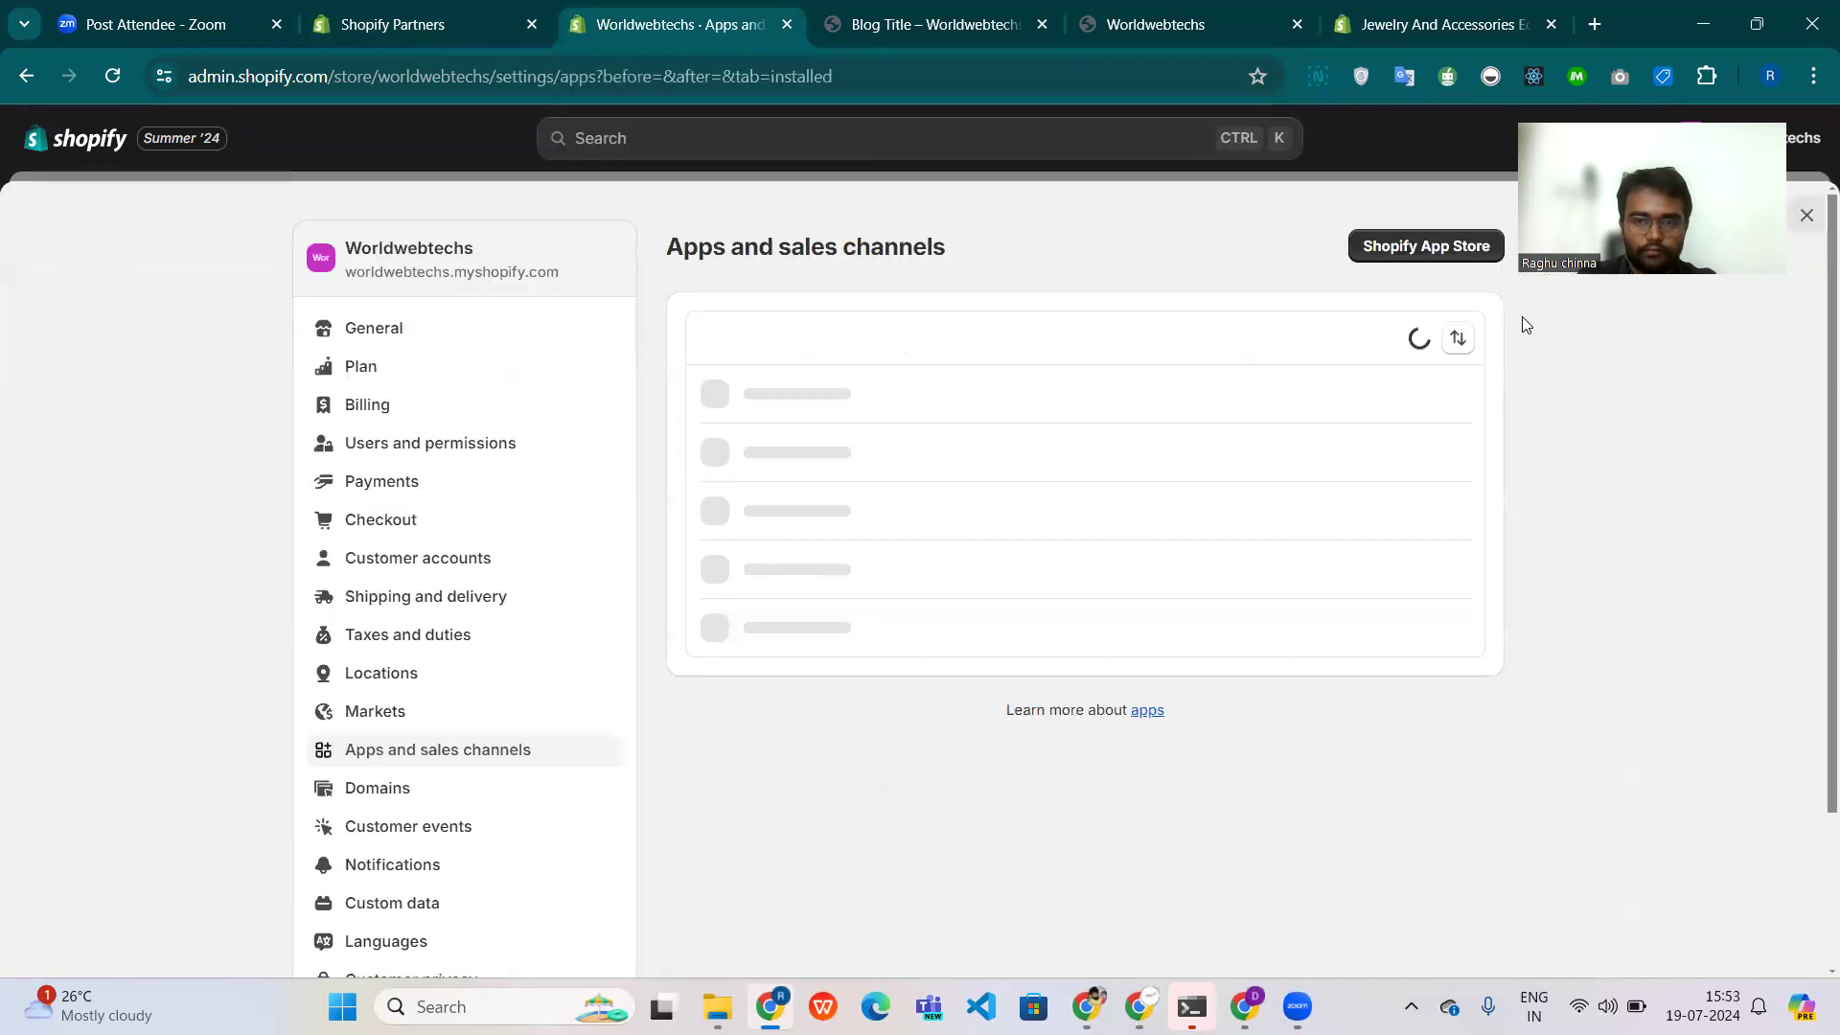
pyautogui.click(1428, 252)
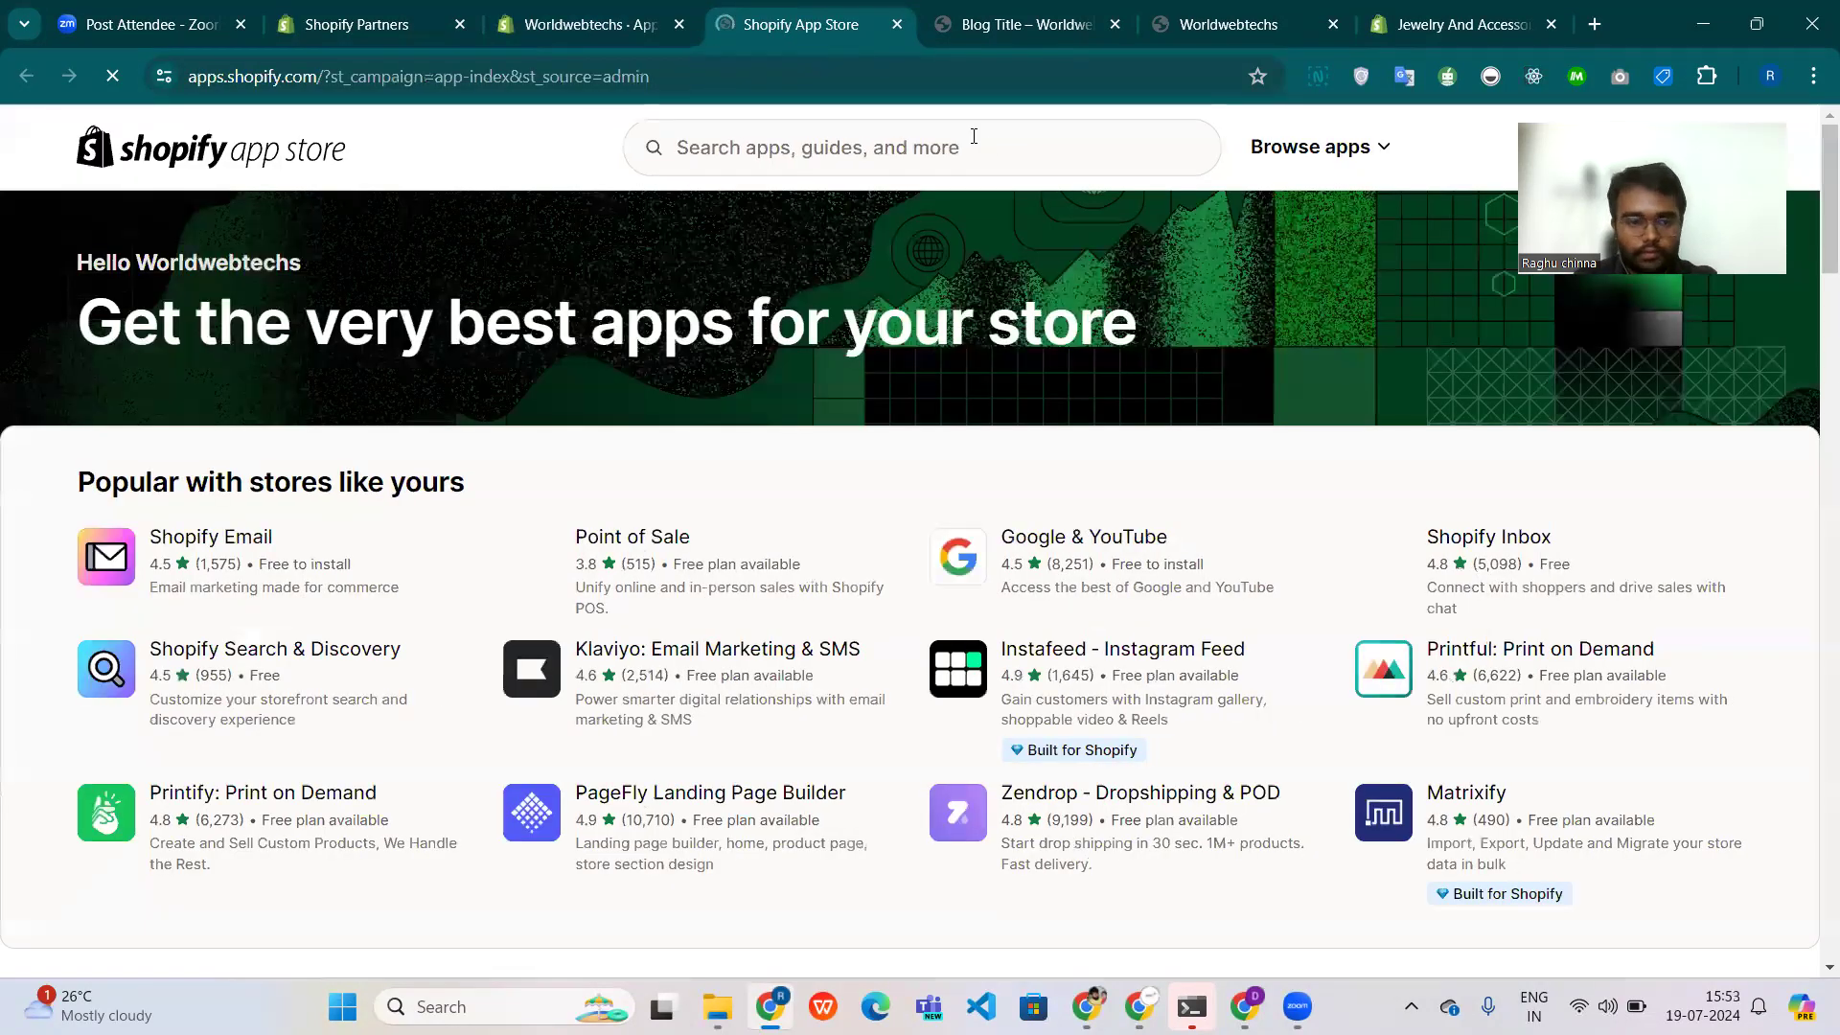
# Search the Shopify App Store for "reviews".
pyautogui.click(974, 136)
pyautogui.write('re')
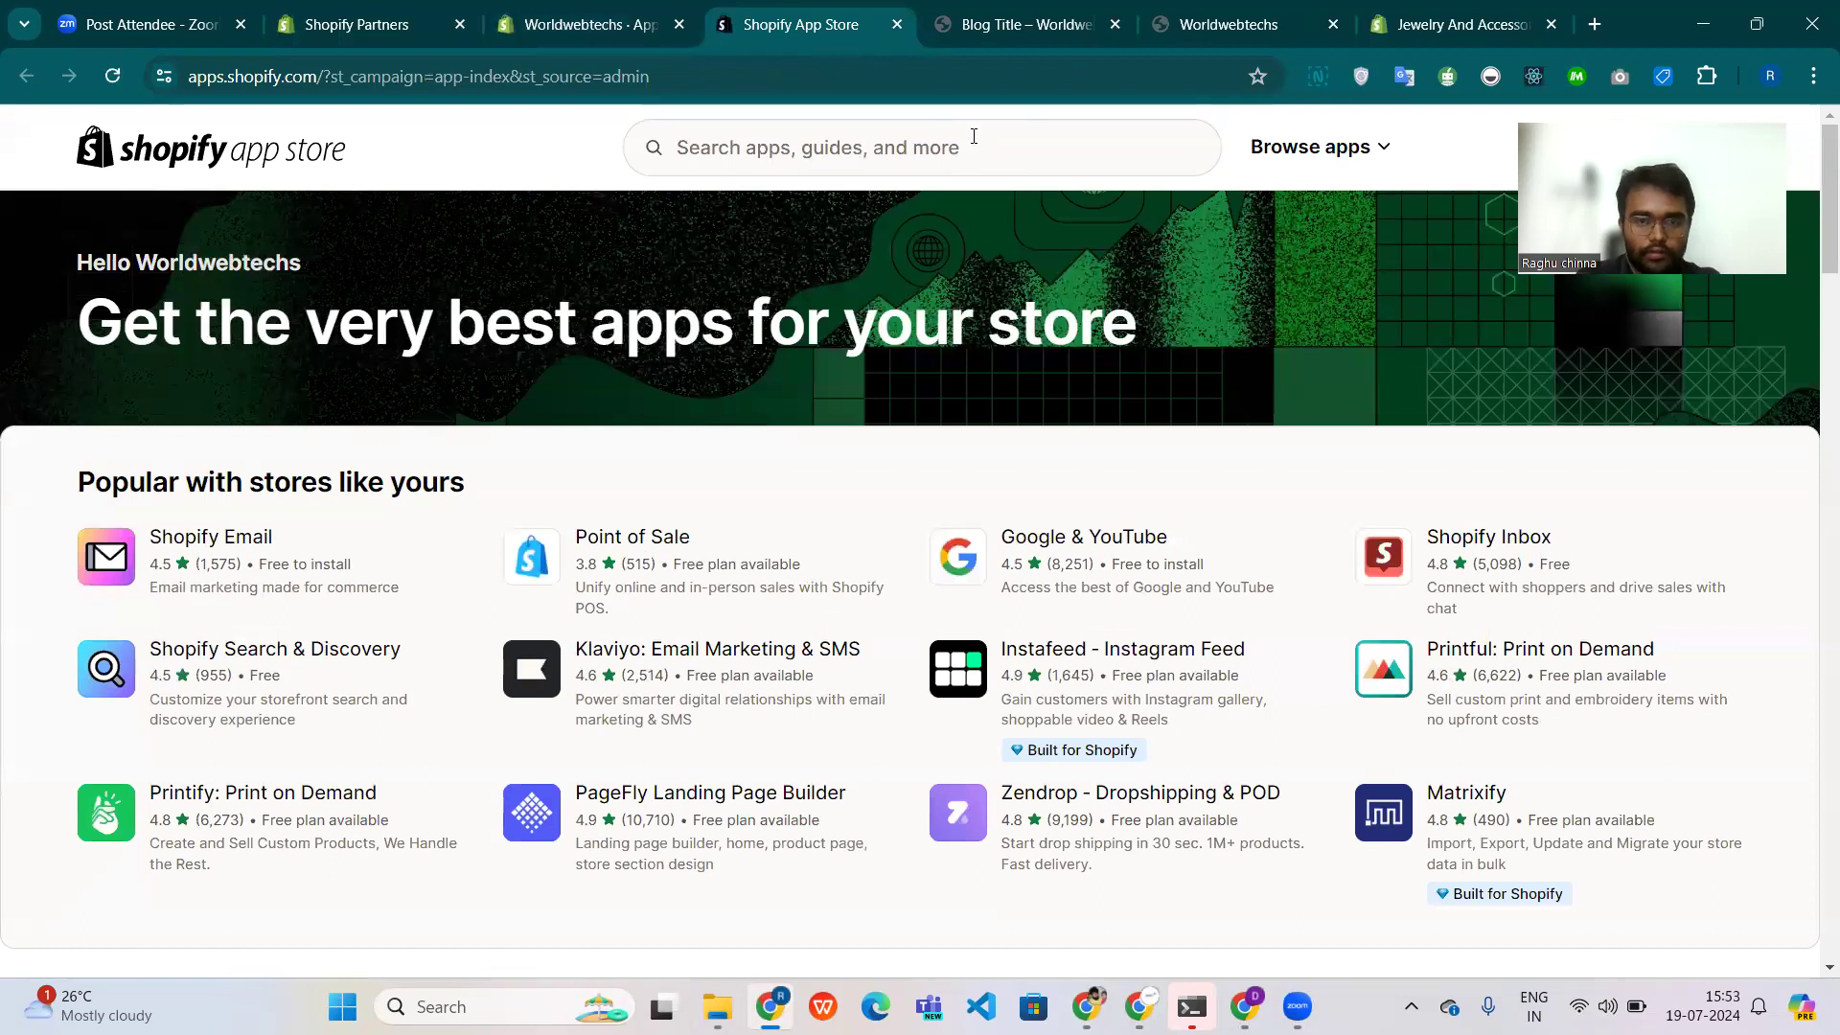
pyautogui.click(917, 144)
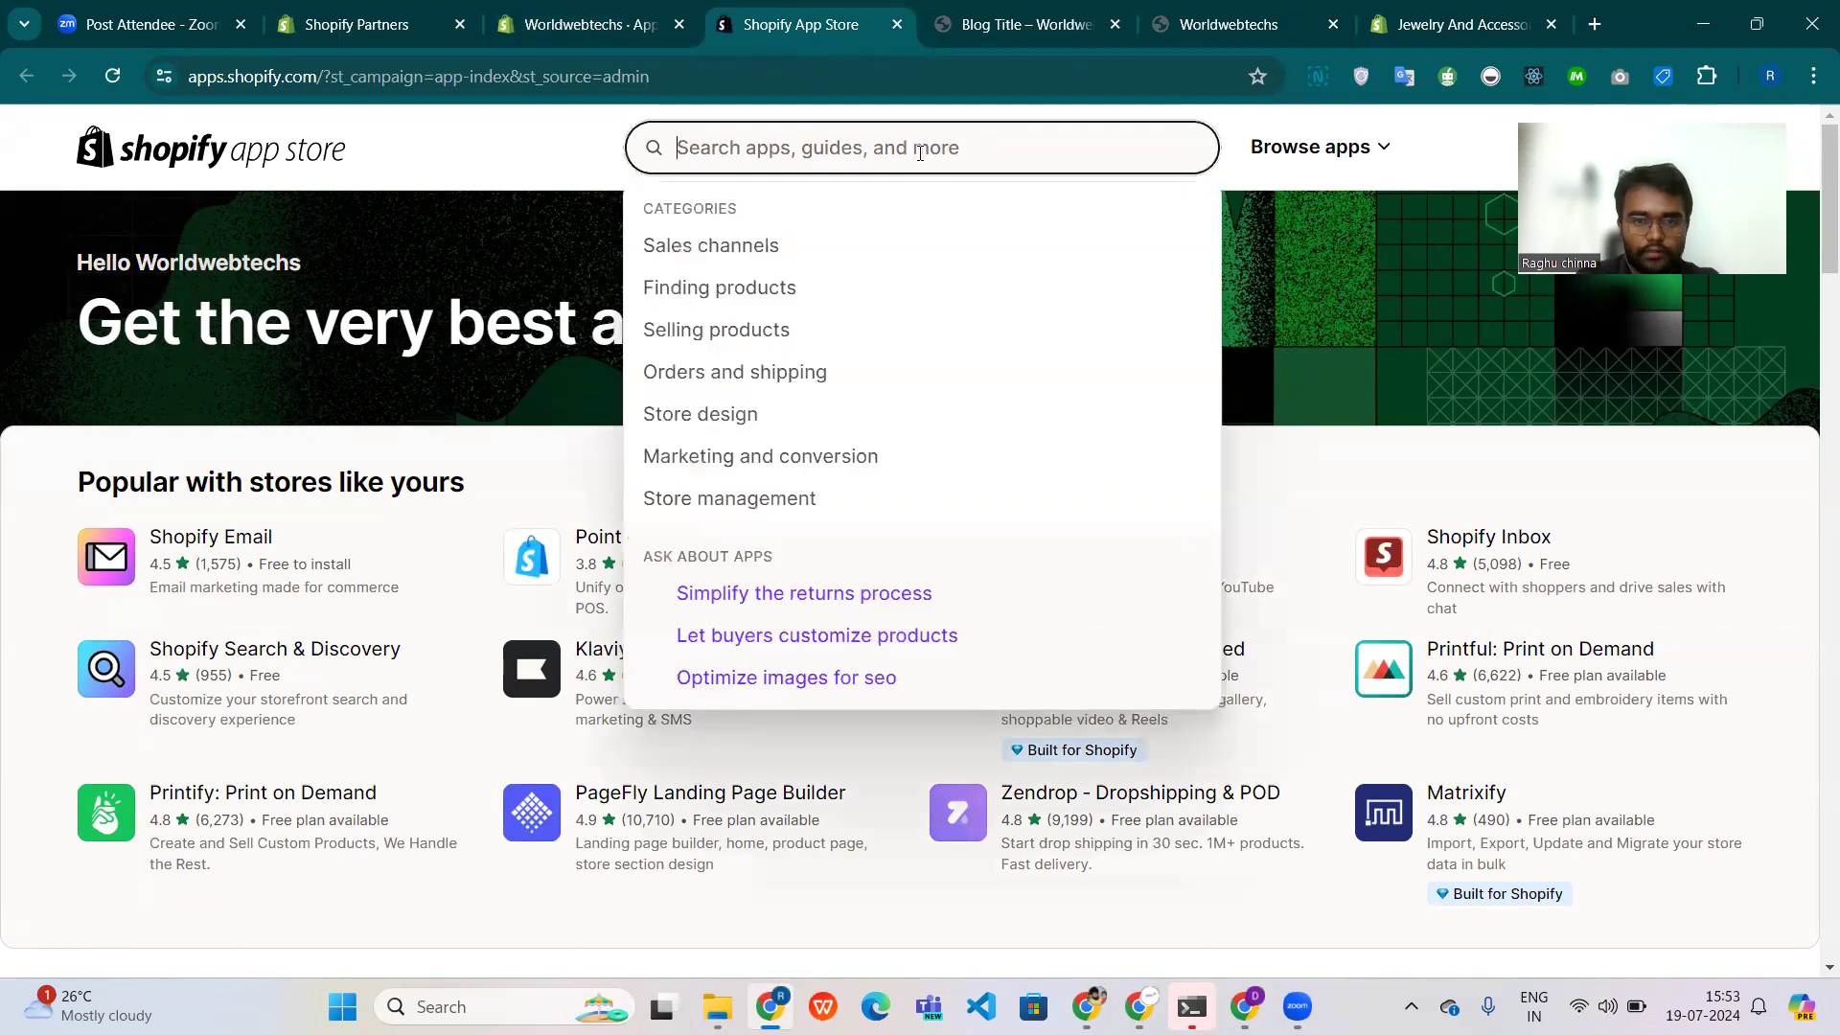
pyautogui.write('reviews')
pyautogui.press('Return')
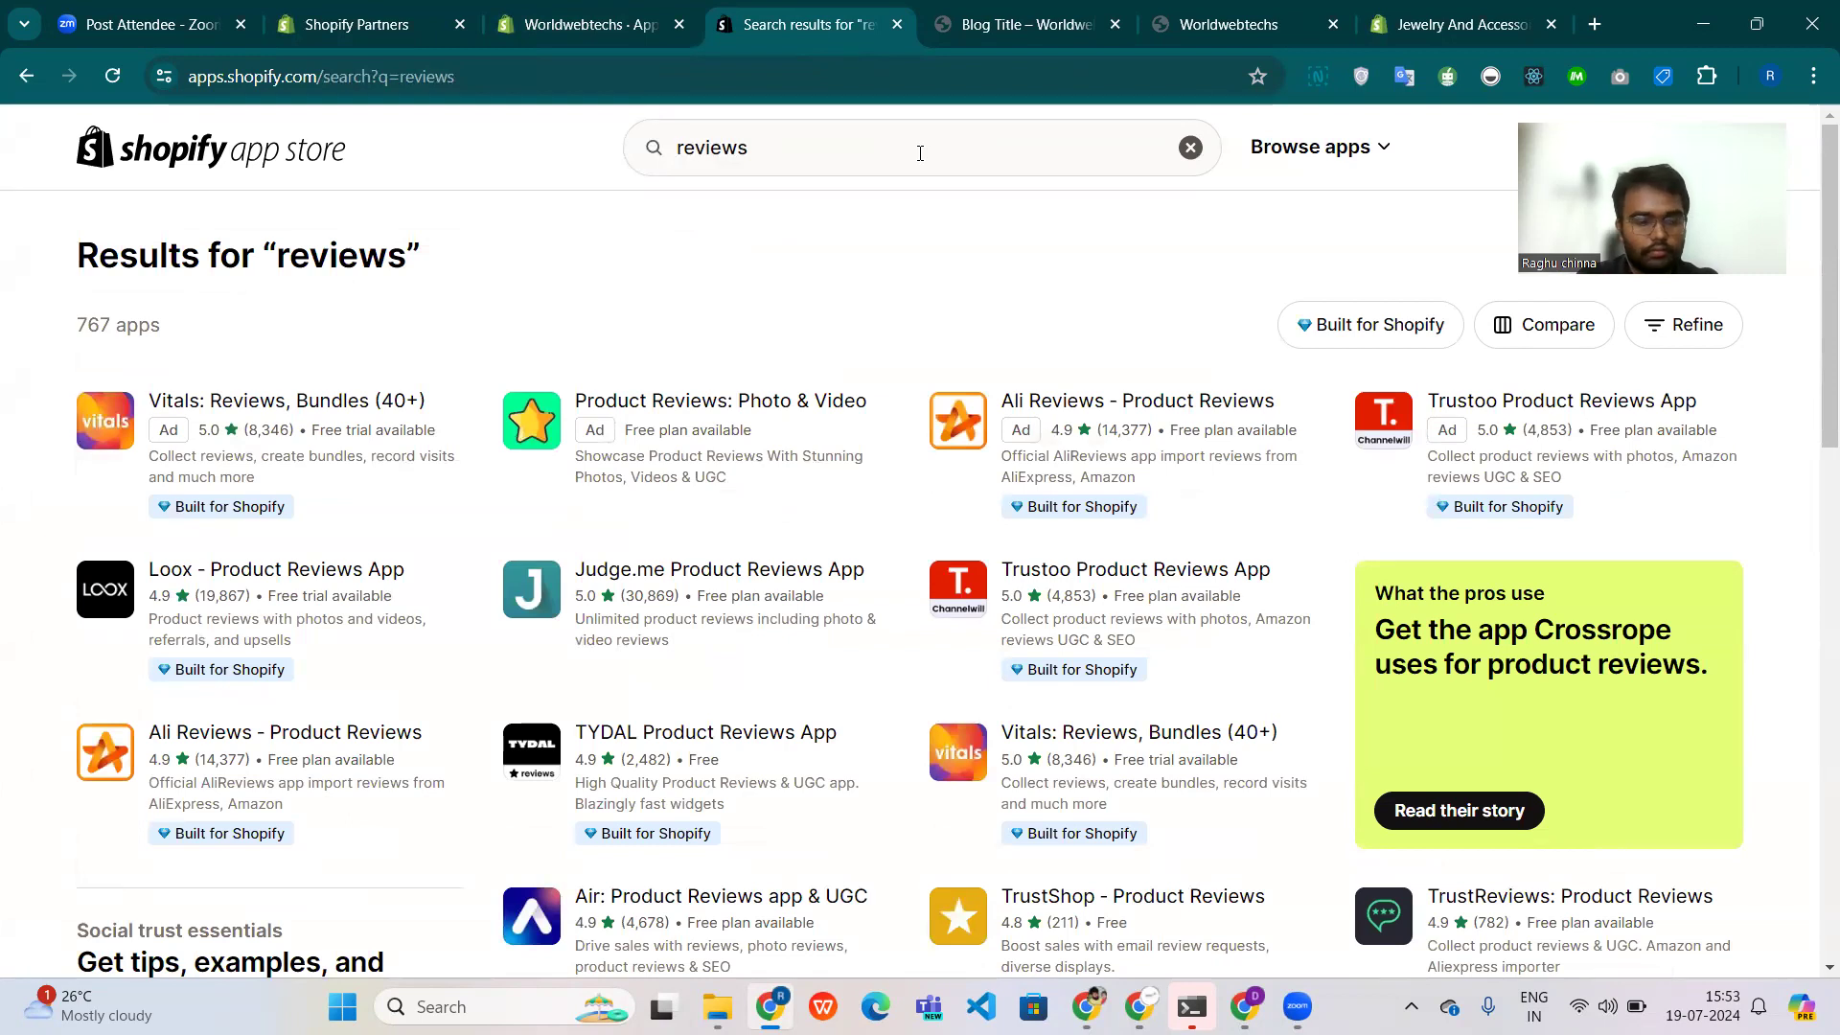
# Choose the Judge.me Product Reviews App from the search results and install it on the store, granting the requested access.
pyautogui.click(630, 580)
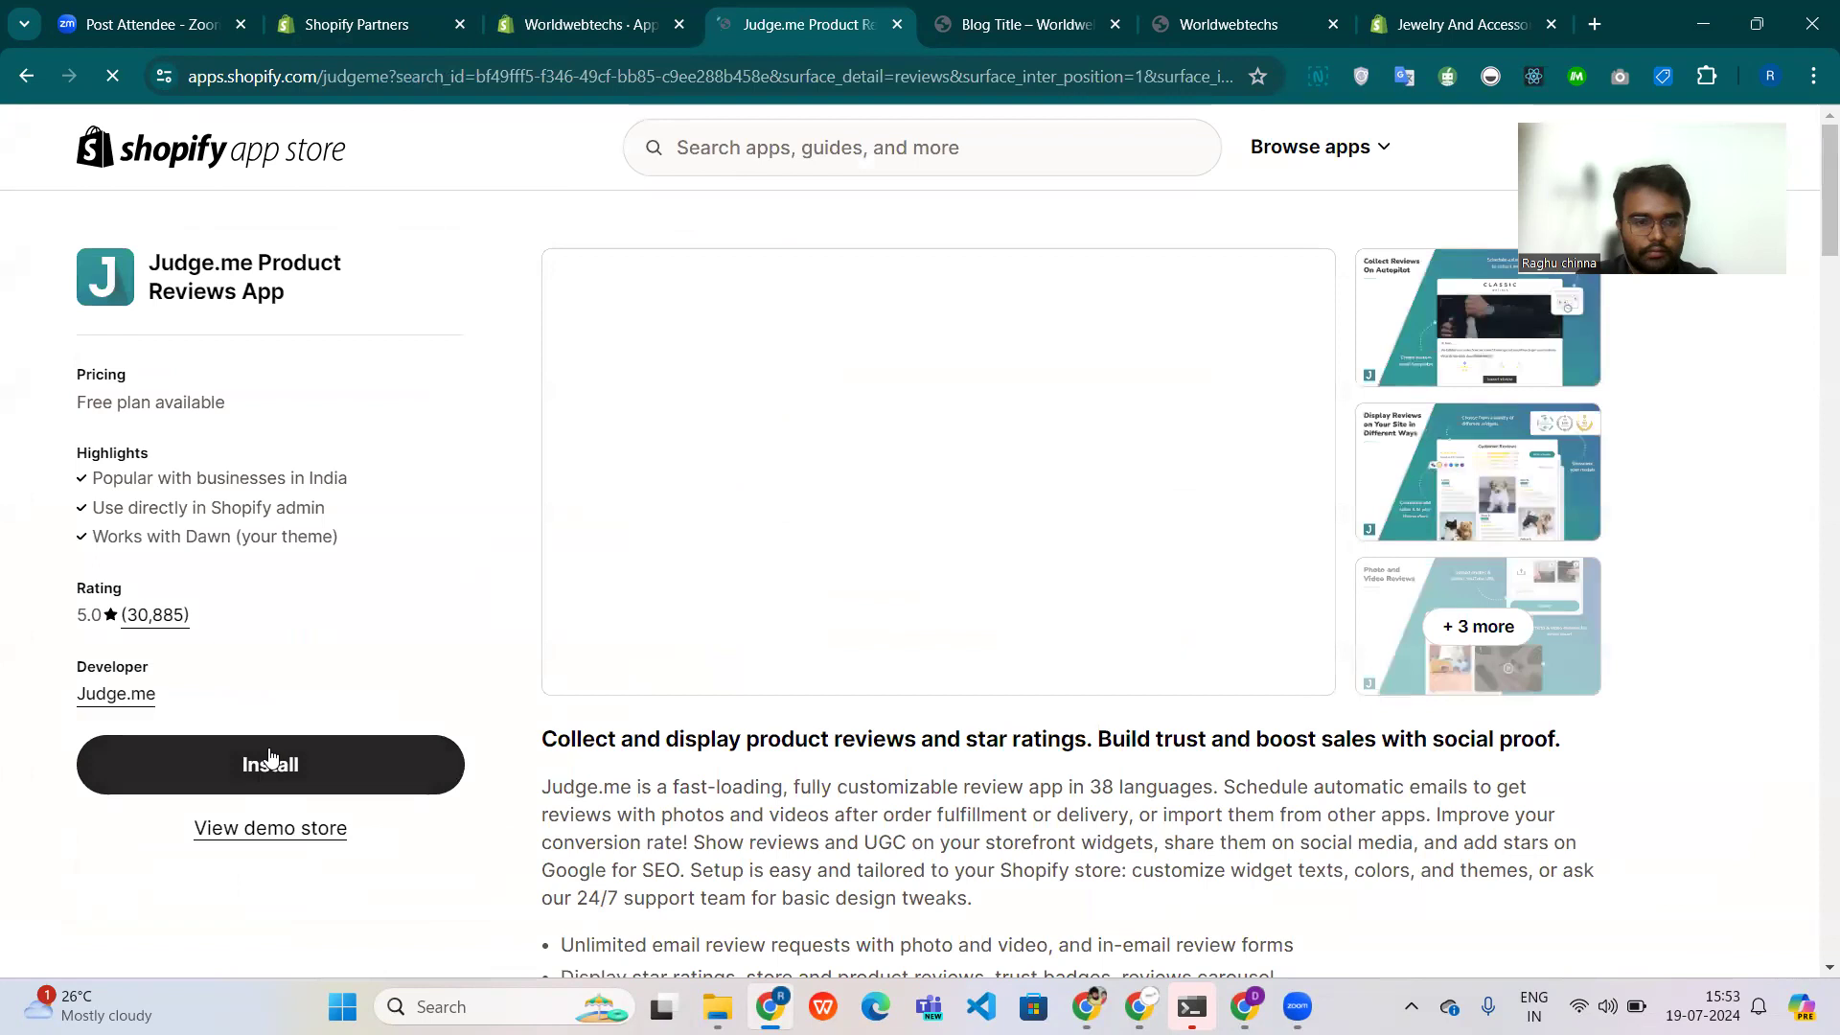
pyautogui.click(270, 759)
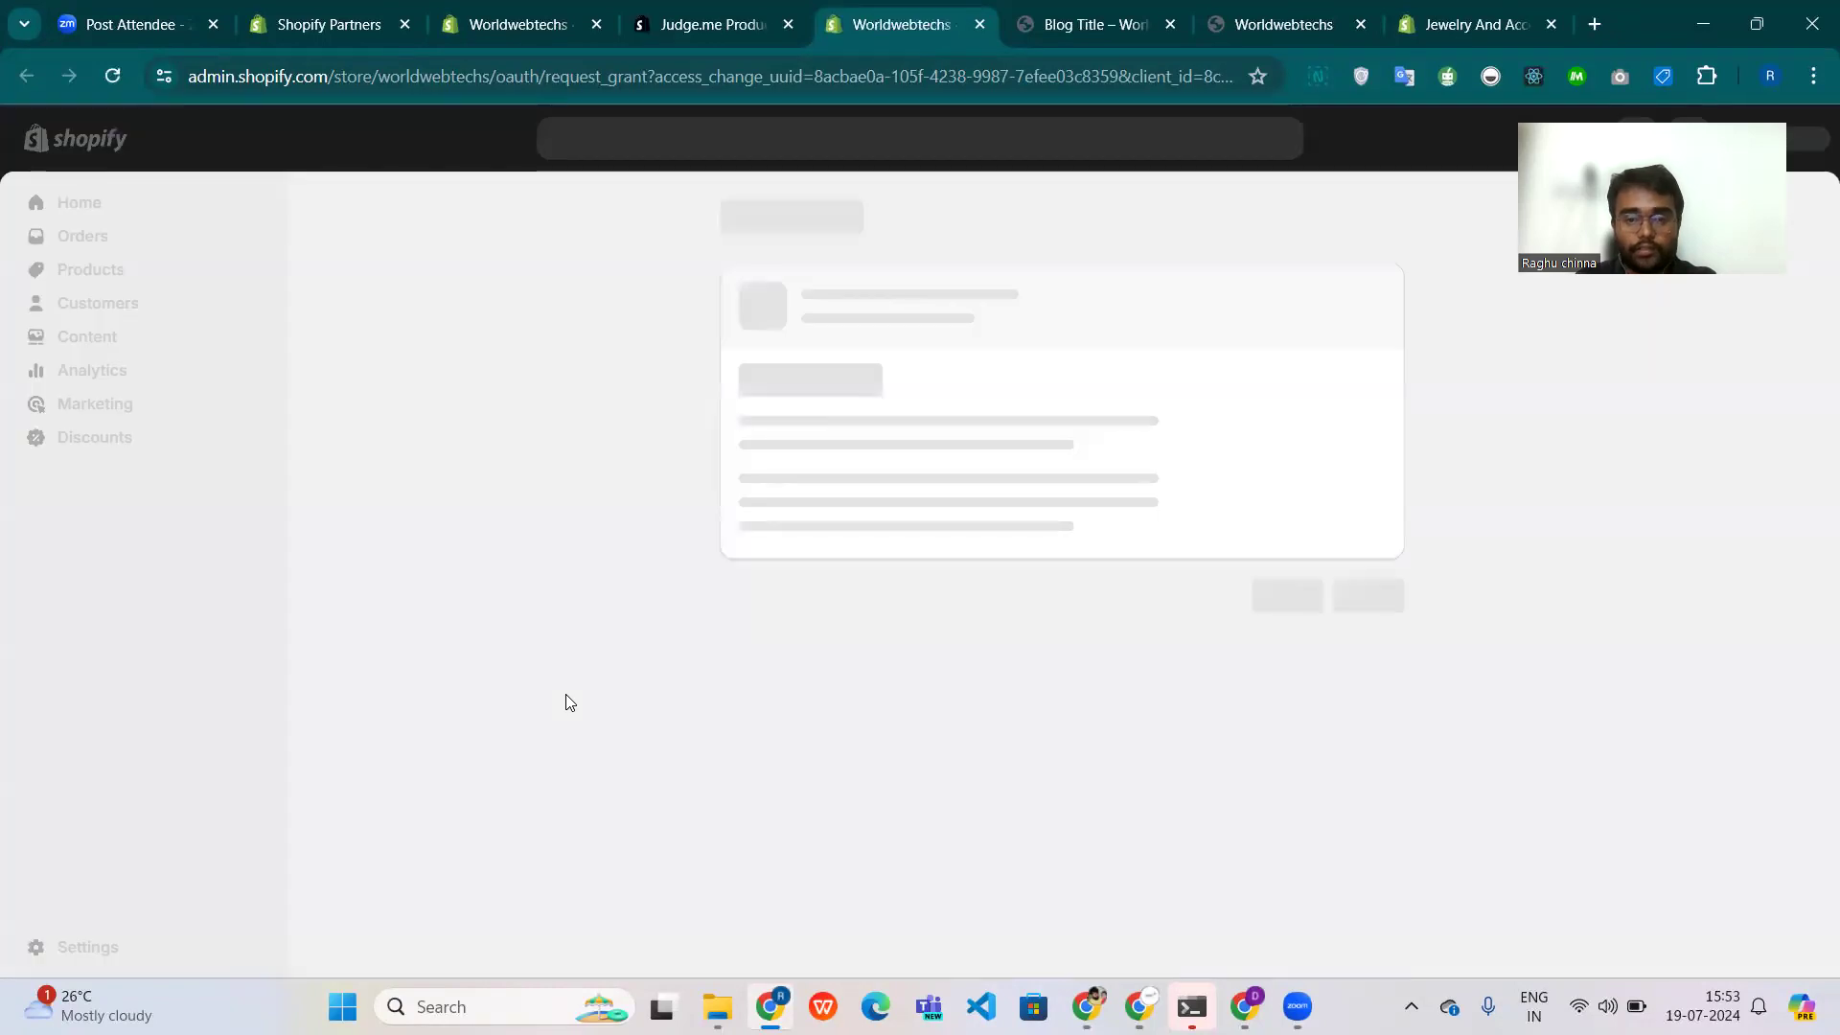
pyautogui.click(1369, 671)
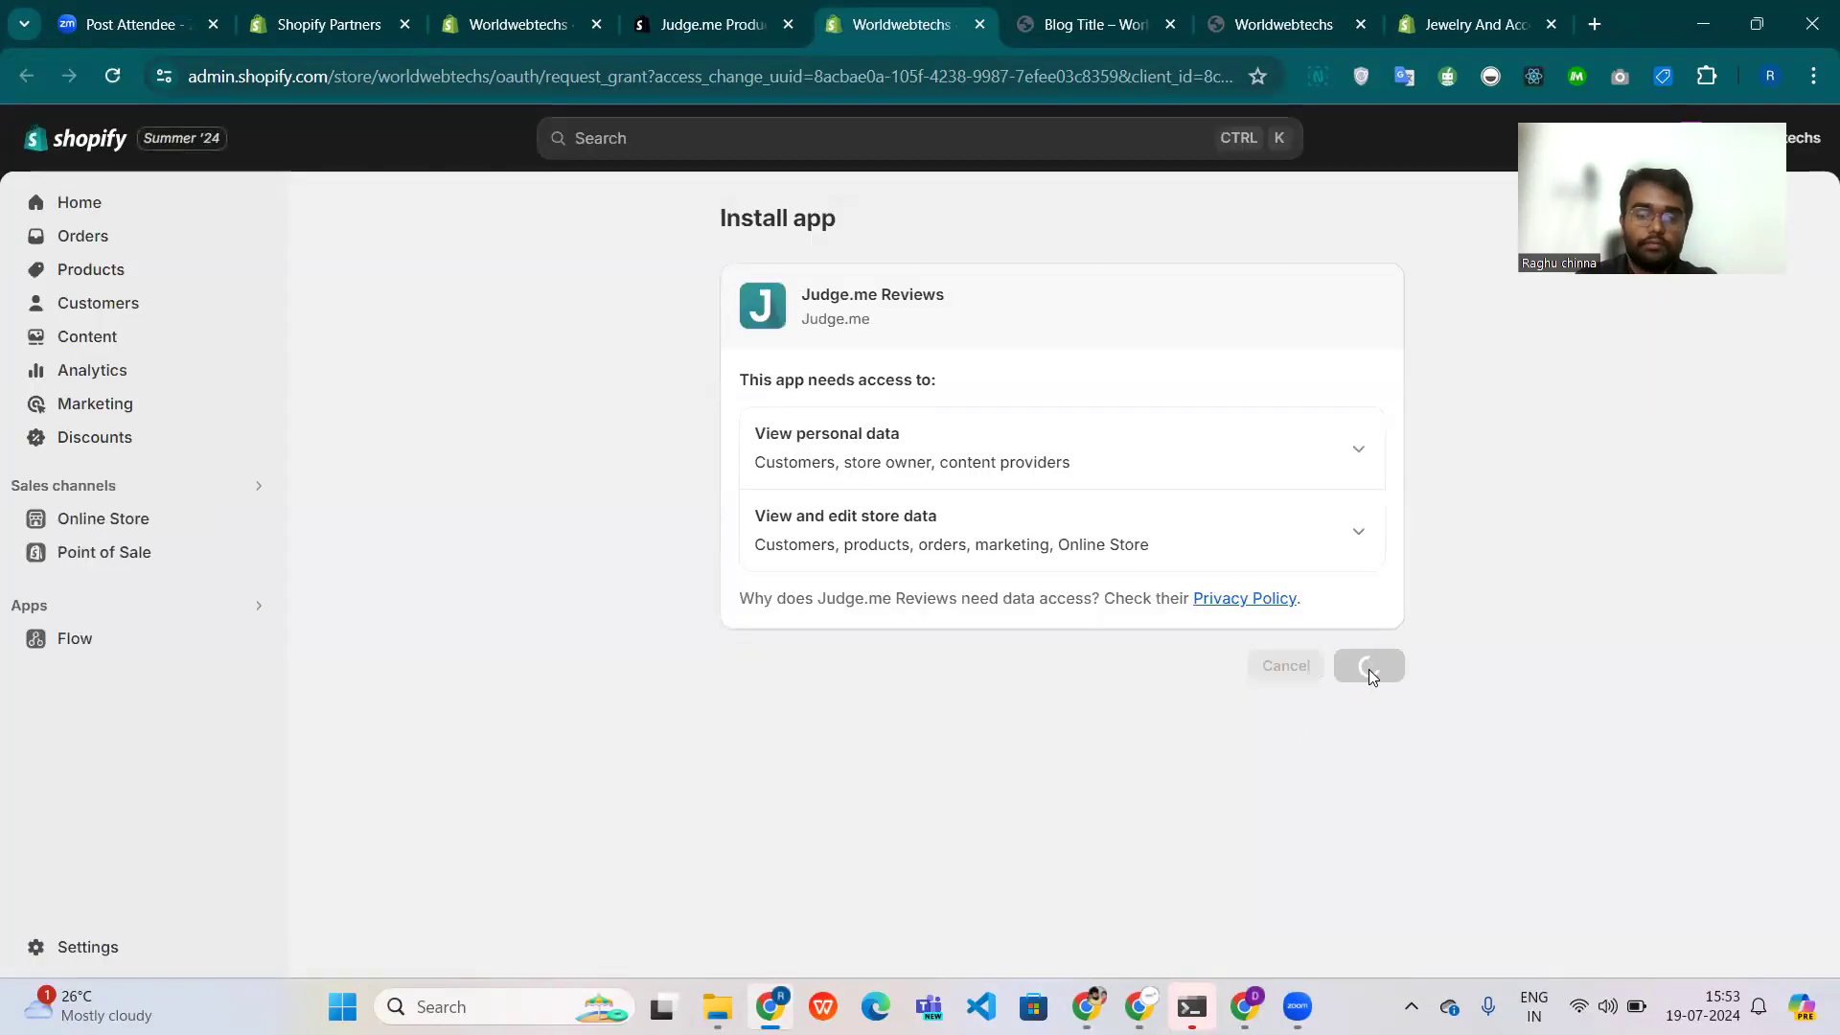